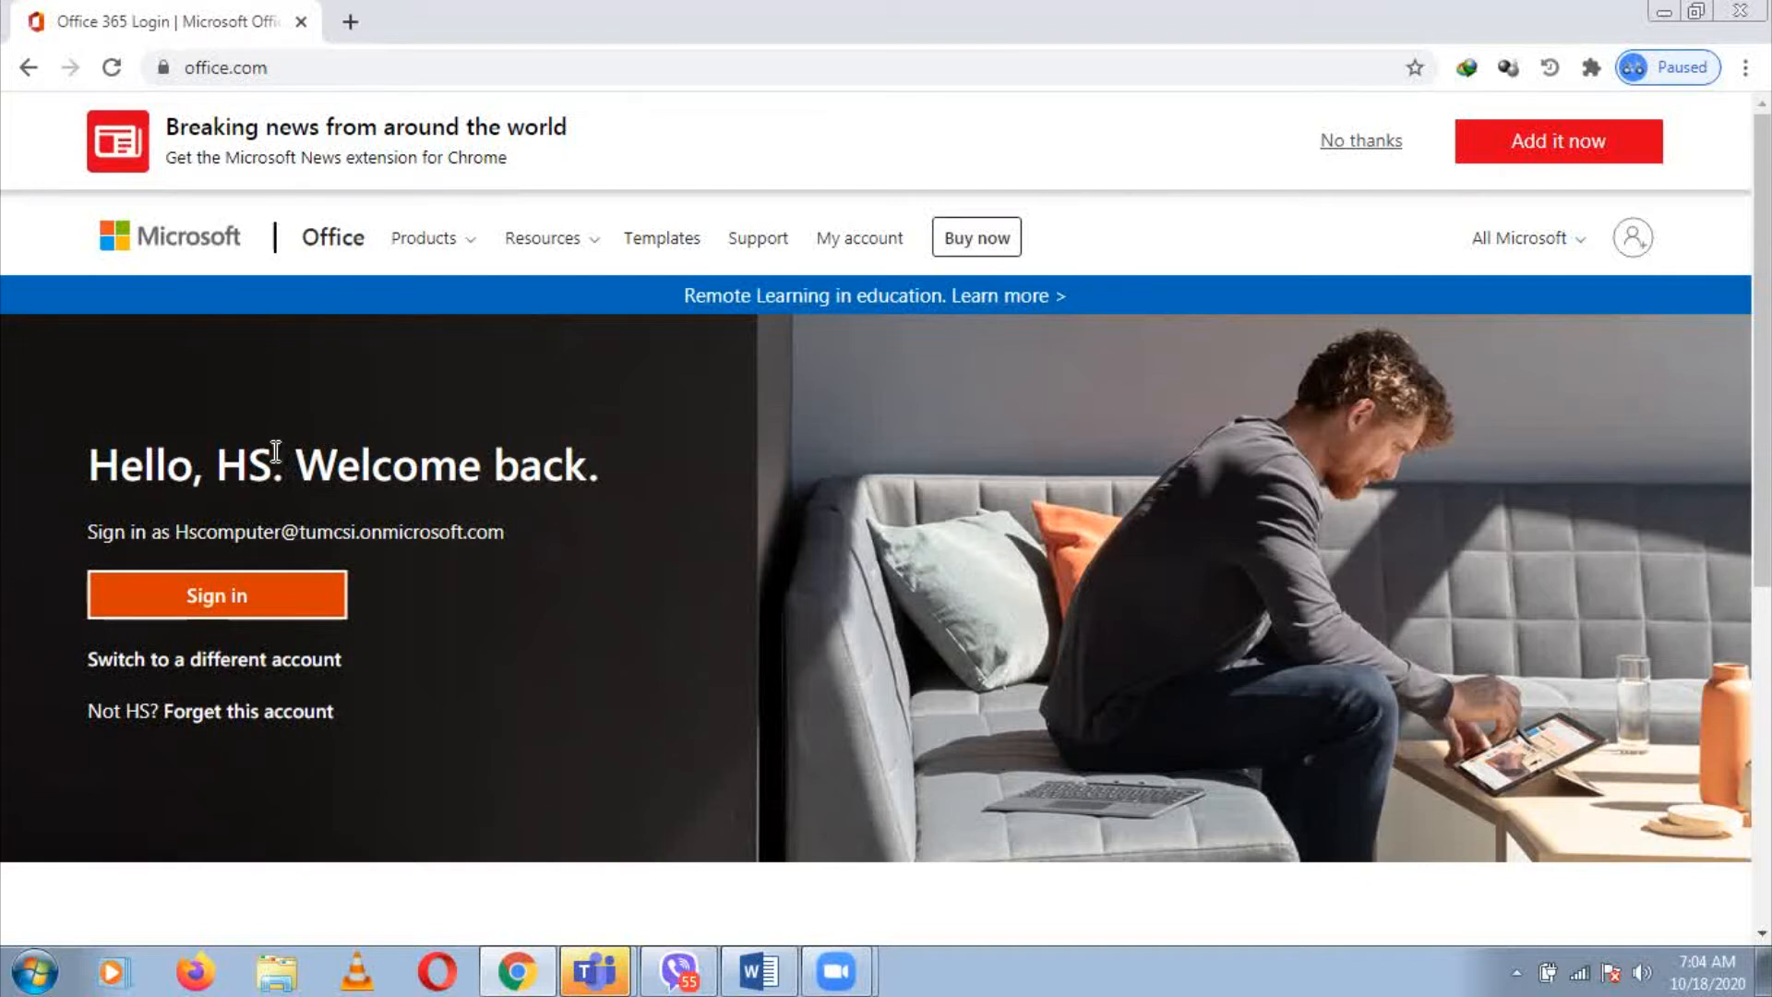
Switch to a different account and submit the school work e-mail address
left_click(268, 670)
type("HS")
key("BackSpace")
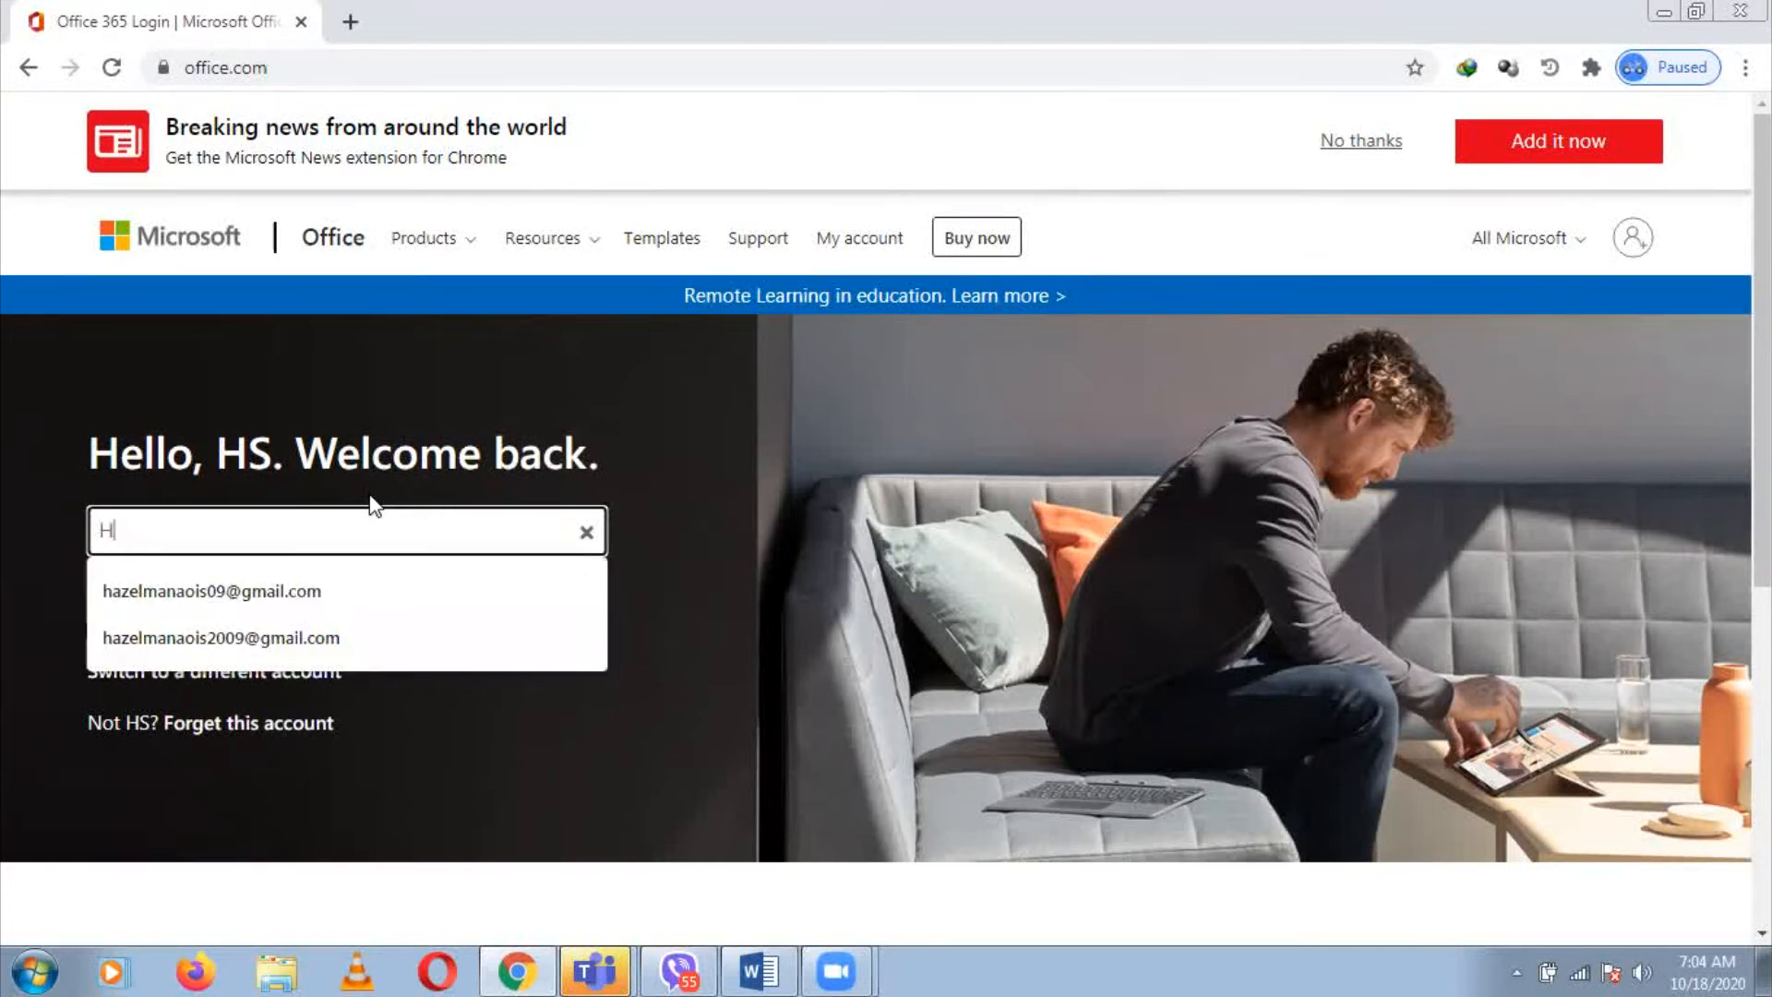
type("com")
key("BackSpace")
key("BackSpace")
key("BackSpace")
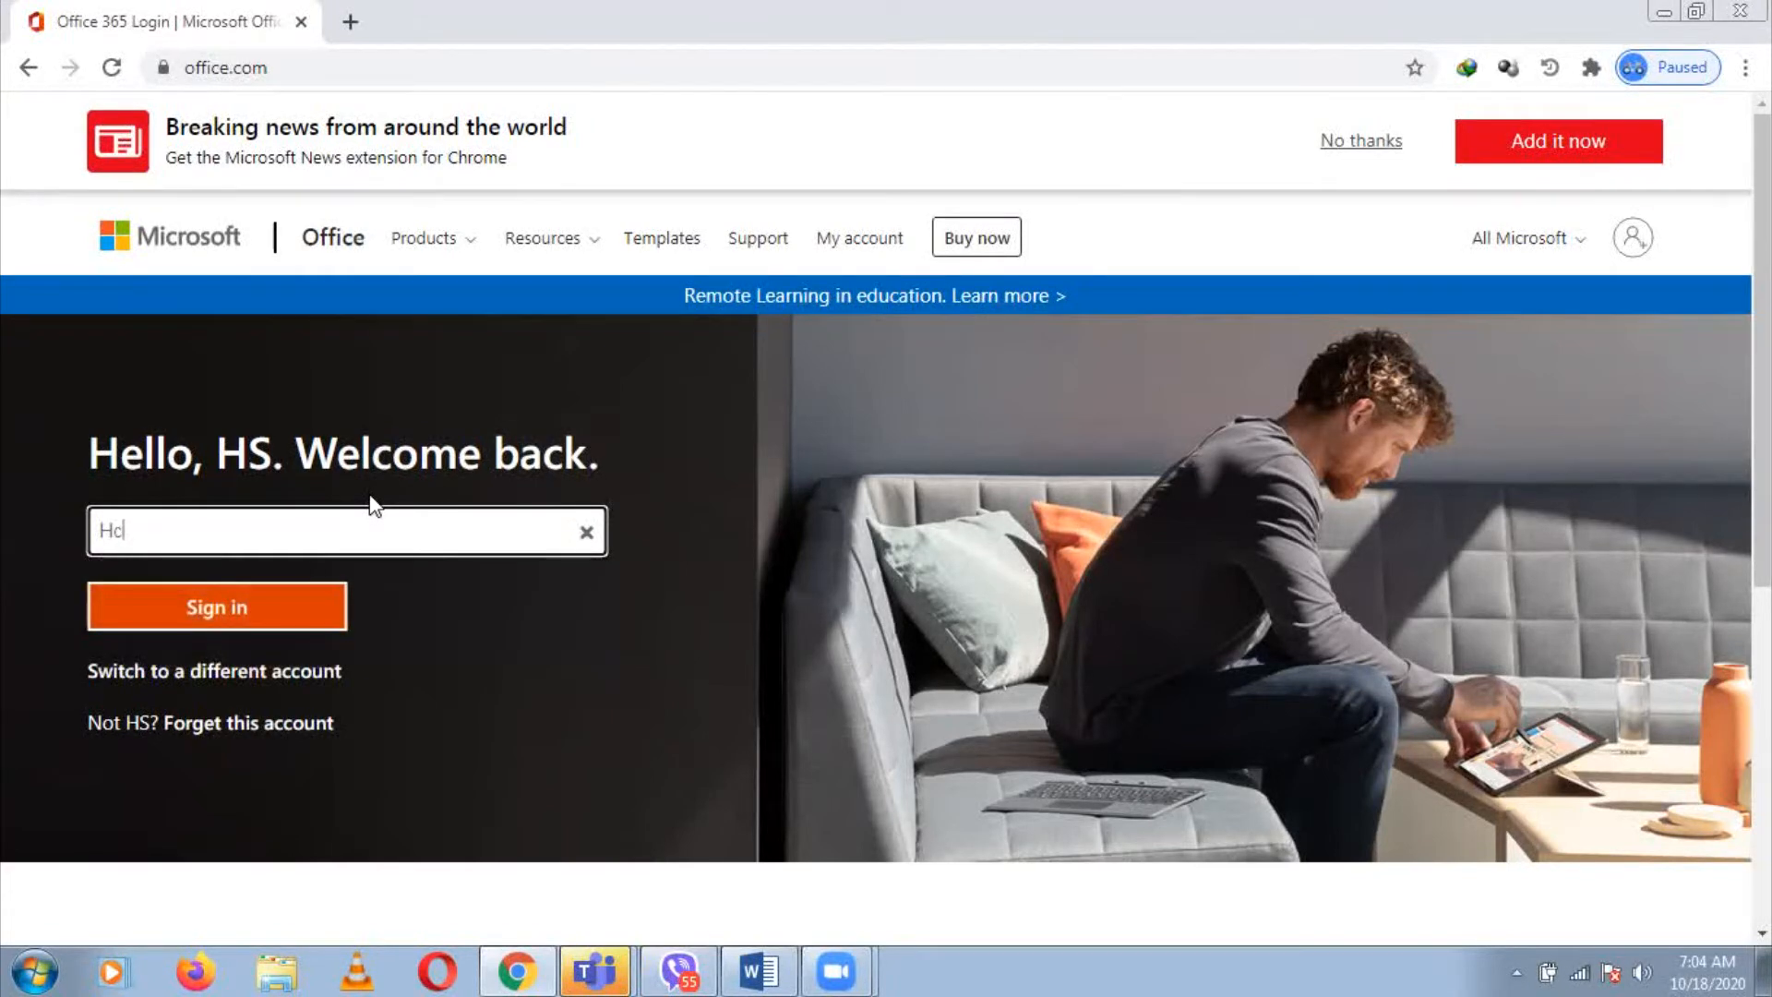
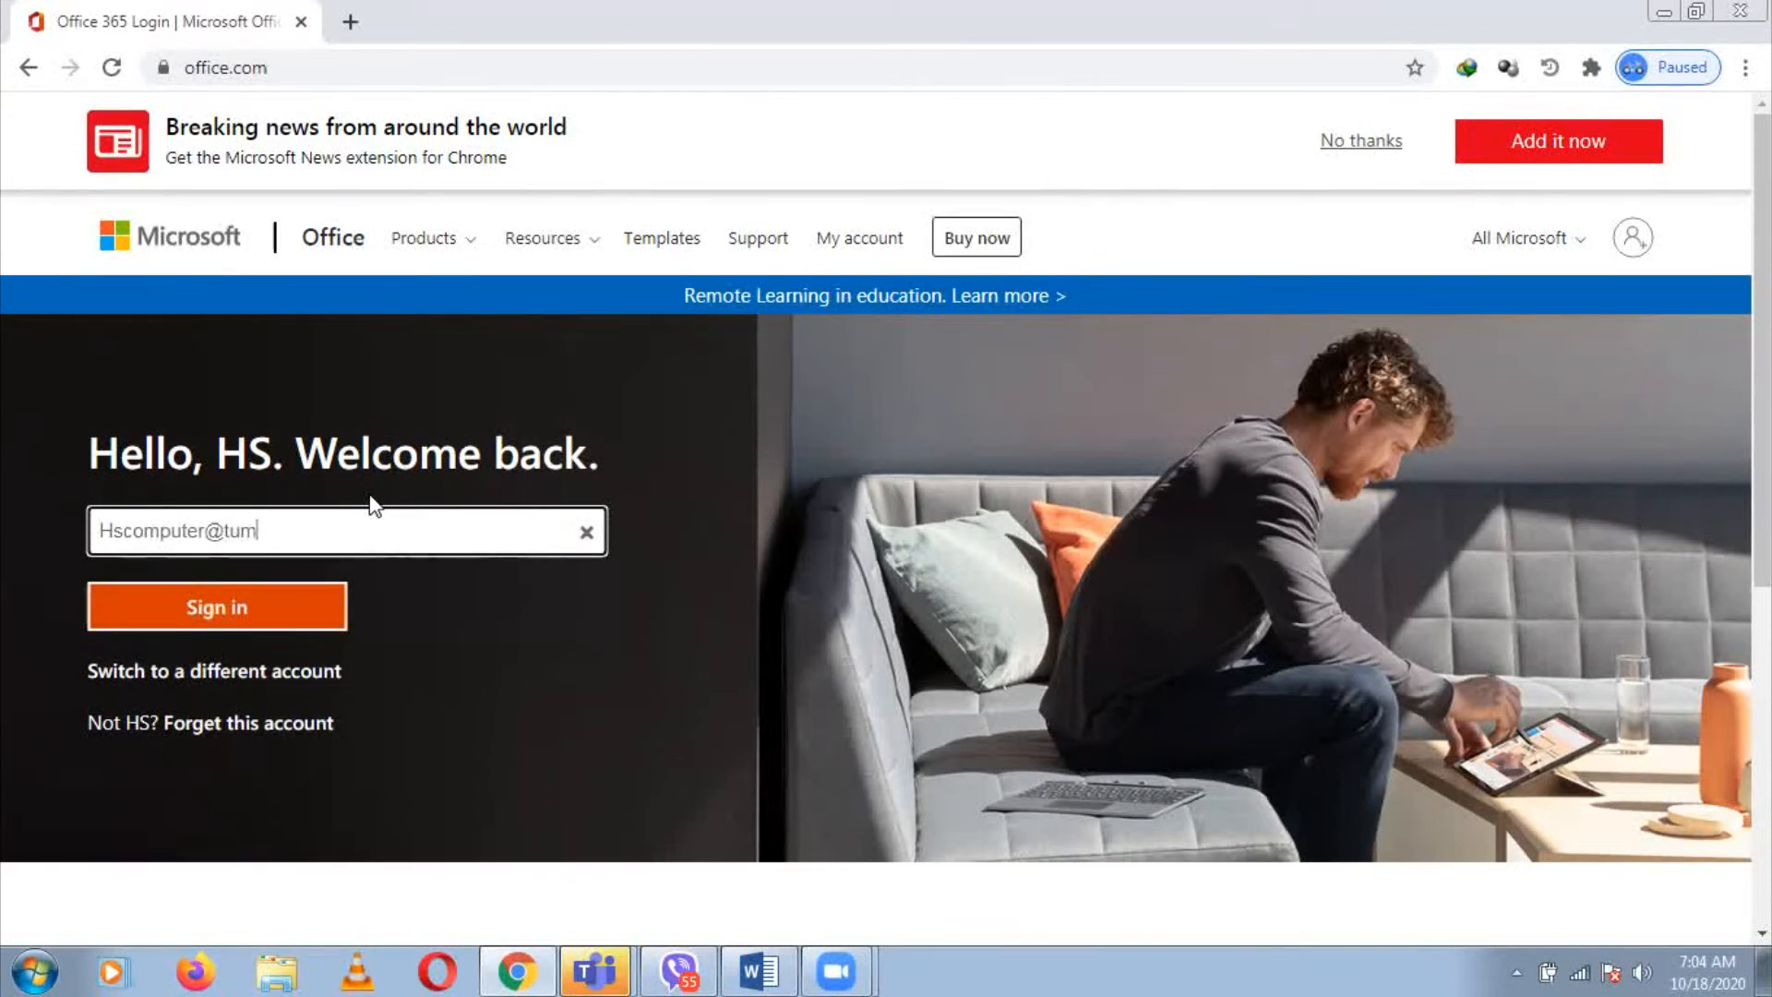
left_click(277, 609)
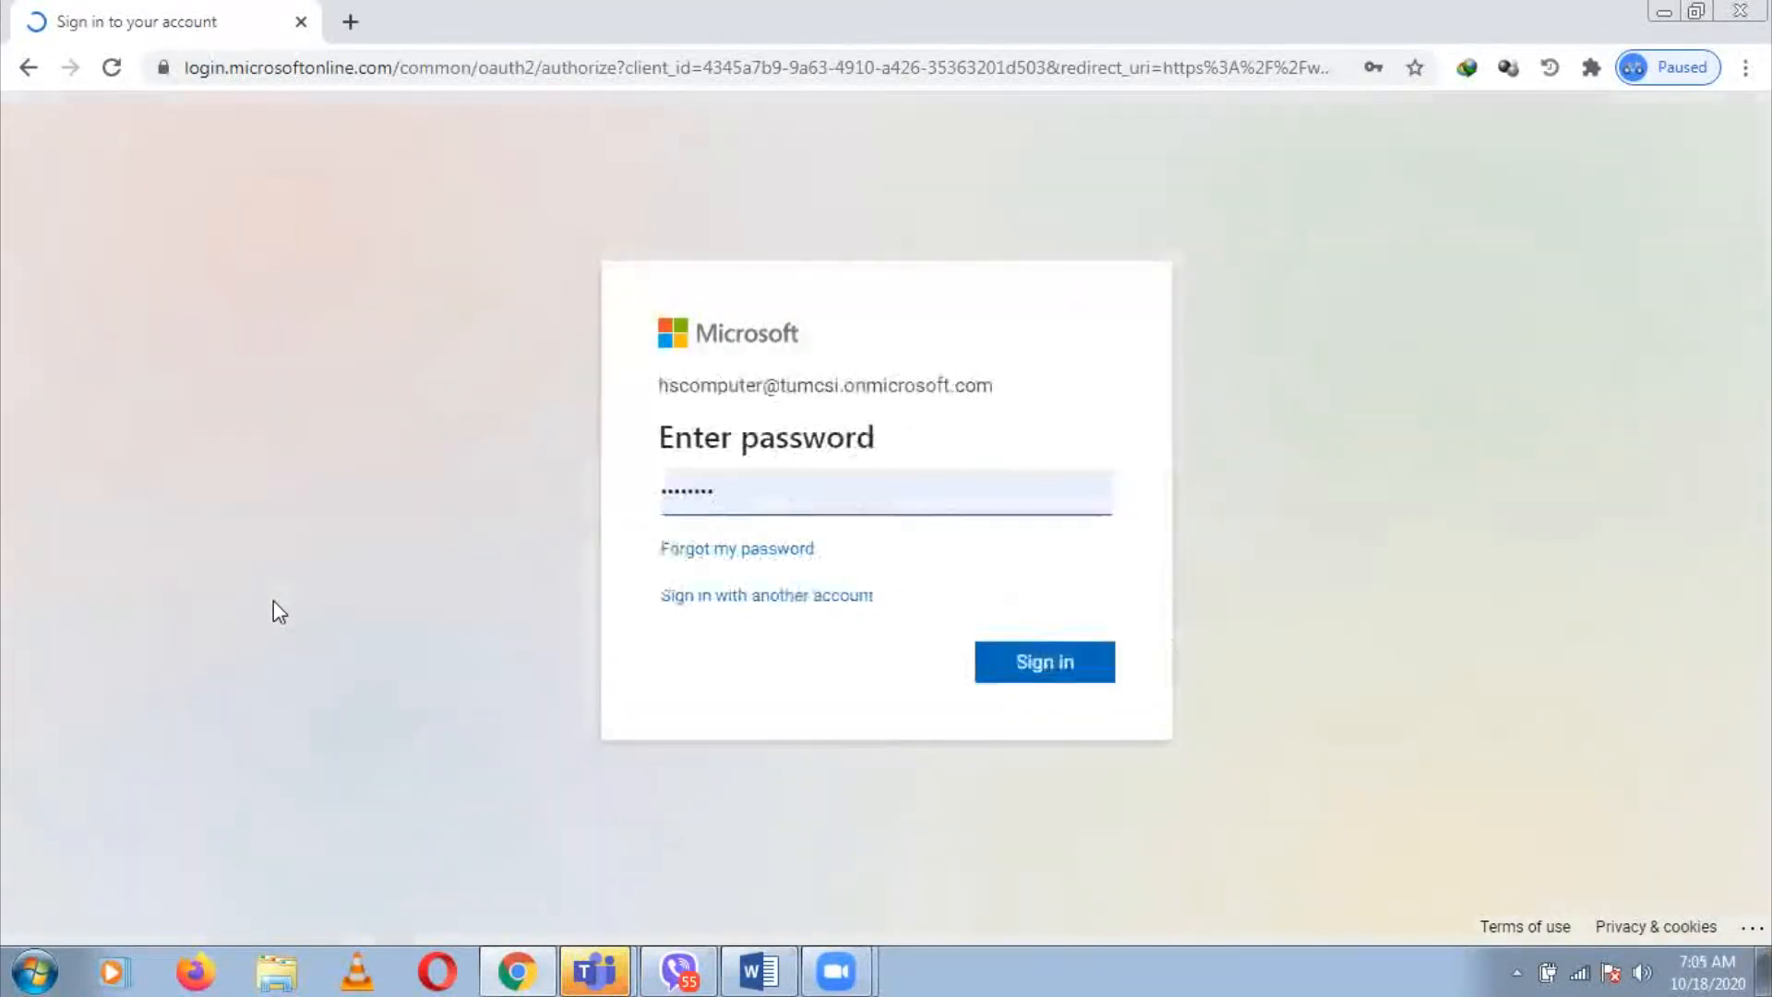
Replace the prefilled password with the account password, sign in, and stay signed in
left_click(717, 489)
left_click(758, 501)
key("ctrl+a")
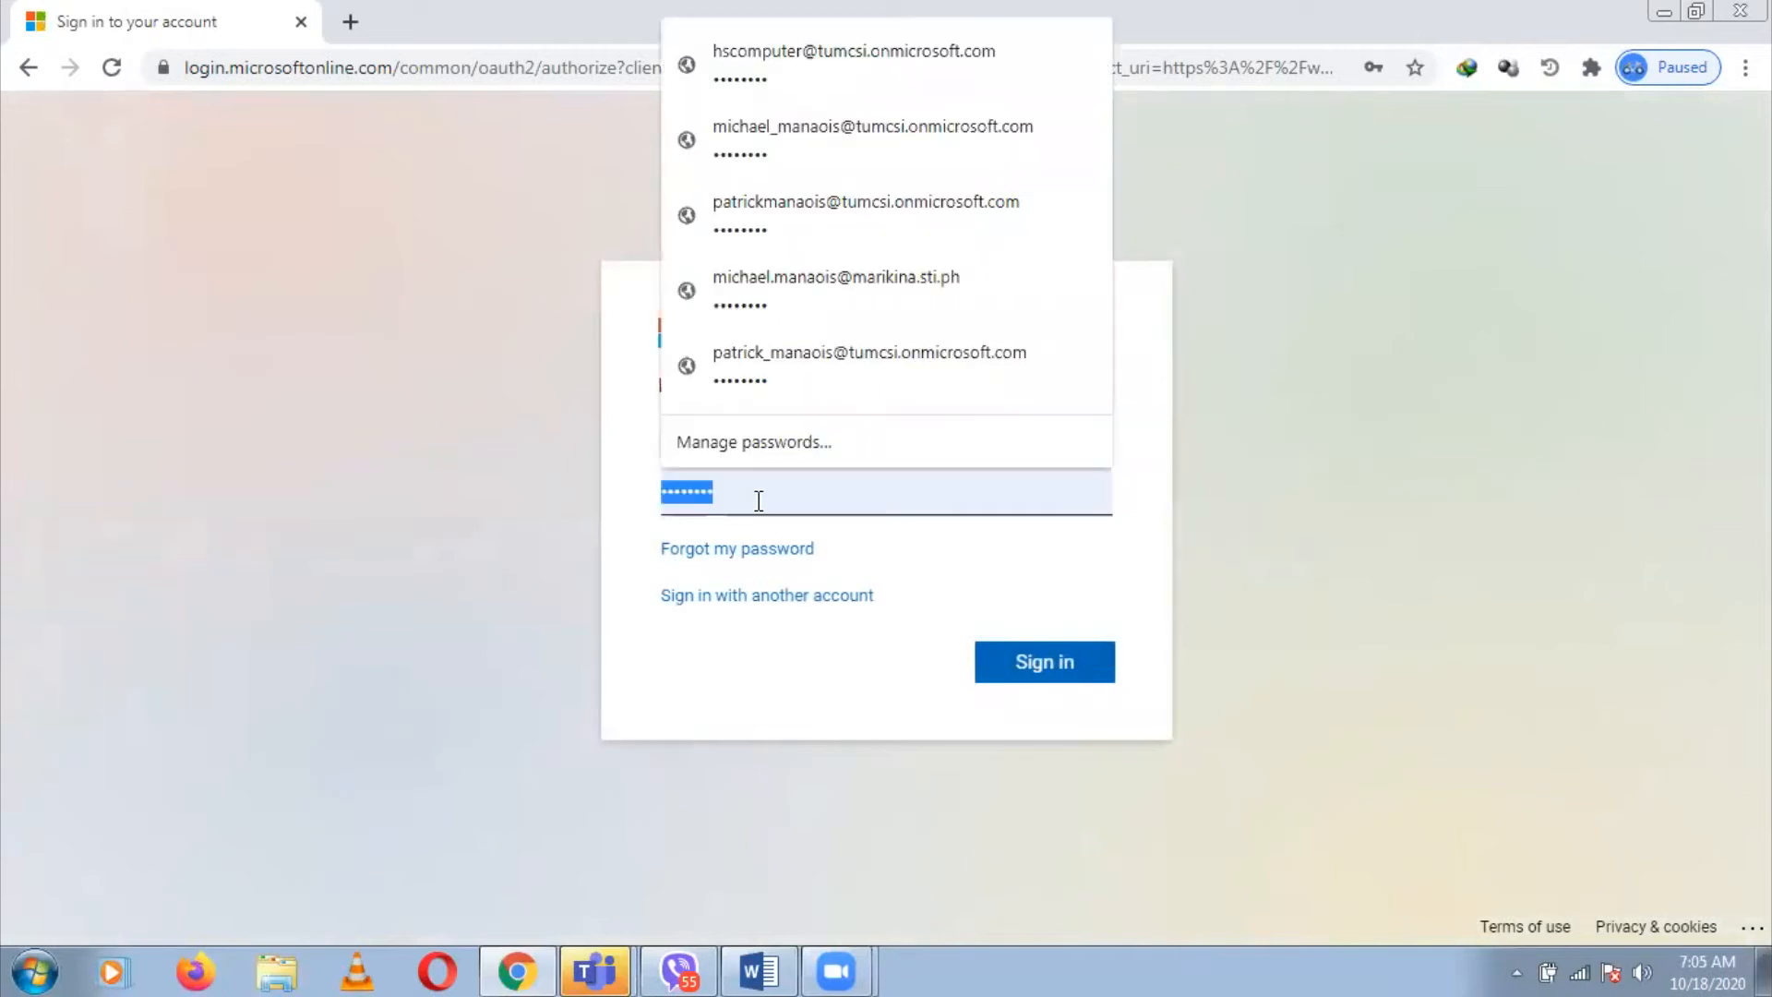
key("BackSpace")
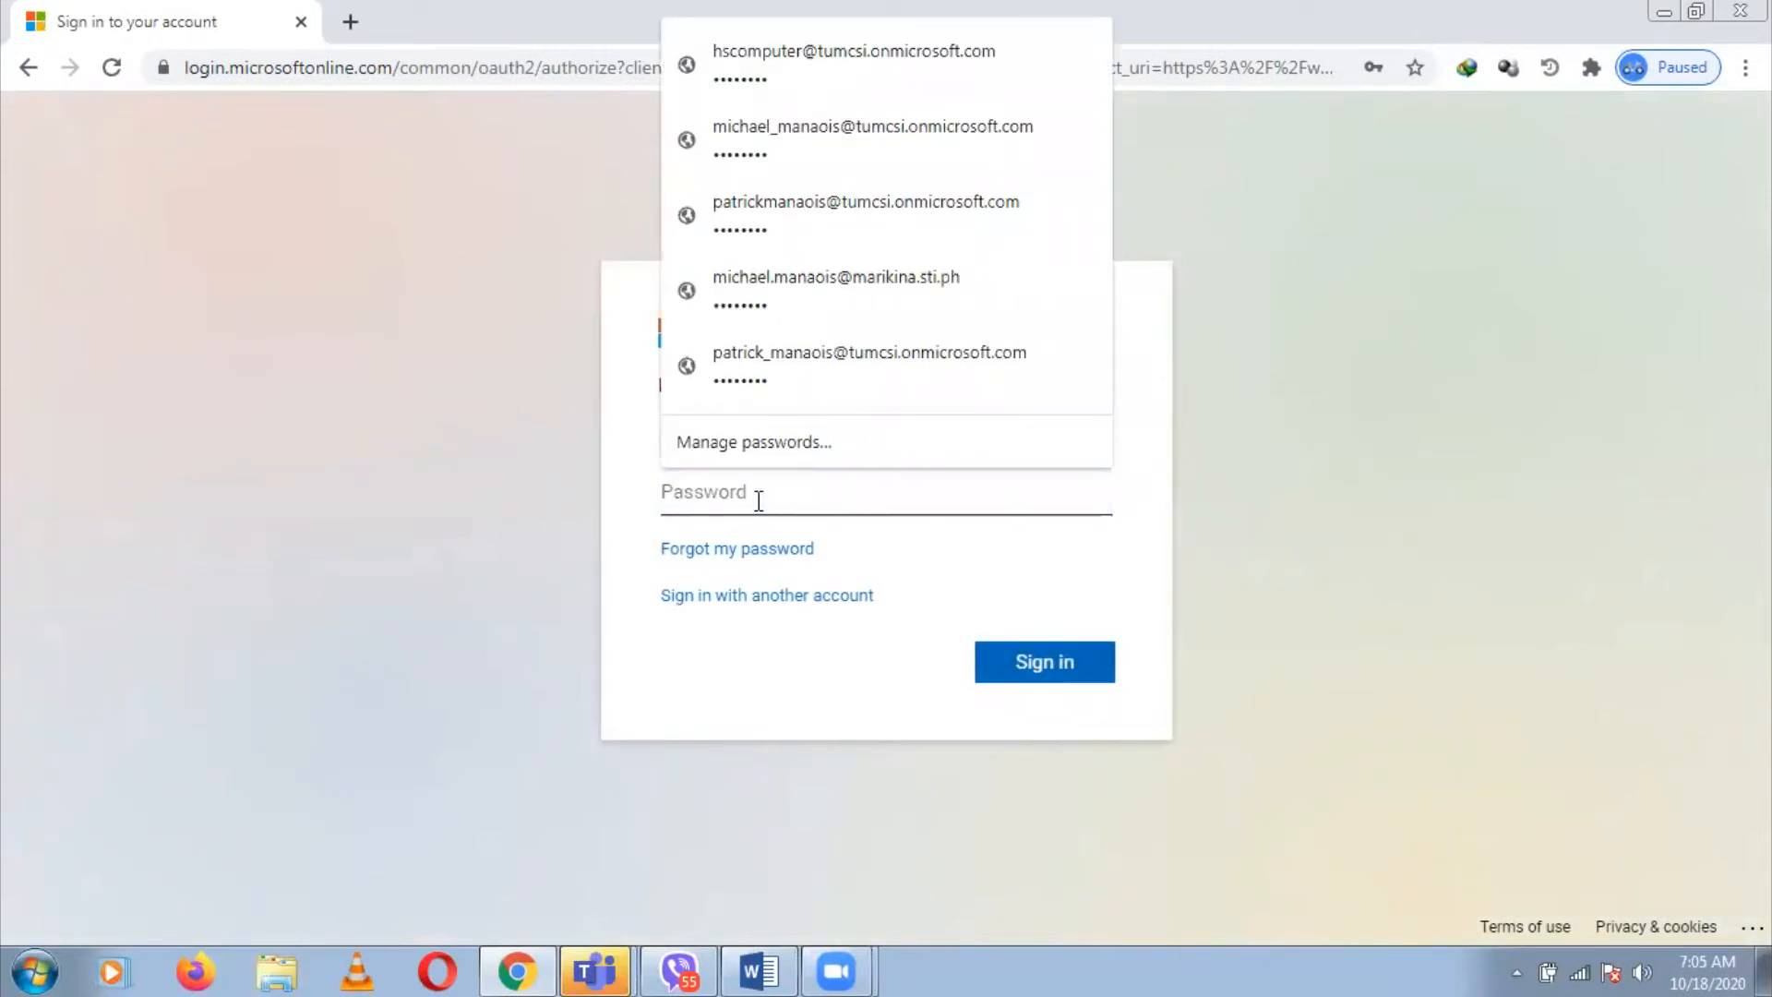
left_click(1337, 494)
left_click(917, 498)
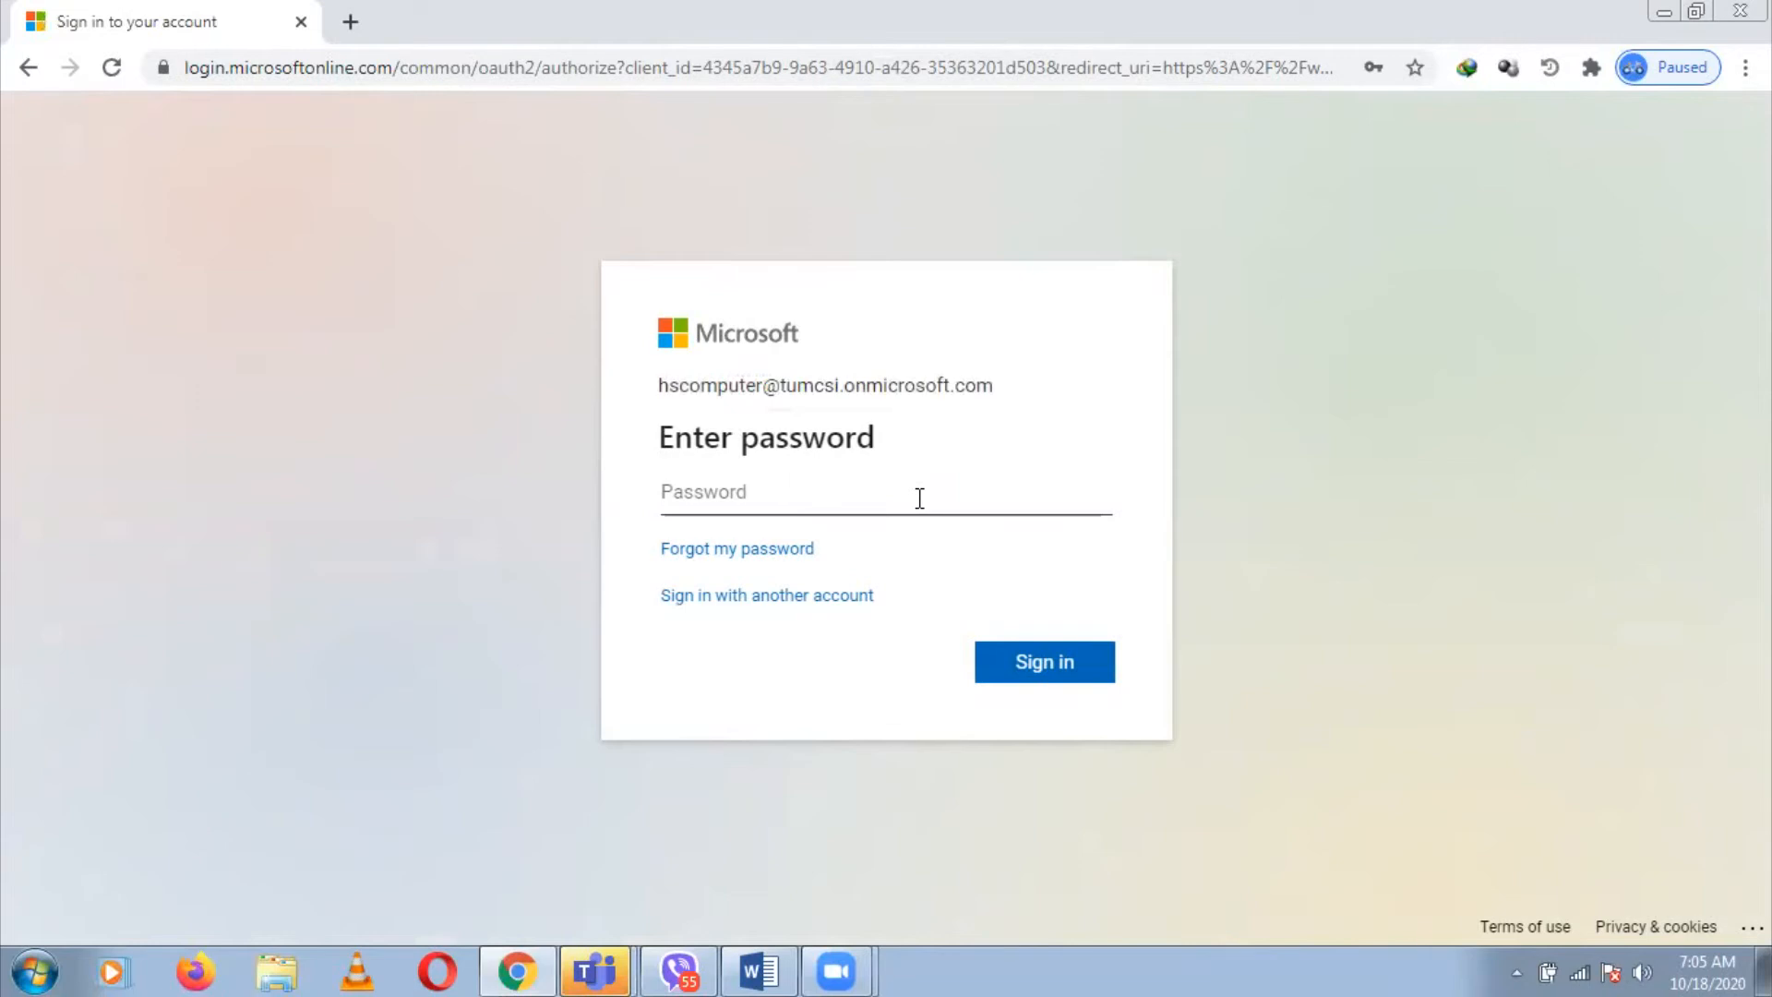
left_click(920, 499)
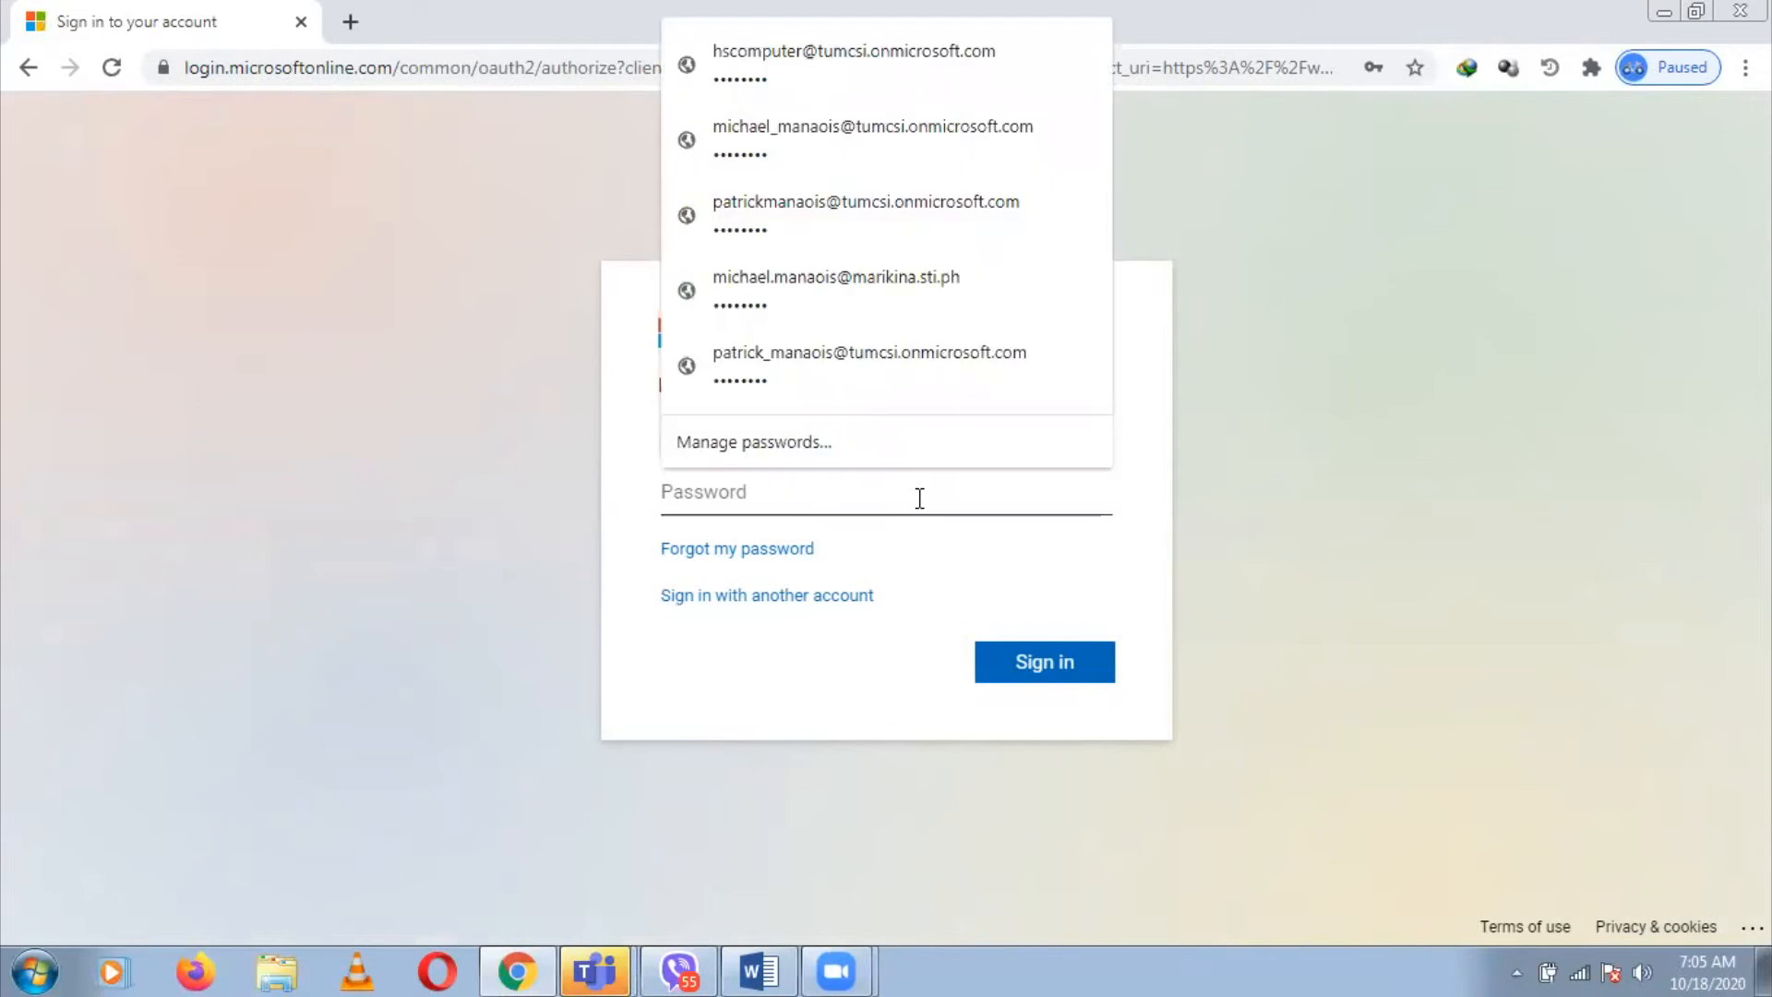
type("********")
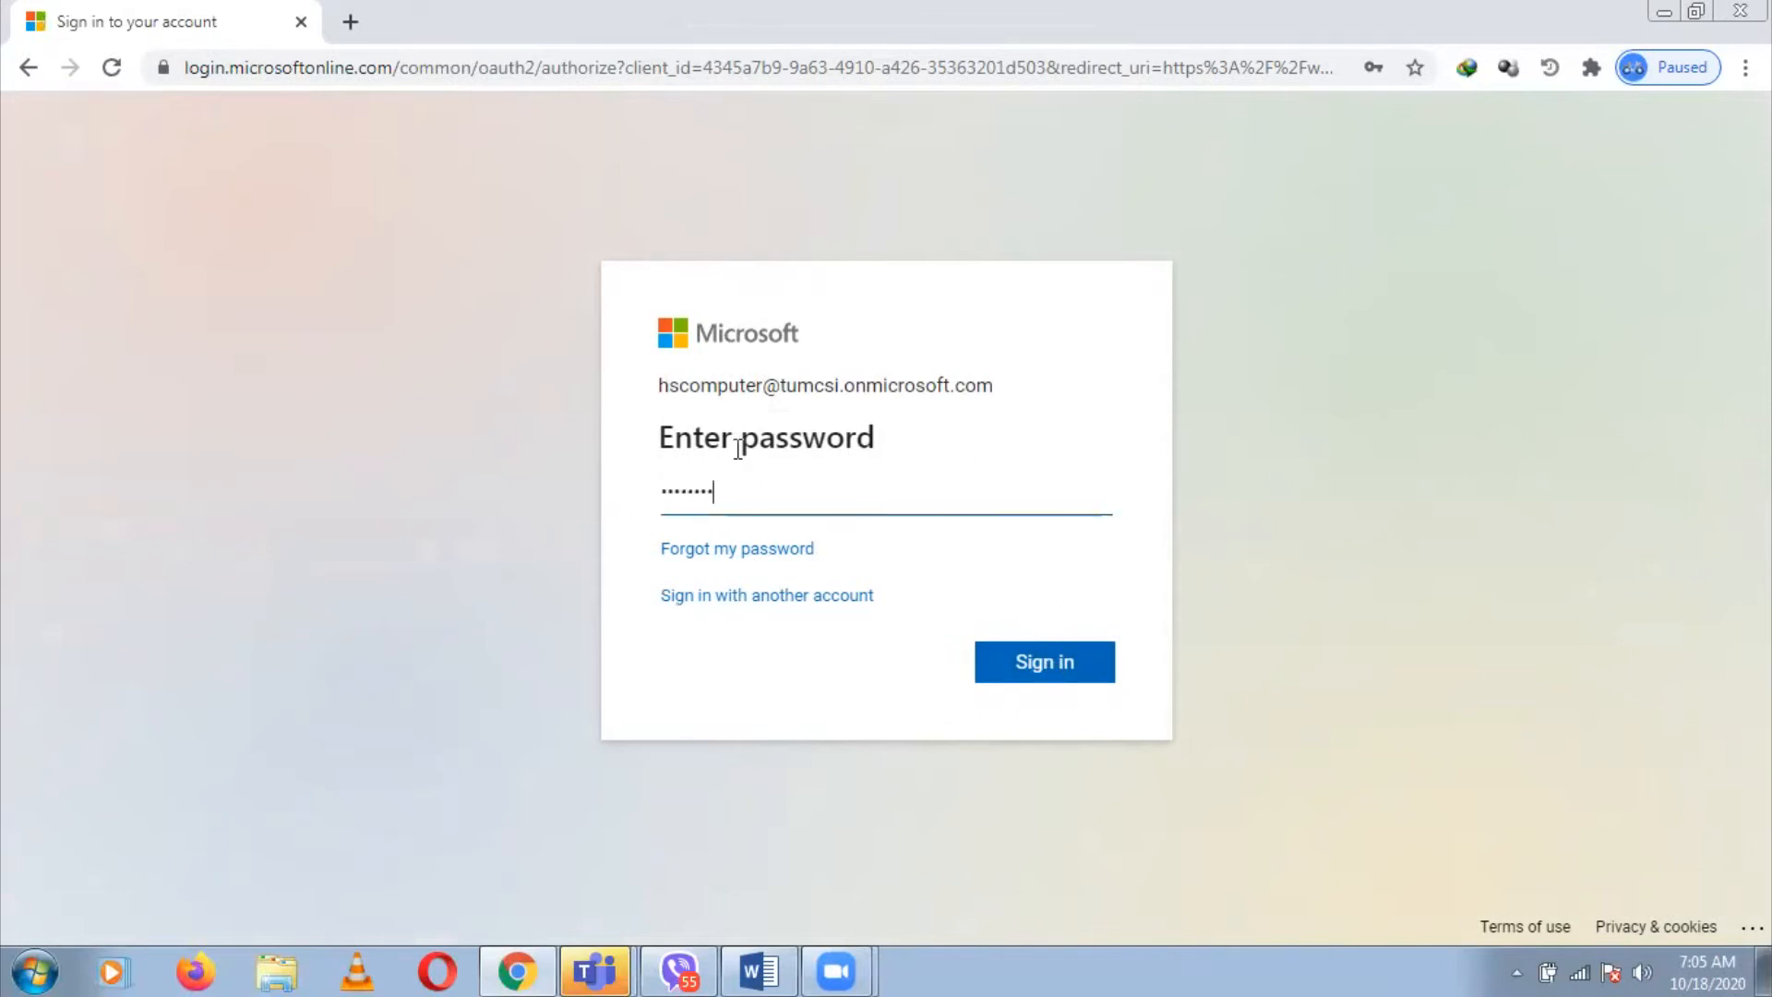
left_click(1082, 670)
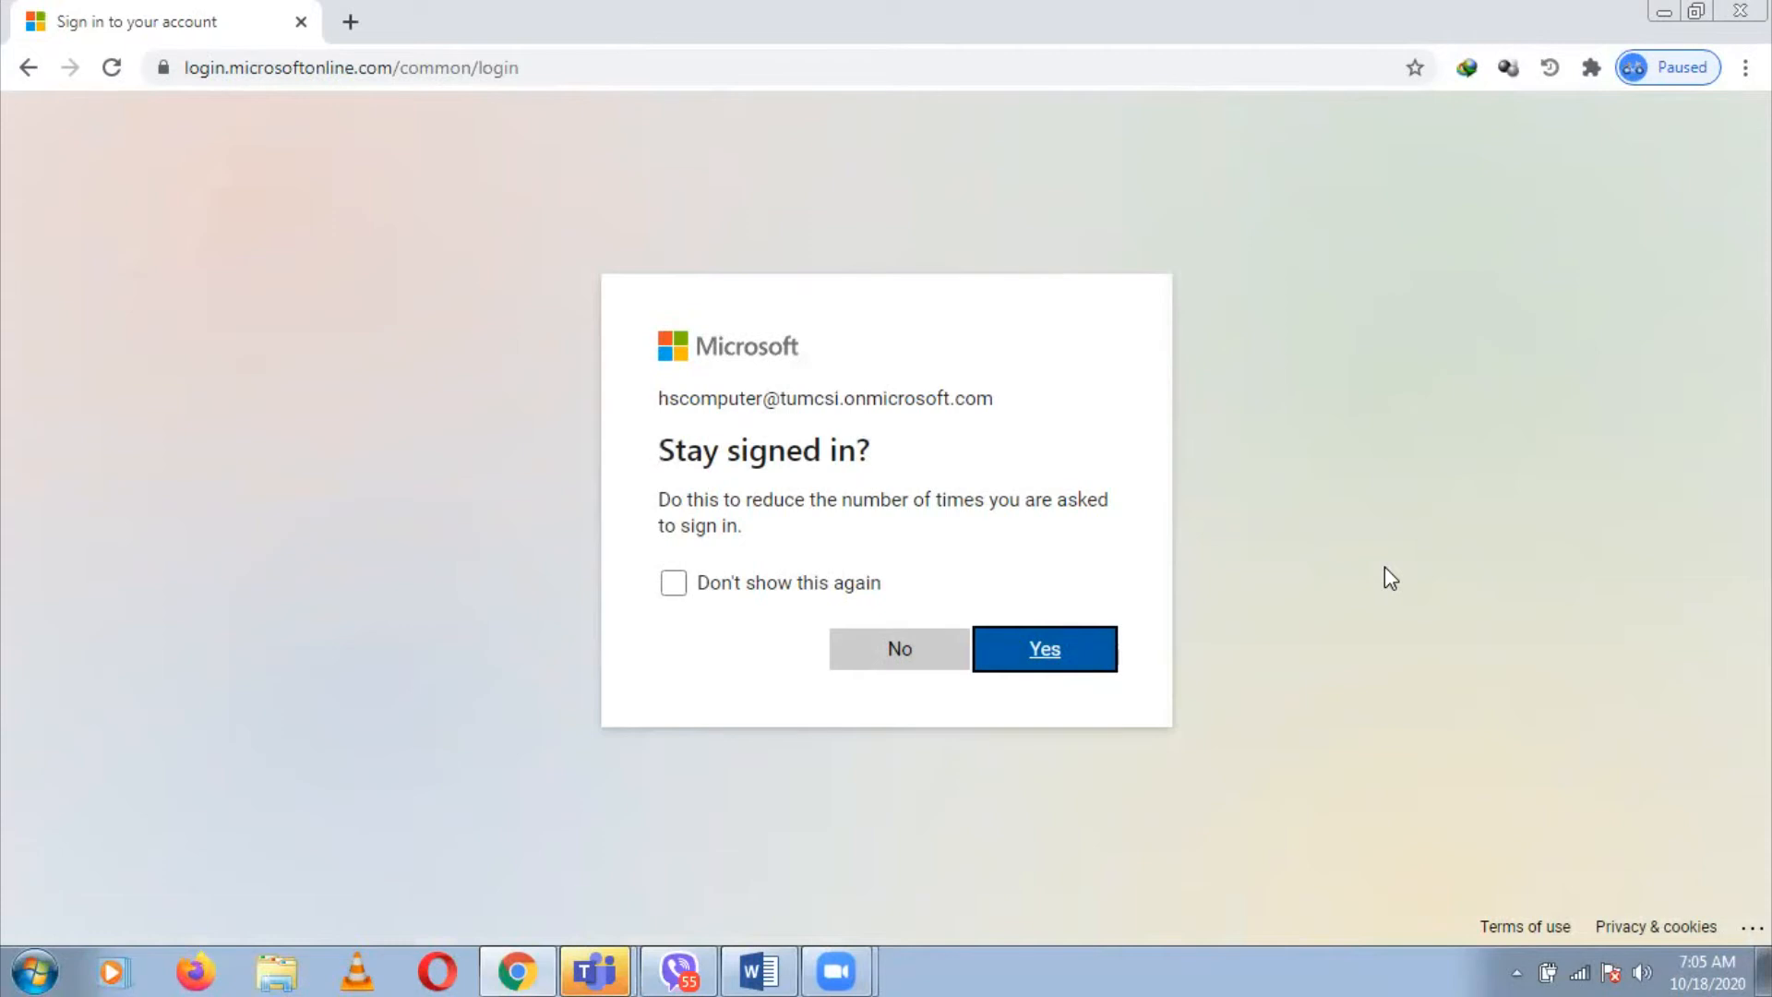
left_click(1044, 641)
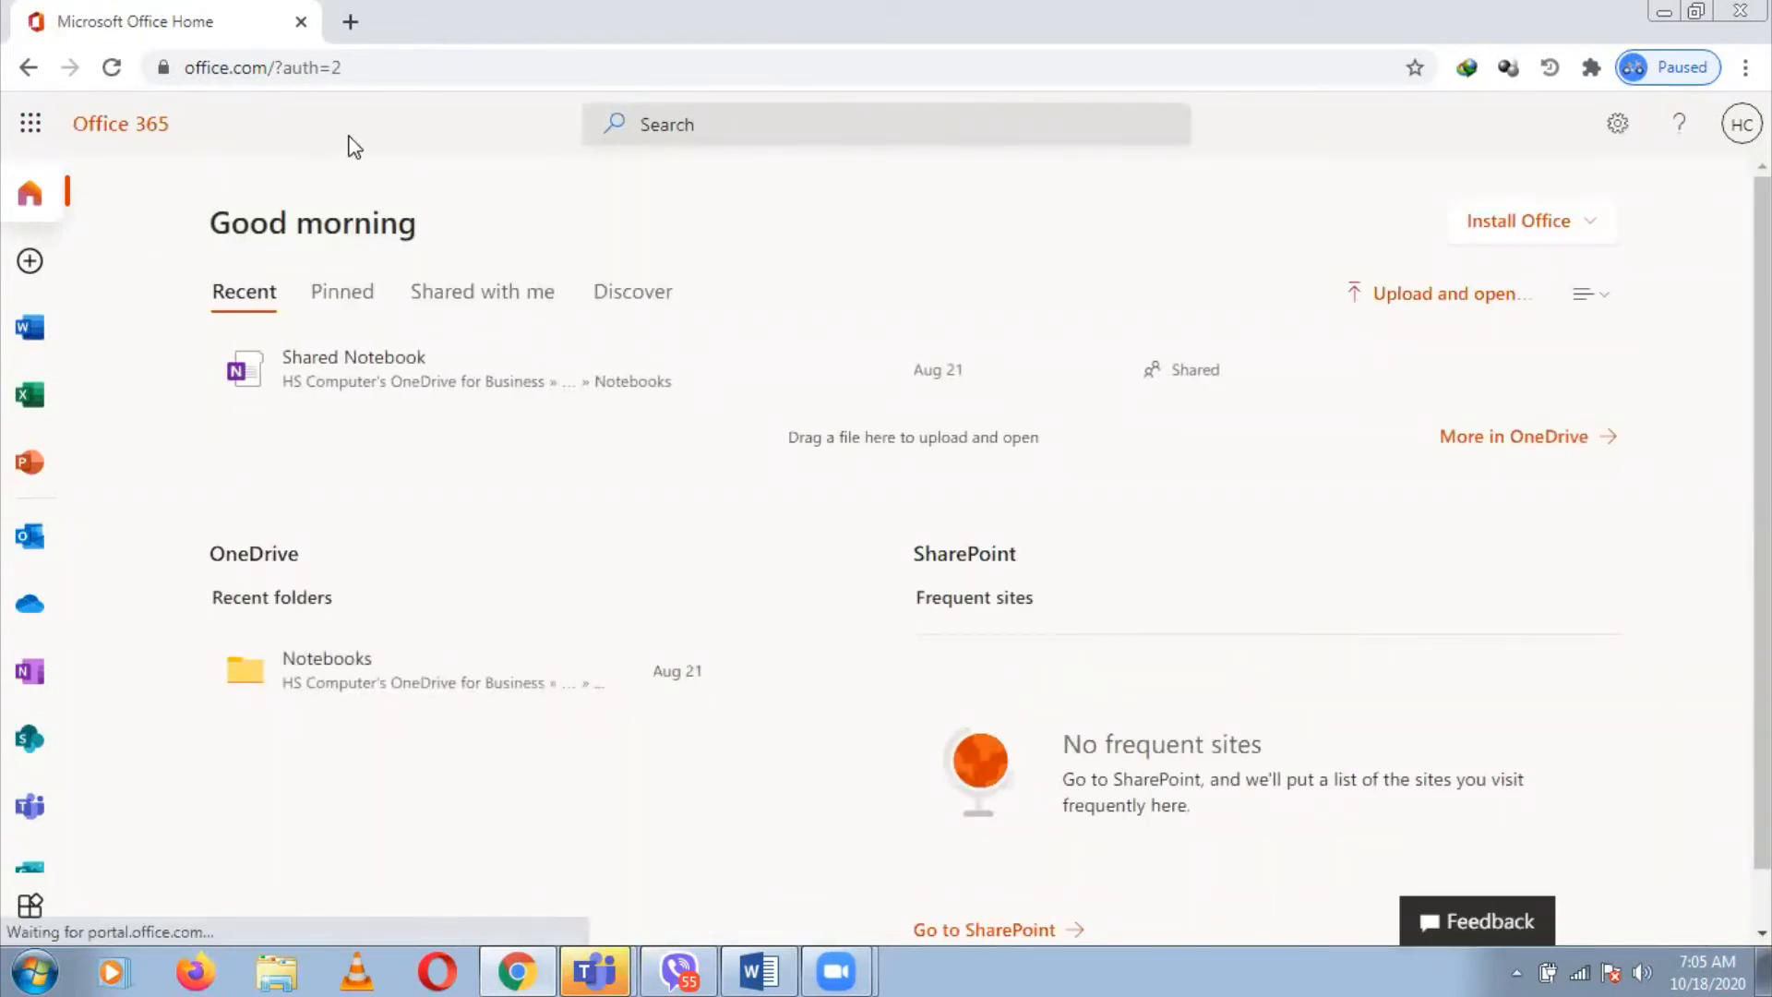
Launch Microsoft Forms from the All apps list and create a New Quiz
left_click(35, 909)
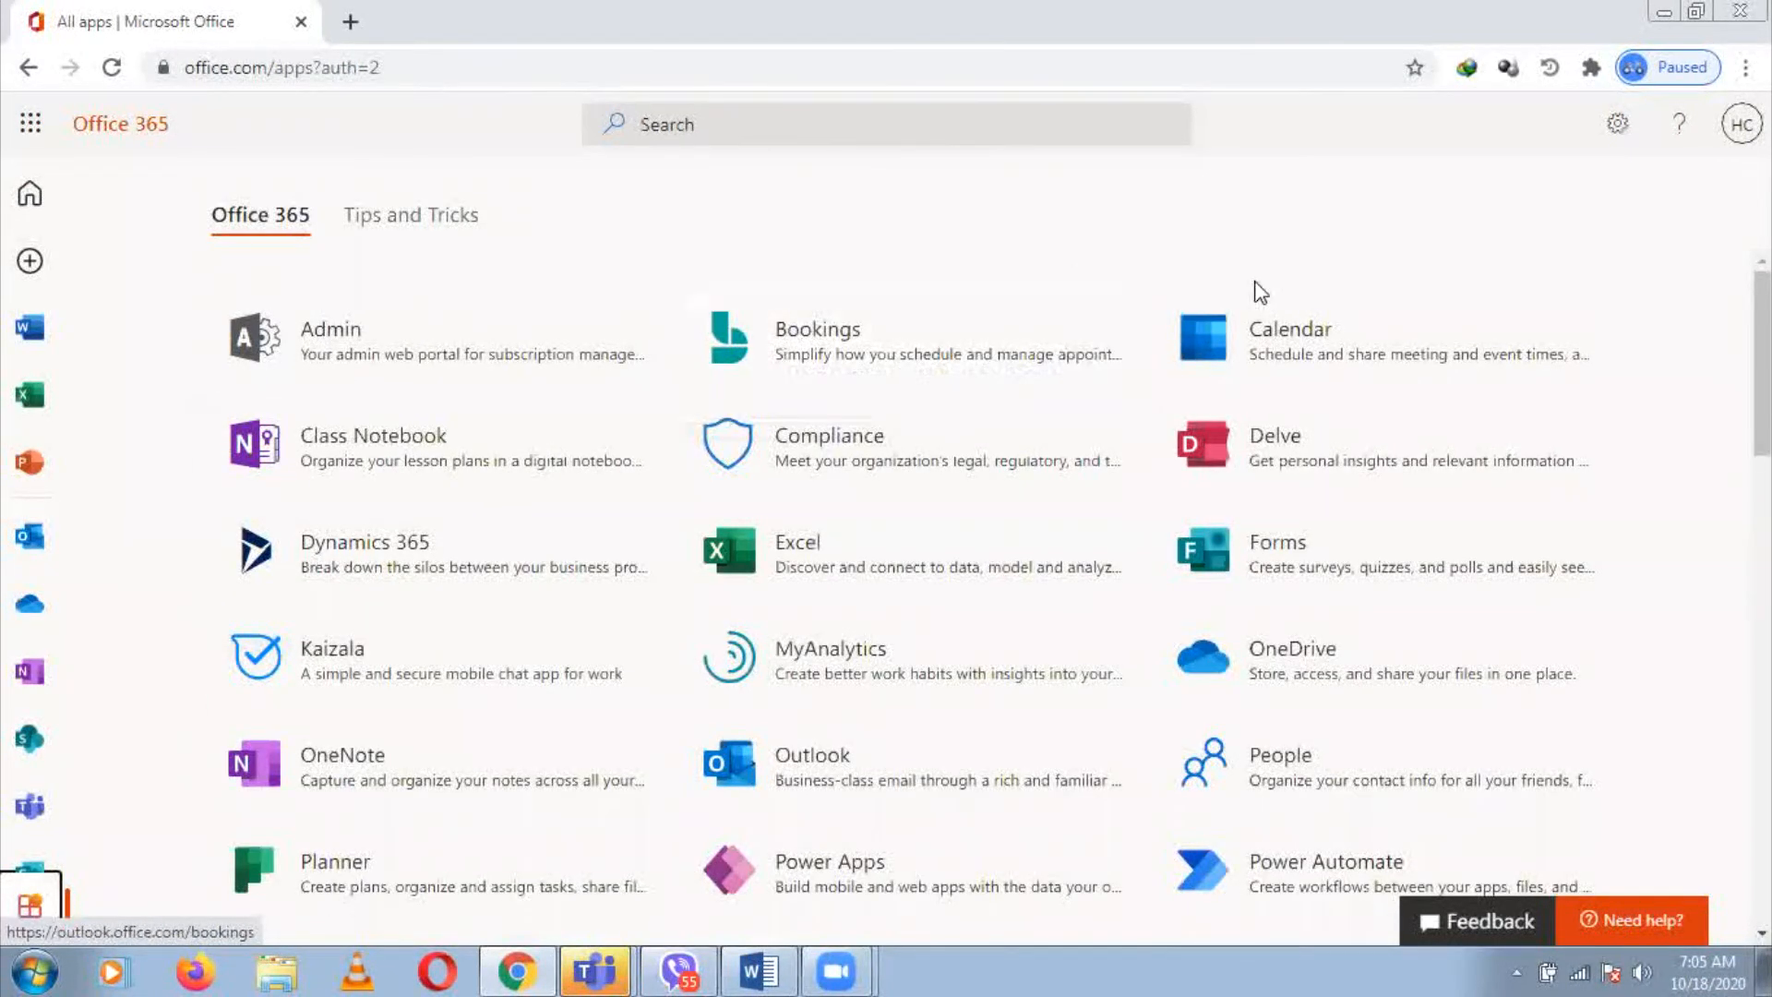
left_click(1305, 573)
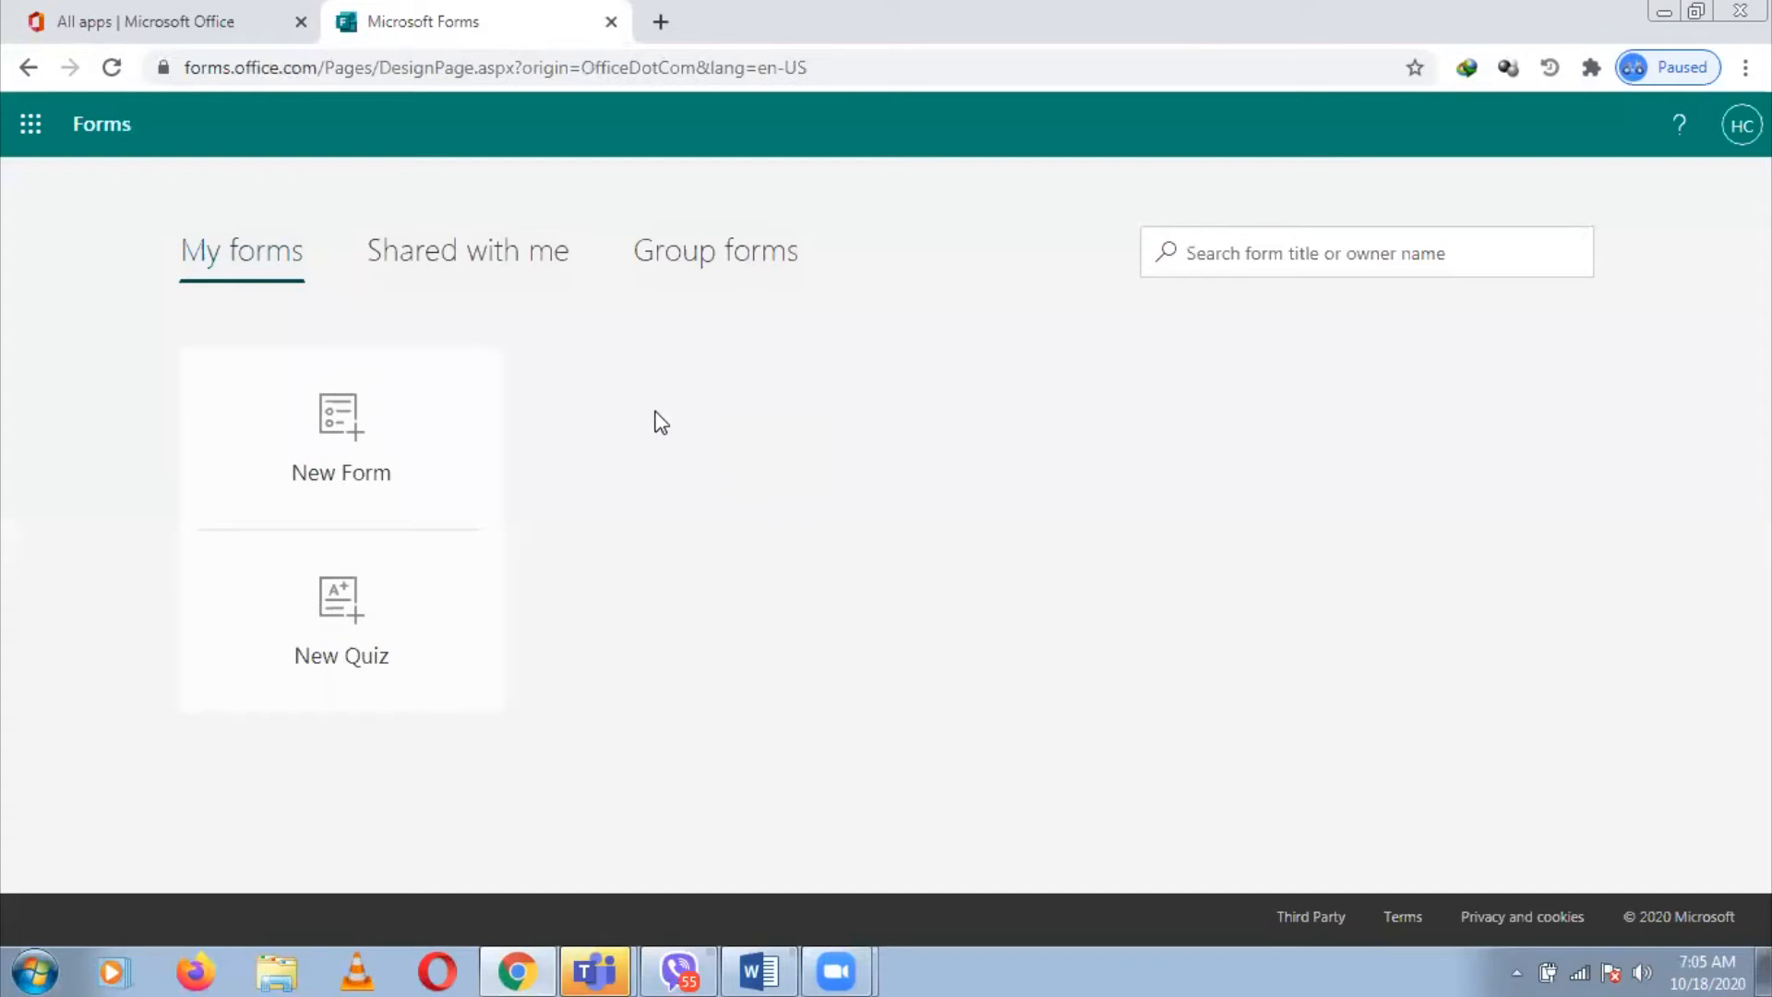
left_click(444, 611)
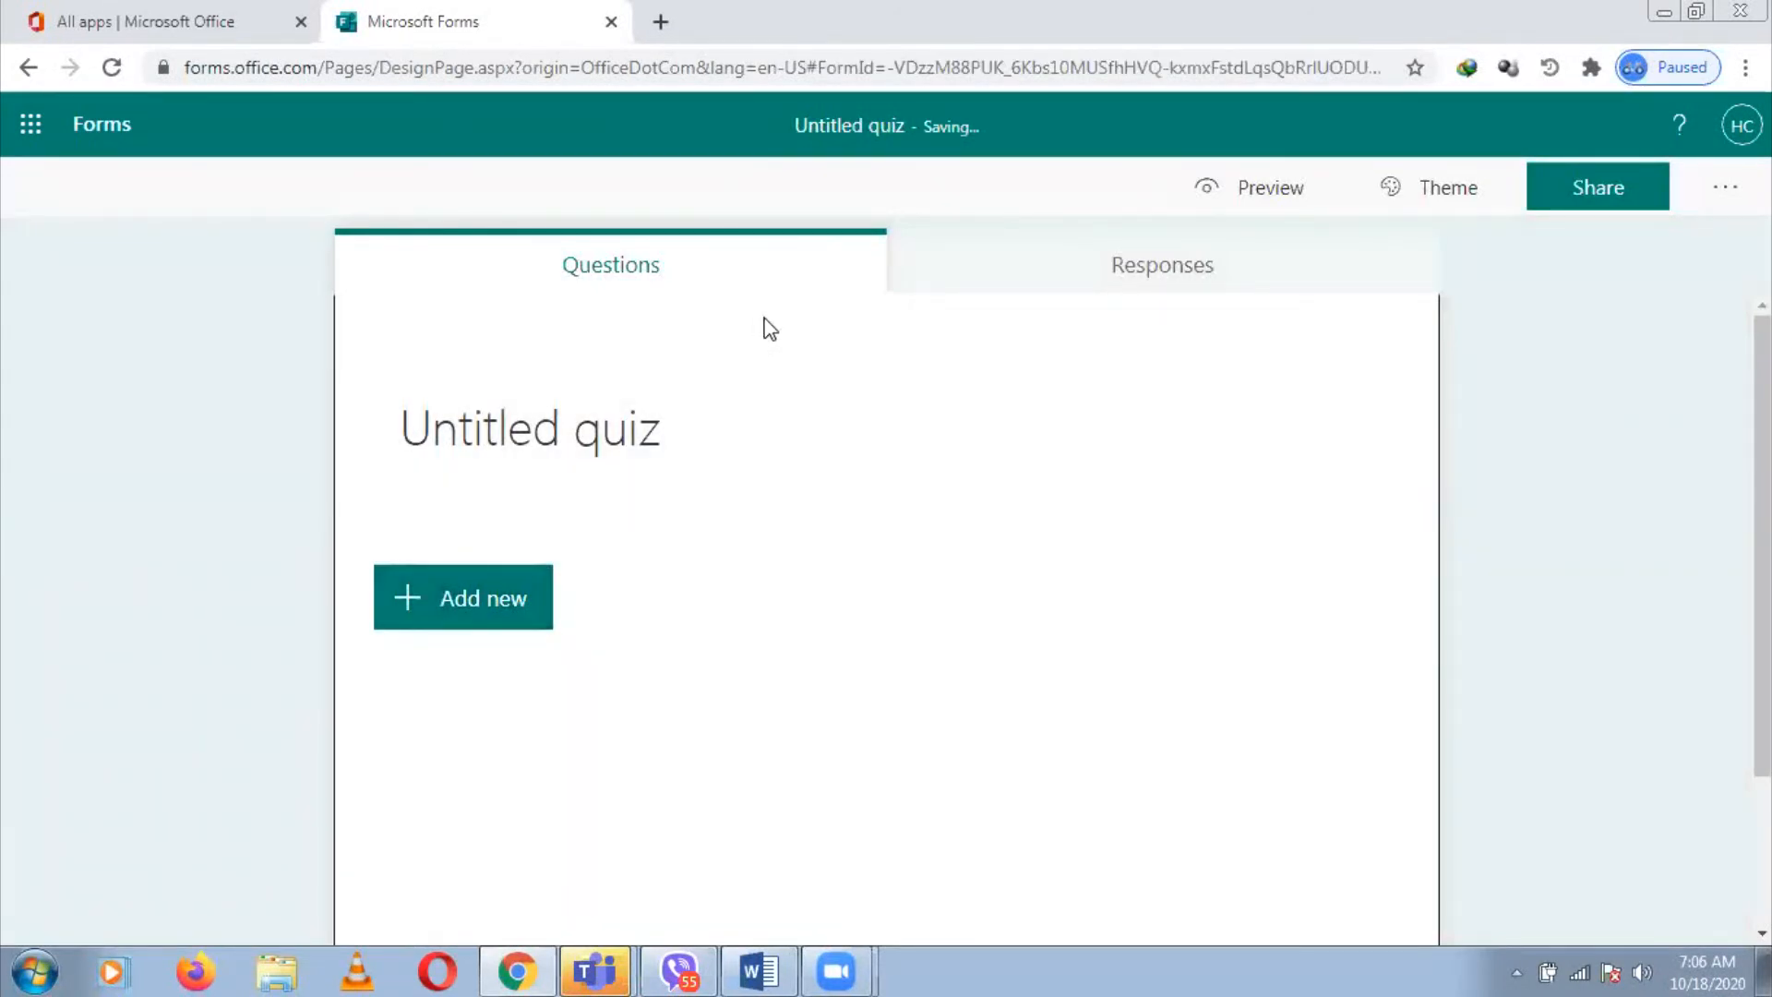
Title the quiz '1st Periodical Examination in Trivias'
left_click(709, 441)
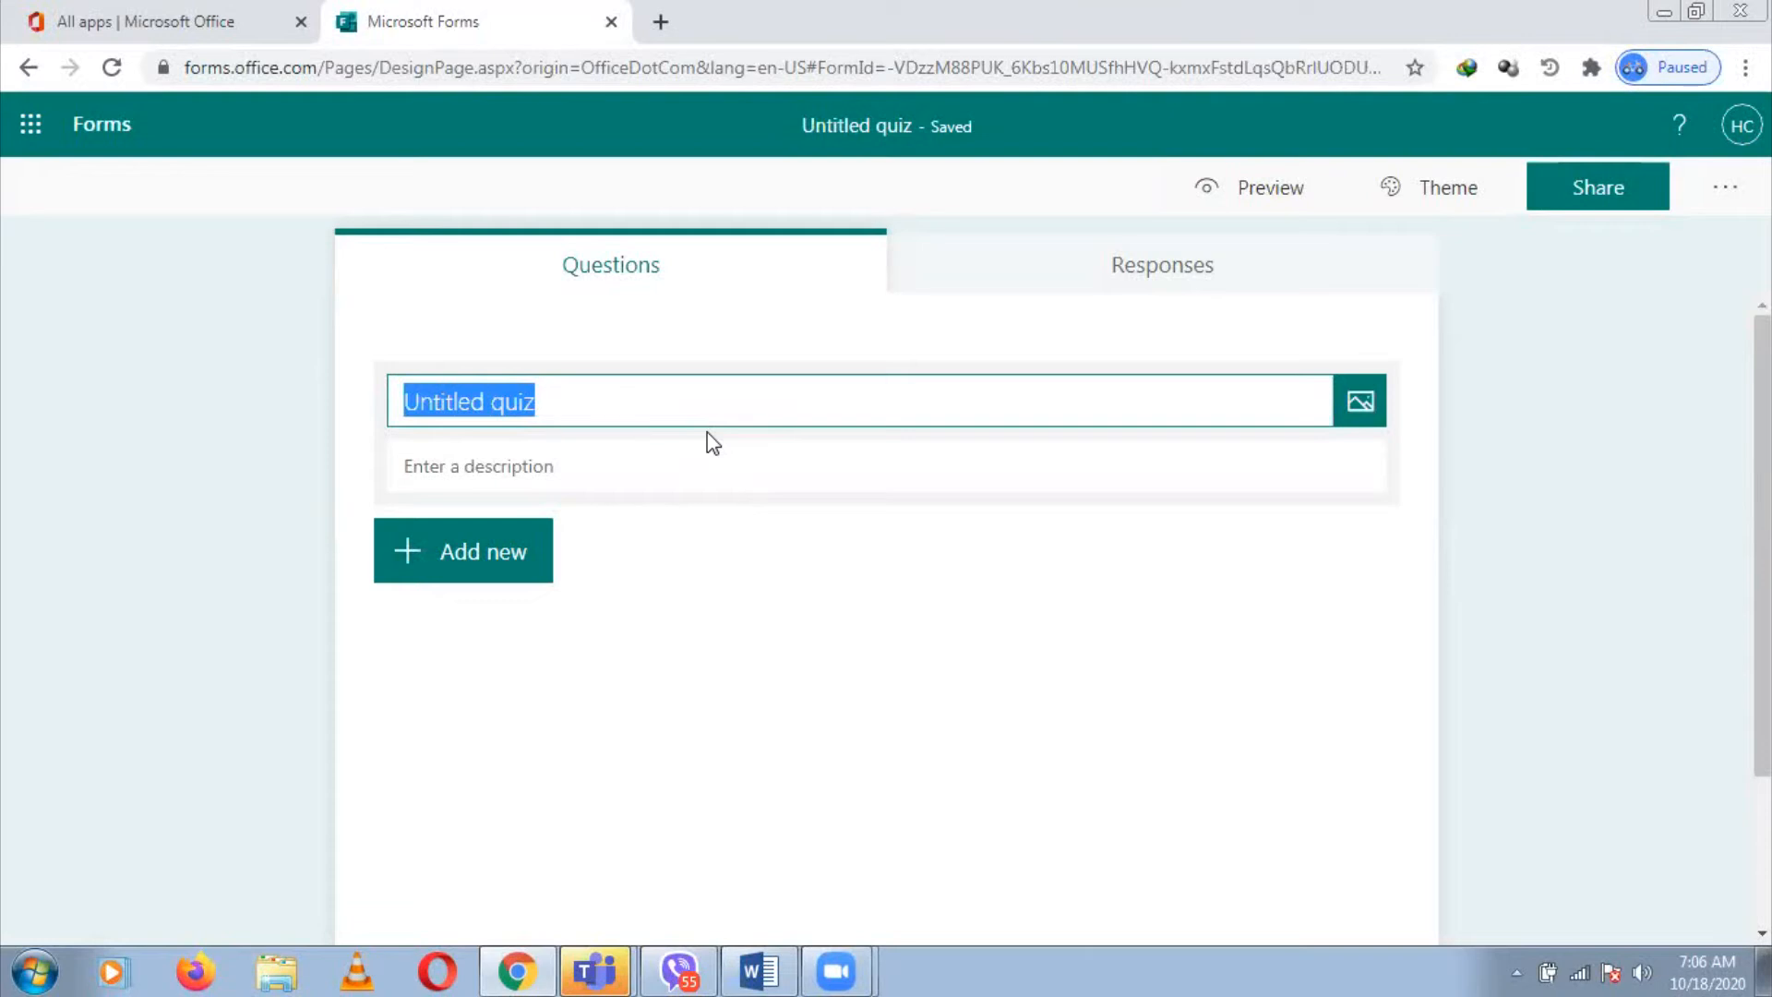
type("1st")
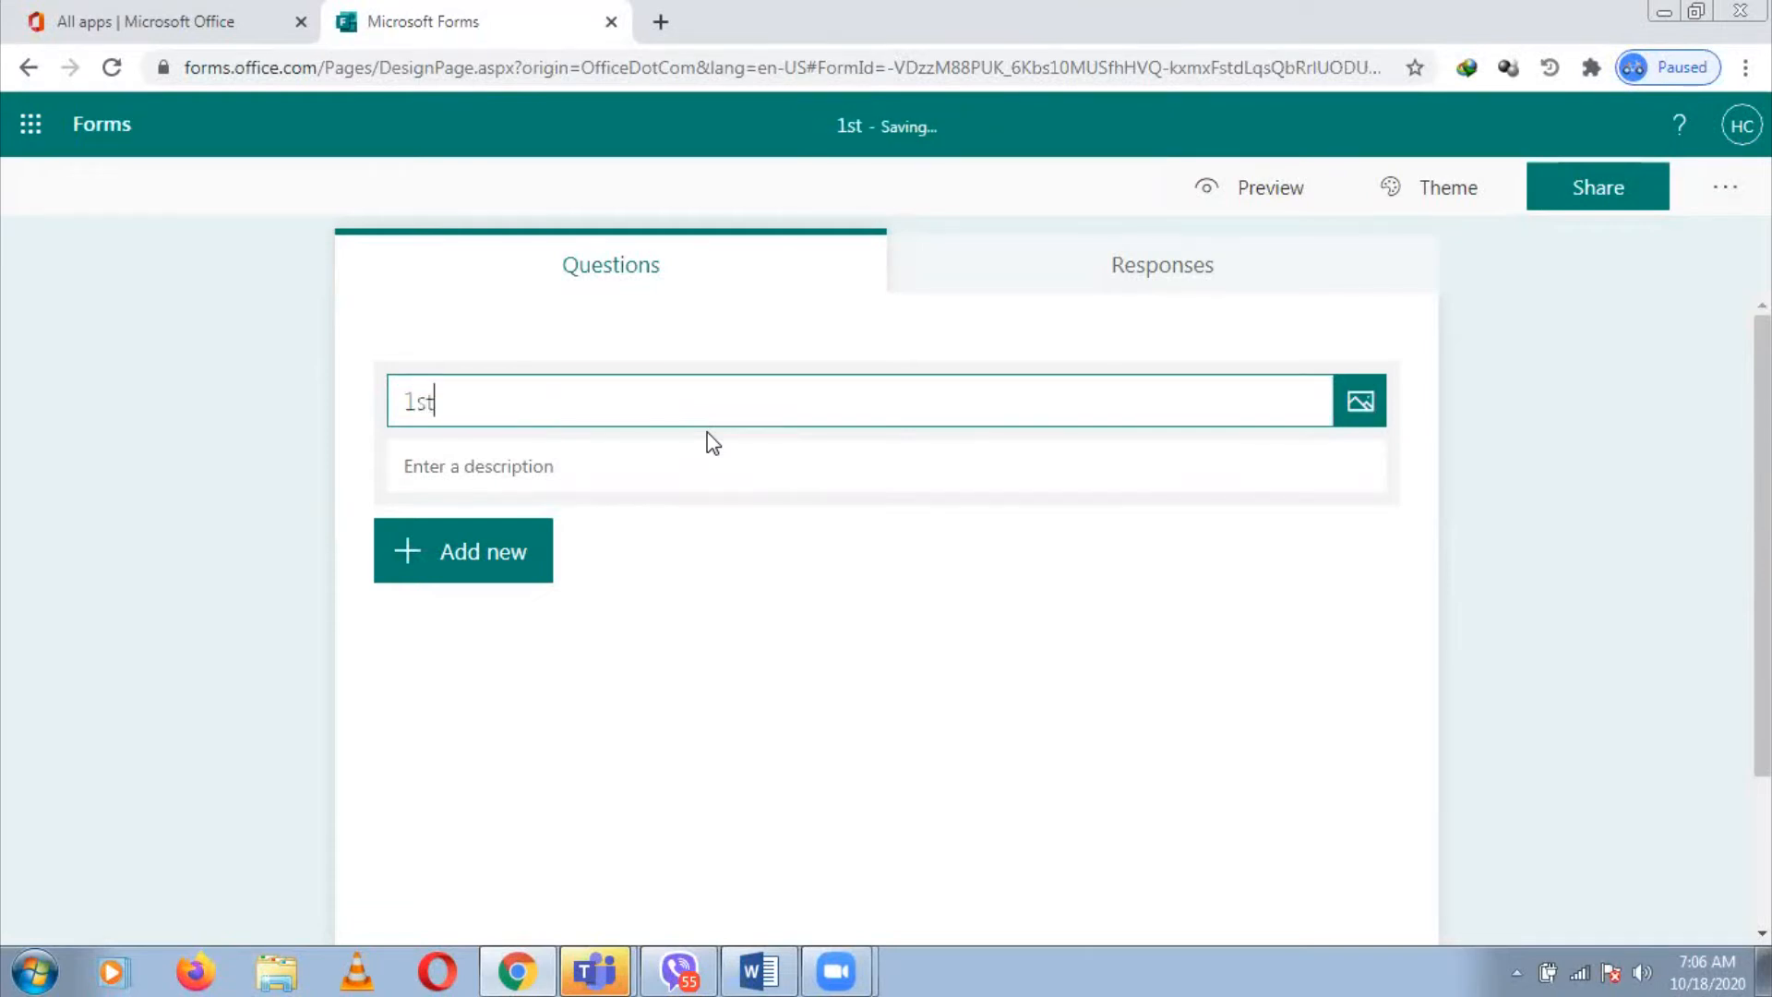
type(" Period")
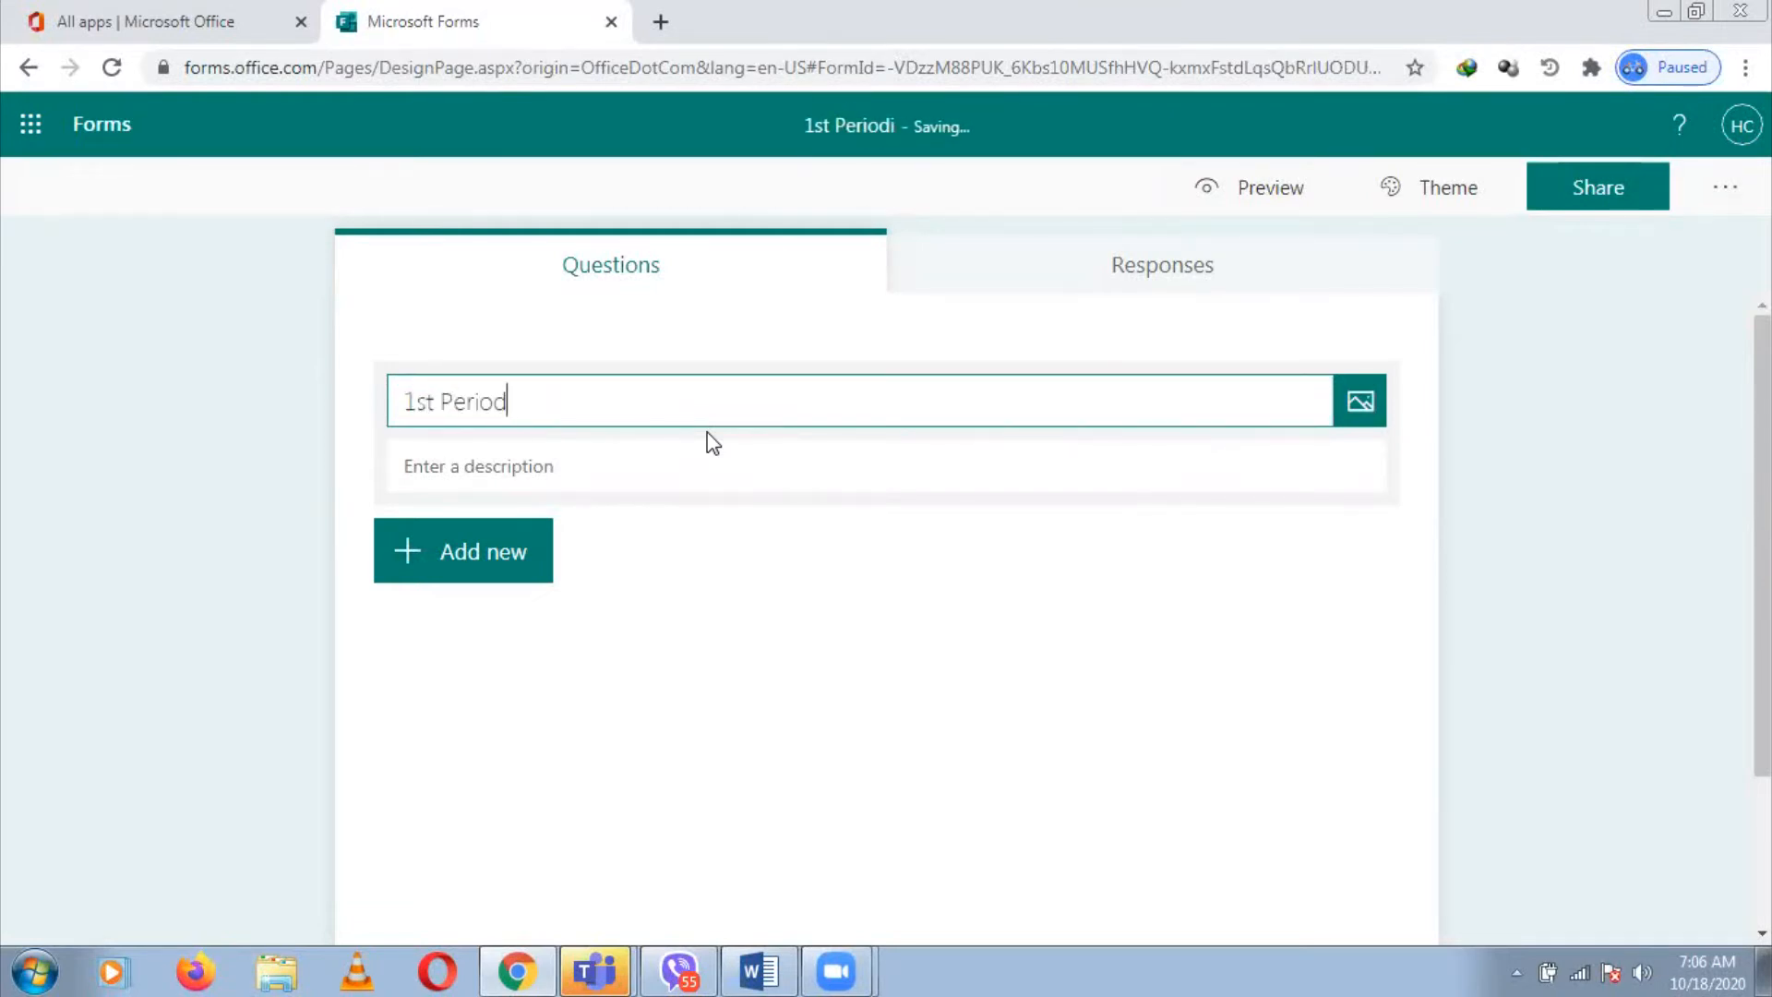
type("ical Examin")
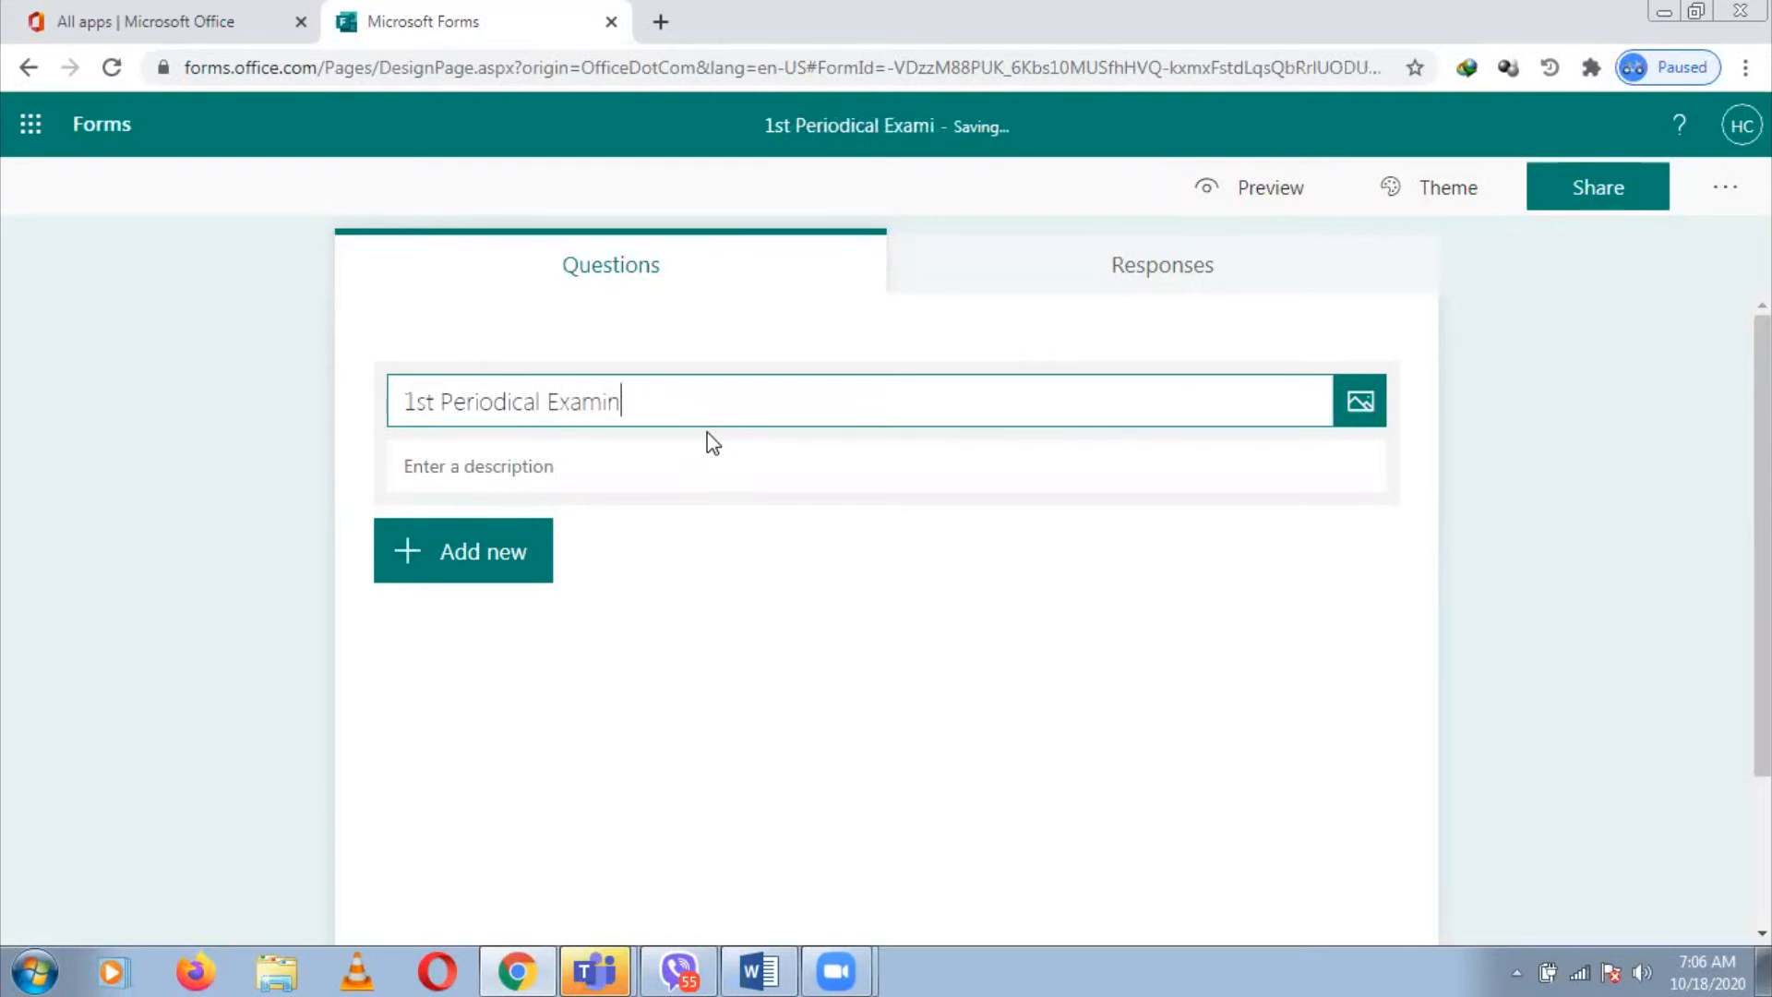
type("ation in T")
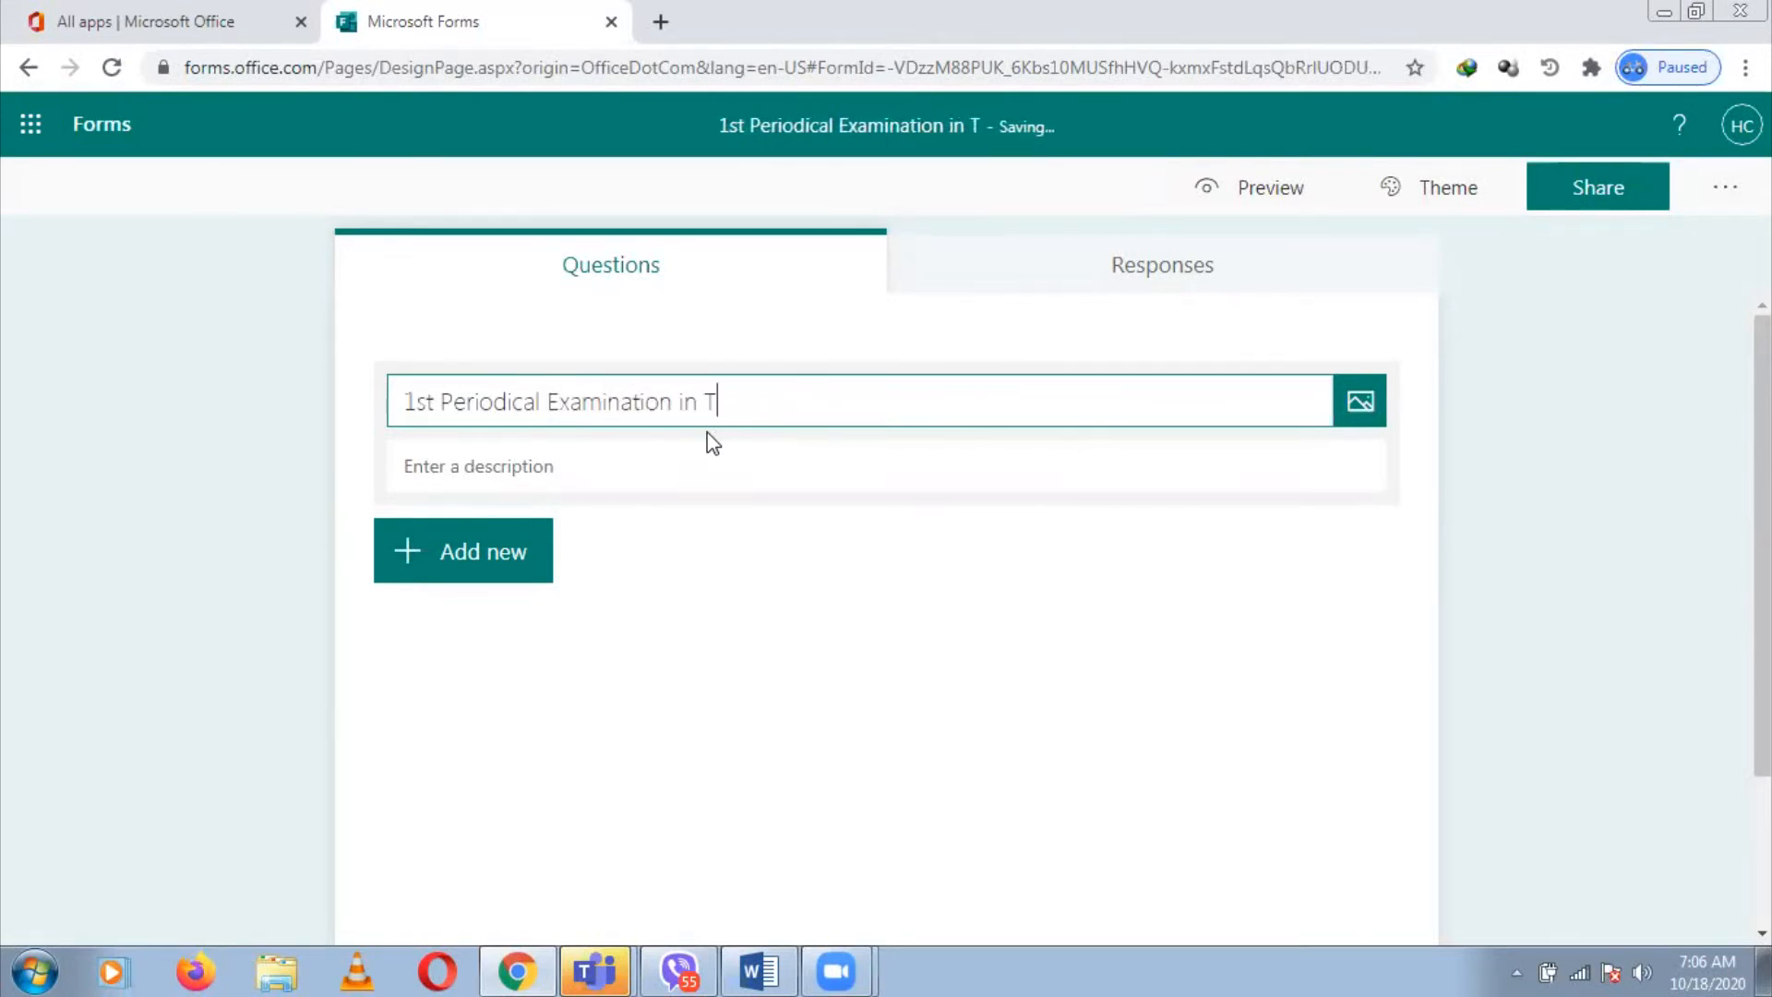
type("rivias")
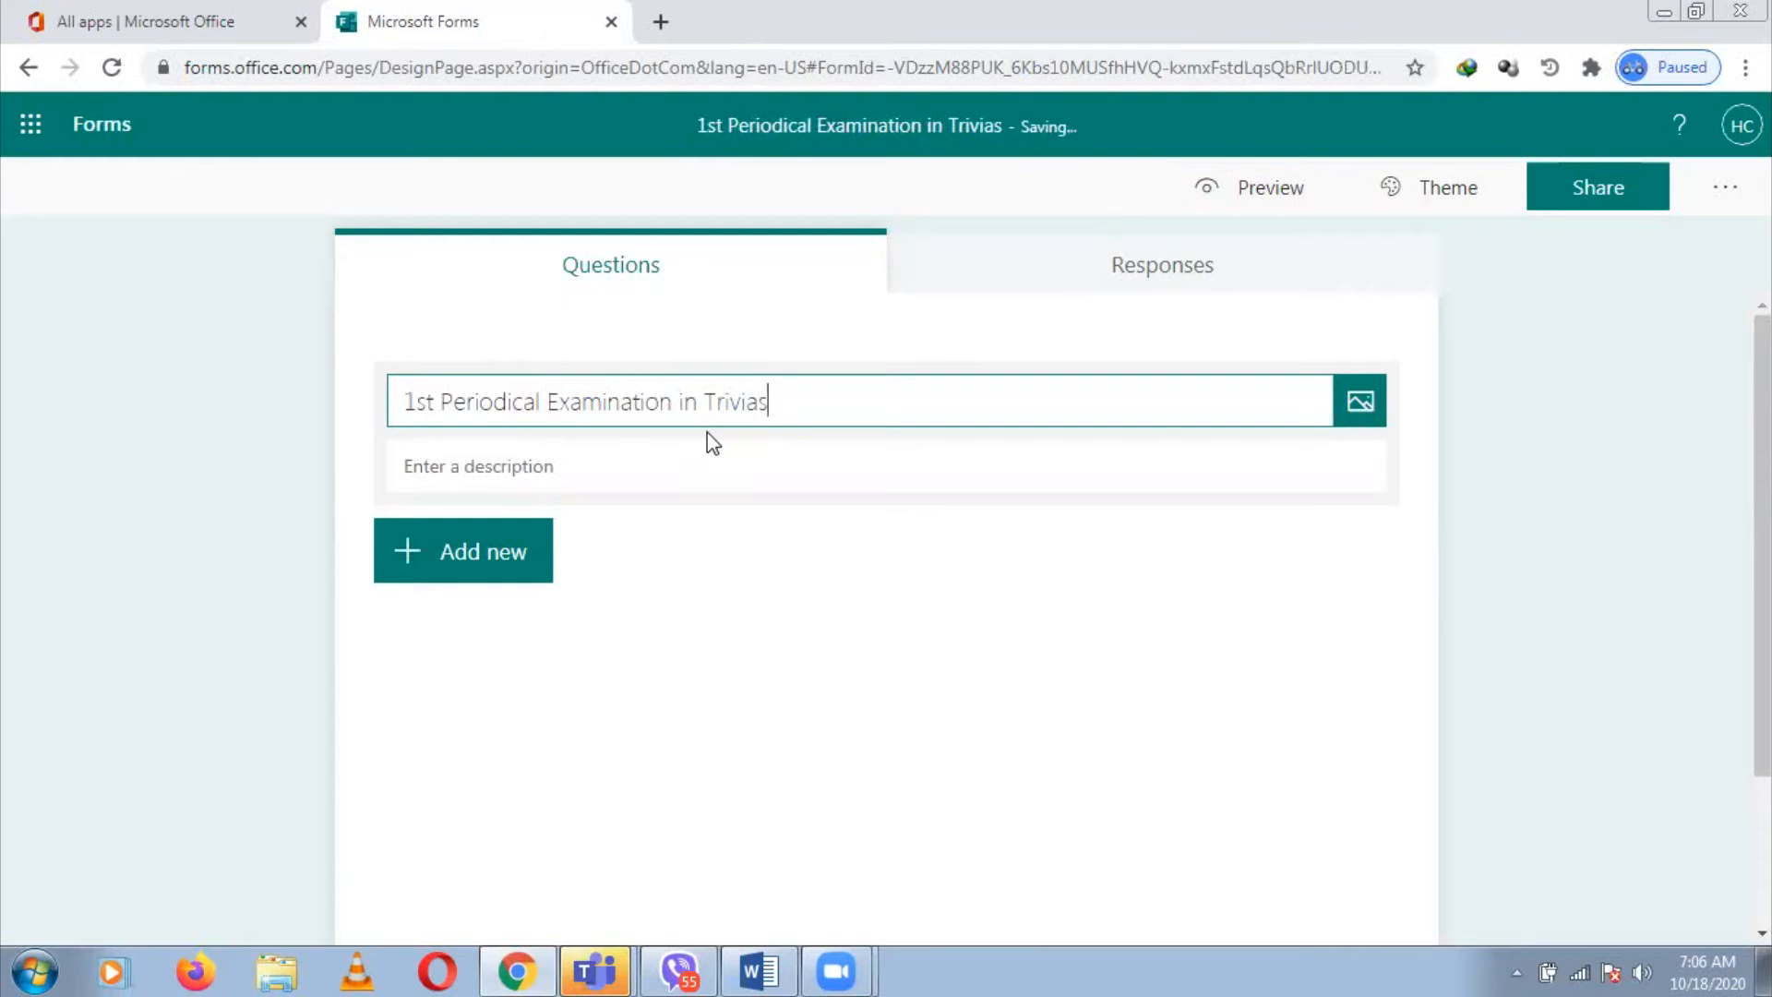
left_click(563, 466)
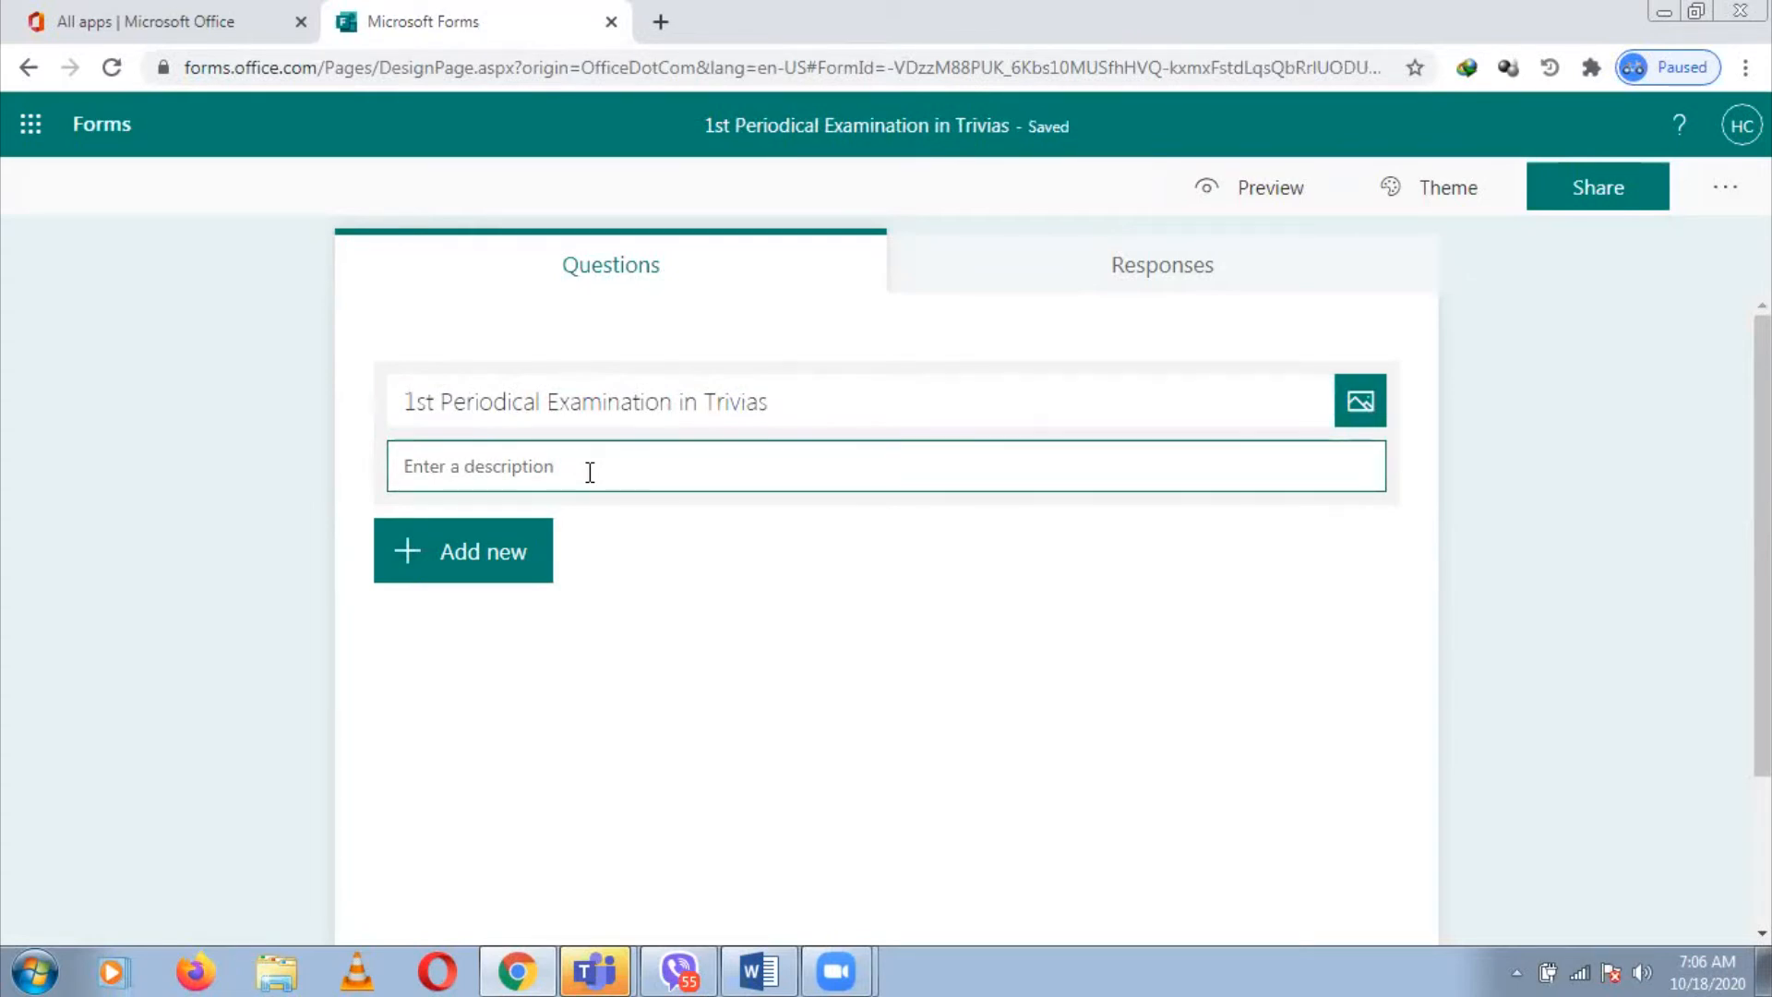
Enter the description 'Choose the correct answers by clicking the radio button.' and check the Word questions
type("Choose the correct answers by c")
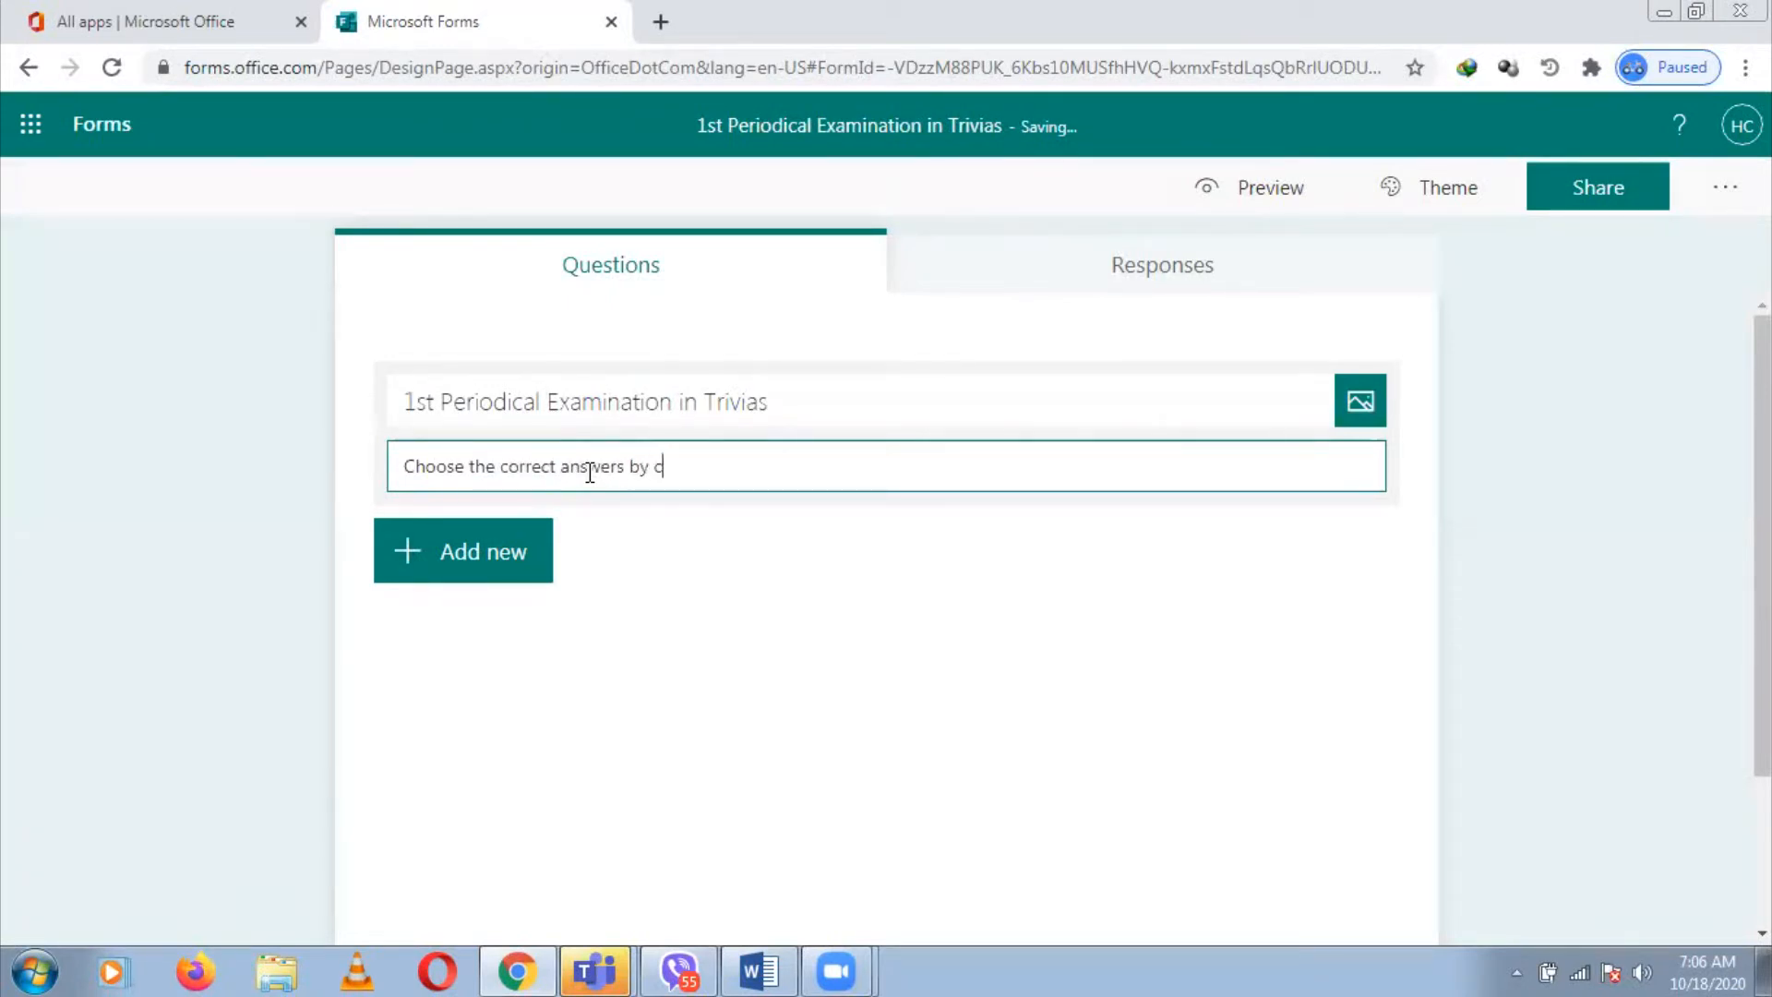
type("licking the")
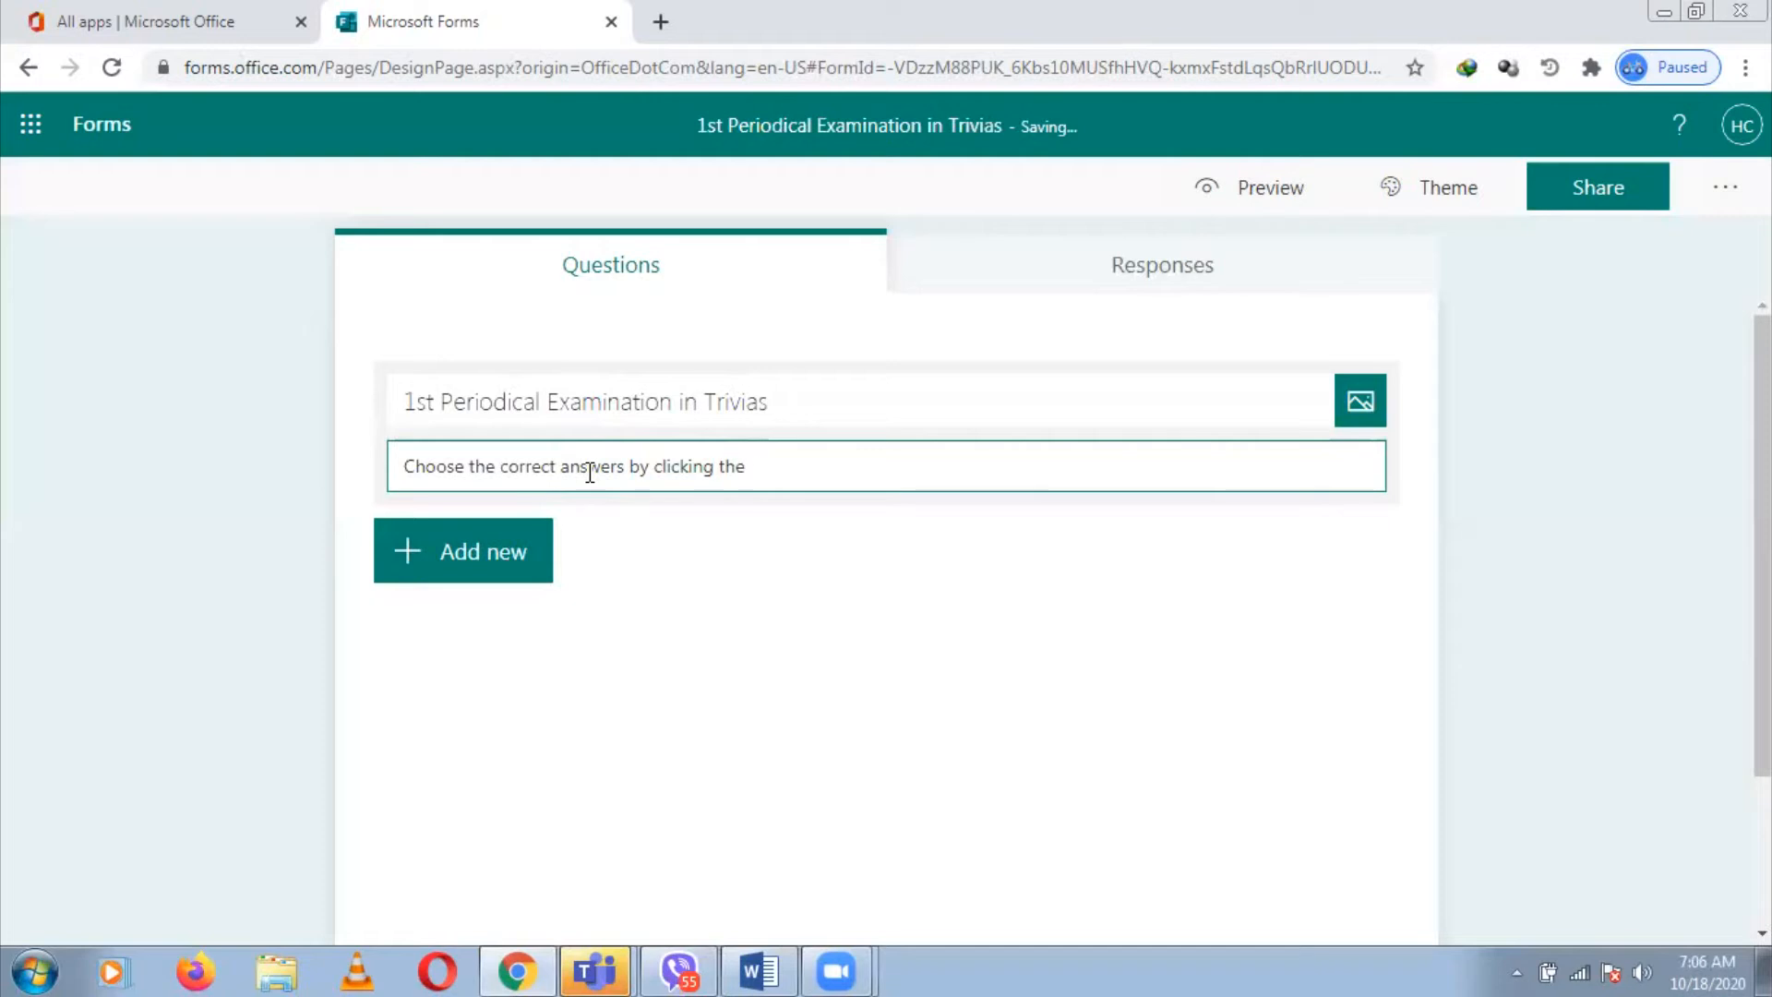
type(" radio button.")
left_click(759, 967)
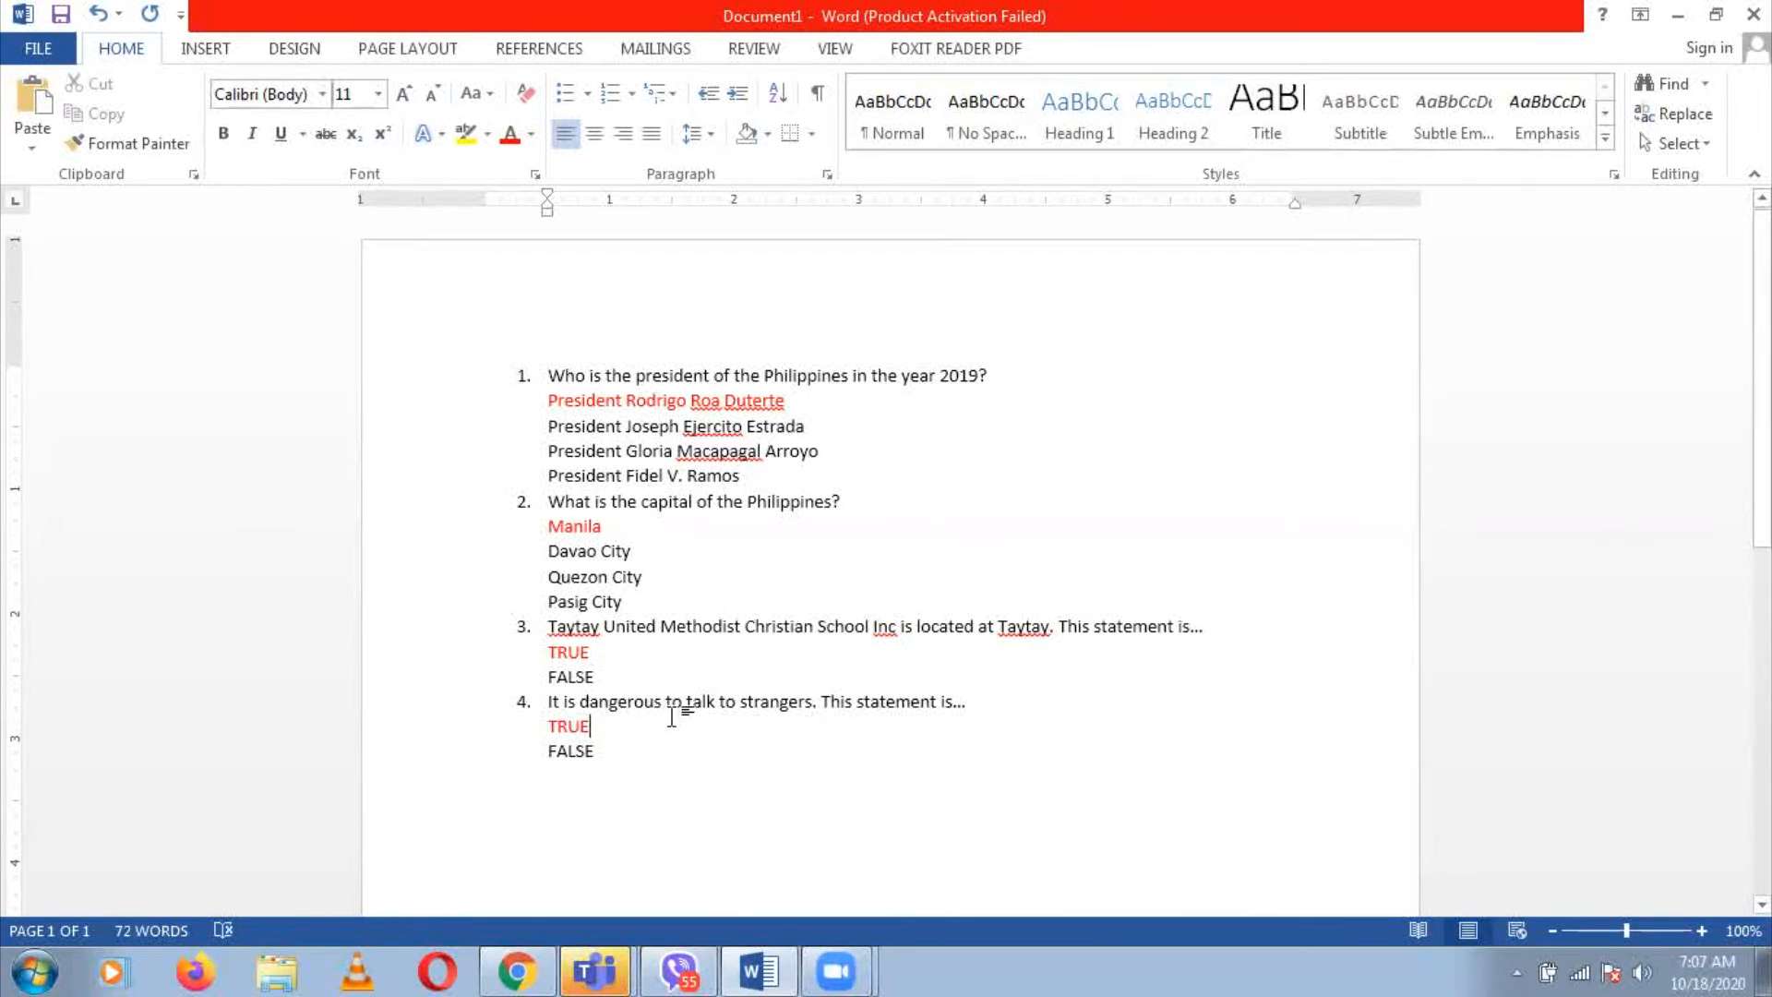
left_click(517, 971)
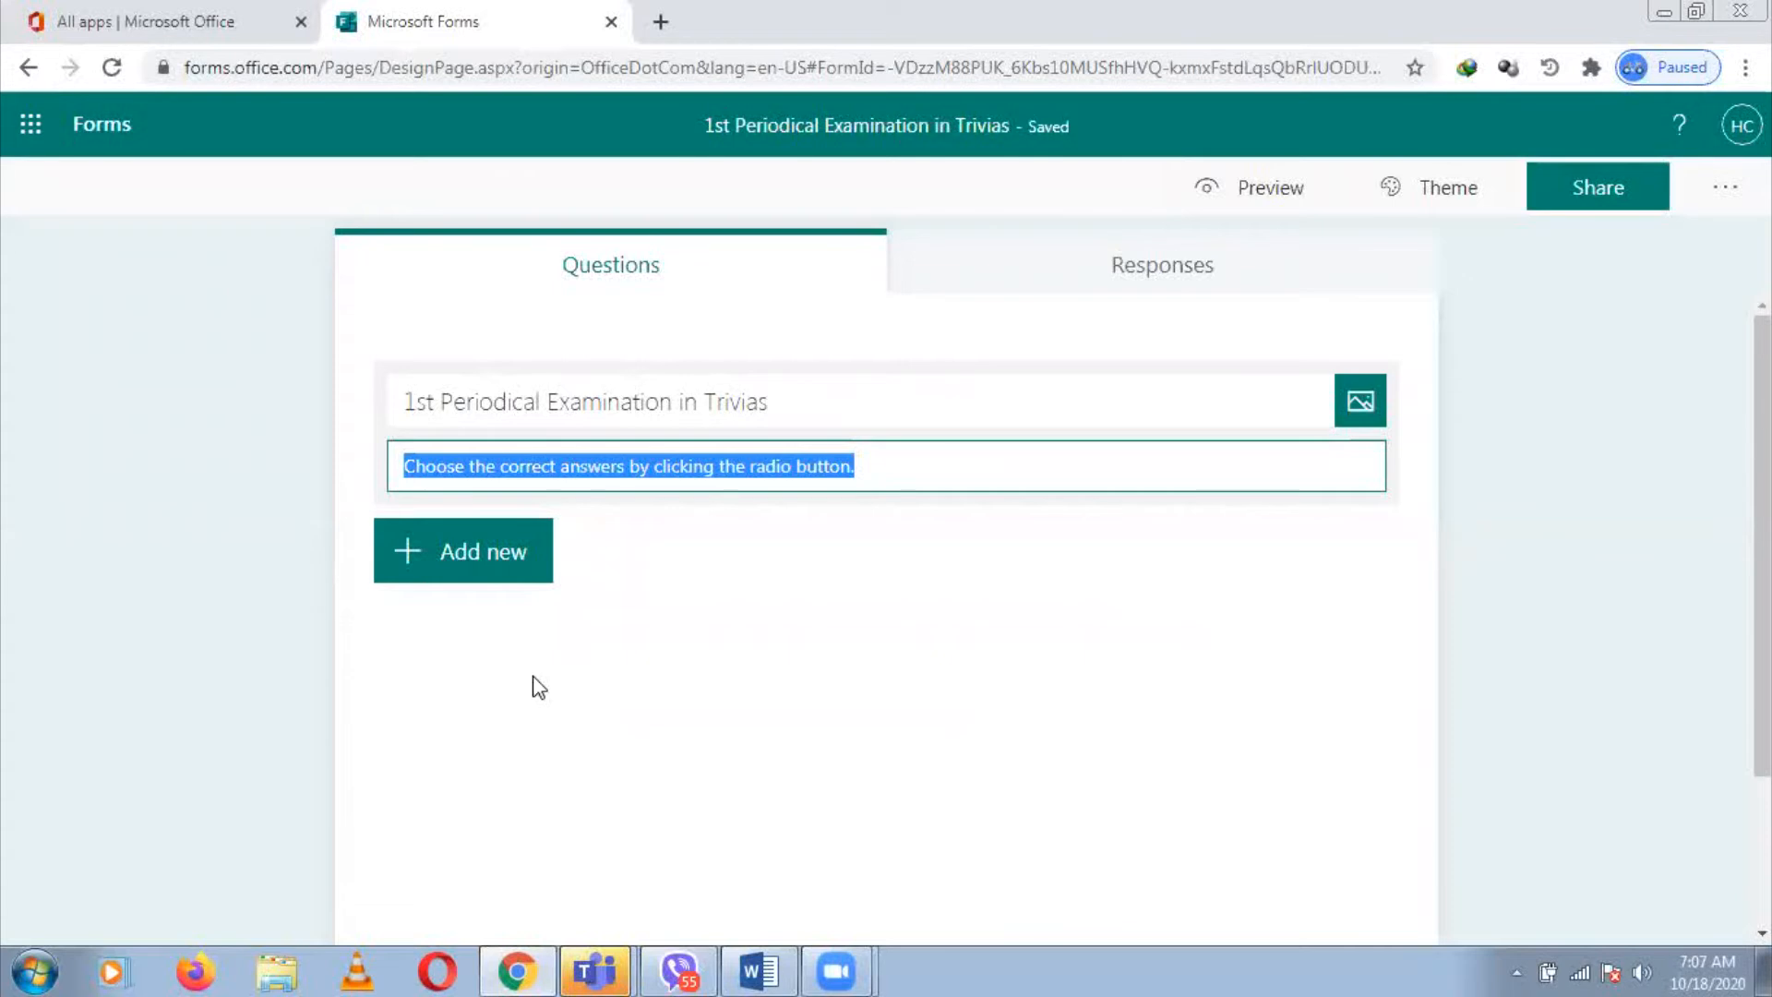
Add a Choice question titled 'Who is the president of the Philippines in the year 2019?' from Word, without numbering
left_click(479, 551)
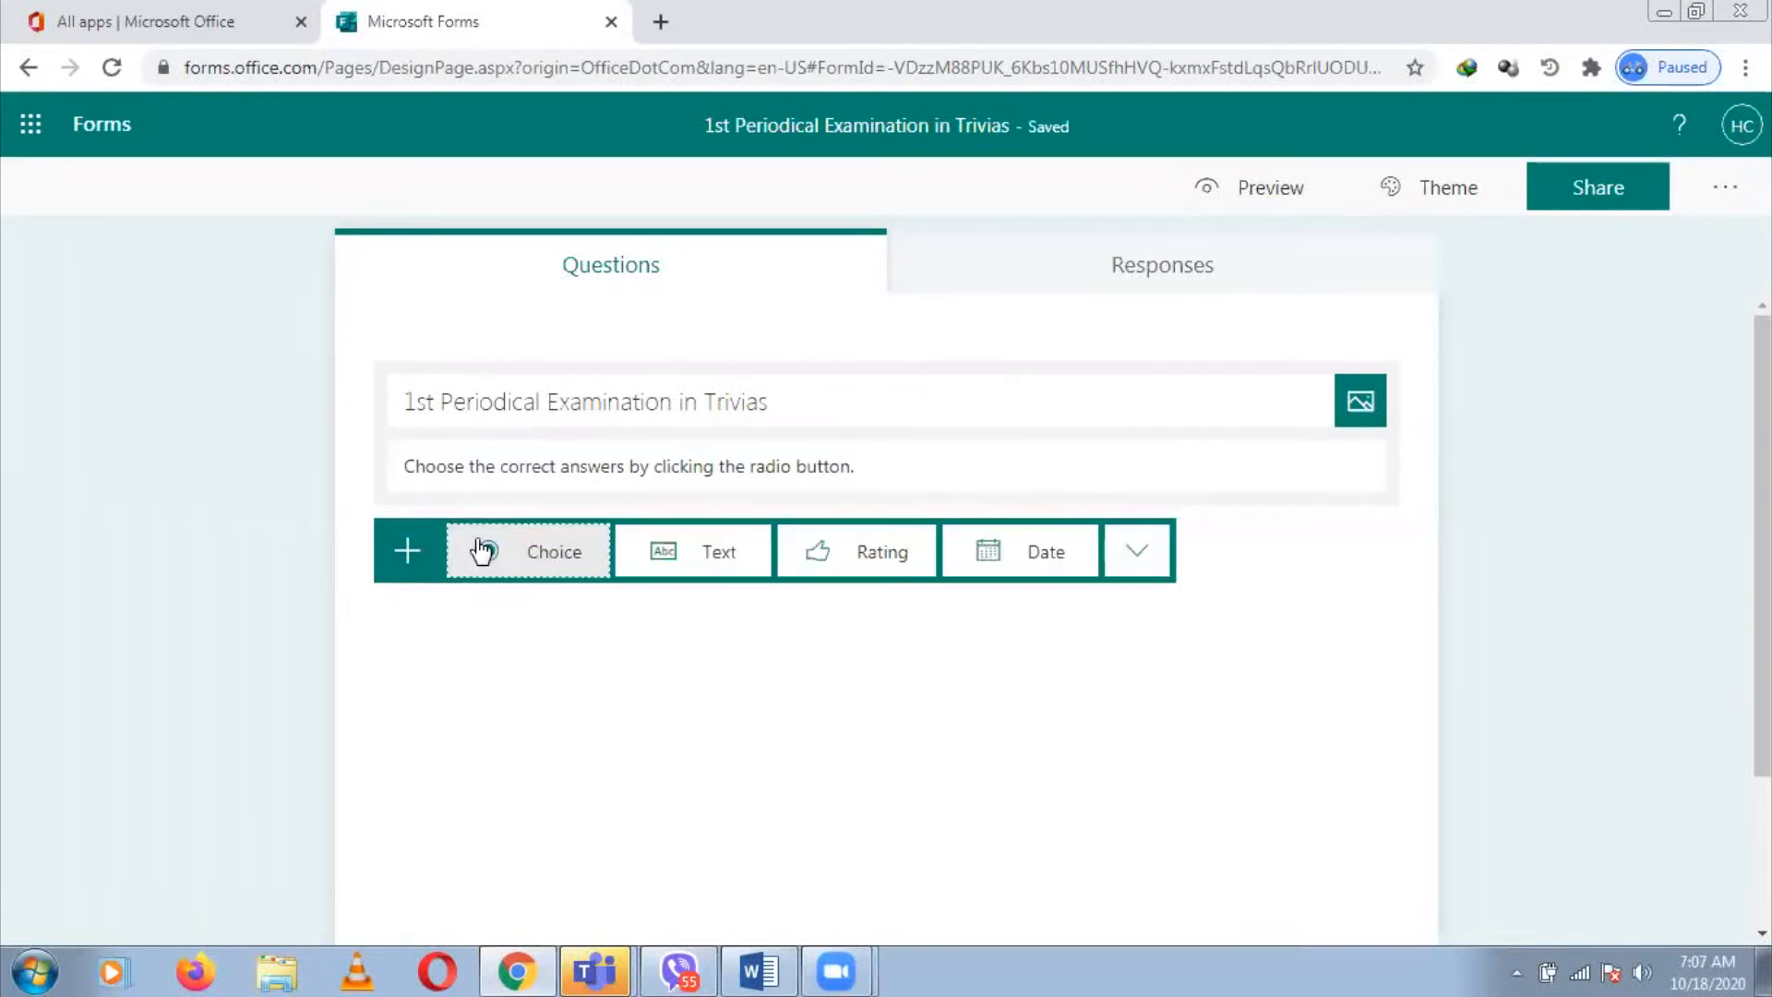
left_click(565, 557)
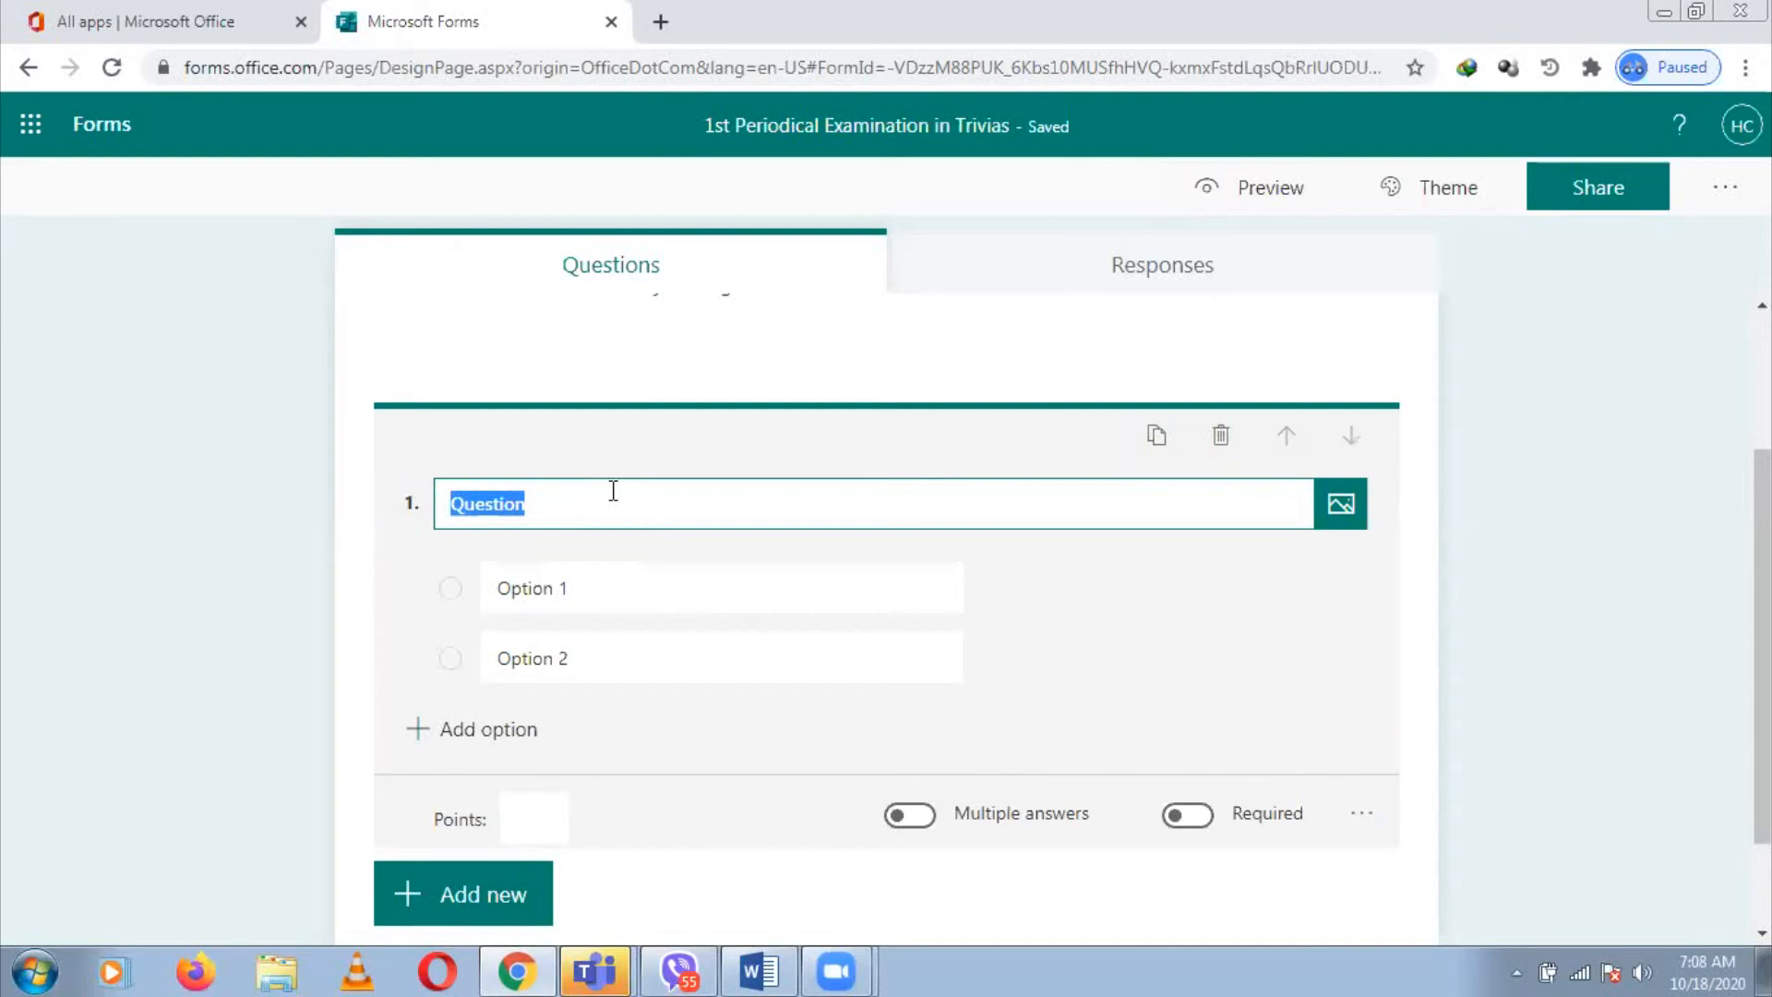
left_click(759, 971)
left_click(531, 355)
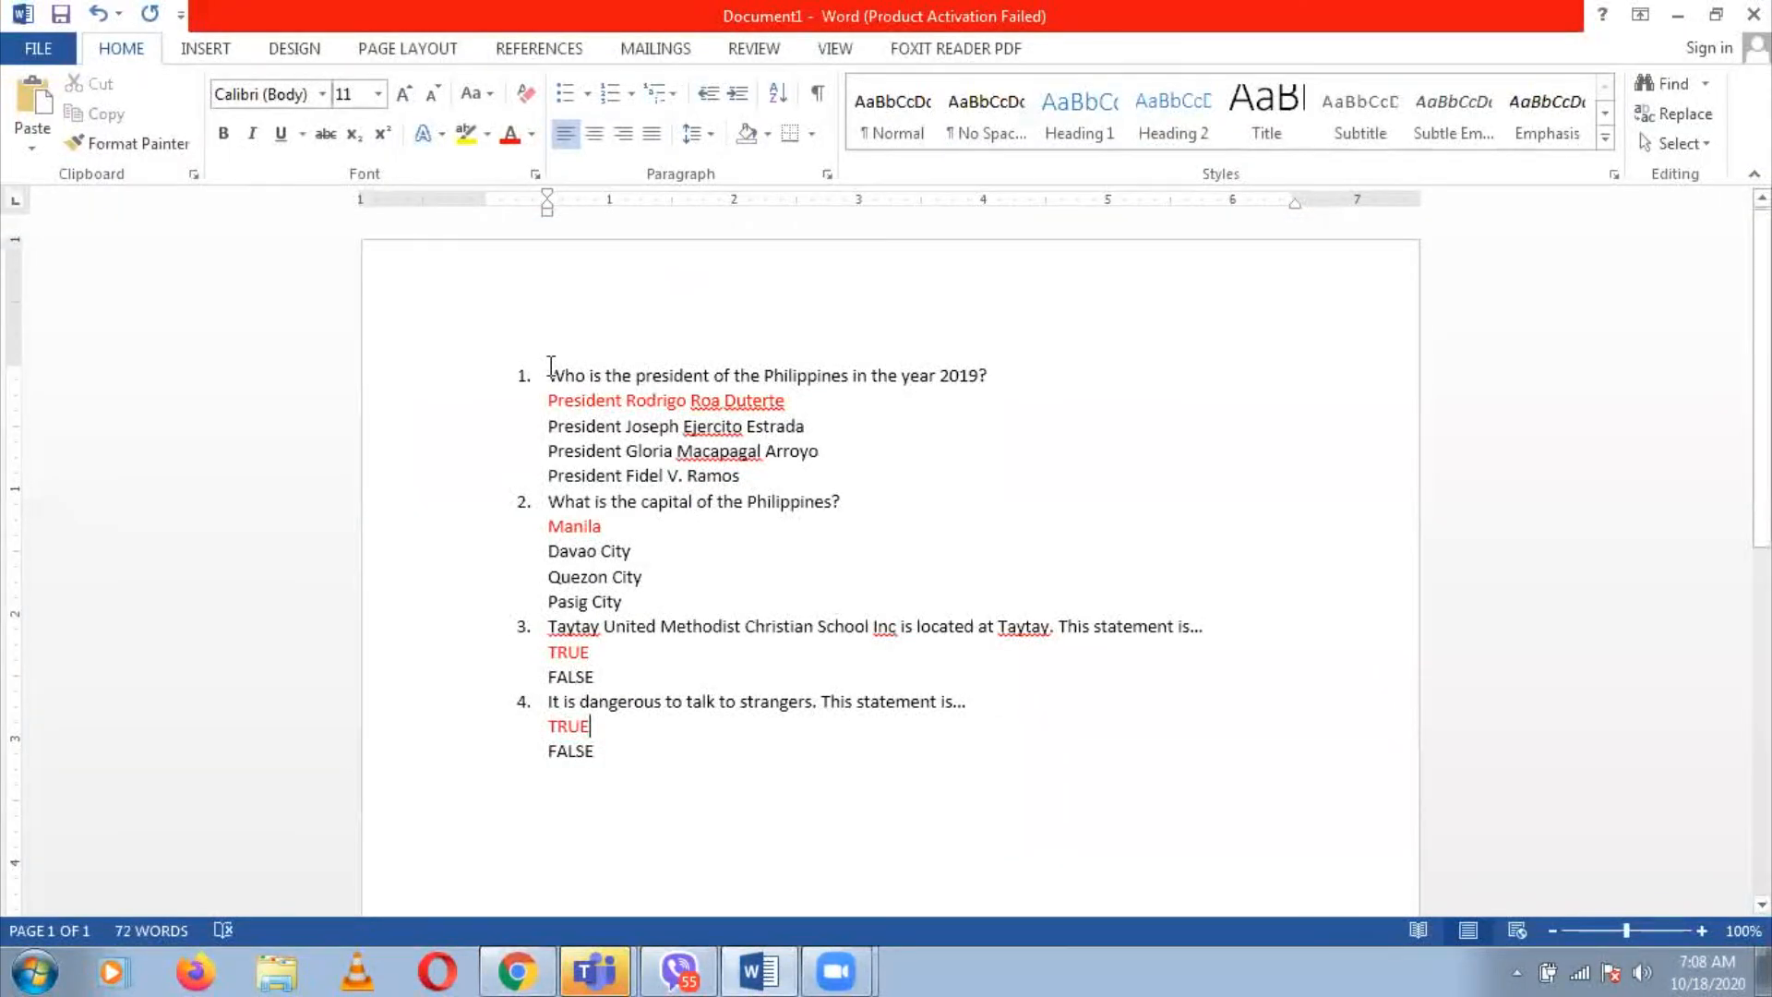
triple_click(1006, 377)
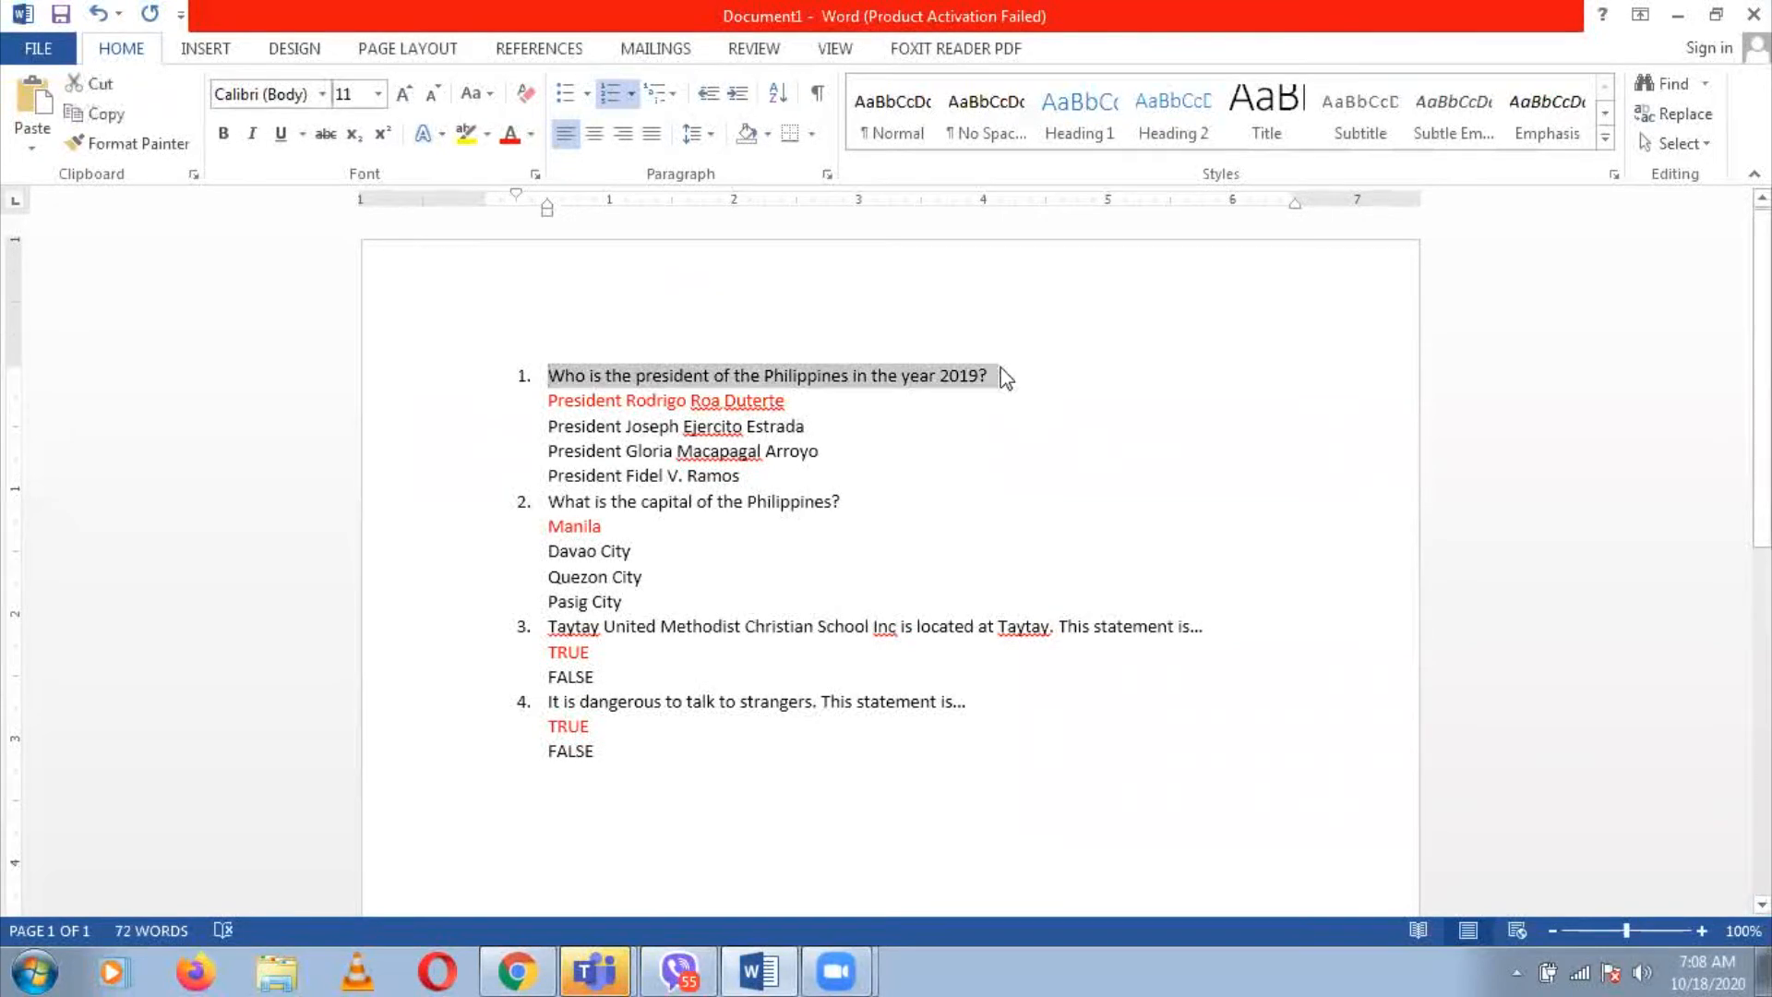
left_click(518, 971)
key("BackSpace")
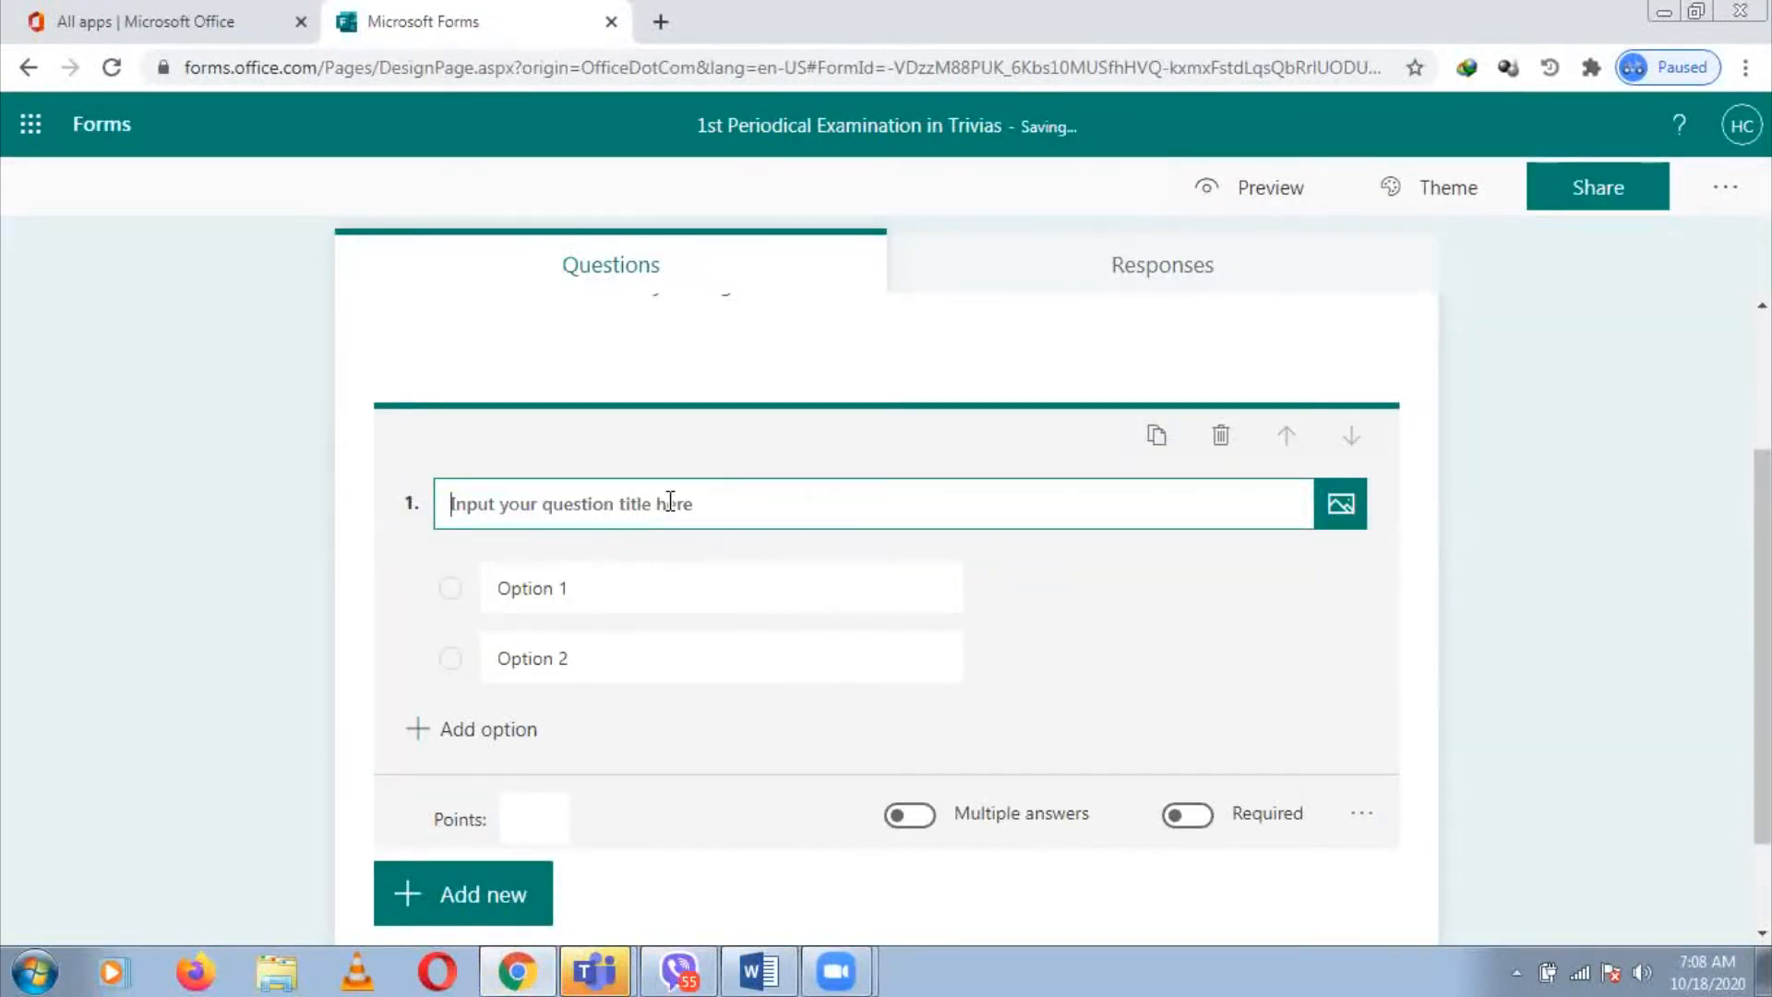
type("1.\tWho is the president of the Philippines in the year 2019?")
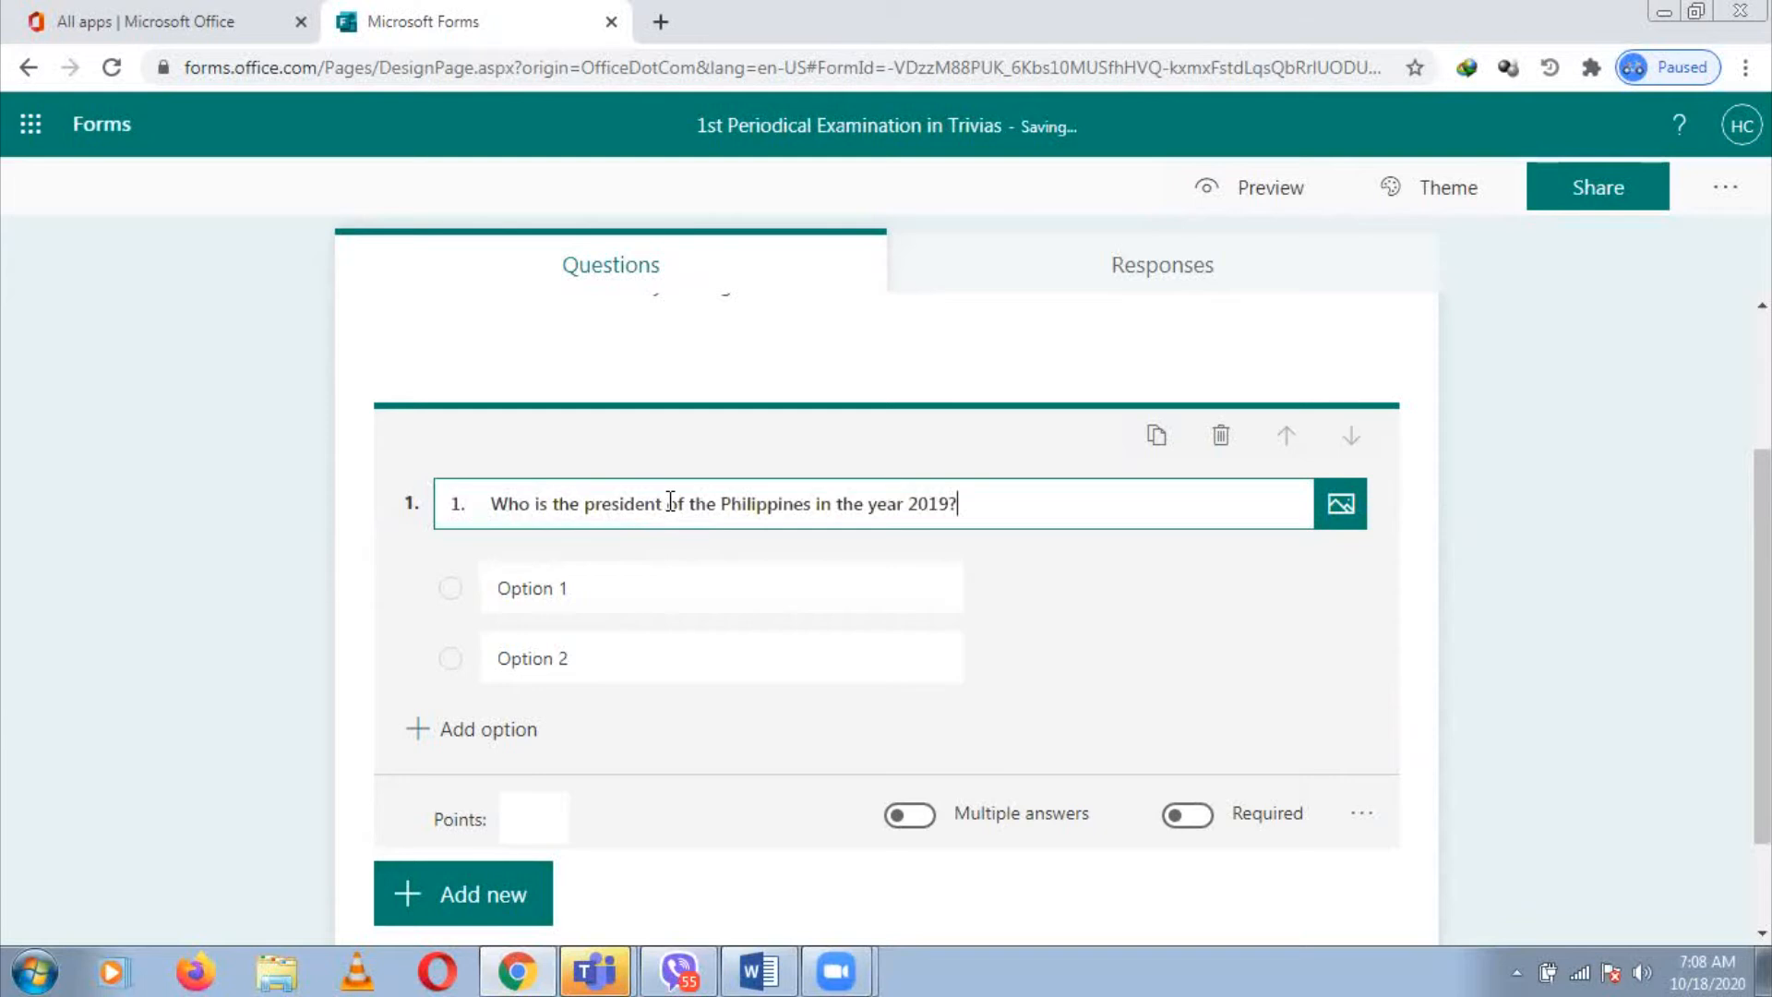
left_click(492, 503)
key("shift+Home")
key("BackSpace")
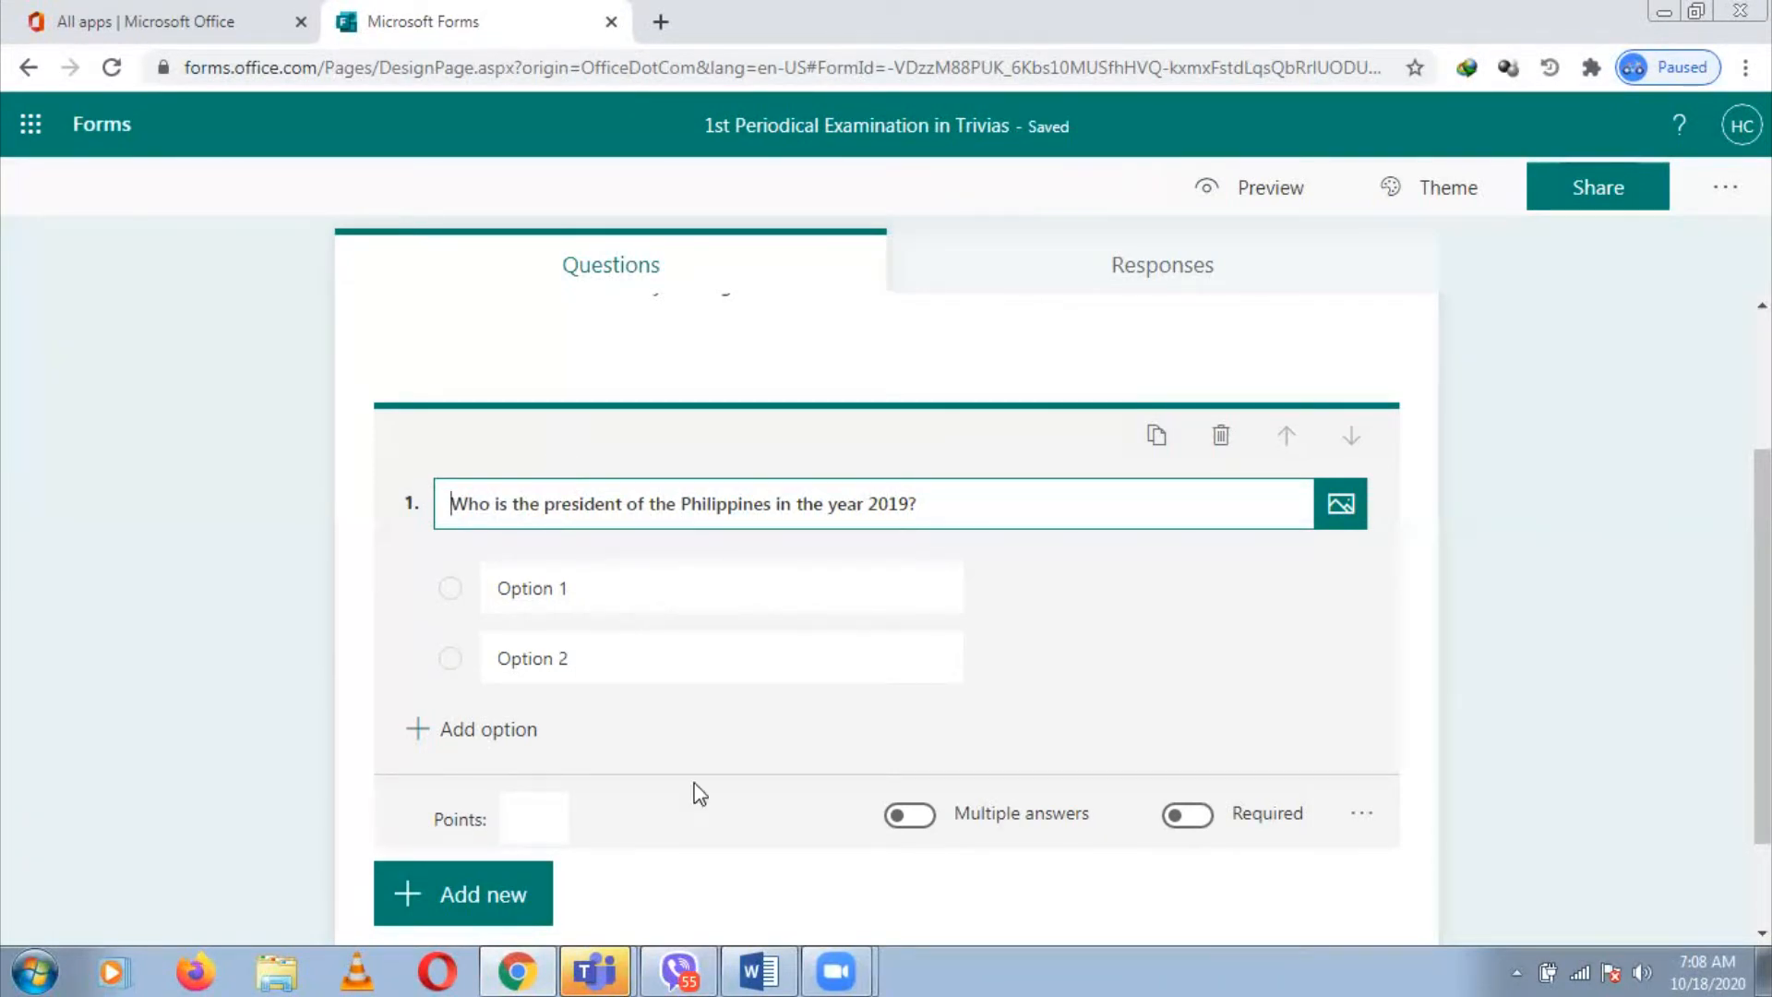
Paste 'President Rodrigo Roa Duterte' from Word as option 1 and mark it correct
left_click(759, 969)
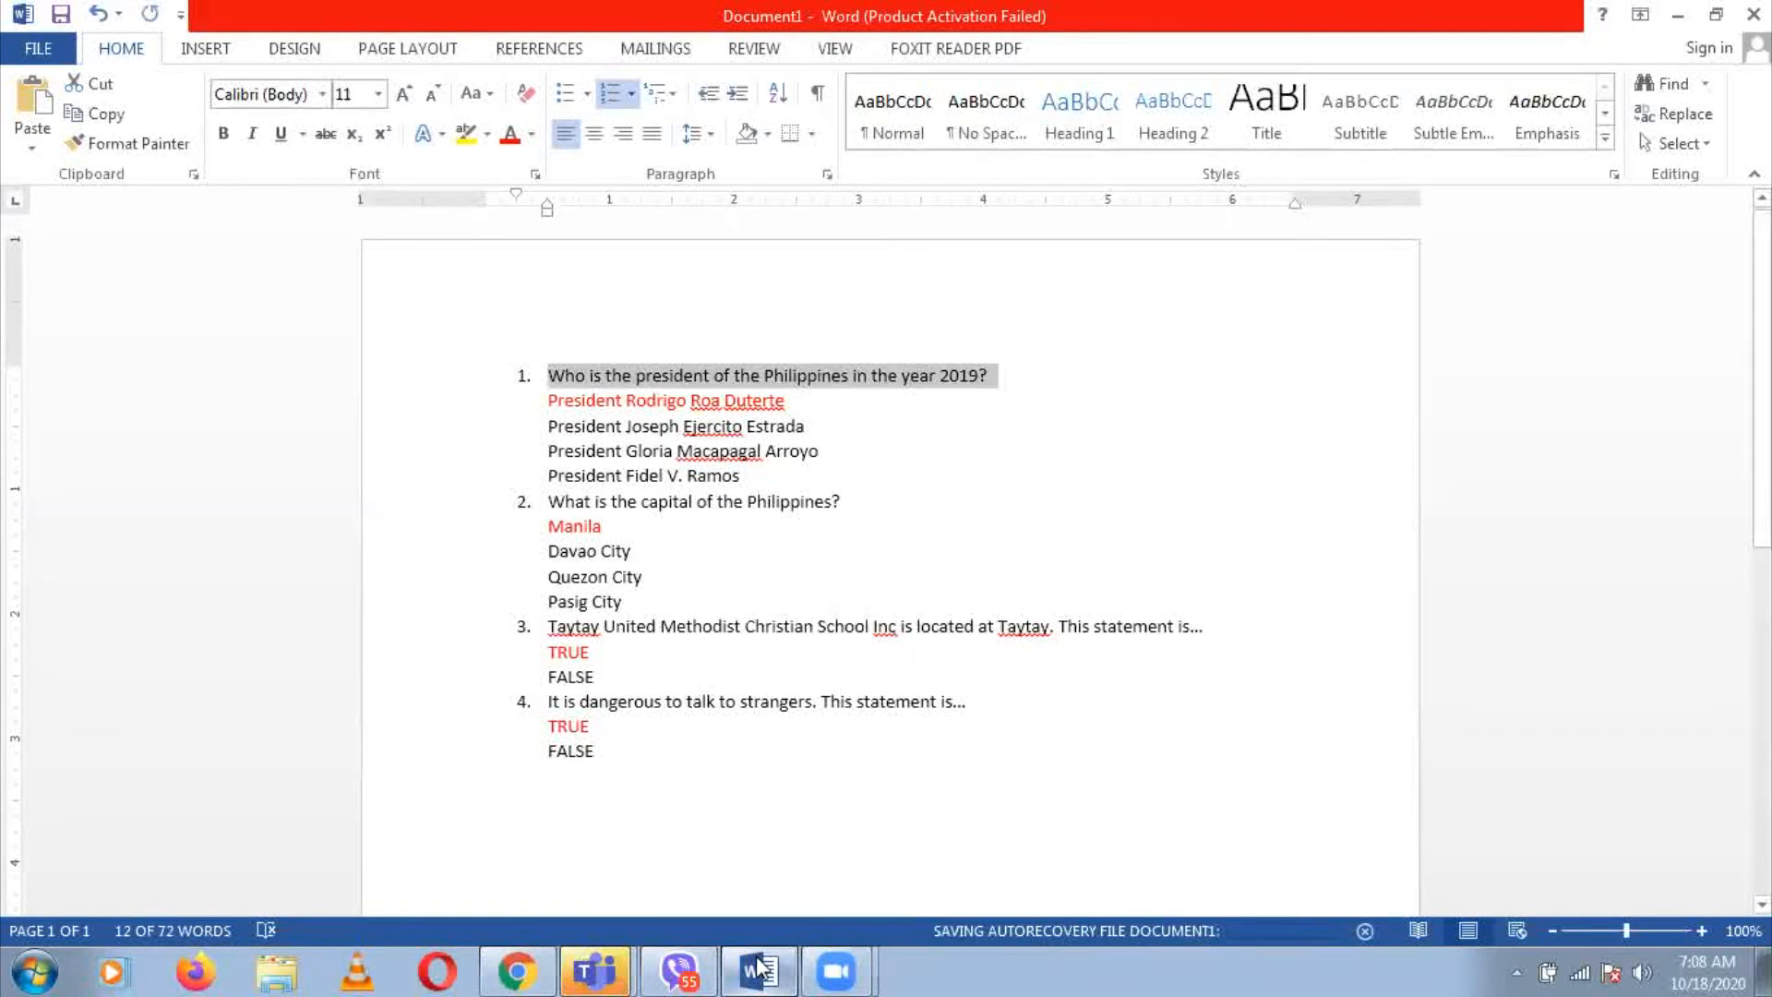
left_click(758, 970)
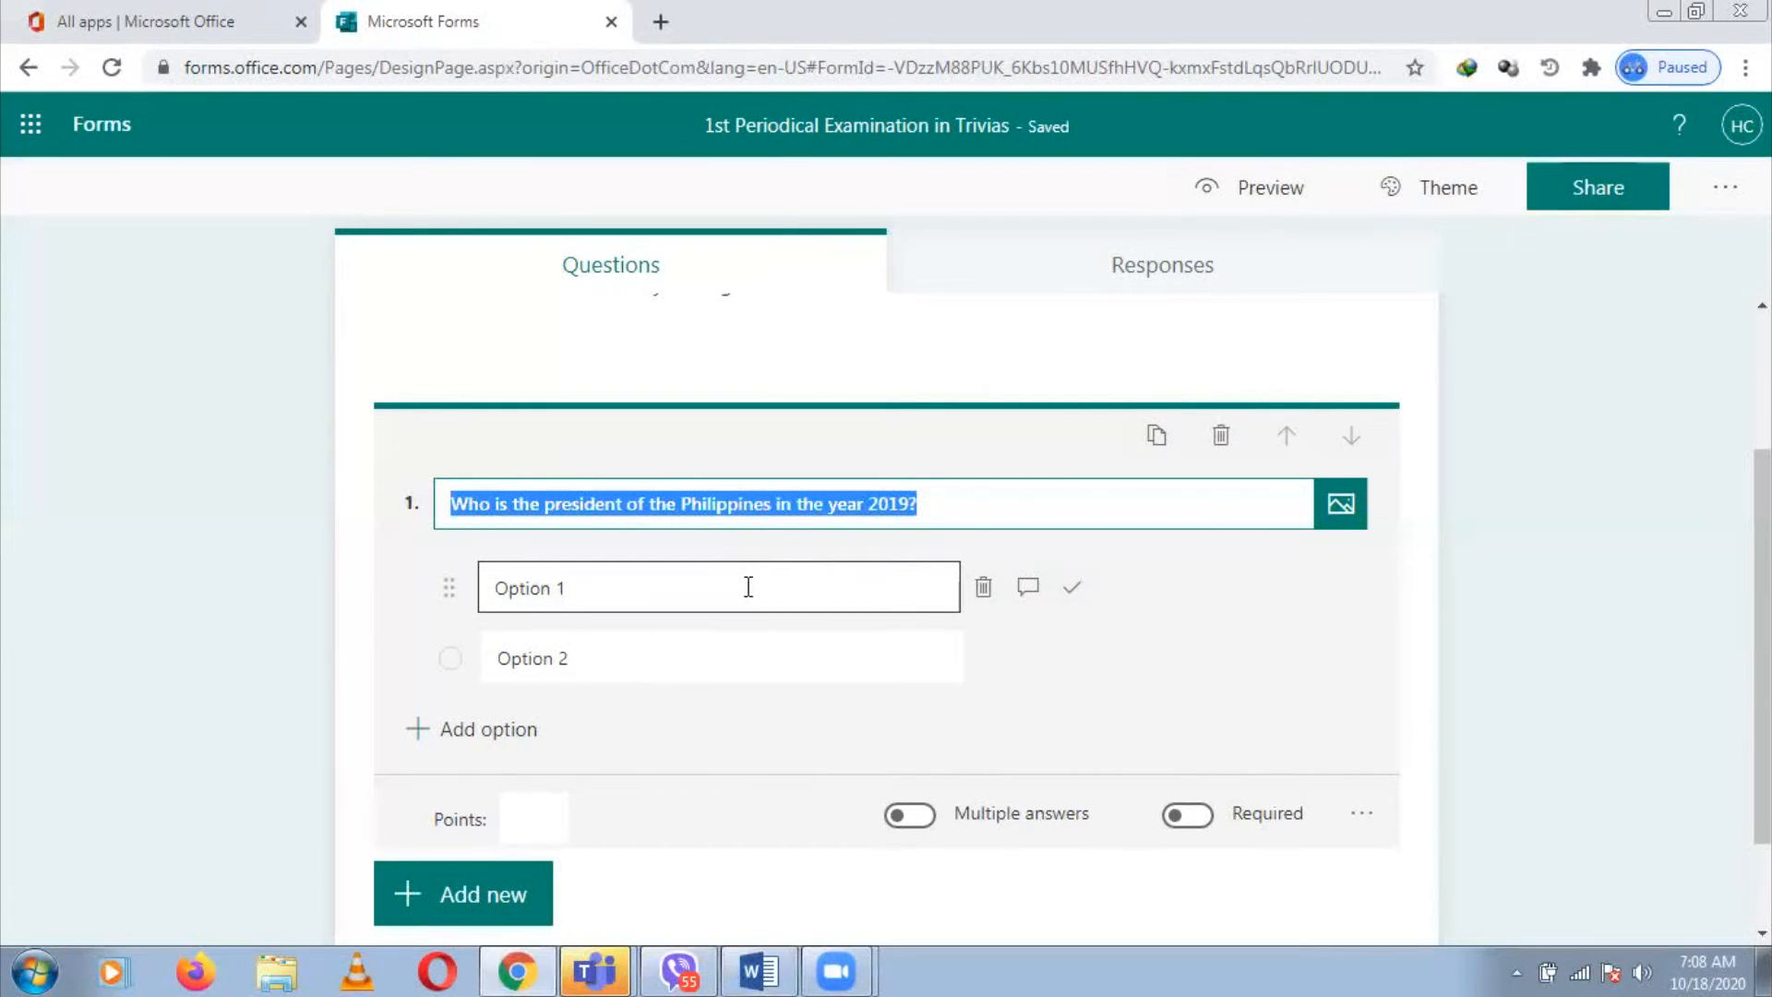
left_click(769, 969)
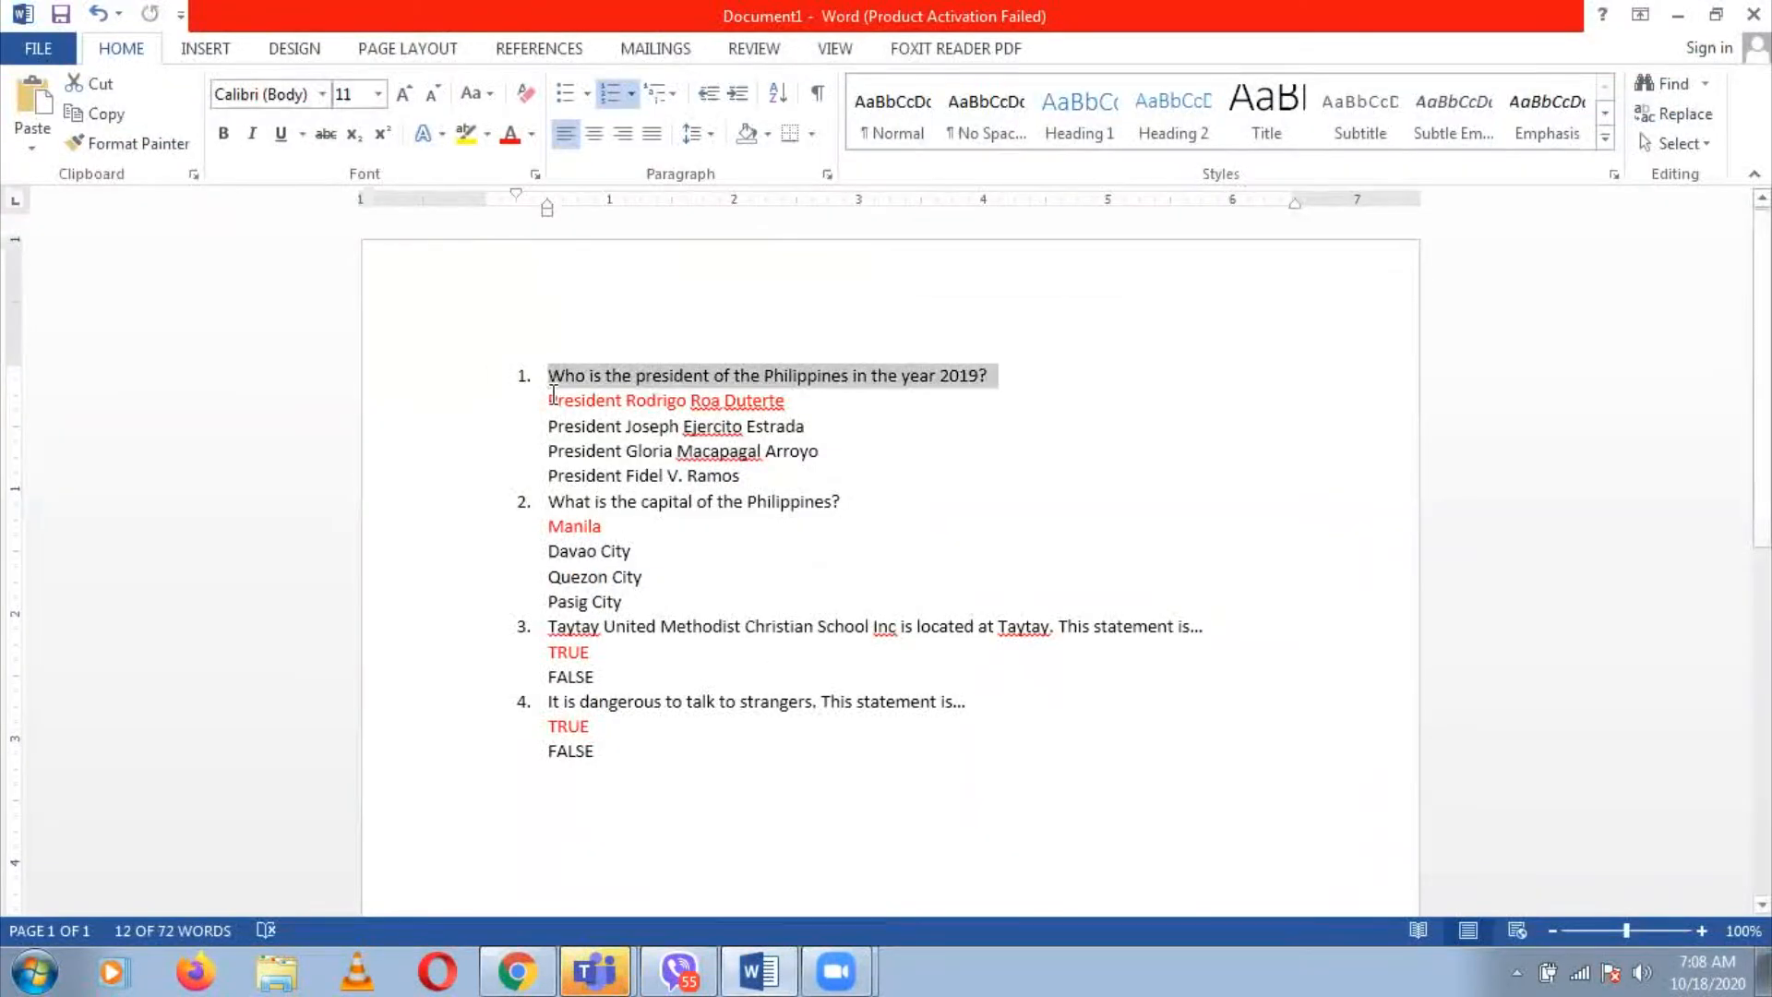
left_click_drag(551, 397, 816, 402)
key("ctrl+c")
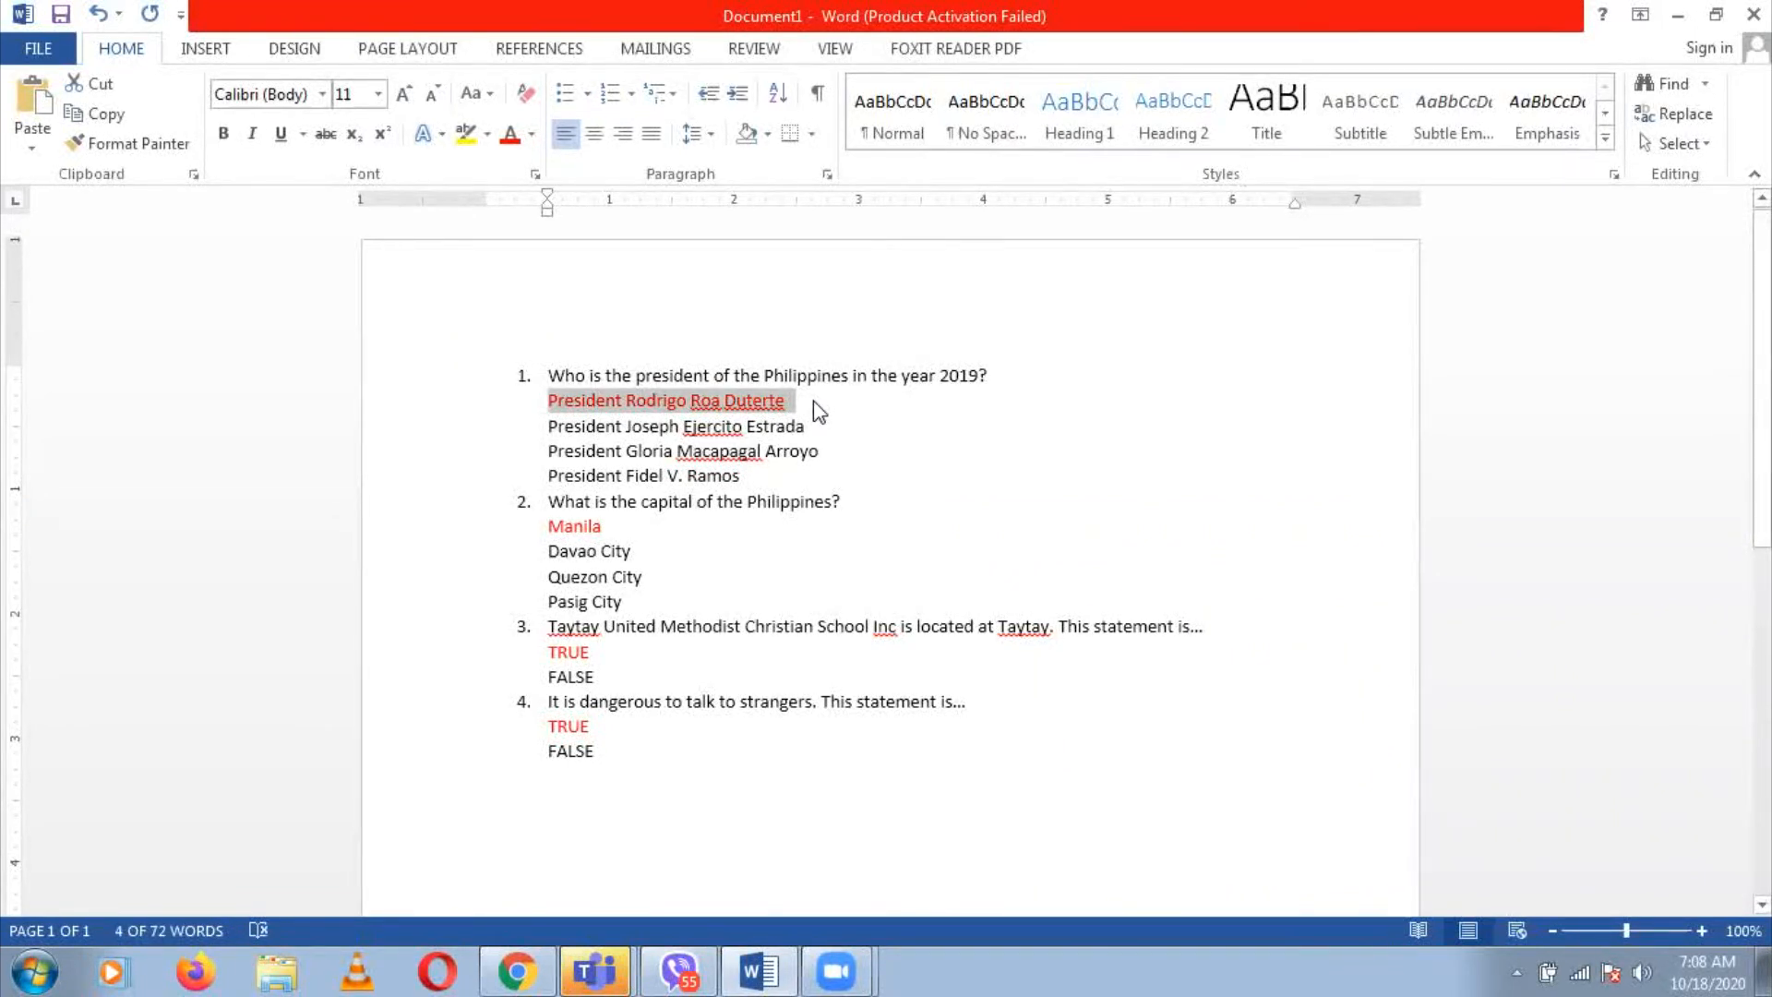
left_click(516, 969)
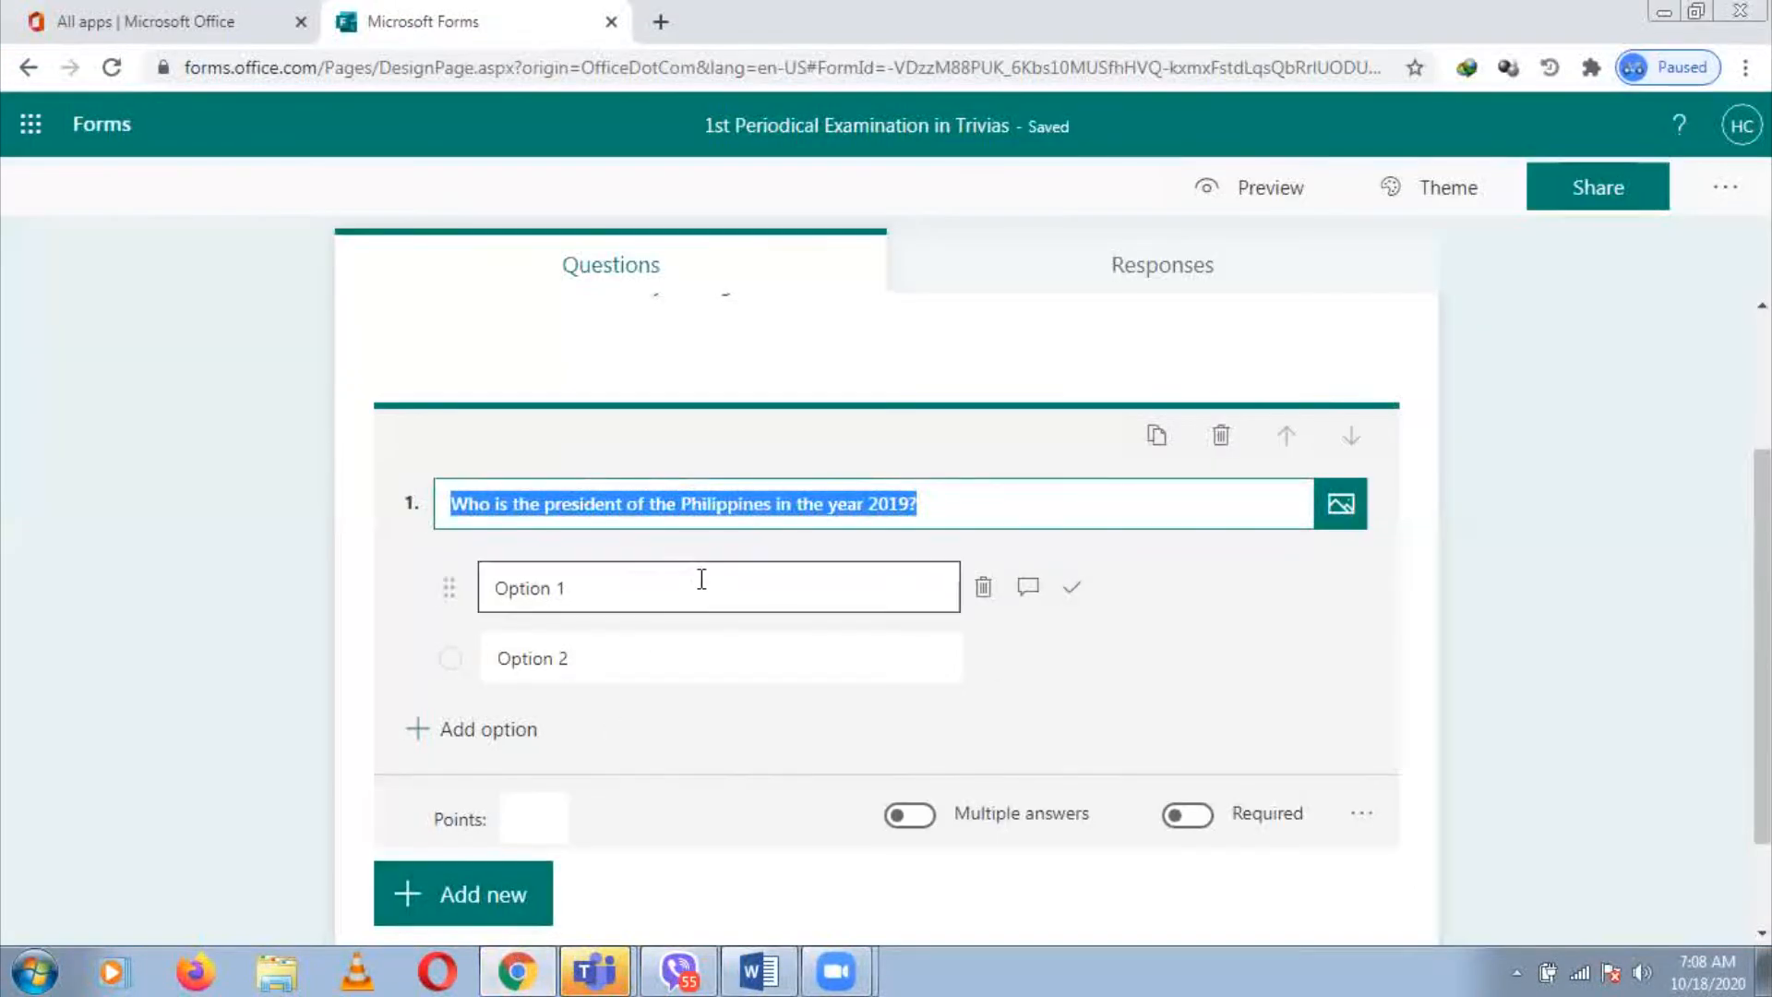
left_click(702, 579)
key("ctrl+v")
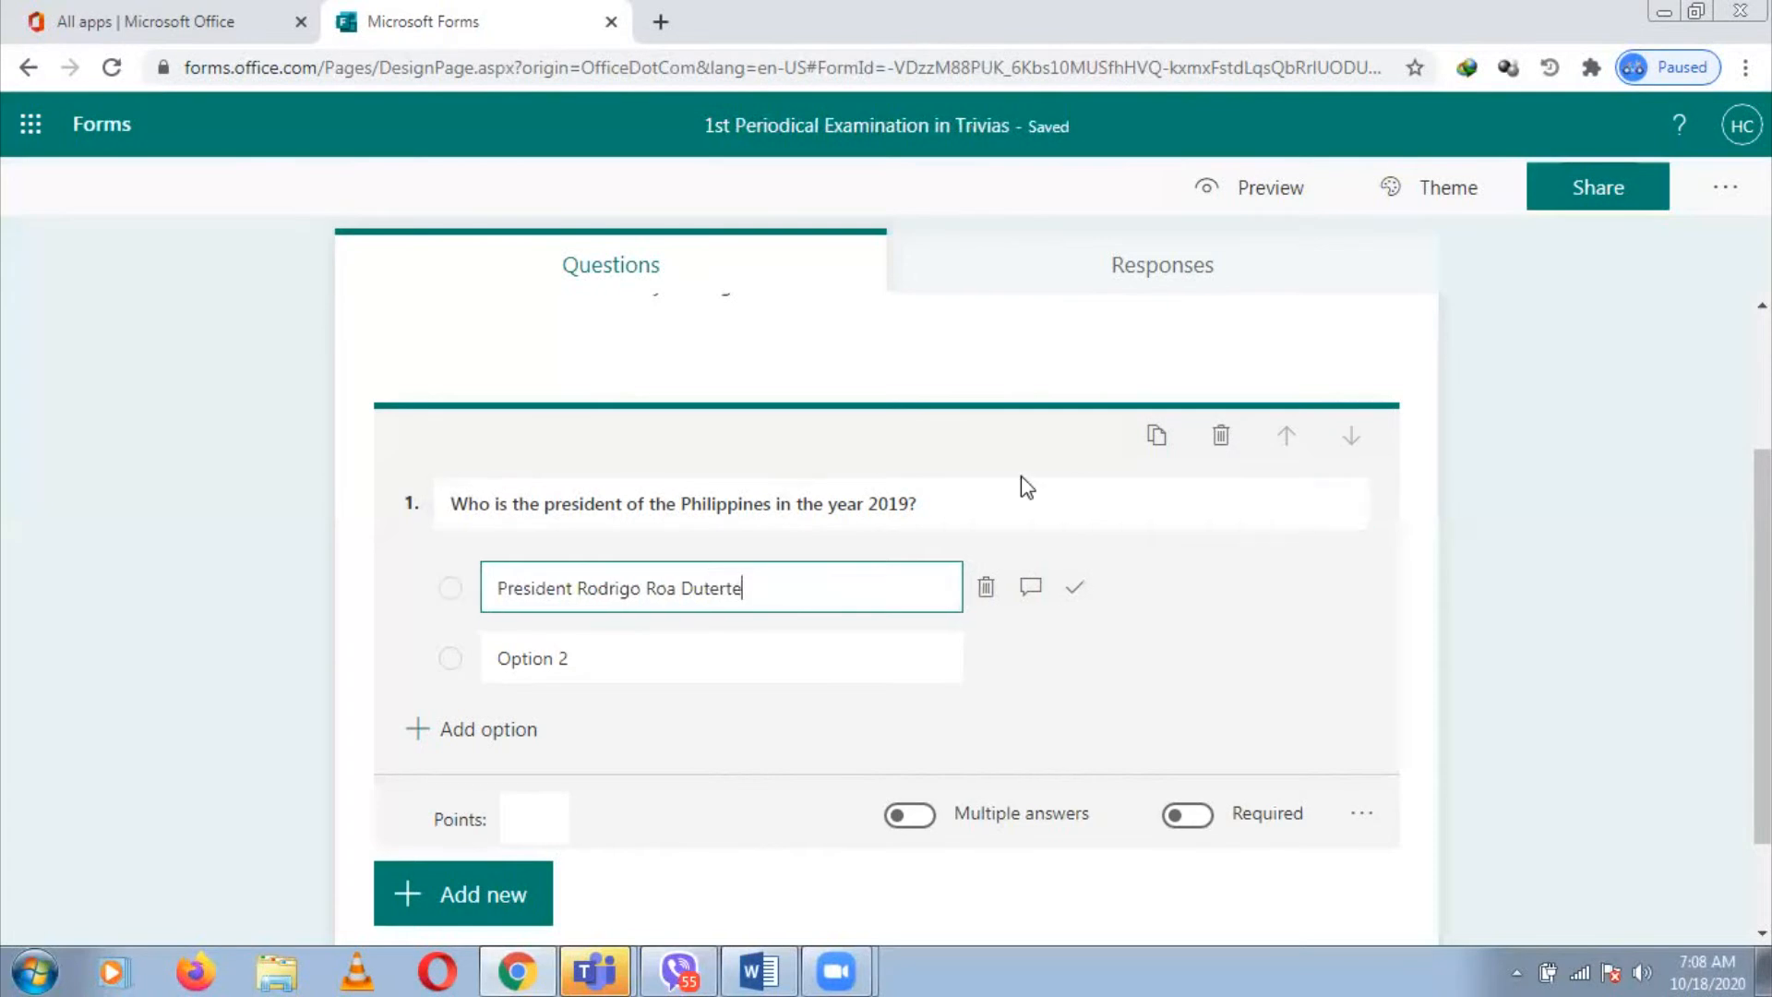
left_click(1074, 595)
left_click(754, 650)
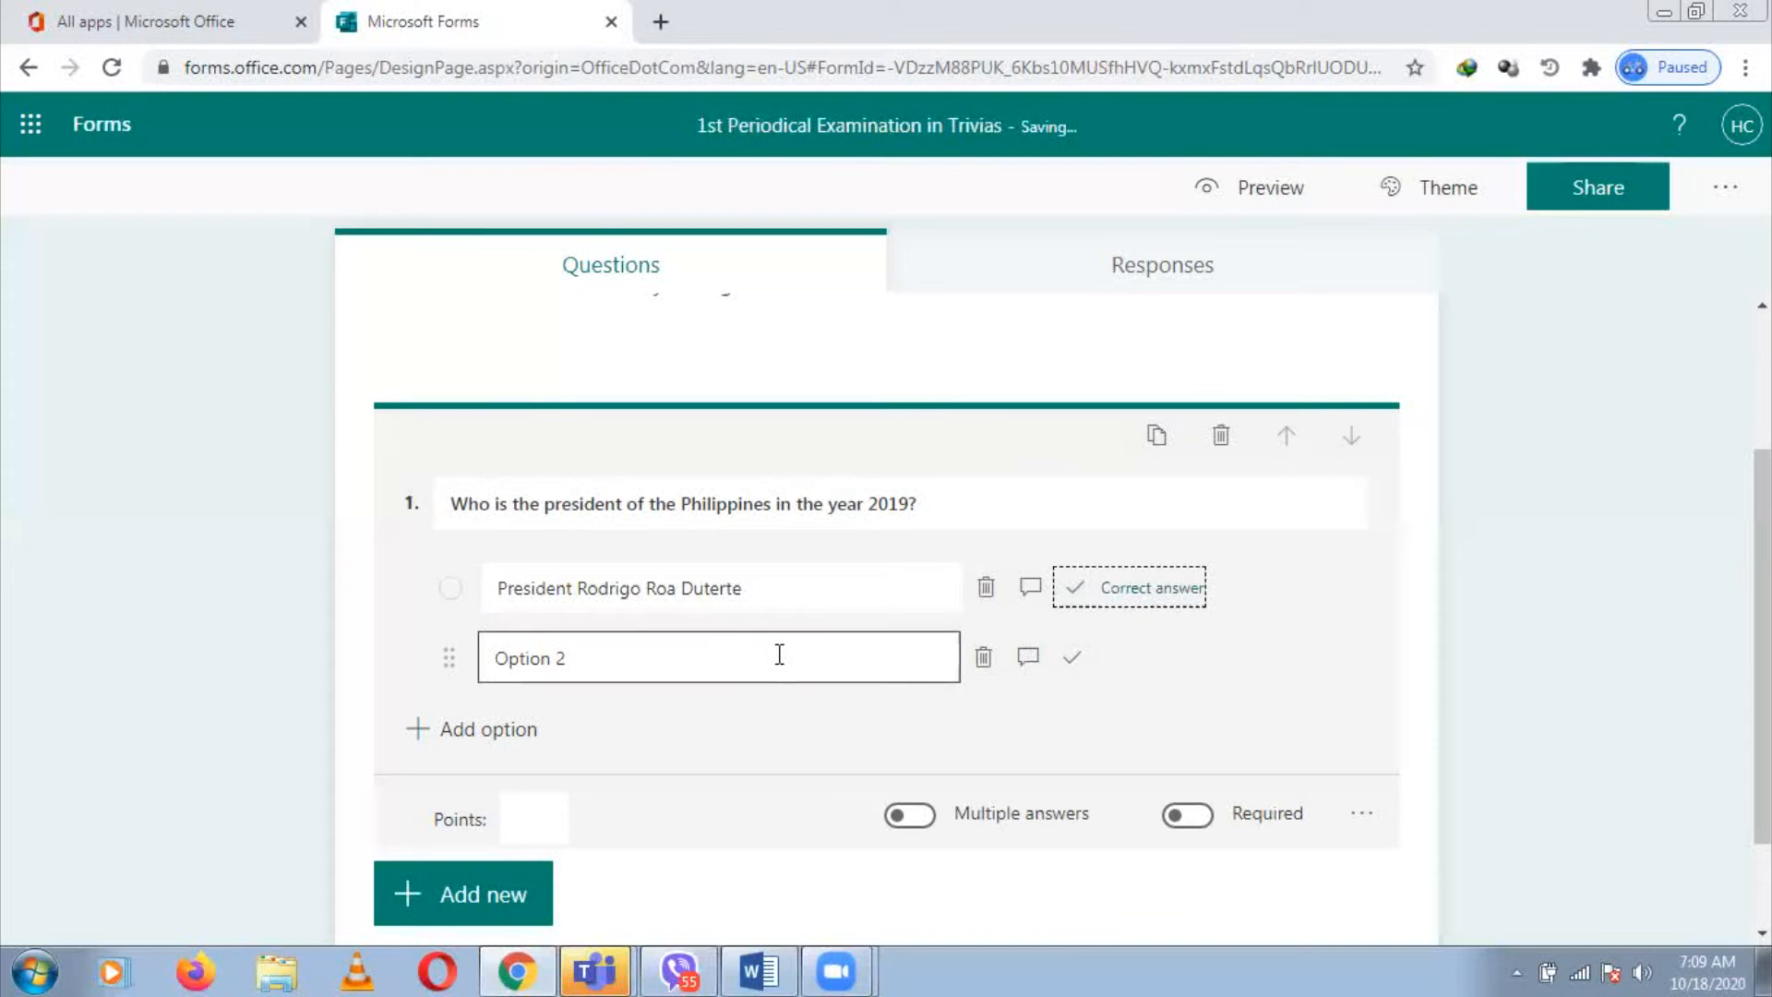
Add 'President Joseph Ejercito Estrada' and 'President Gloria Macapagal Arroyo' as options 2 and 3
left_click(780, 654)
key("alt+Tab")
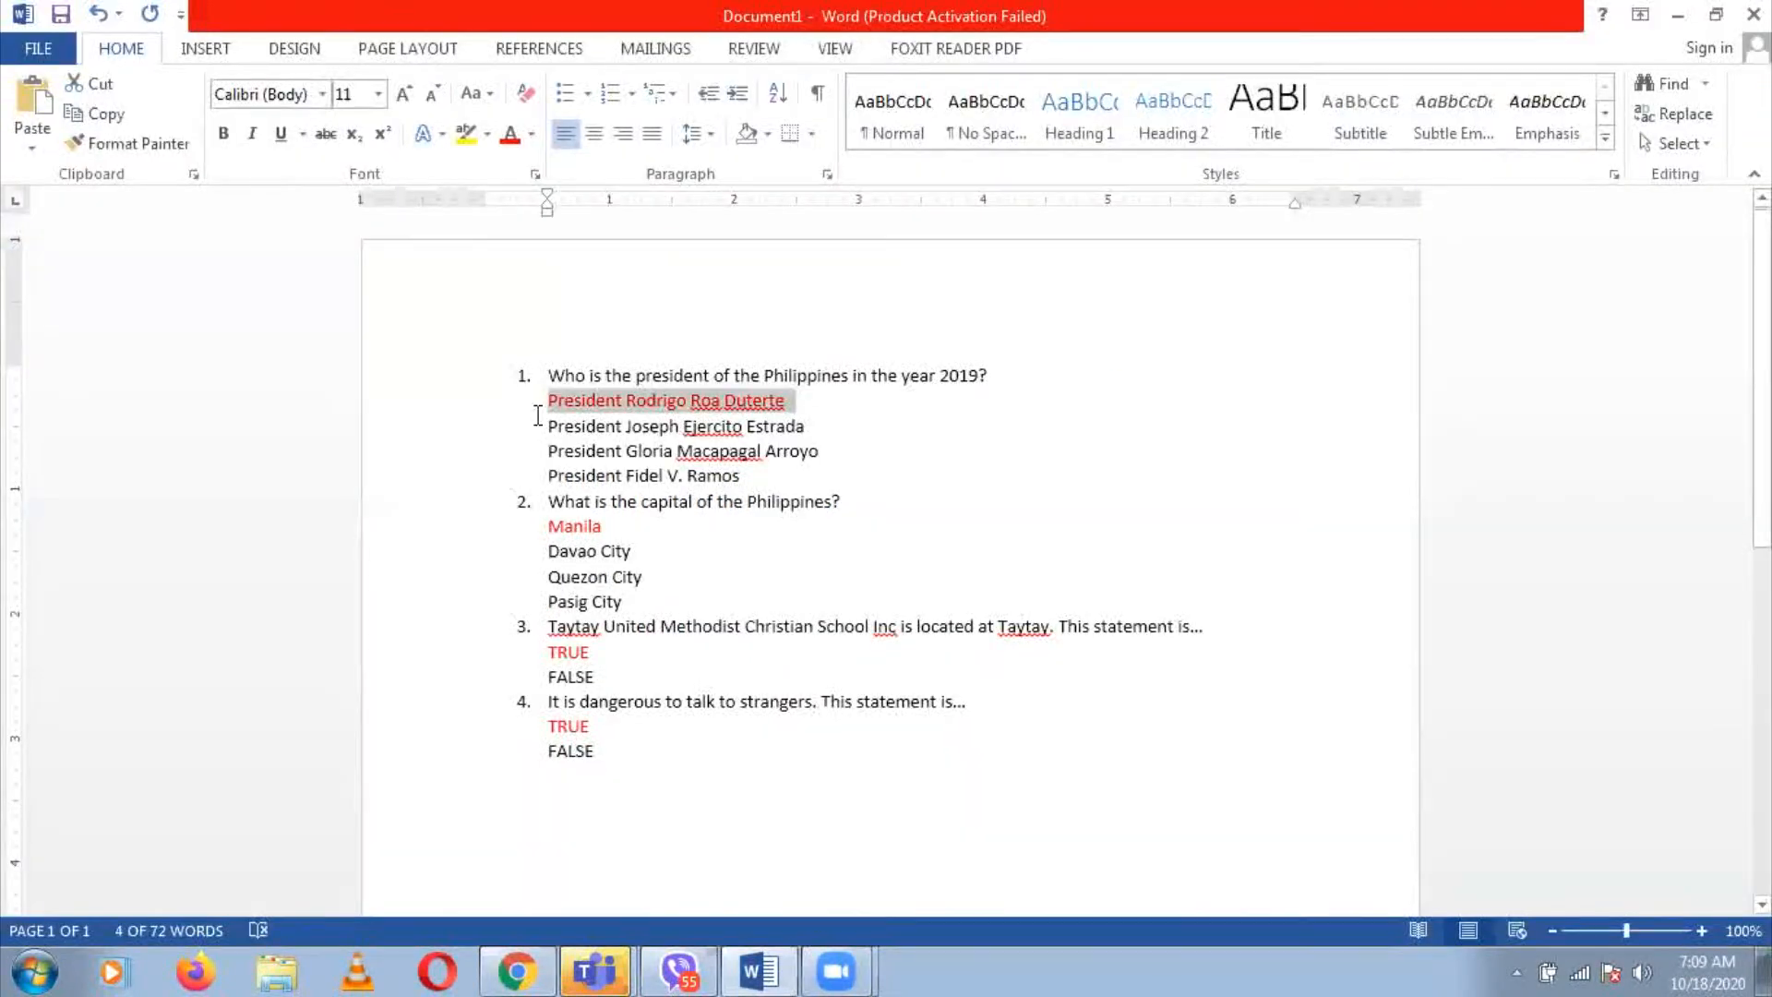
left_click_drag(550, 424, 707, 428)
left_click(813, 425, "shift")
key("ctrl+c")
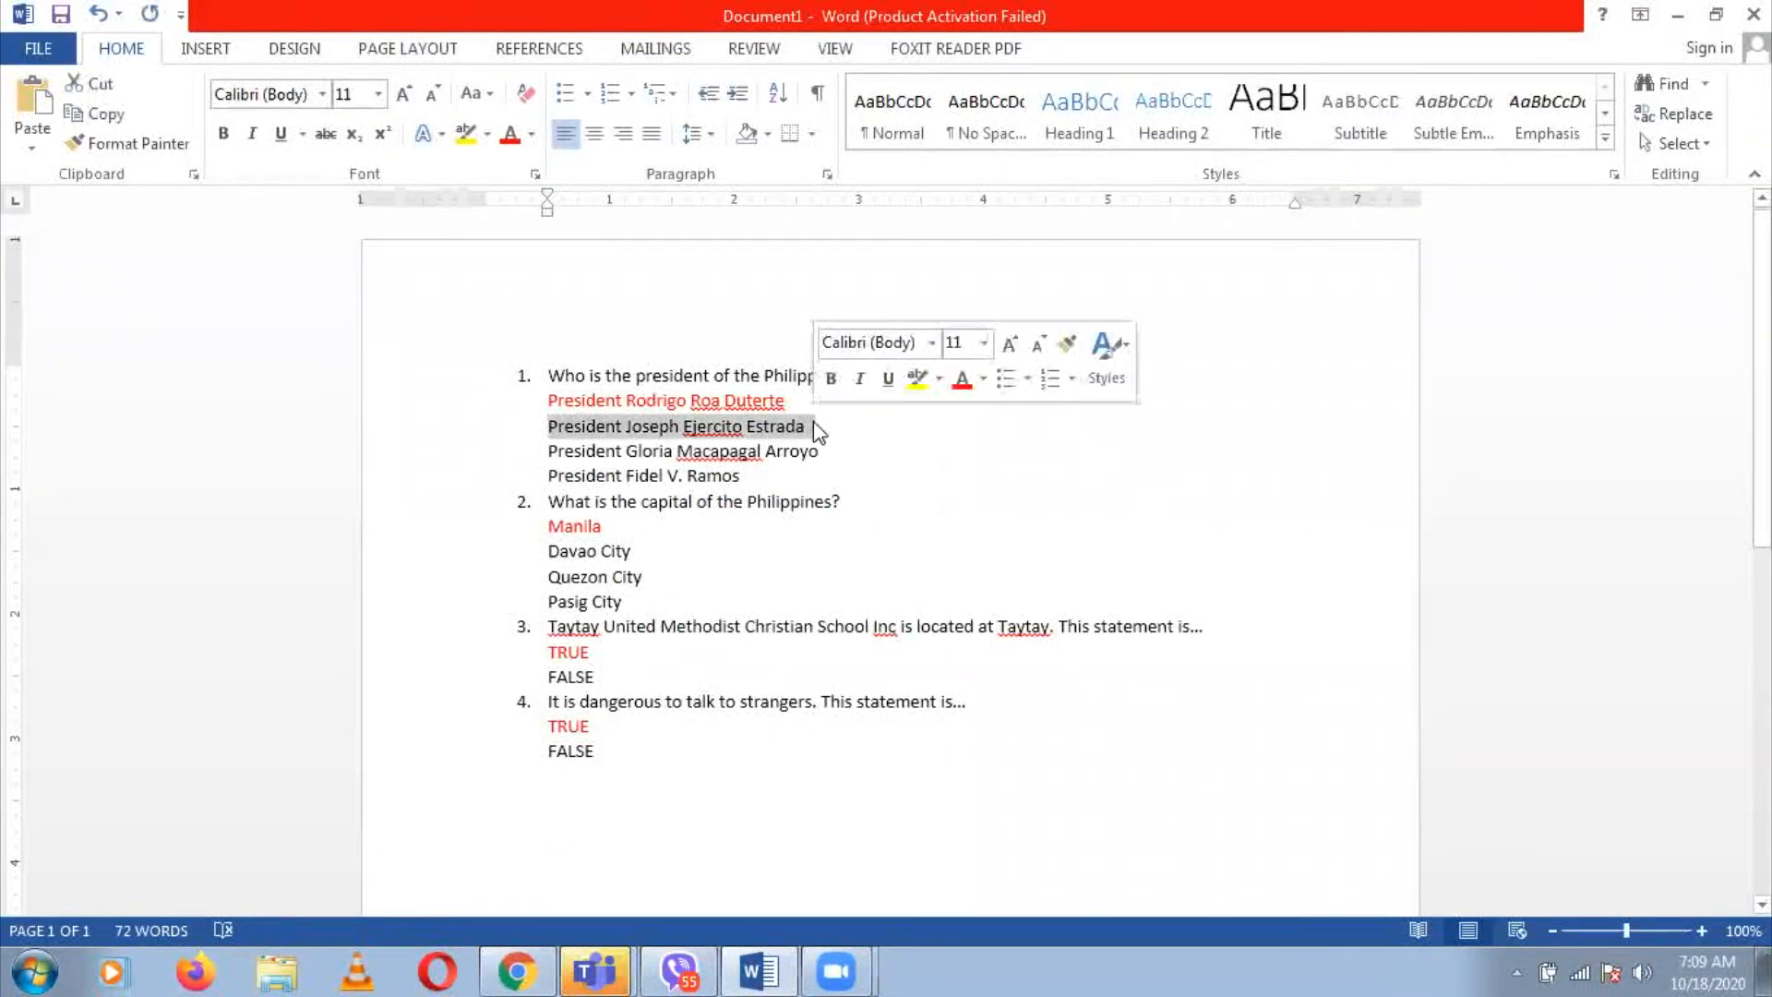
key("alt+Tab")
key("ctrl+v")
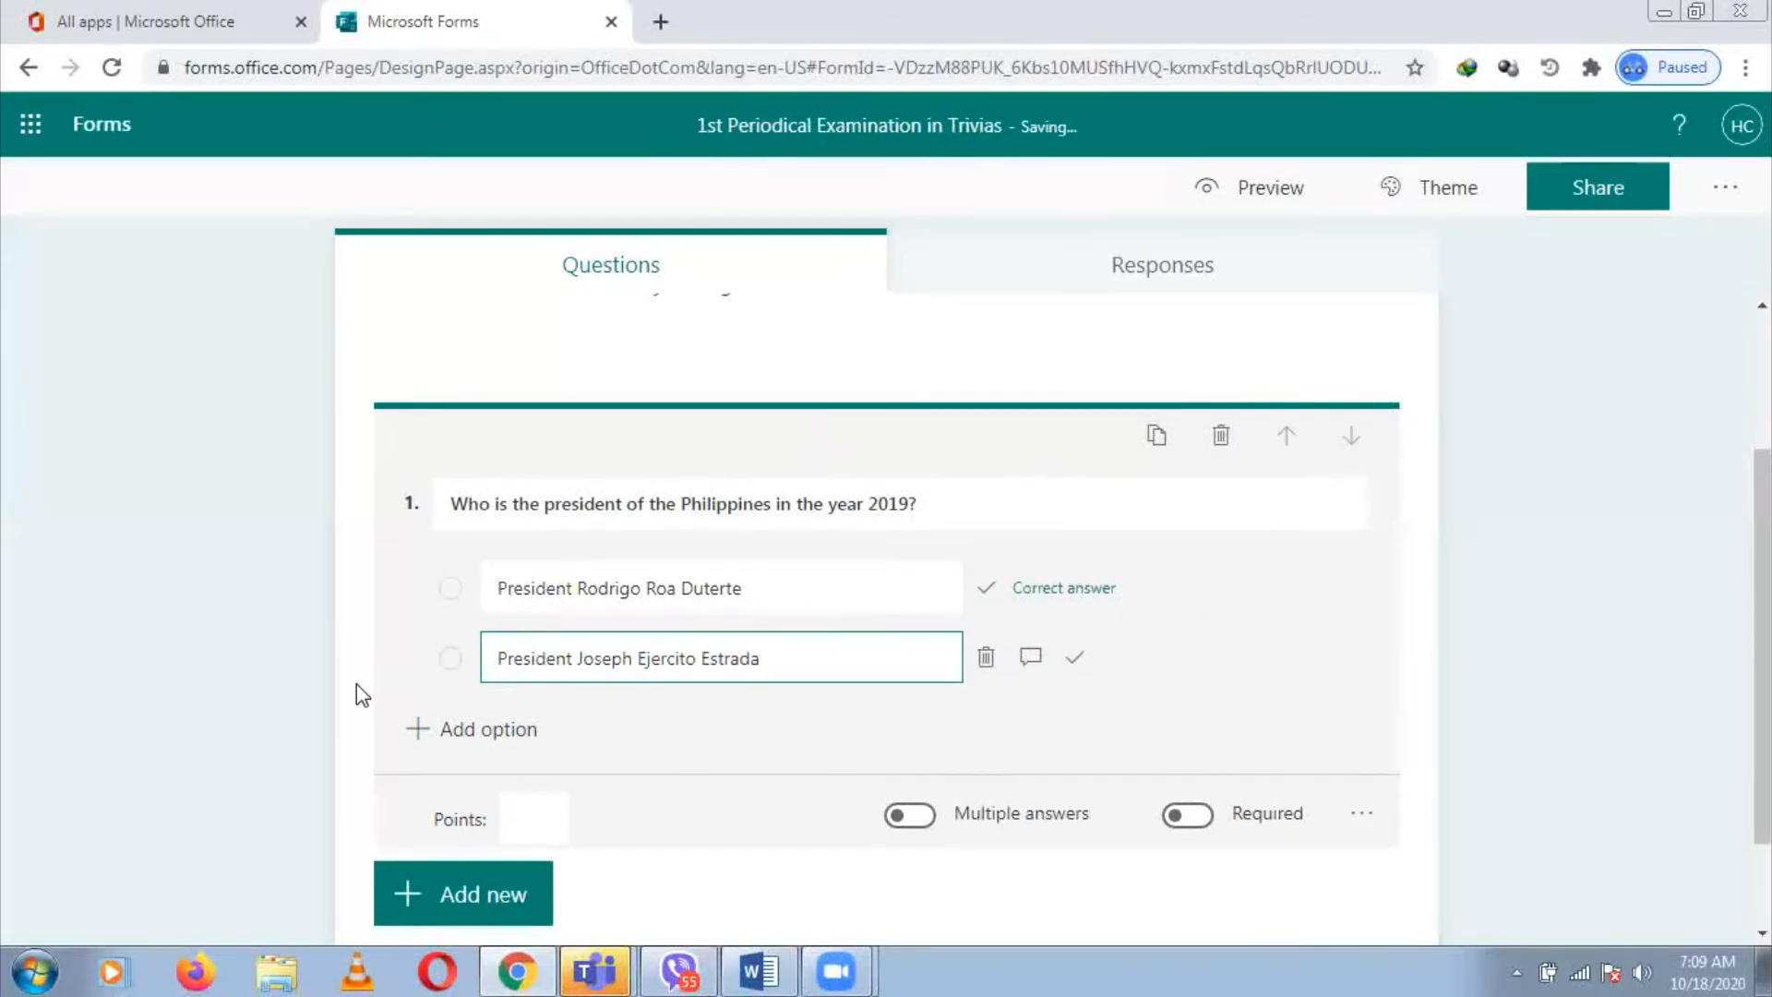
left_click(471, 731)
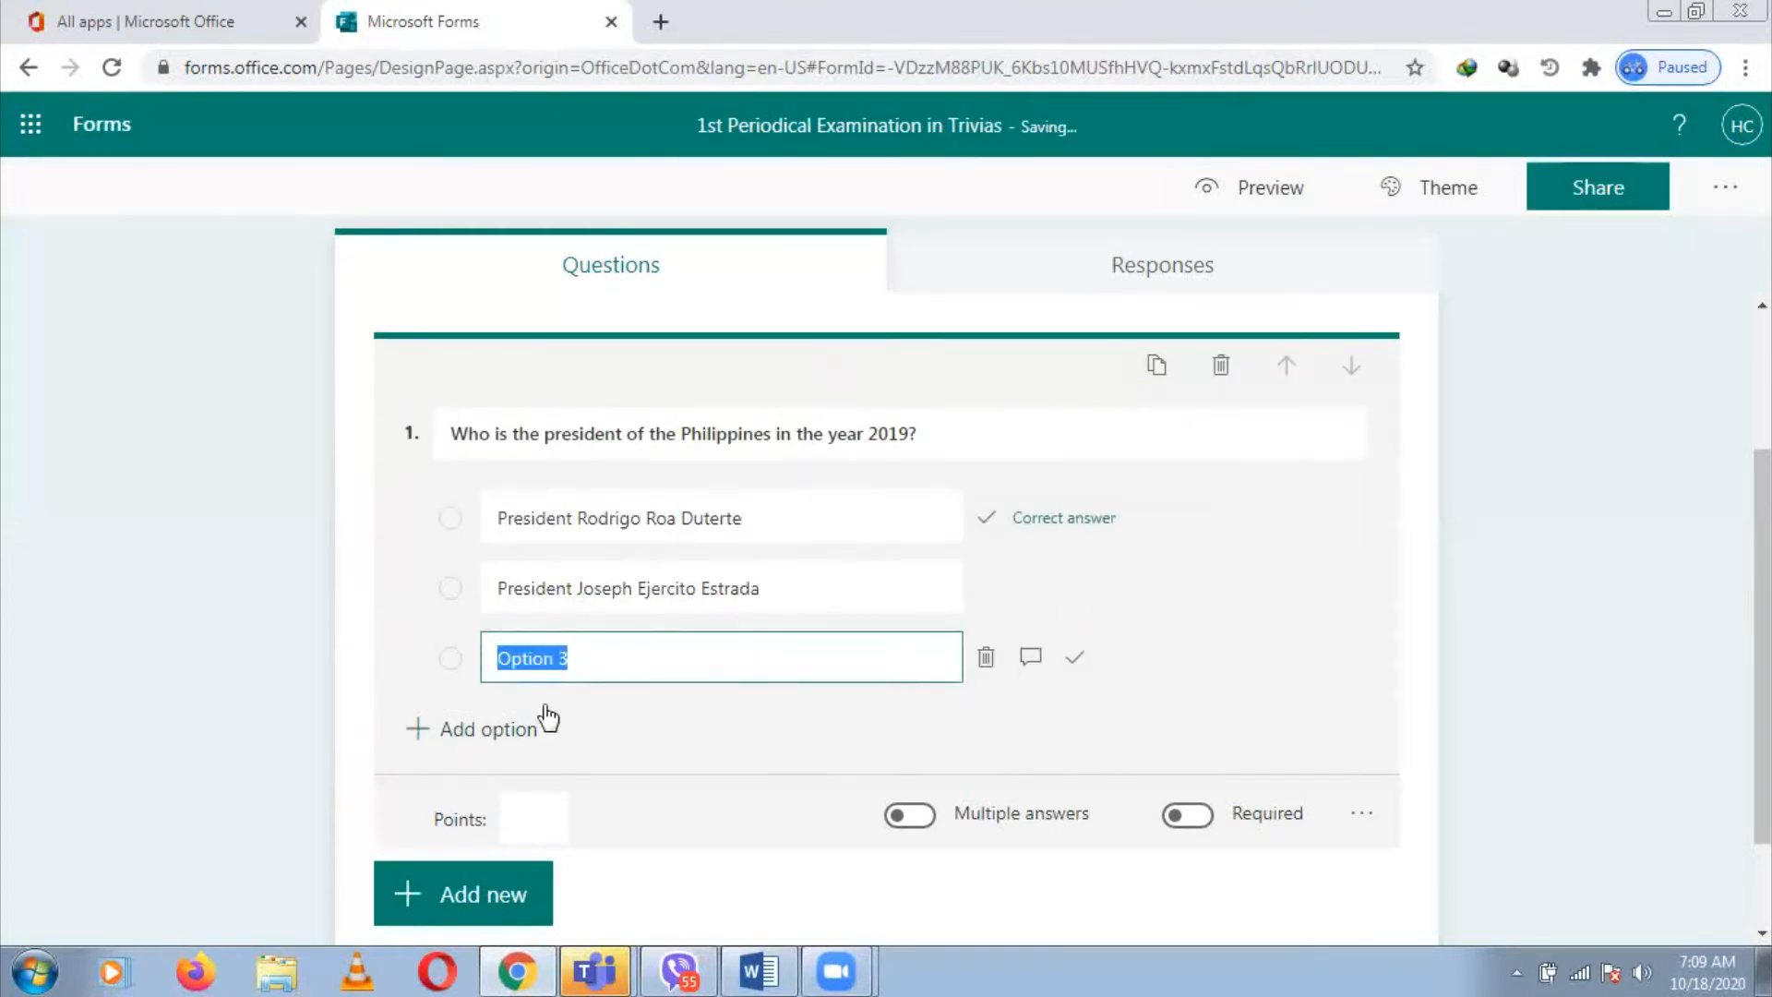
key("alt+Tab")
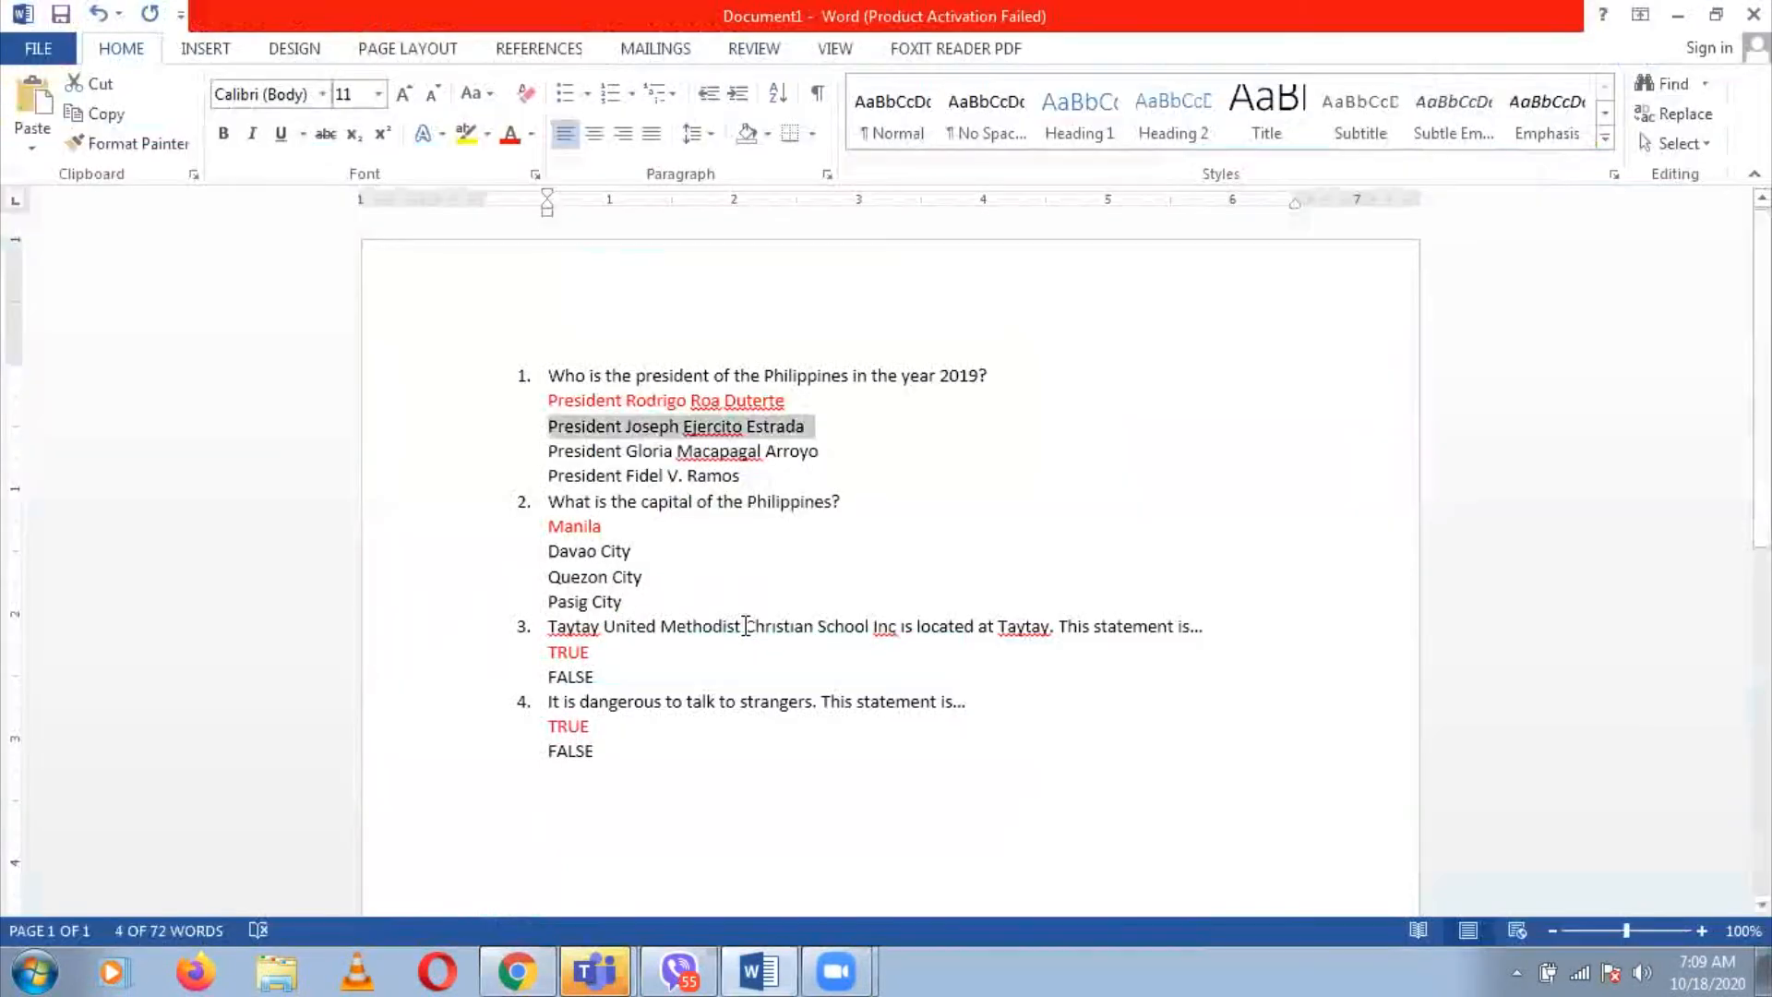
left_click(548, 451)
left_click(836, 455, "shift")
key("ctrl+c")
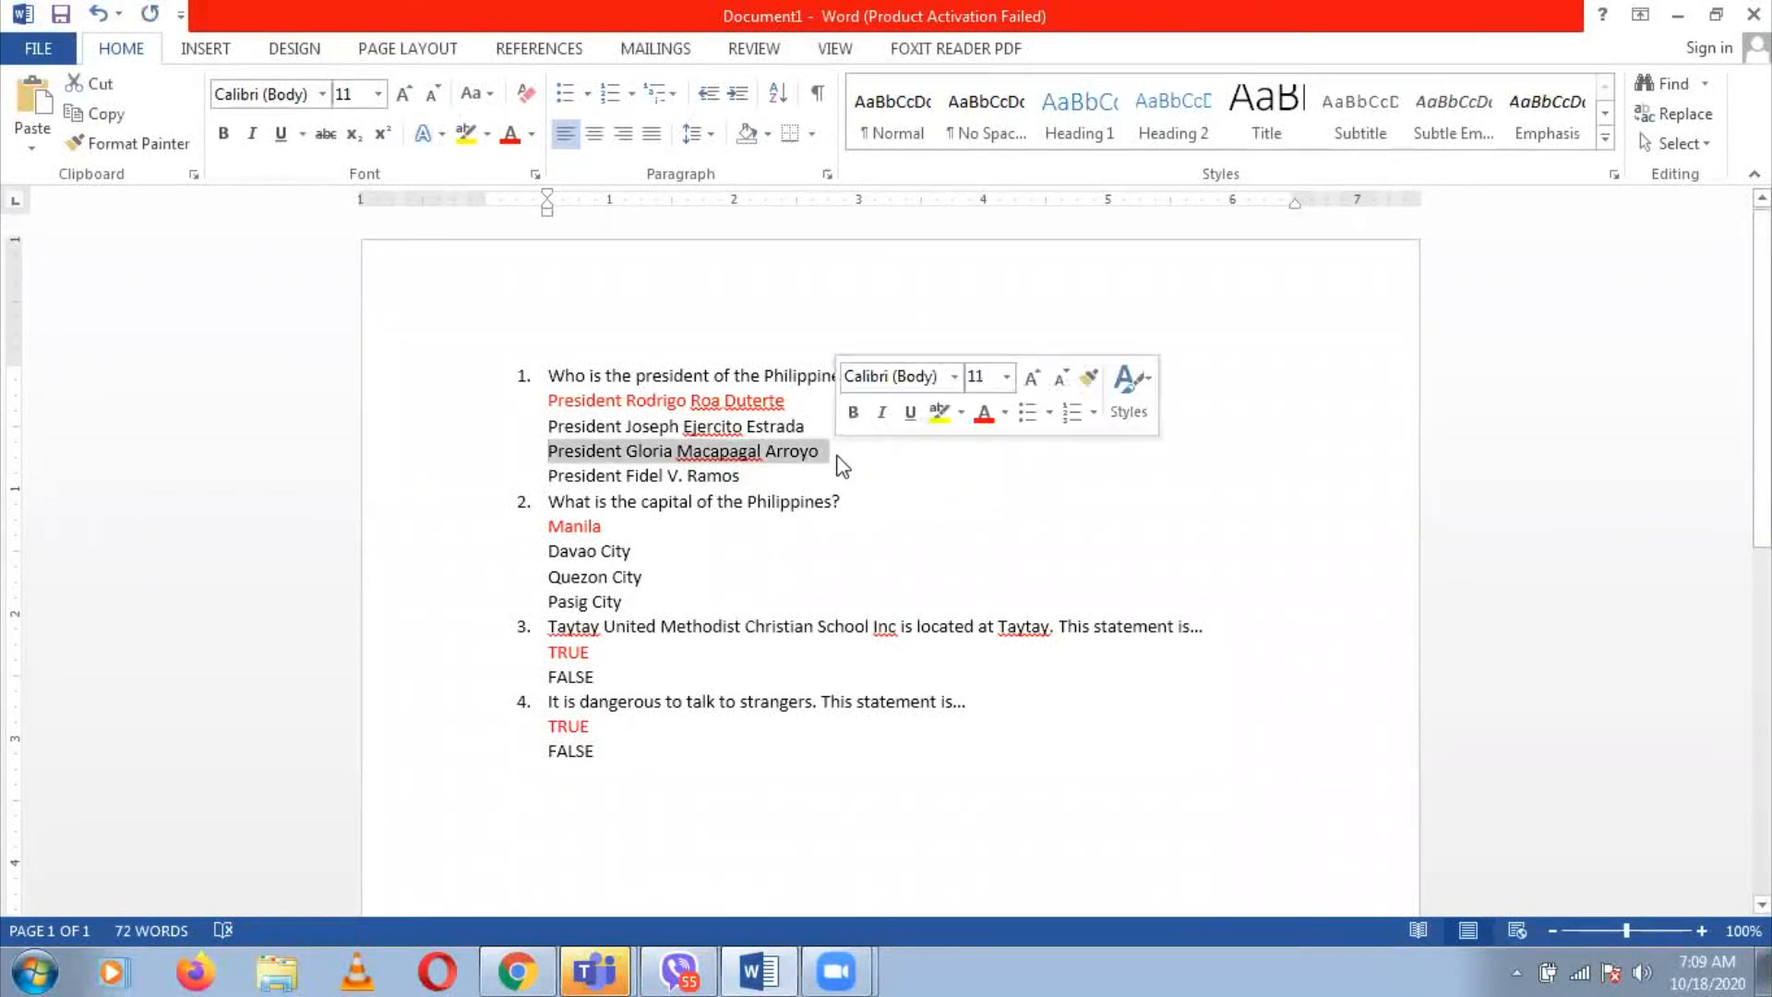
key("alt+Tab")
key("ctrl+v")
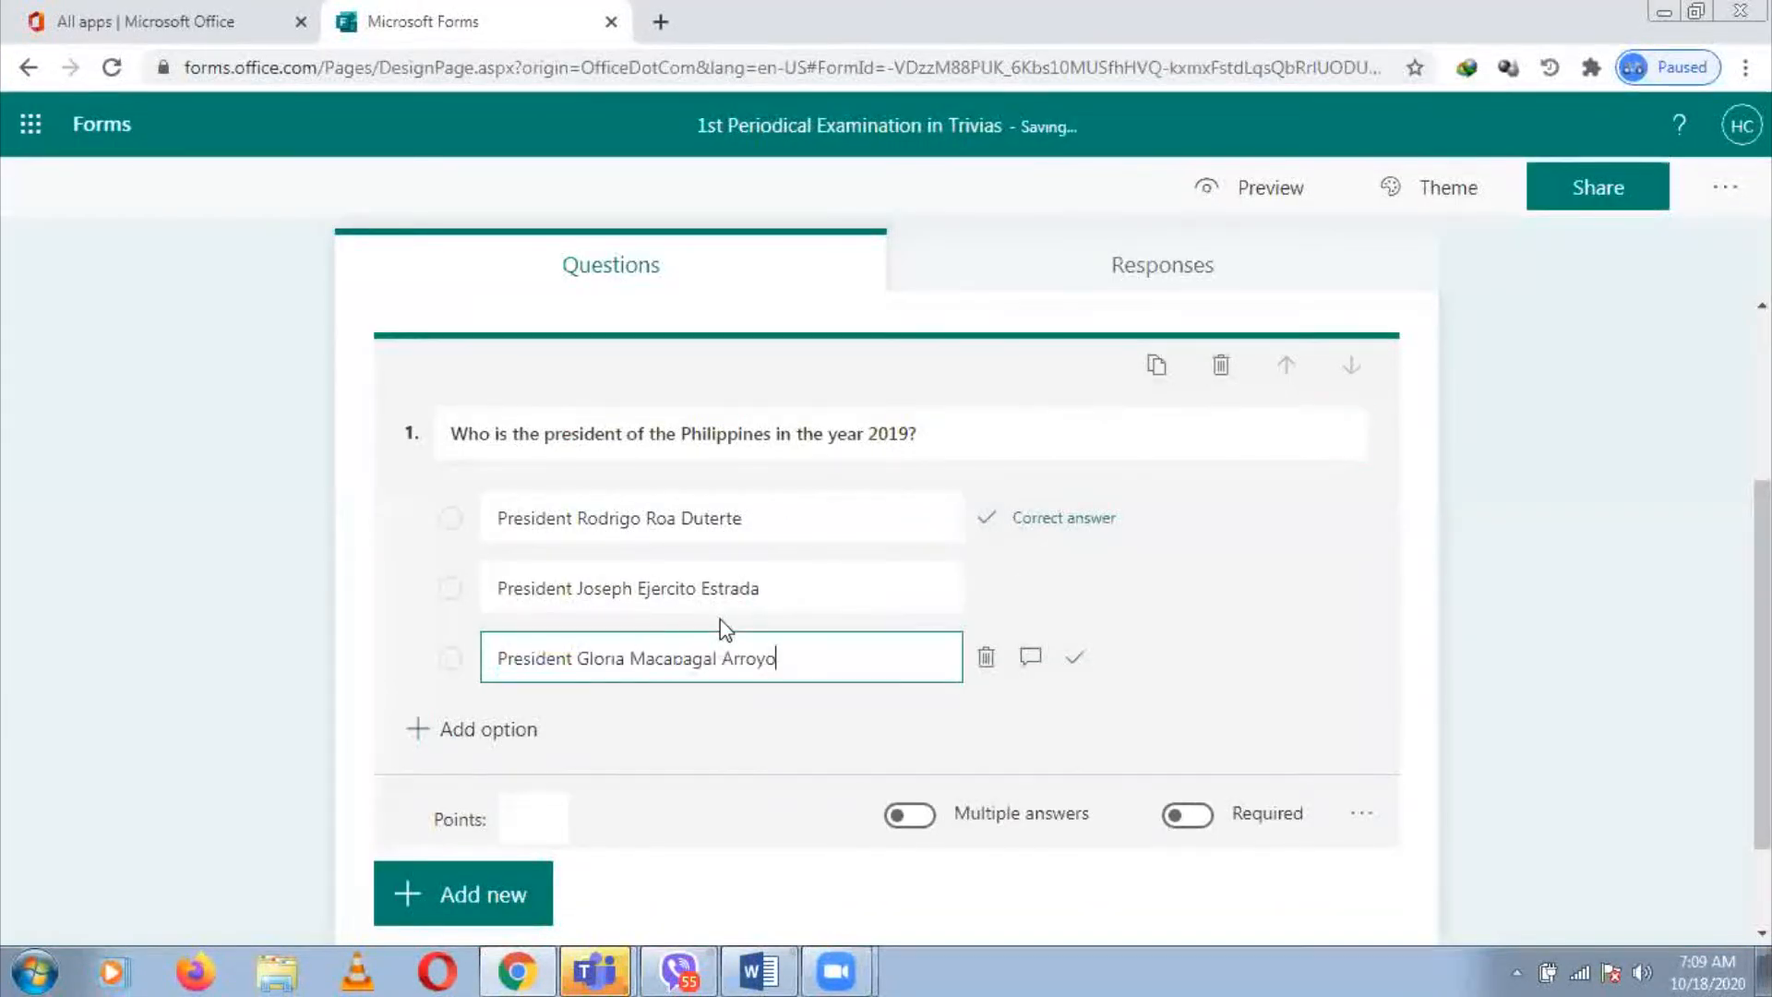
Add 'President Fidel V. Ramos' as the fourth option
left_click(507, 737)
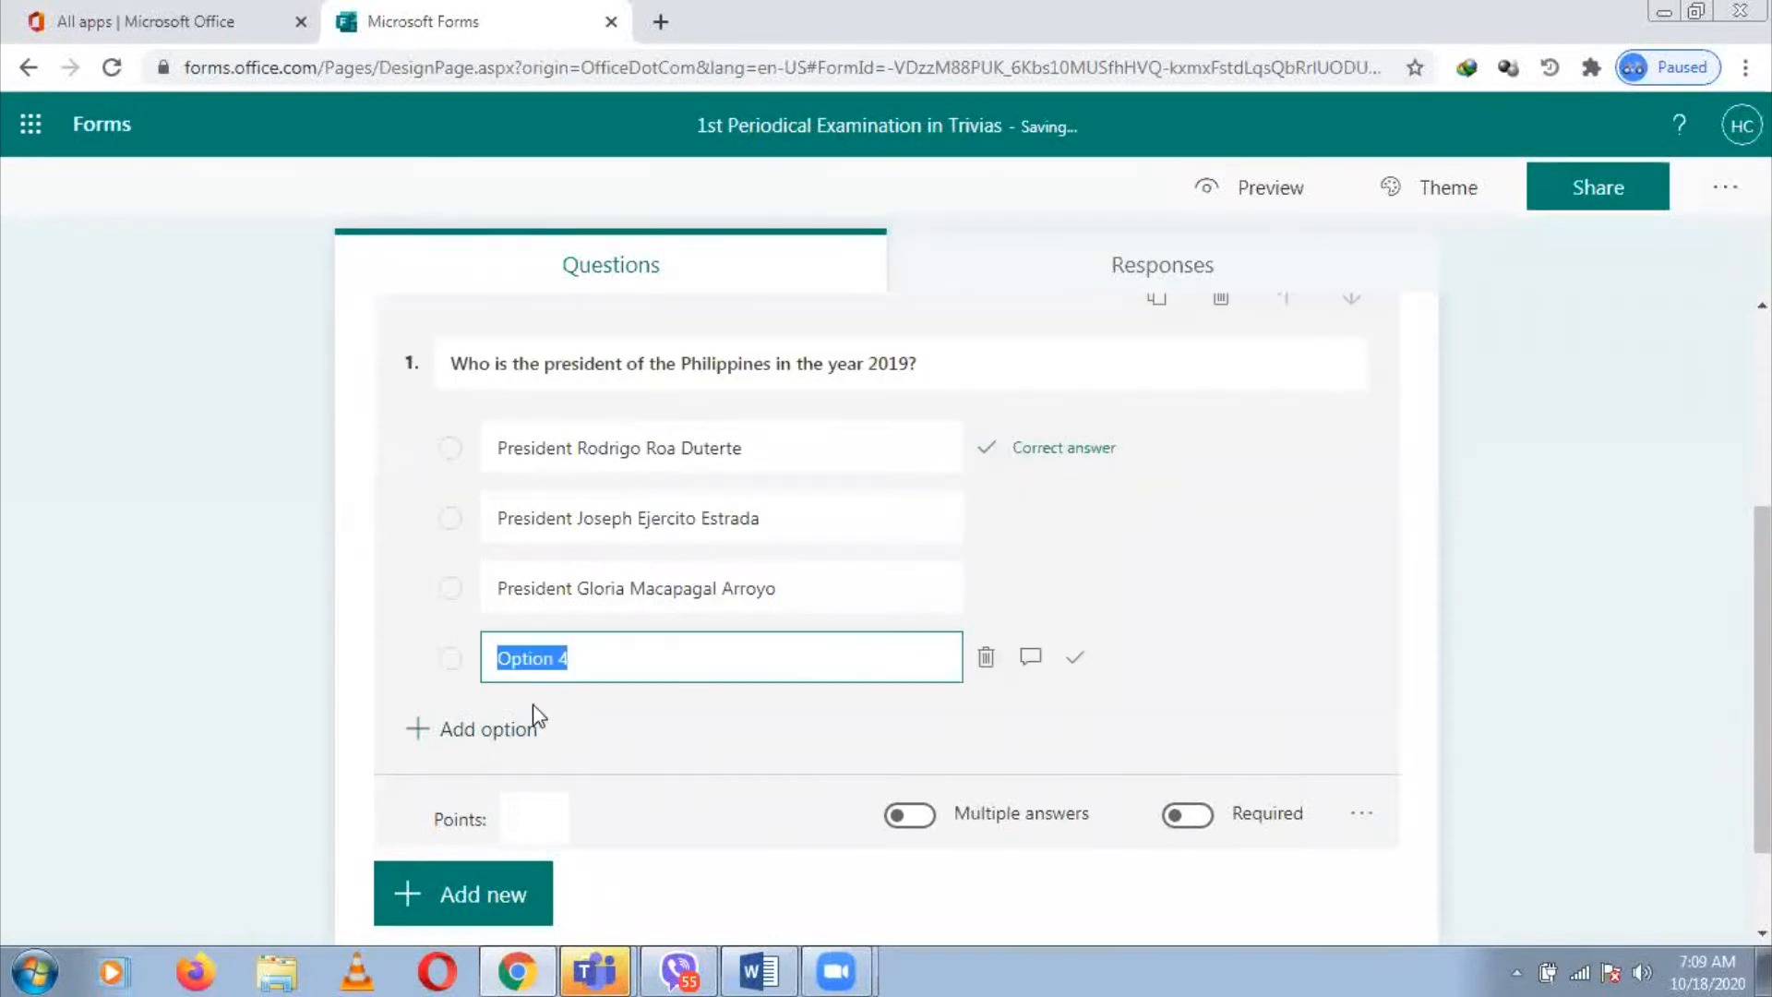
key("alt+Tab")
left_click(546, 468)
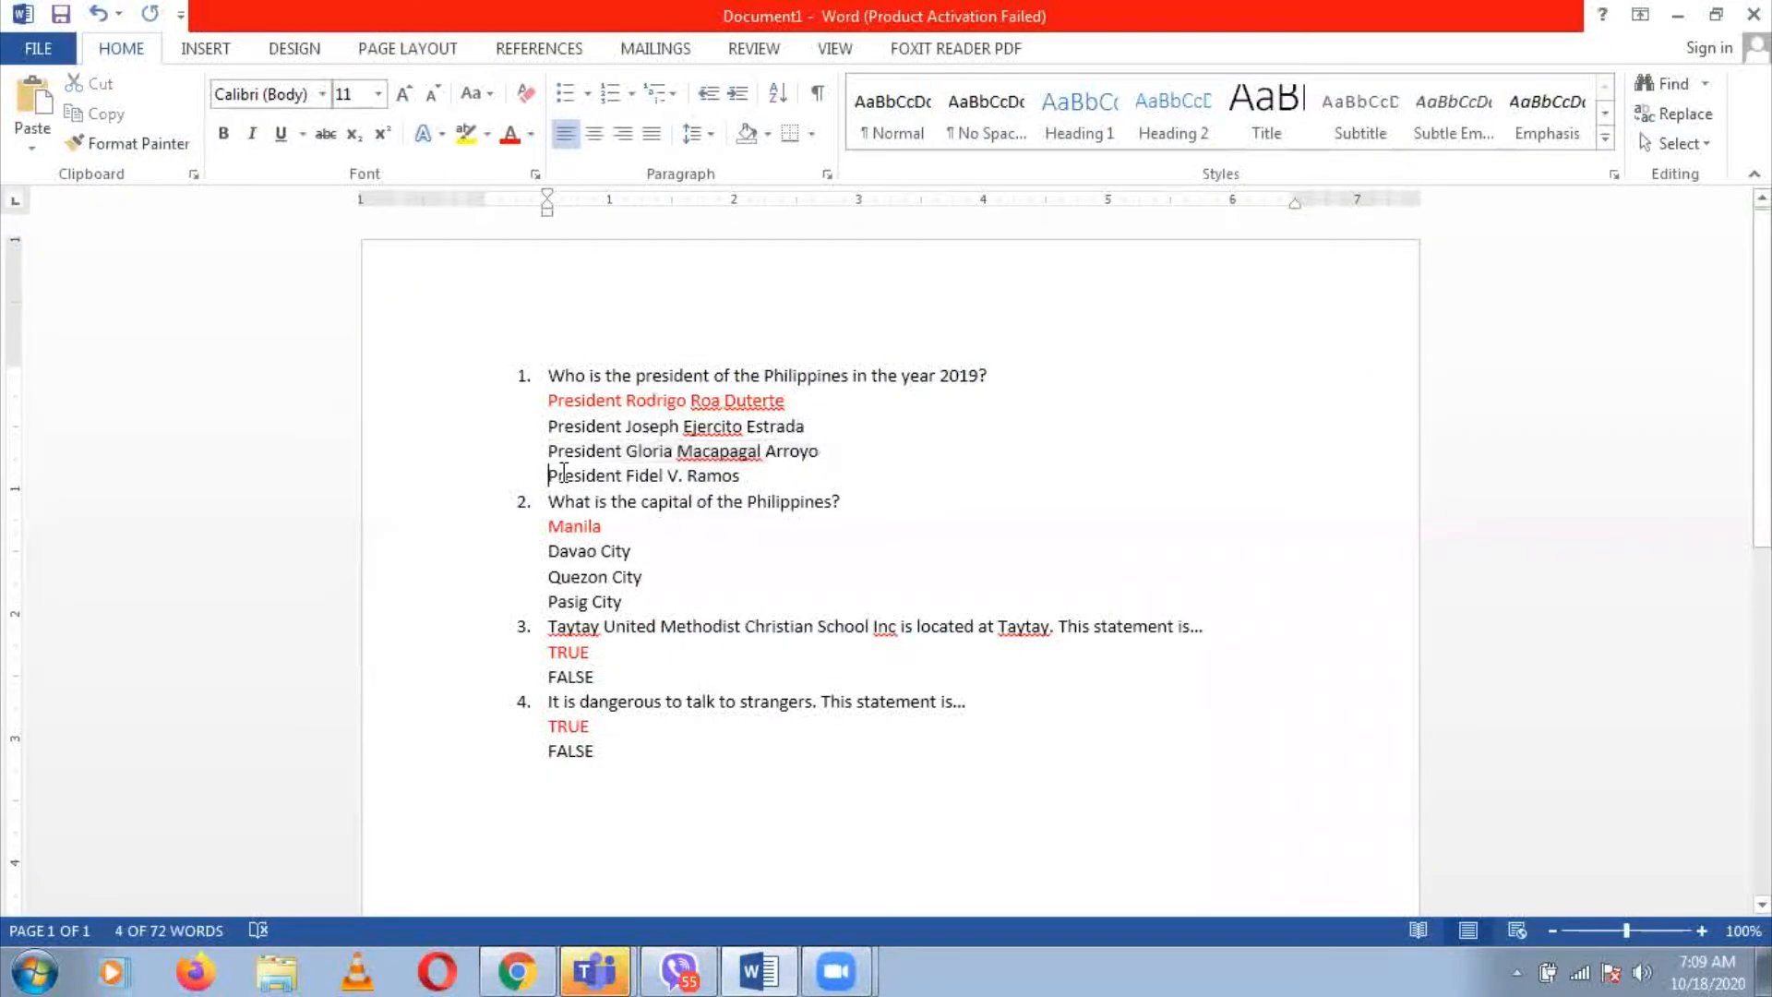
triple_click(779, 480)
key("ctrl+c")
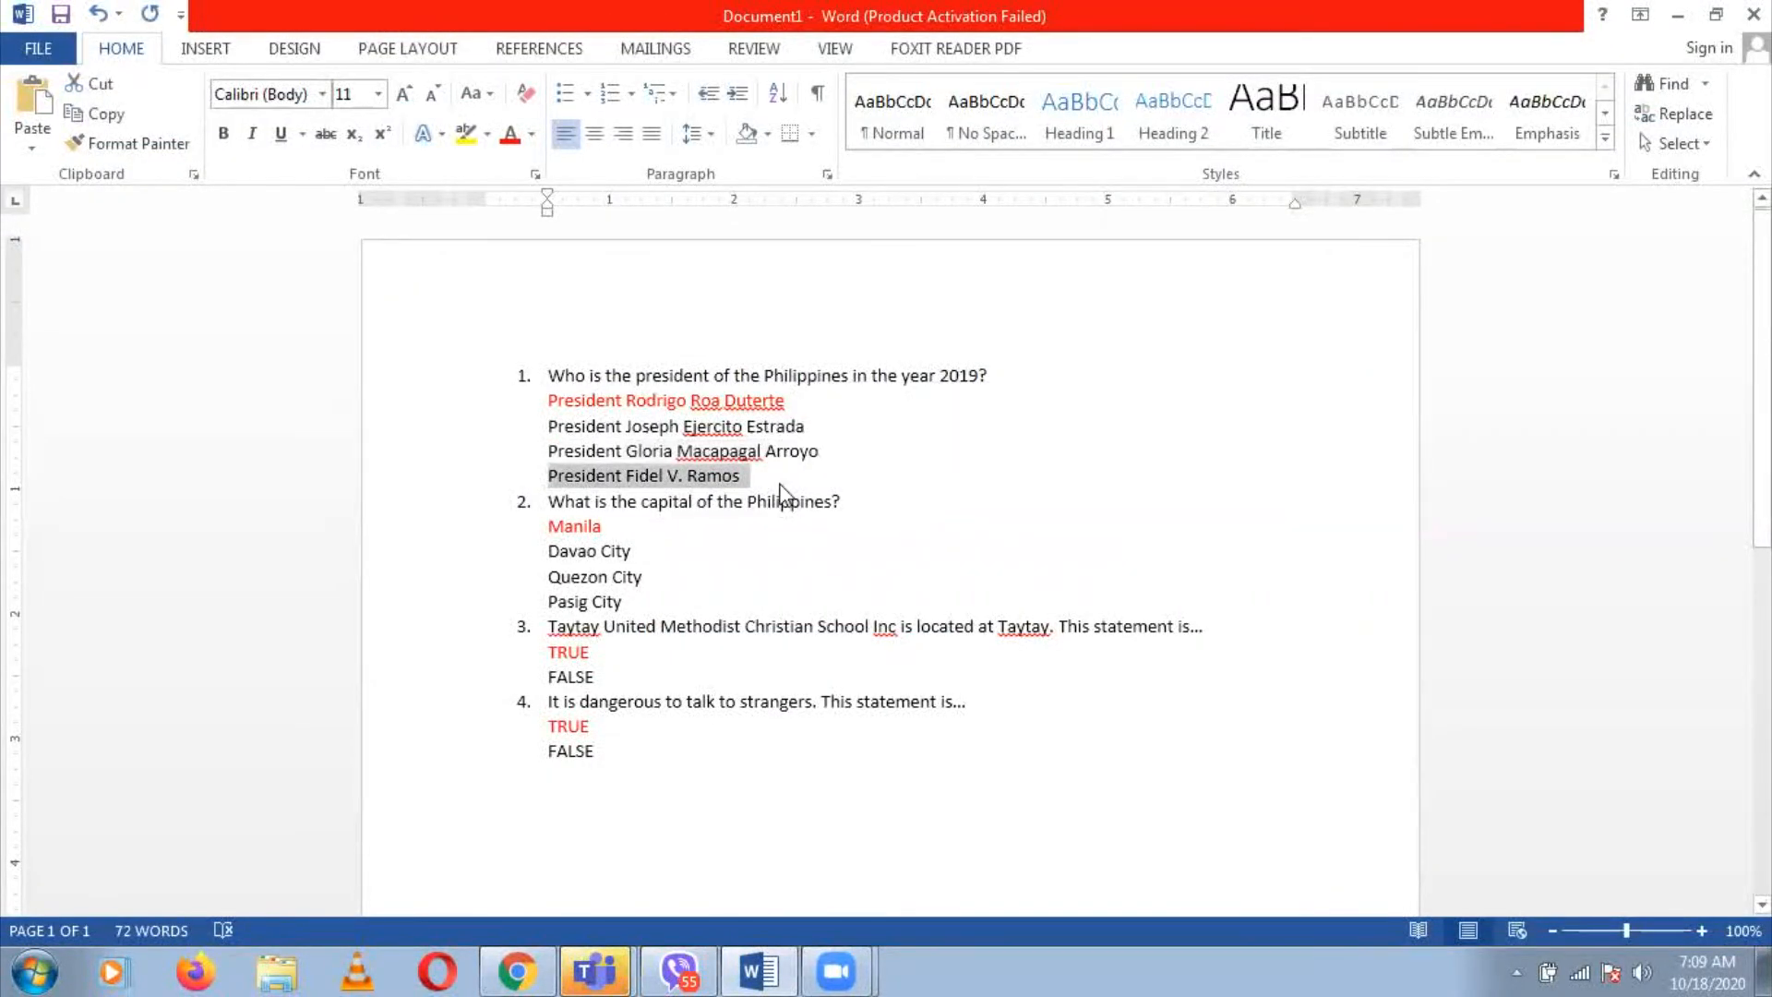
key("alt+Tab")
key("ctrl+v")
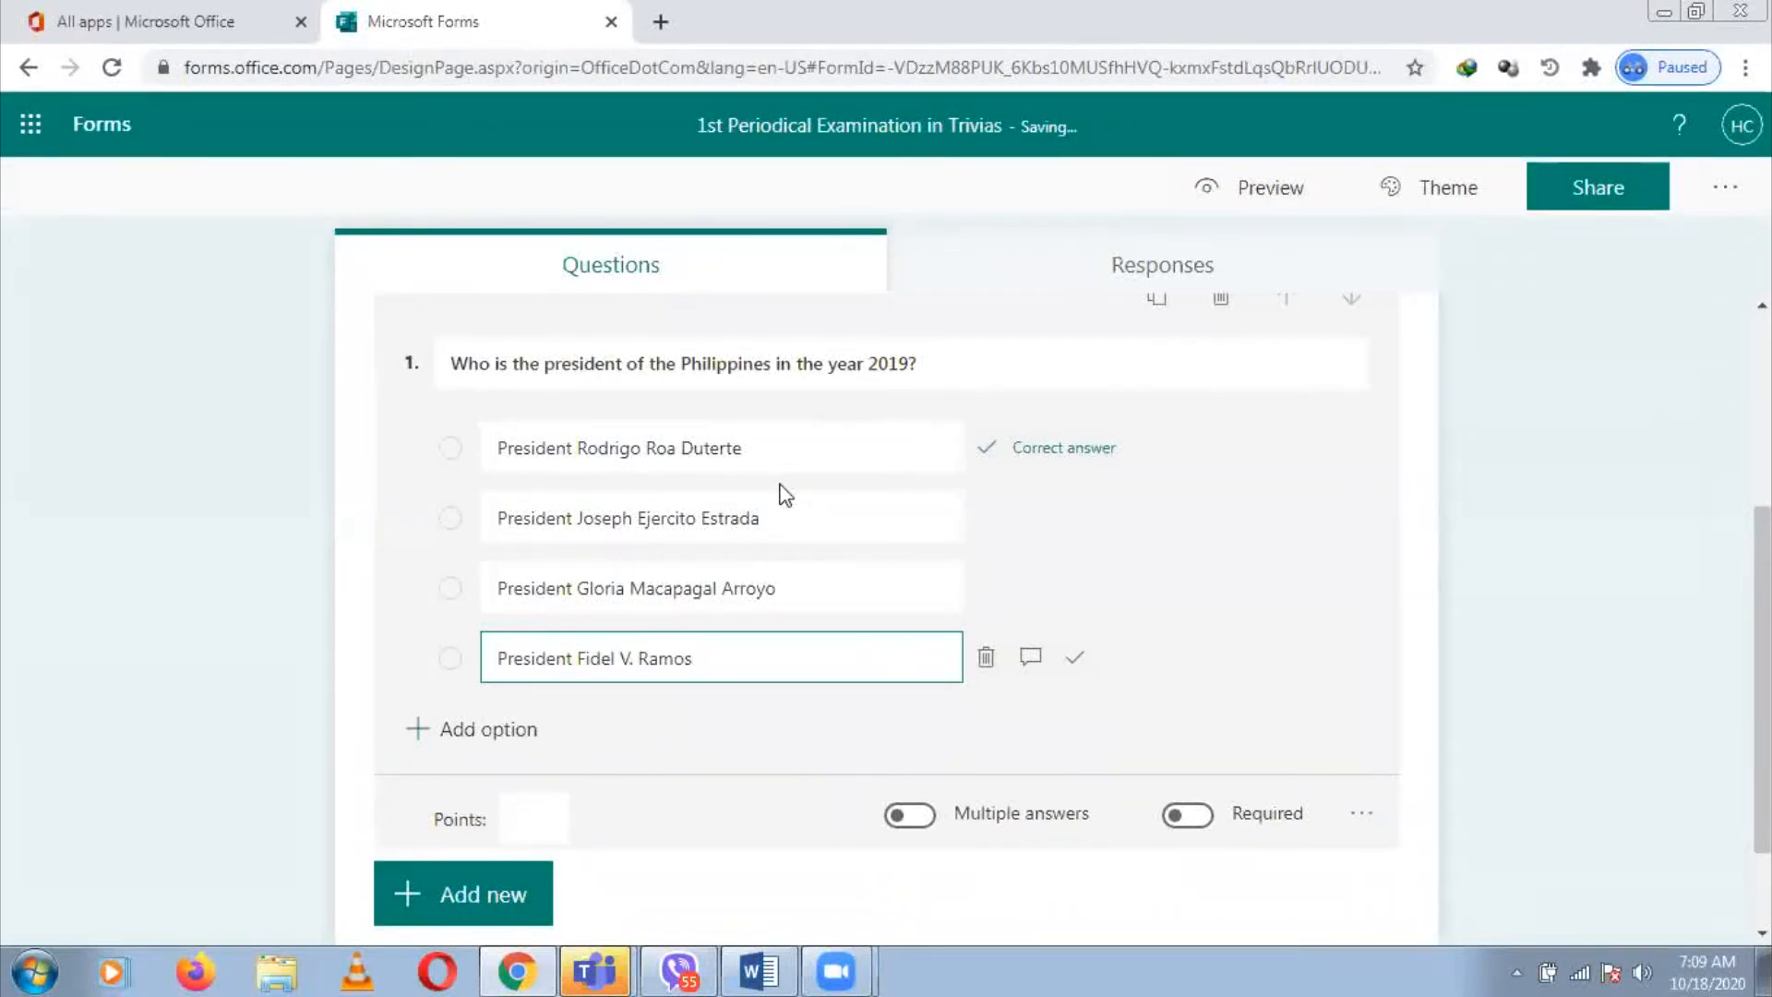
Turn on Required for question 1 and enable Shuffle options in its settings
left_click(1205, 820)
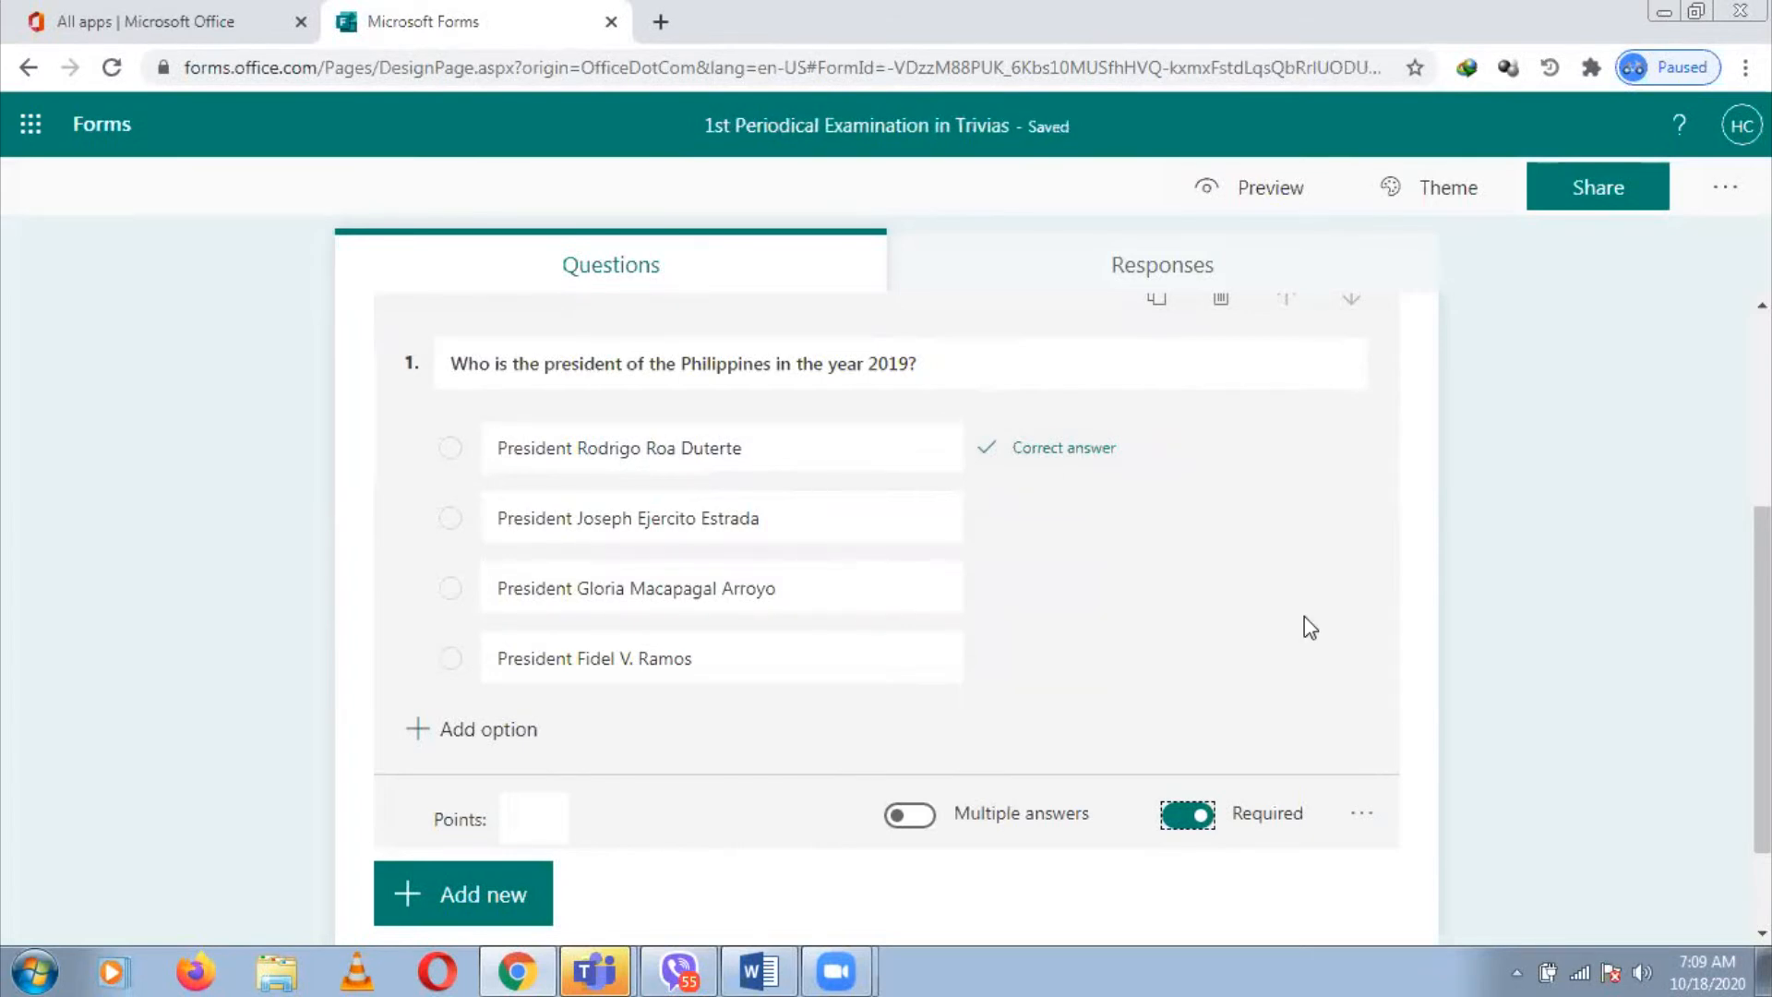
left_click(1366, 818)
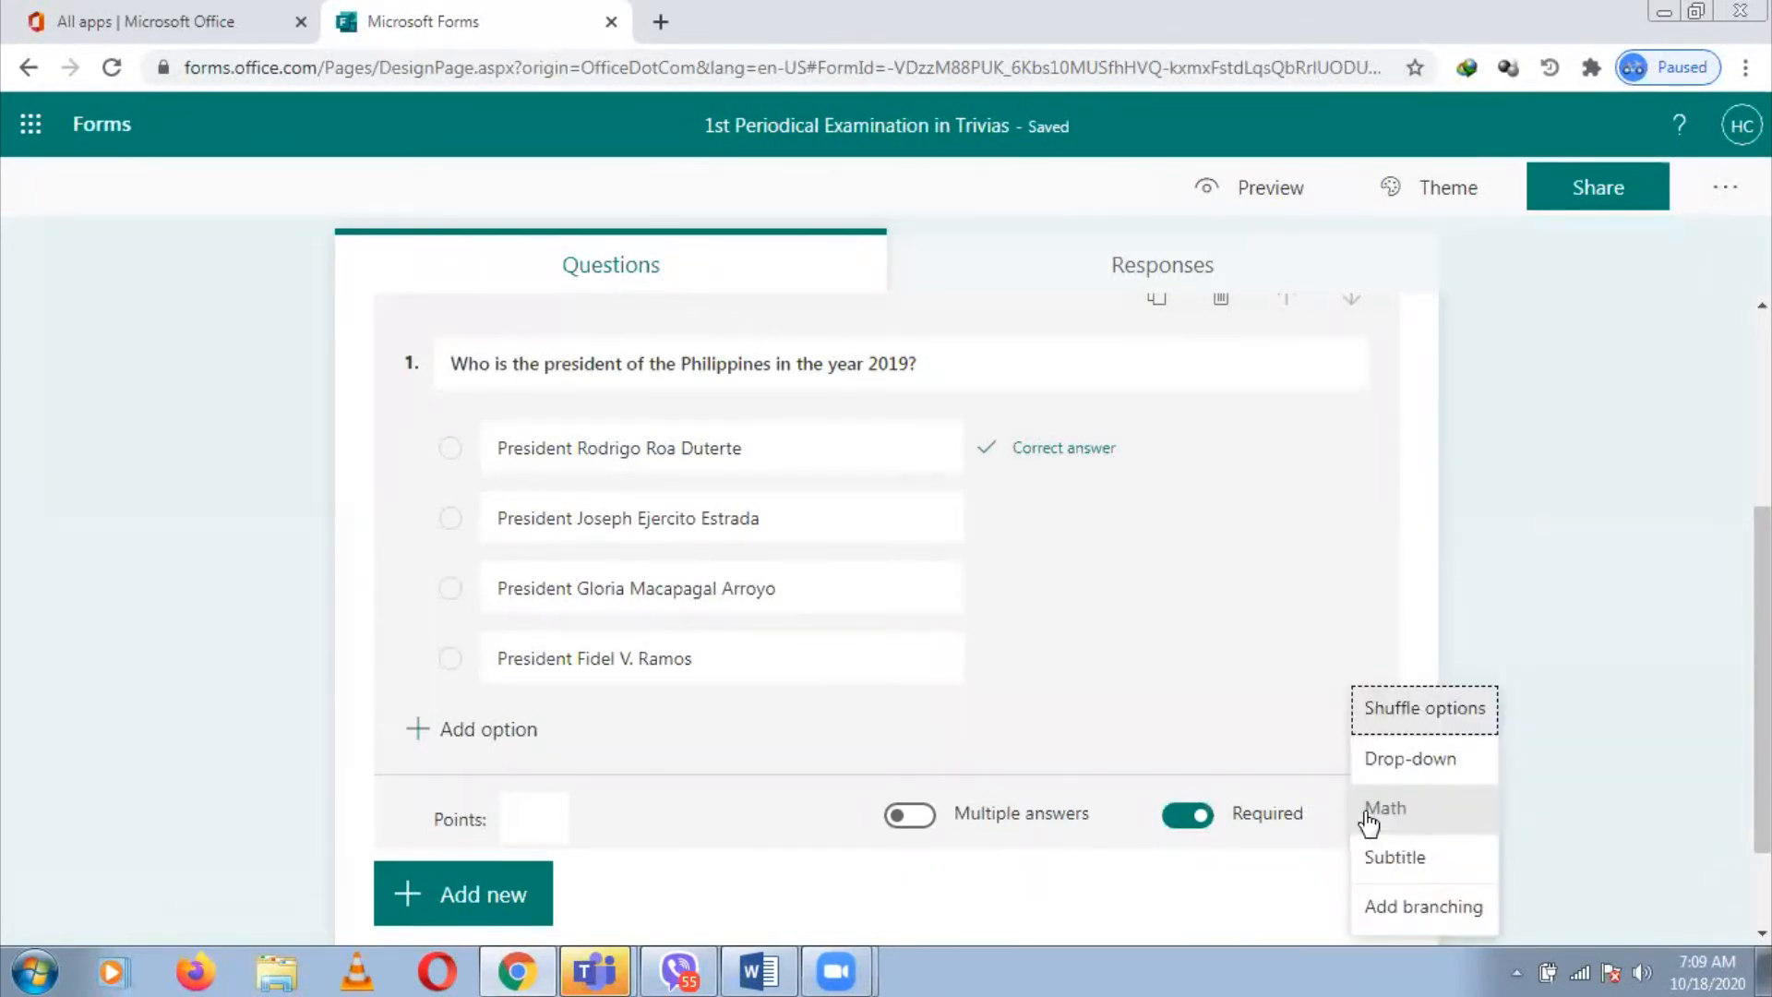
left_click(1429, 709)
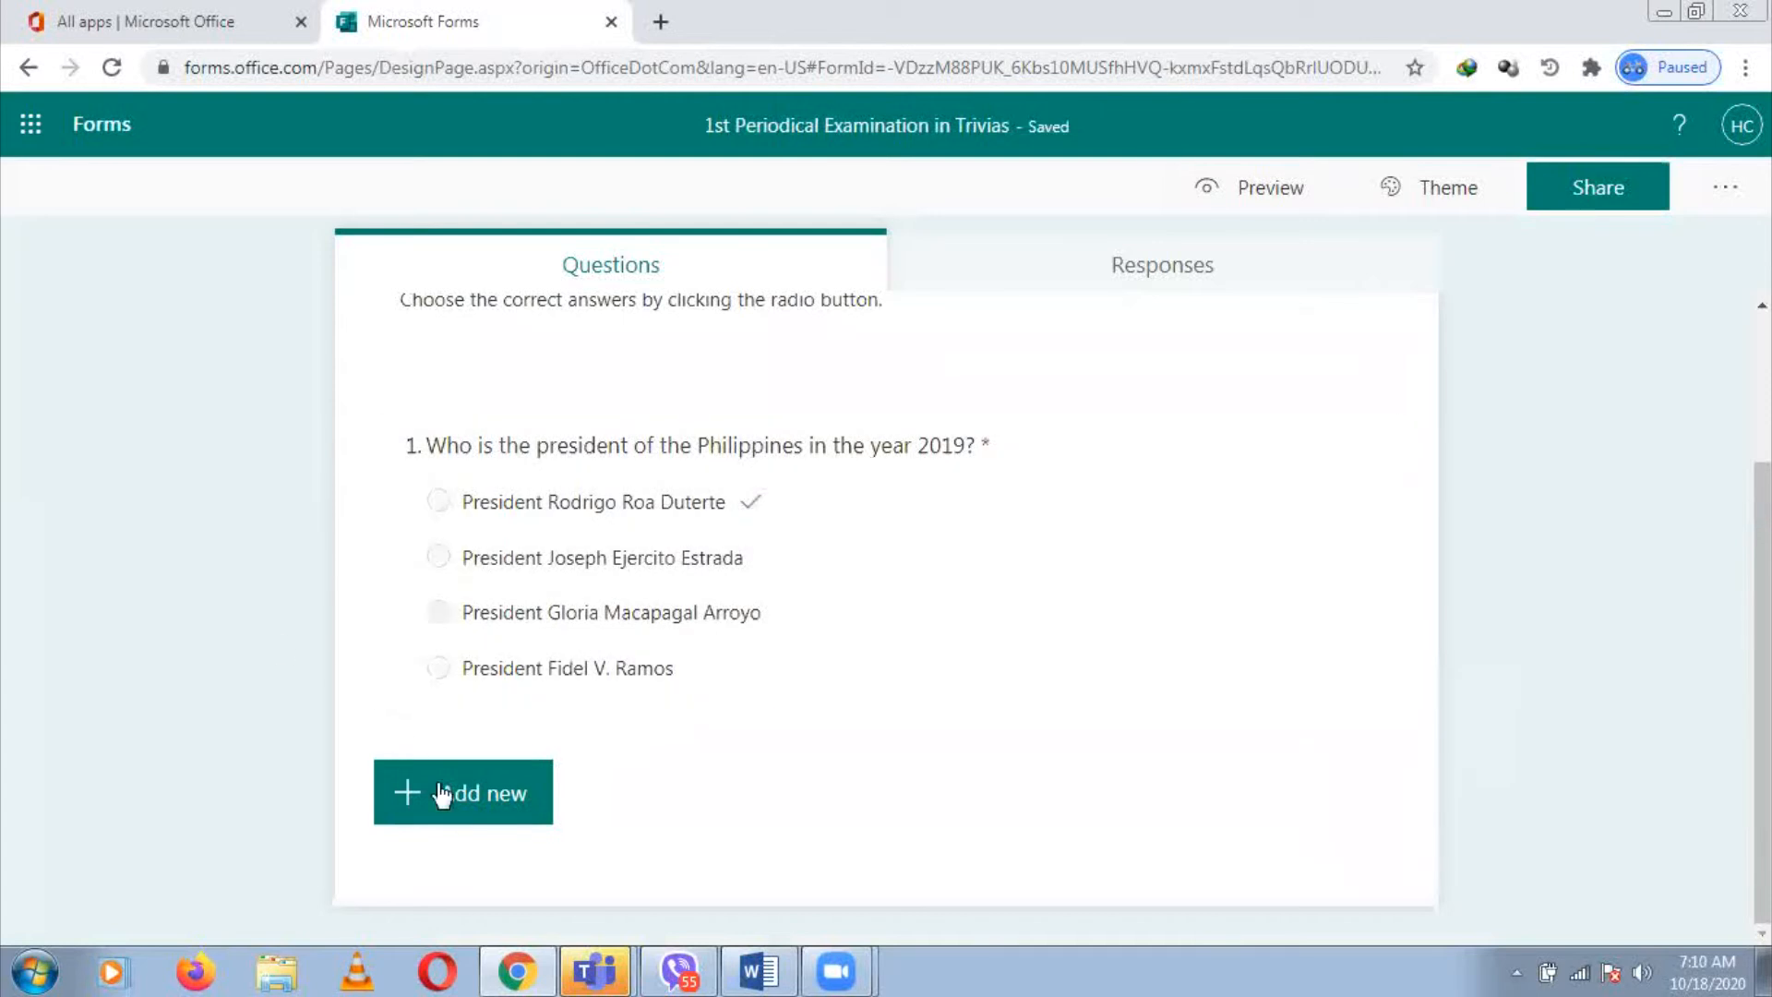
Add Choice question 2 titled 'What is the capital of the Philippines?' without the numbering
left_click(496, 801)
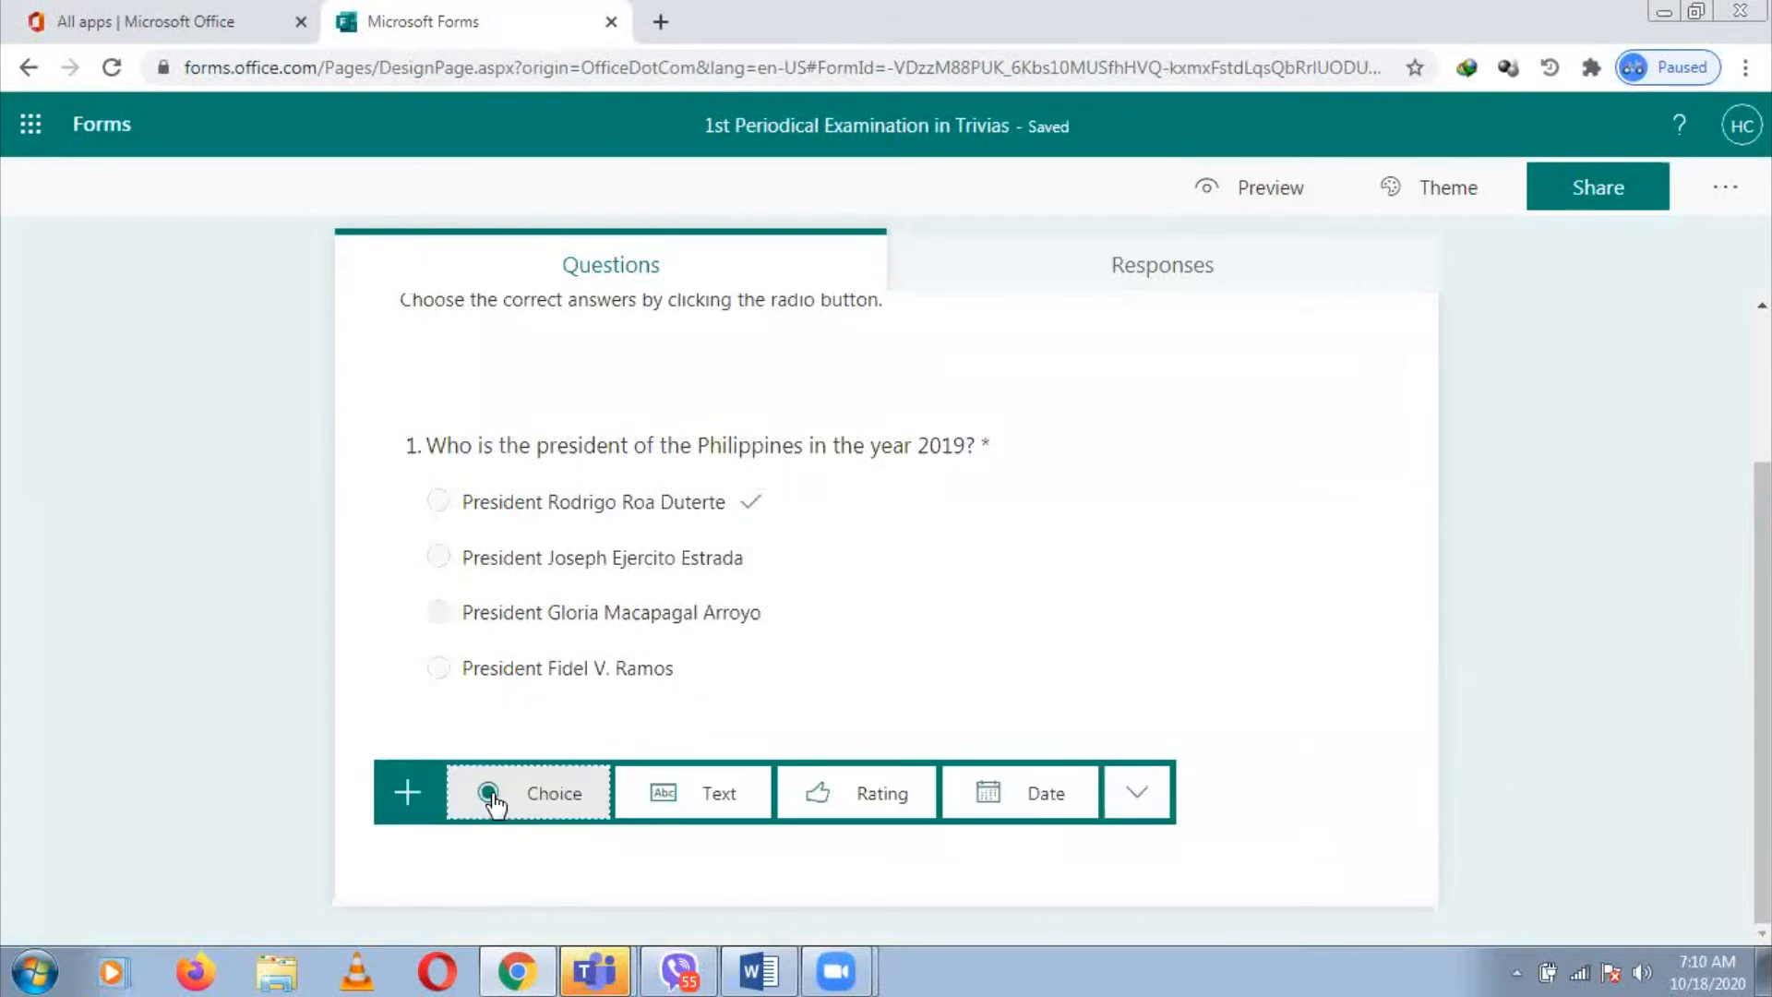
left_click(558, 803)
key("alt+Tab")
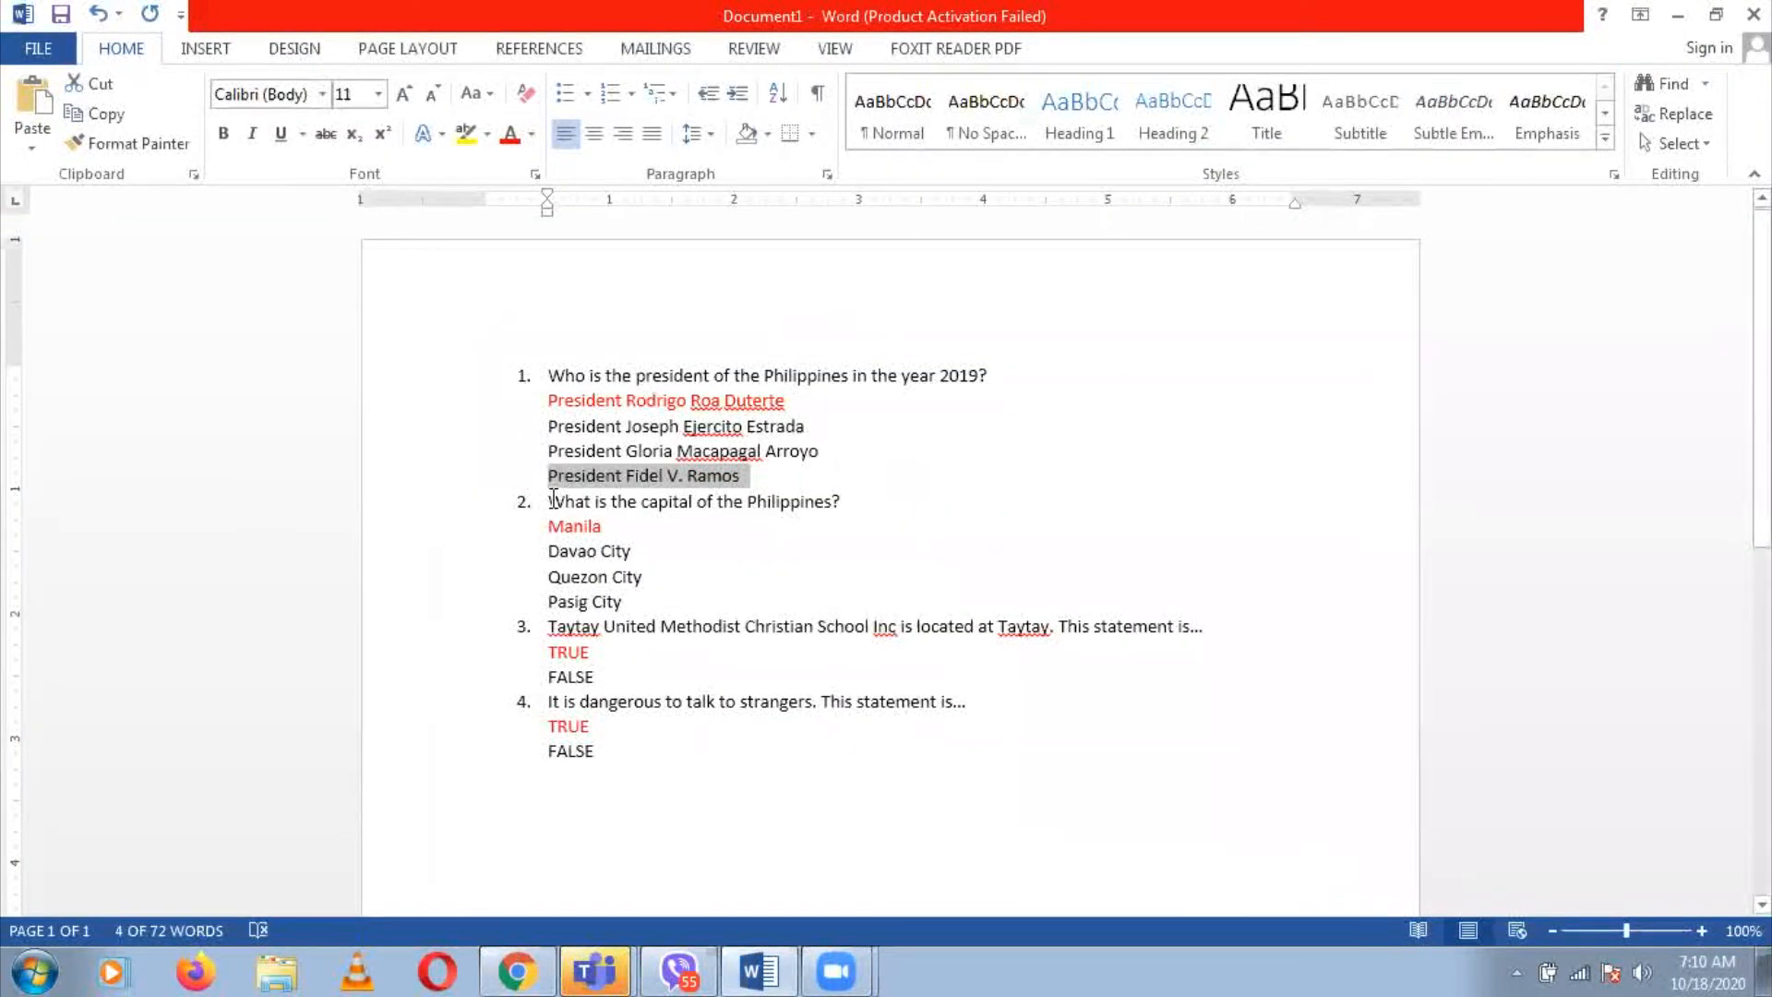
left_click(552, 508)
left_click(858, 500, "shift")
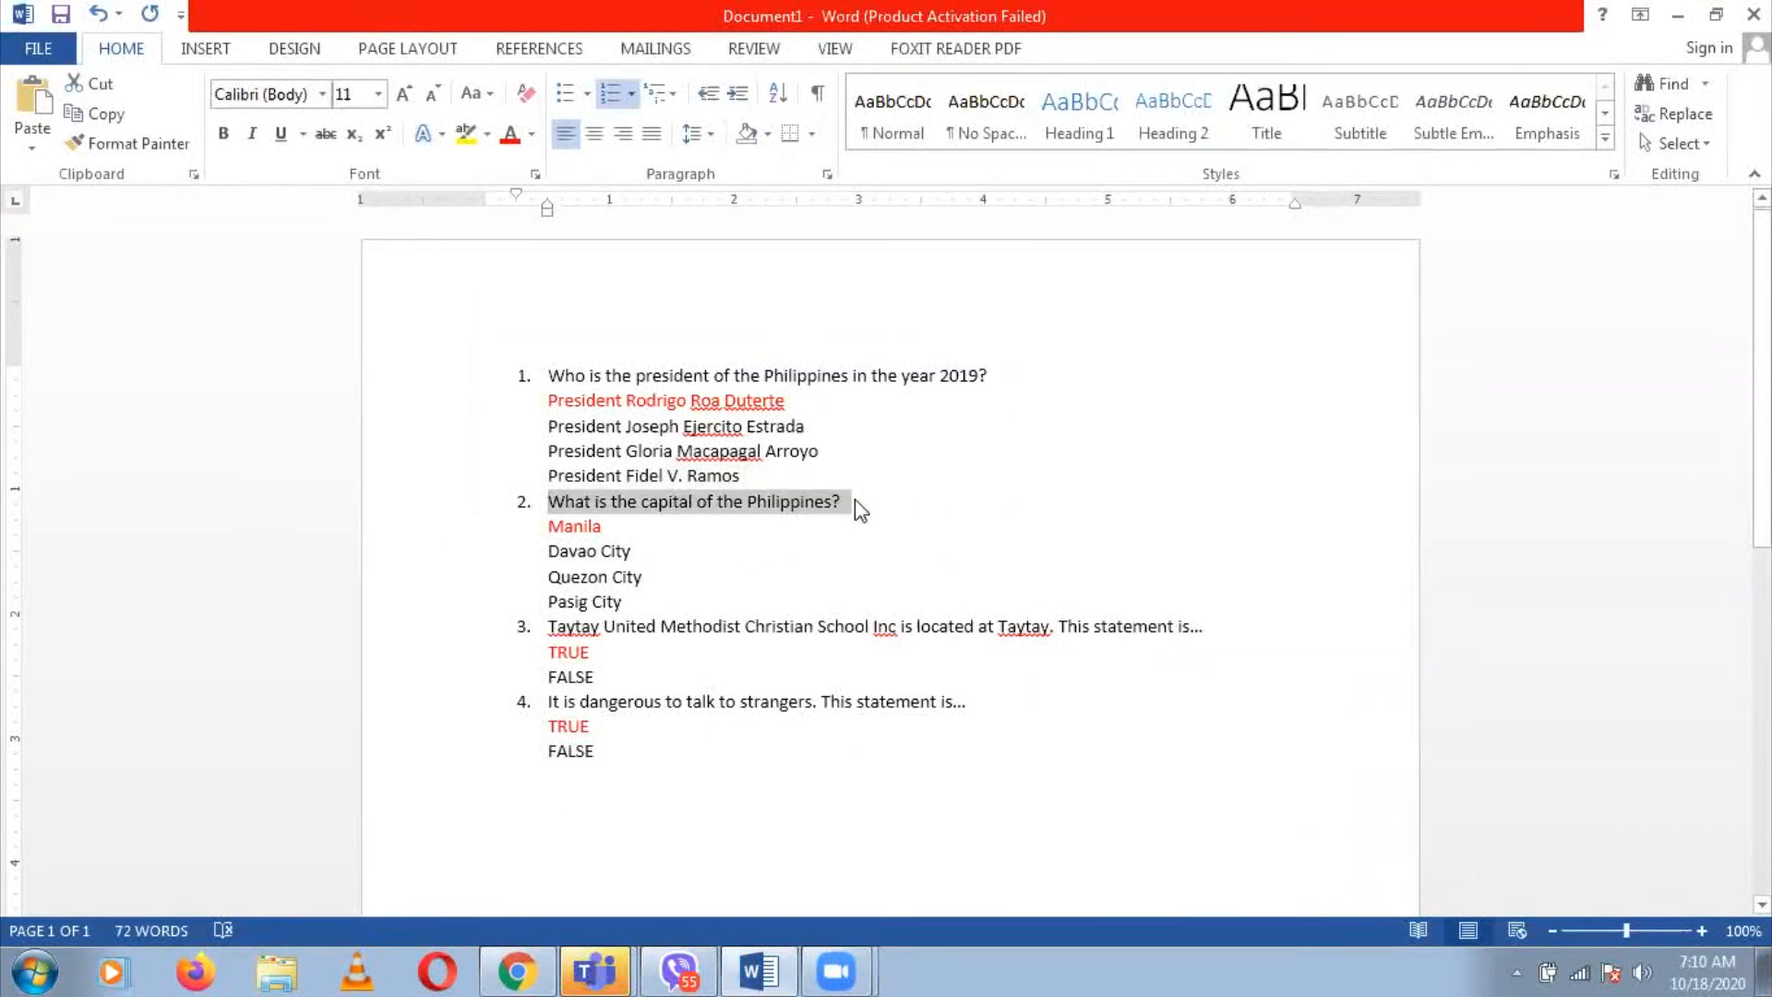
key("alt+Tab")
type("2.\tWhat is the capital of the Philippines?")
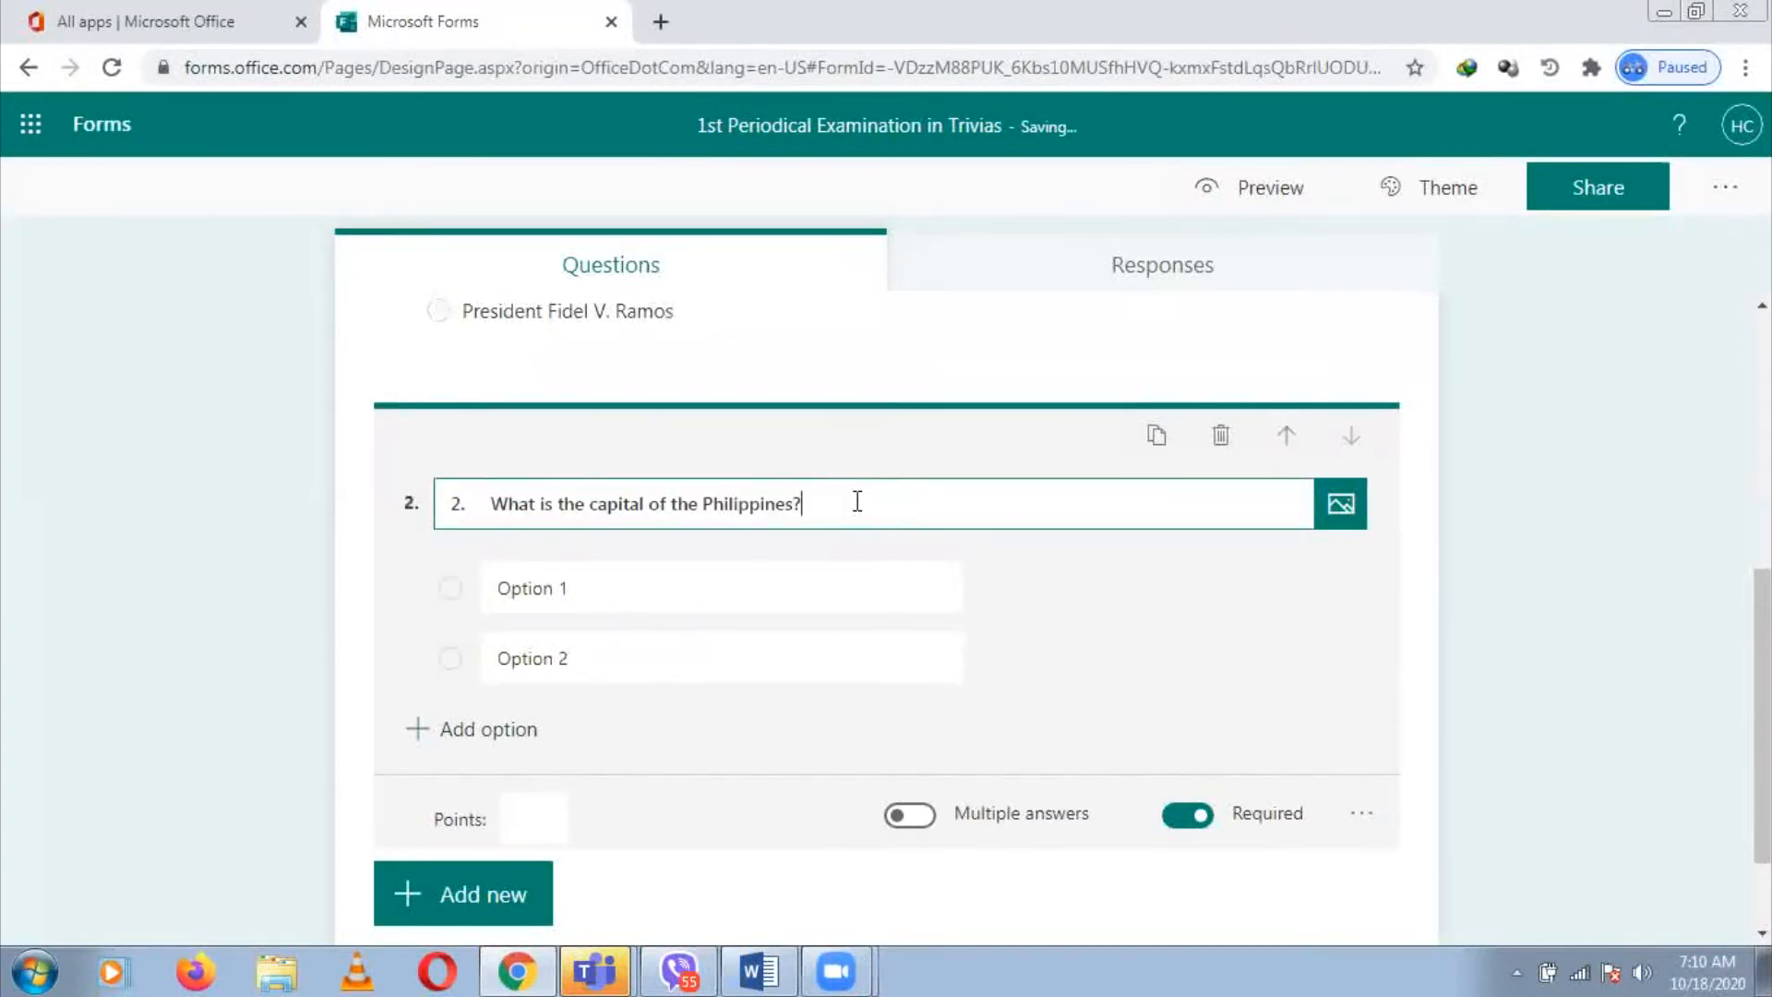
key("Left")
key("Left")
key("Left")
key("Left")
key("Left")
key("Left")
key("Left")
key("Left")
key("Left")
key("Left")
key("Left")
key("Left")
key("Left")
key("Left")
key("Left")
key("Left")
key("Left")
key("Left")
key("Left")
key("Left")
key("BackSpace")
key("BackSpace")
key("BackSpace")
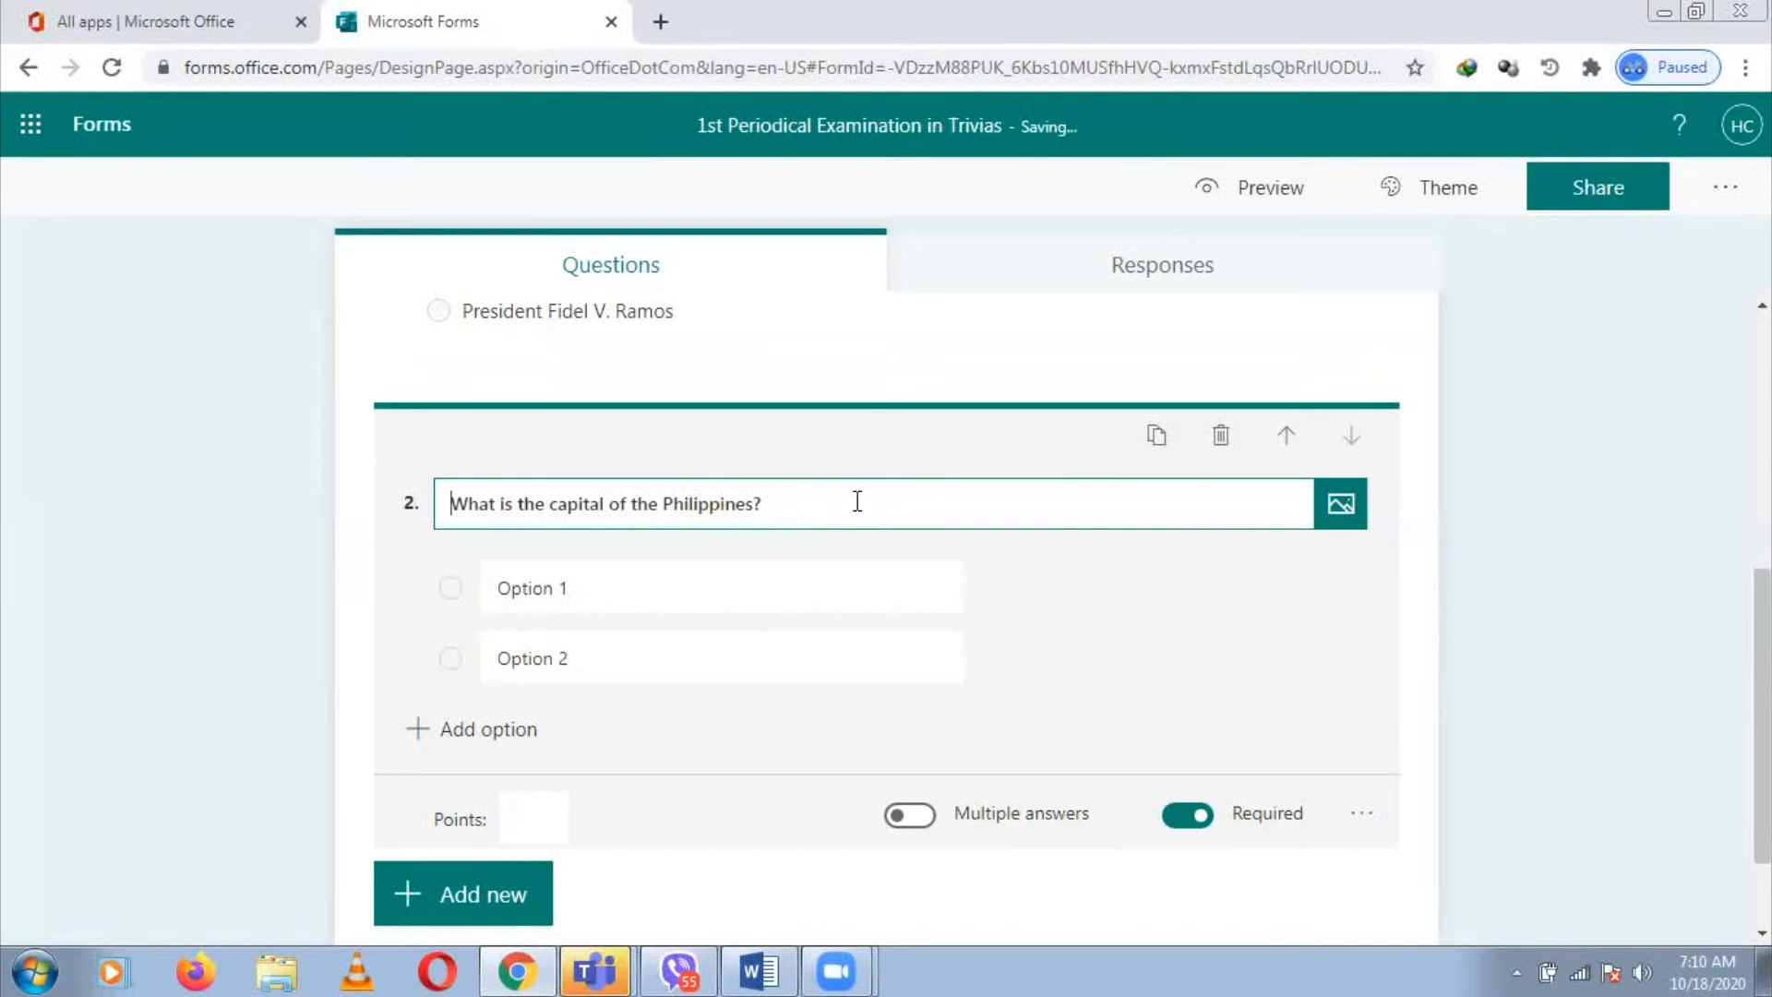
Paste Manila as the first option and mark it the correct answer
left_click(779, 584)
key("alt+Tab")
left_click_drag(547, 526, 616, 531)
key("ctrl+c")
key("alt+Tab")
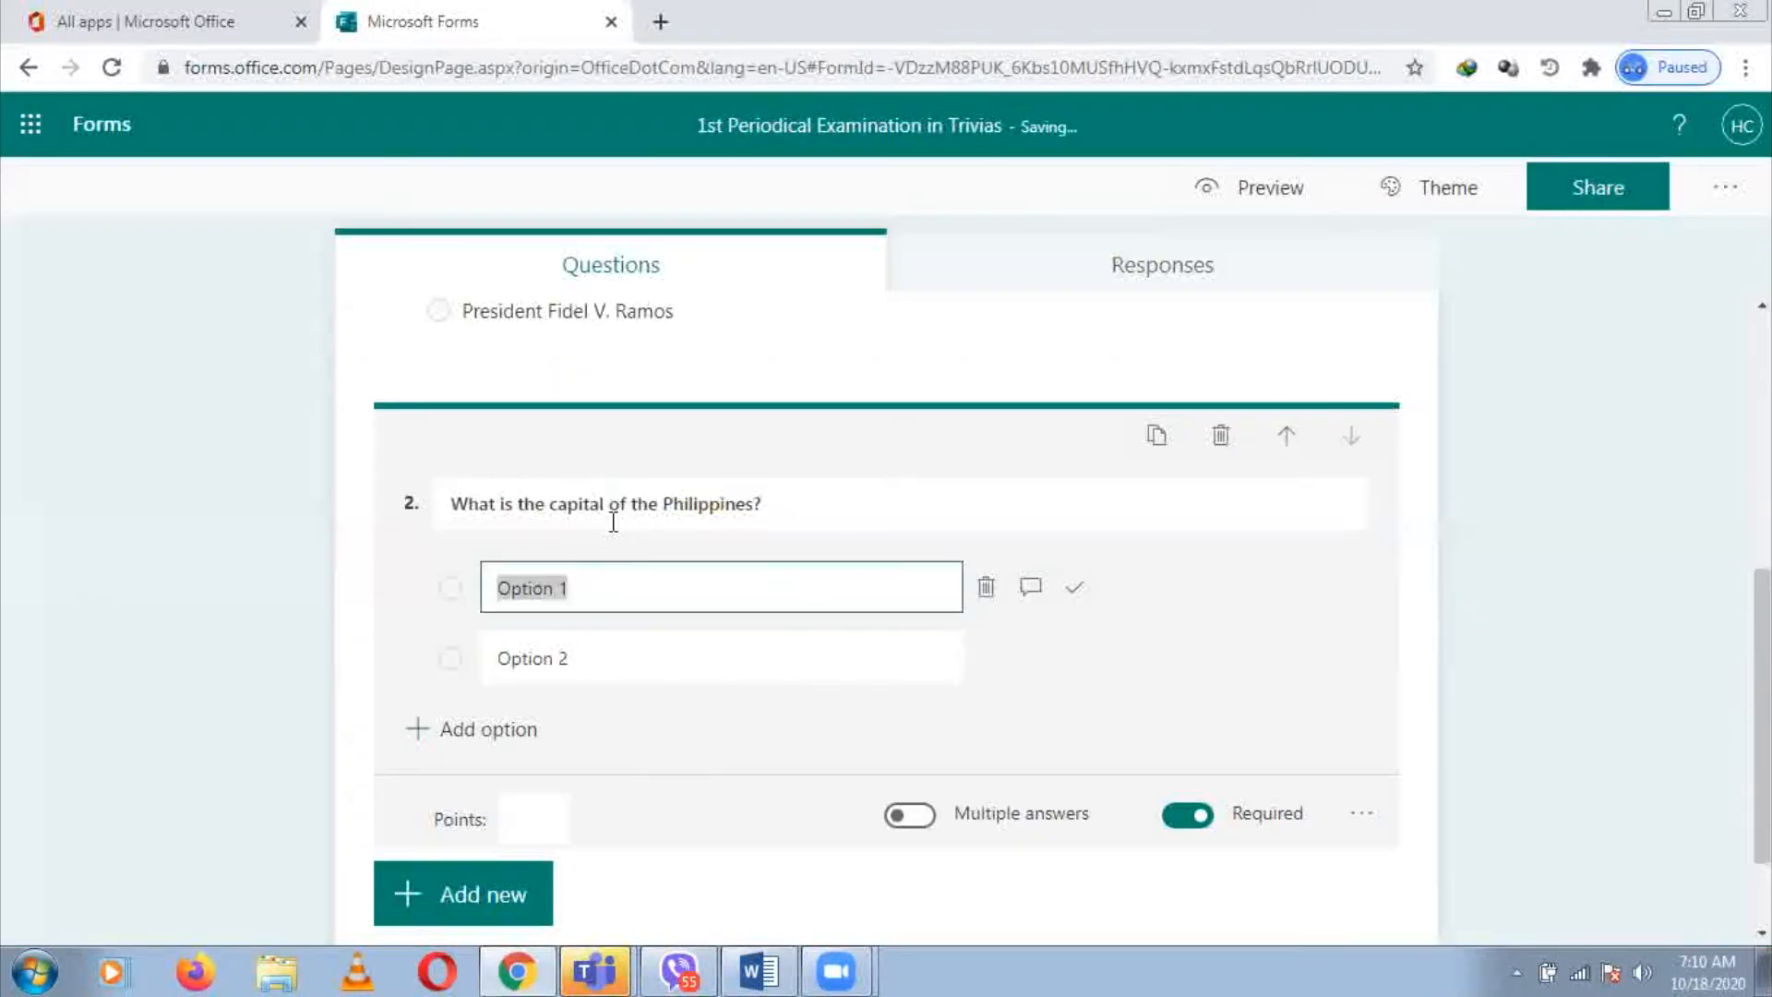
key("ctrl+v")
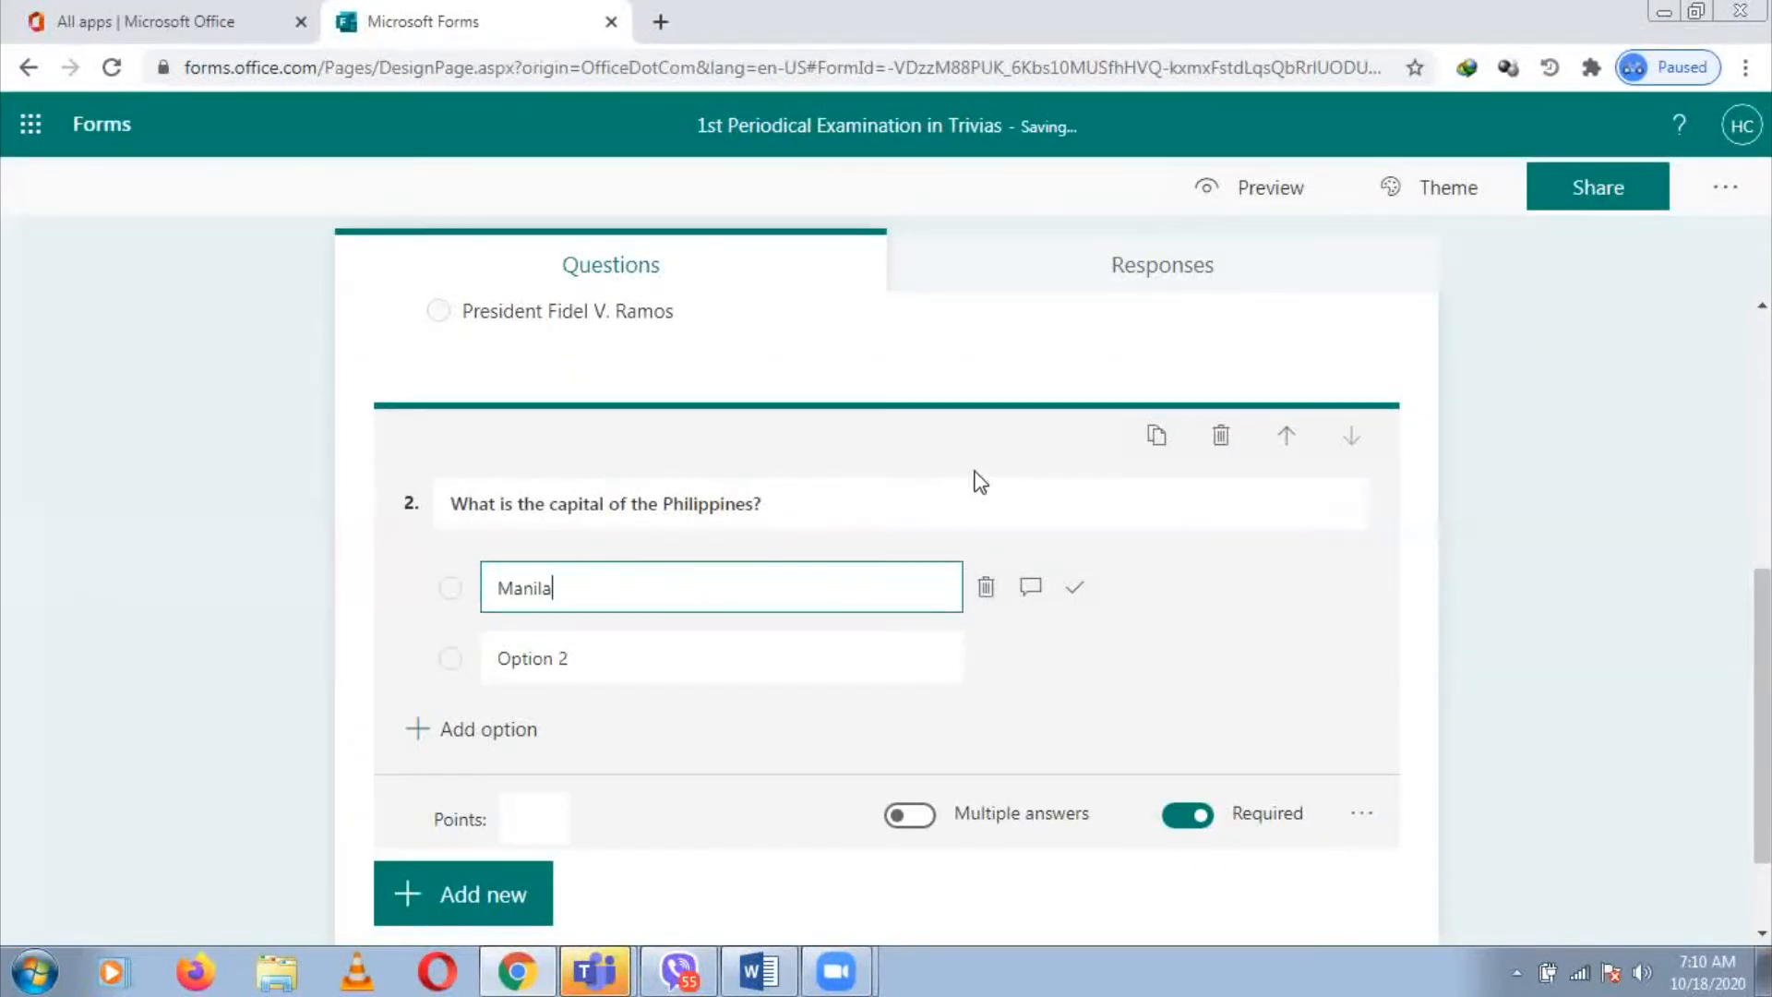
left_click(1074, 591)
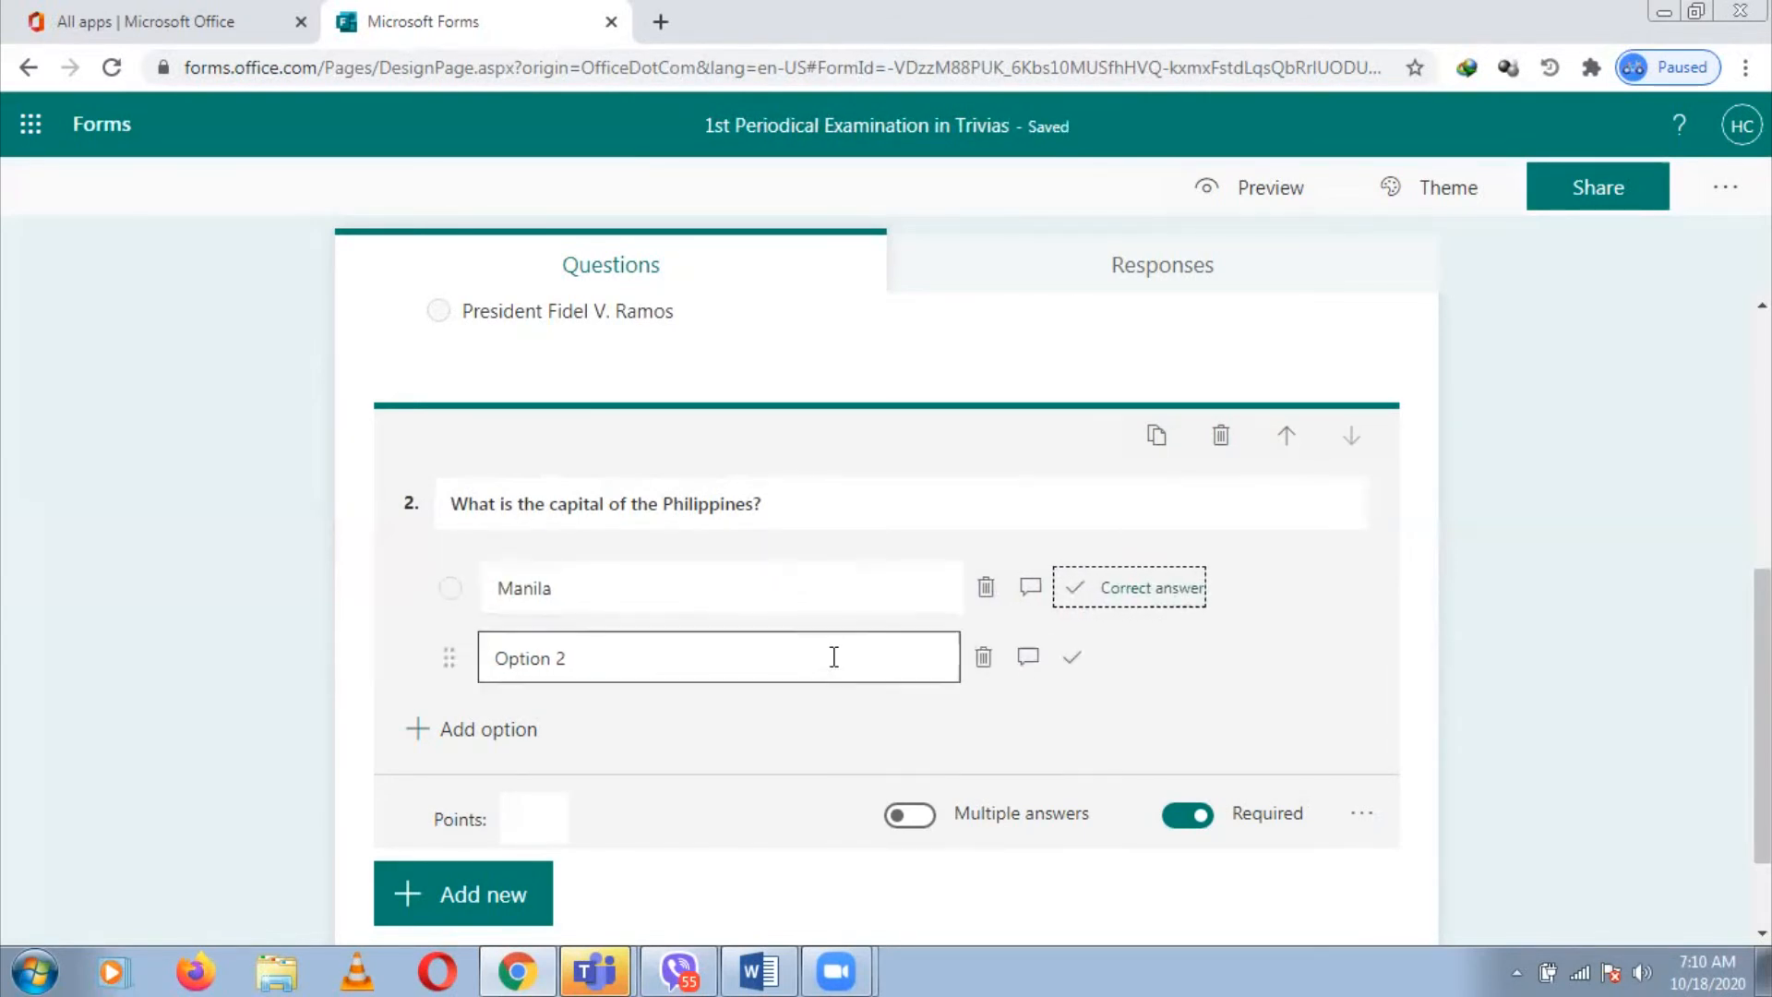
Copy Davao City from Word into the second option
left_click(832, 657)
key("alt+Tab")
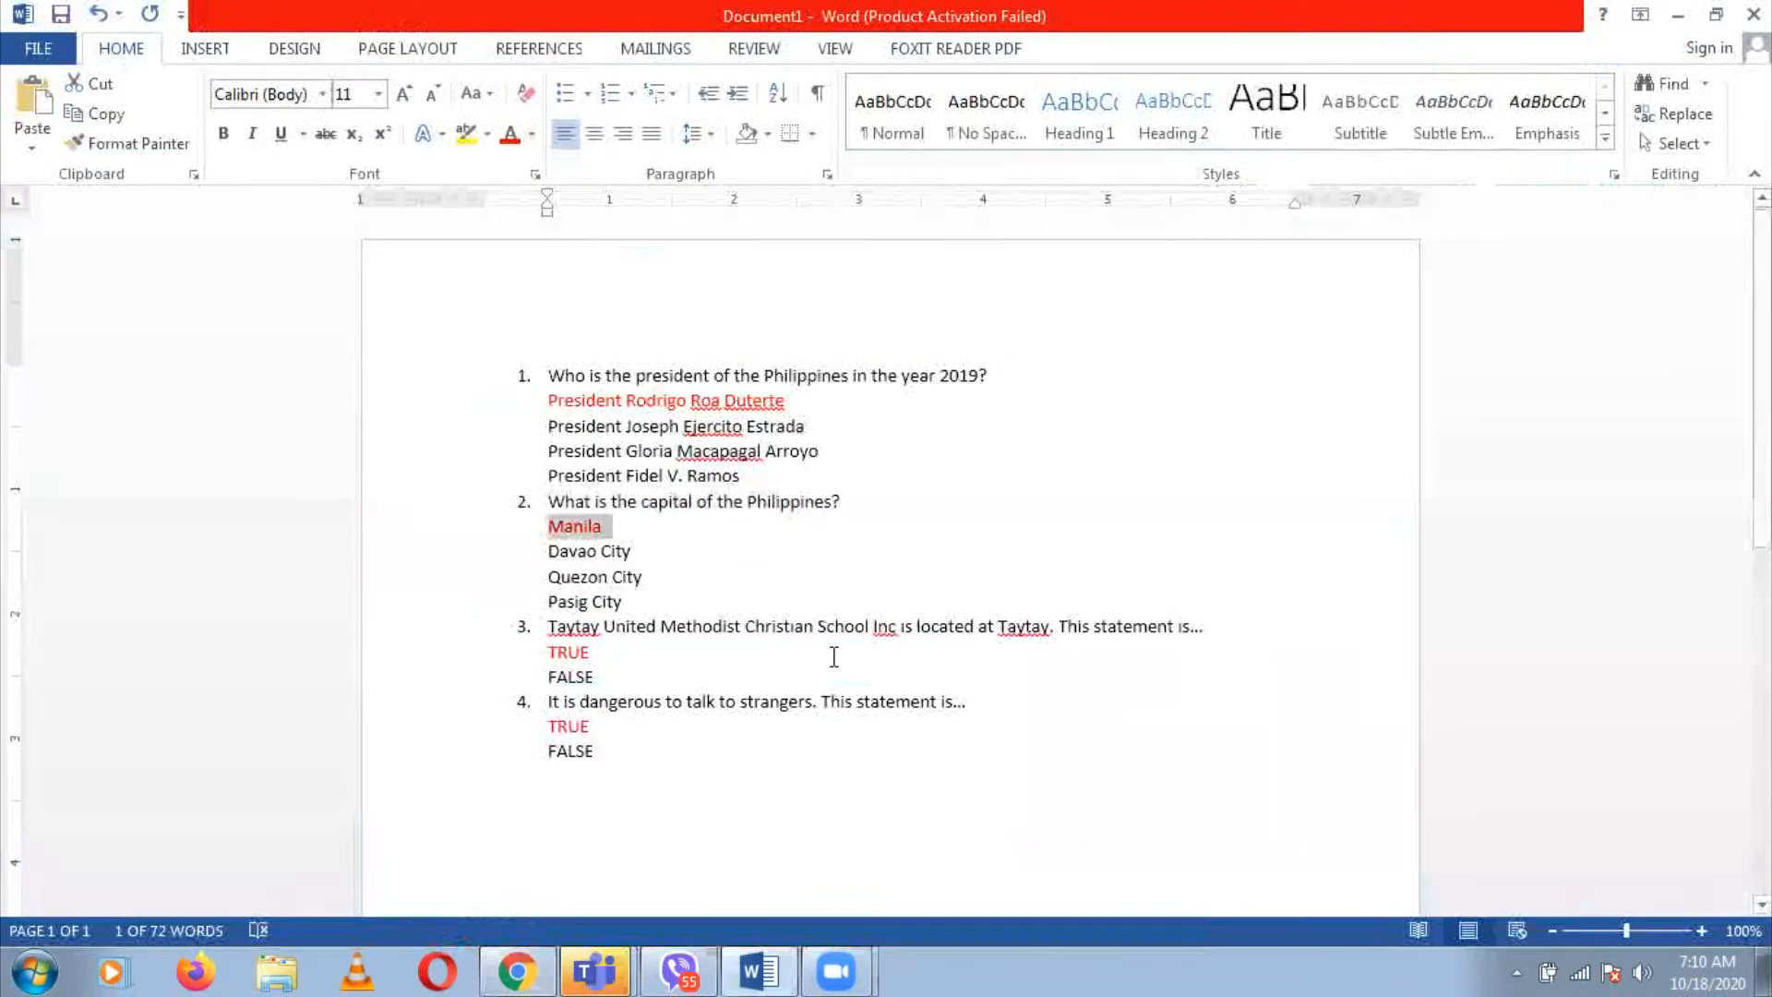
left_click(548, 551)
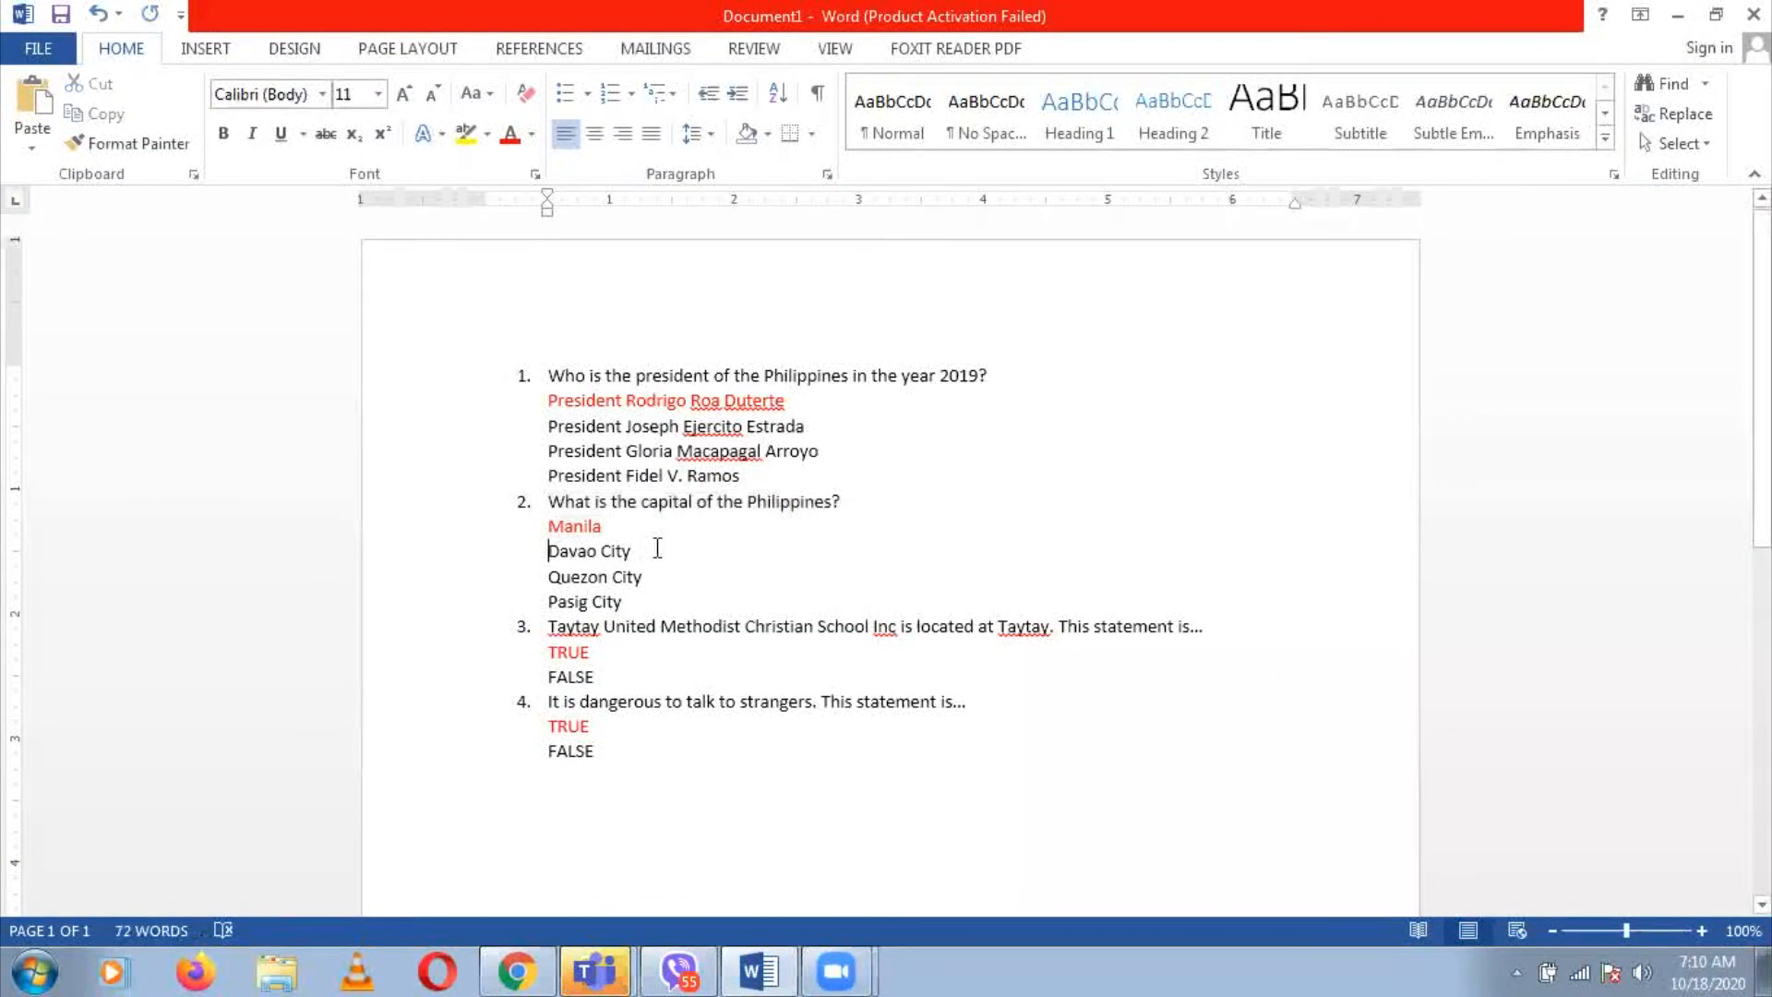
left_click(661, 553, "shift")
key("ctrl+c")
key("alt+Tab")
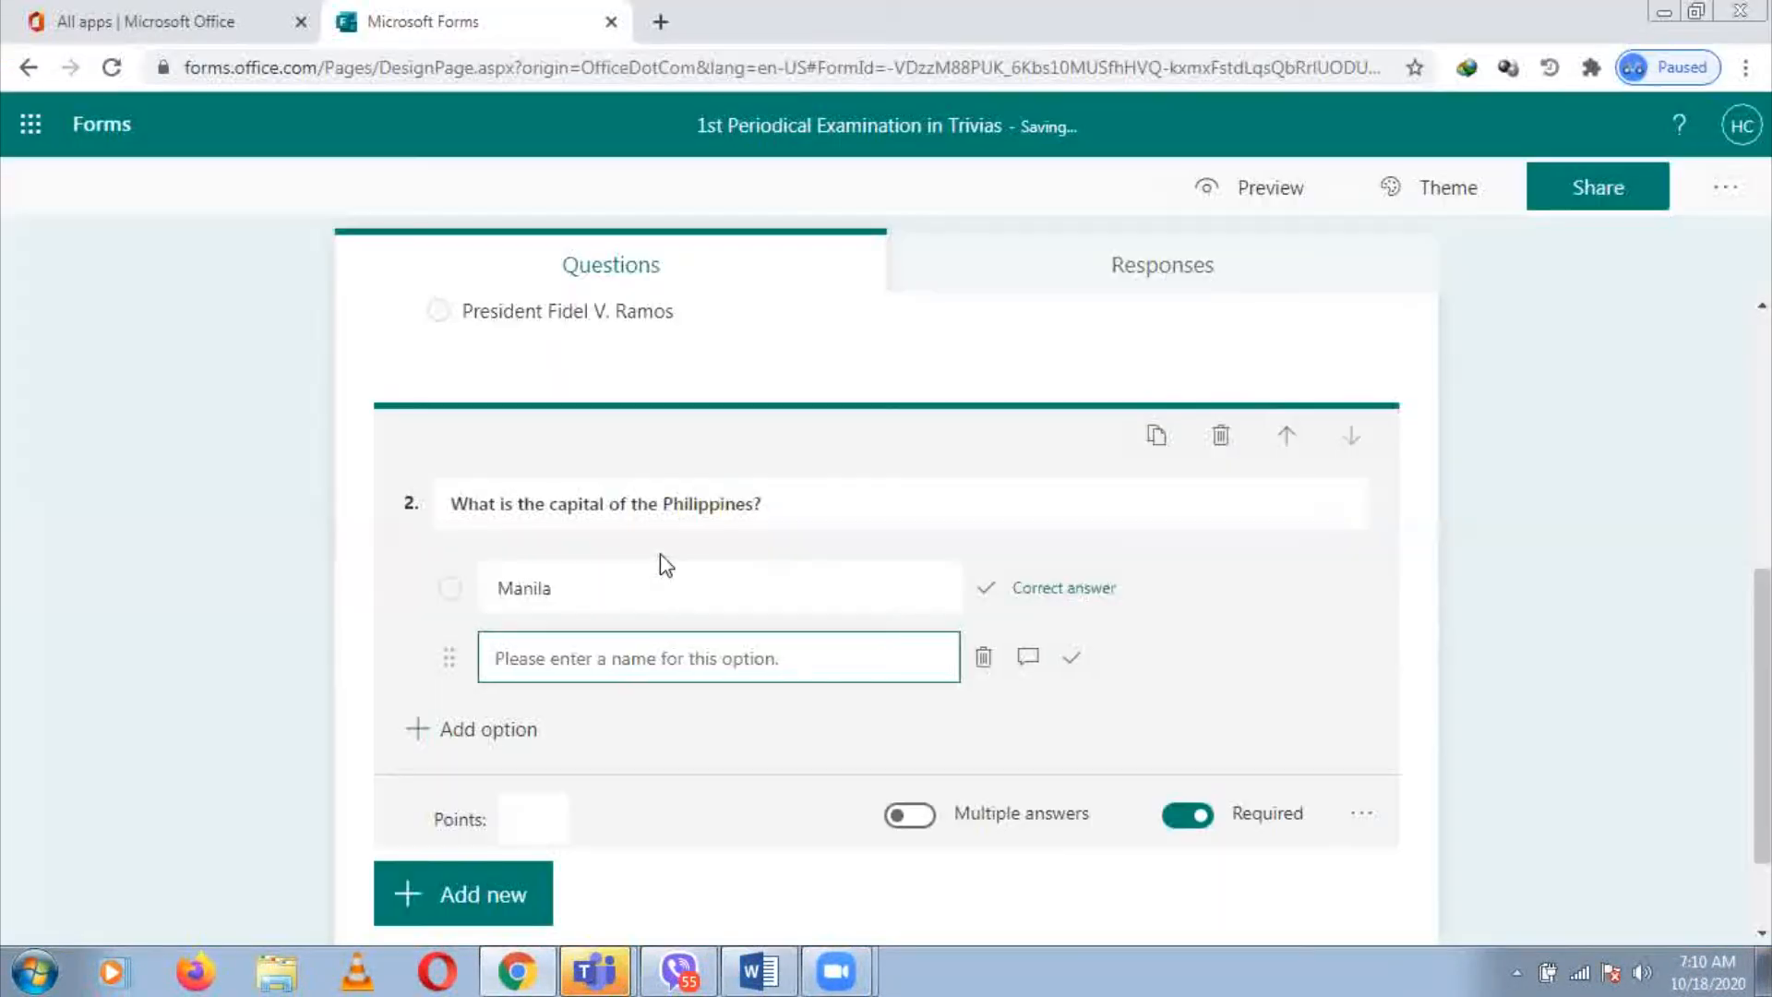
key("ctrl+v")
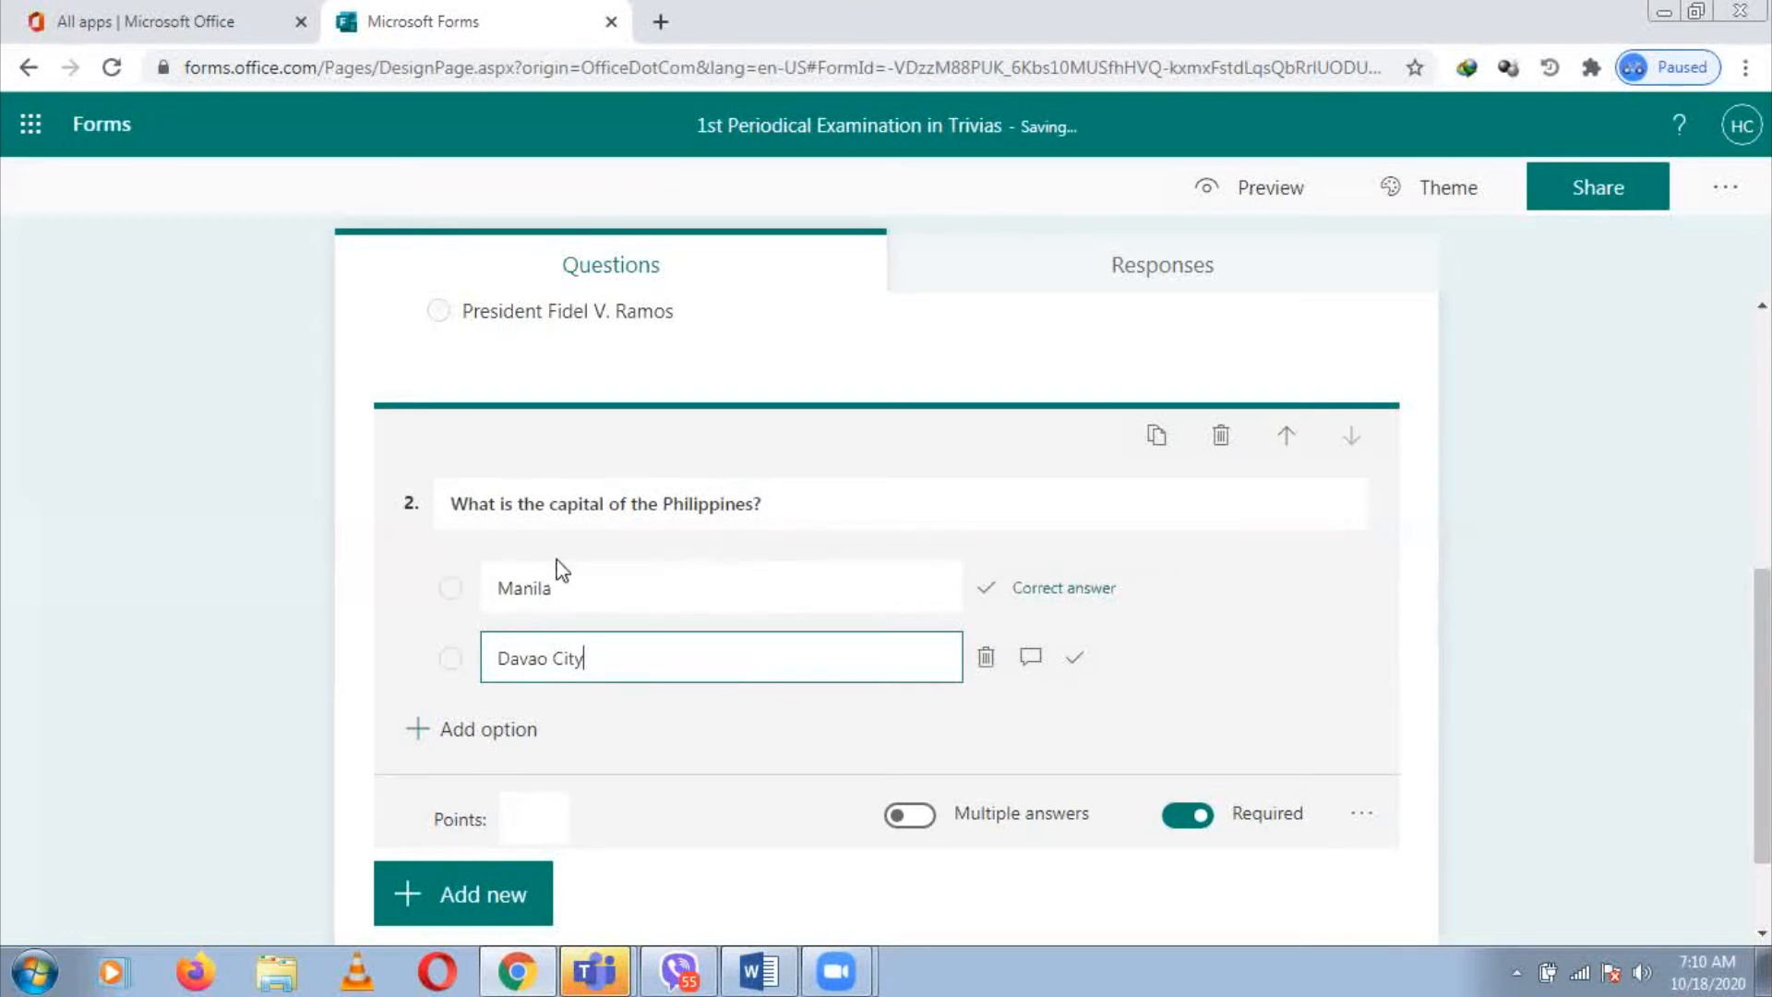
Add Quezon City as the third option
left_click(486, 734)
key("BackSpace")
key("alt+Tab")
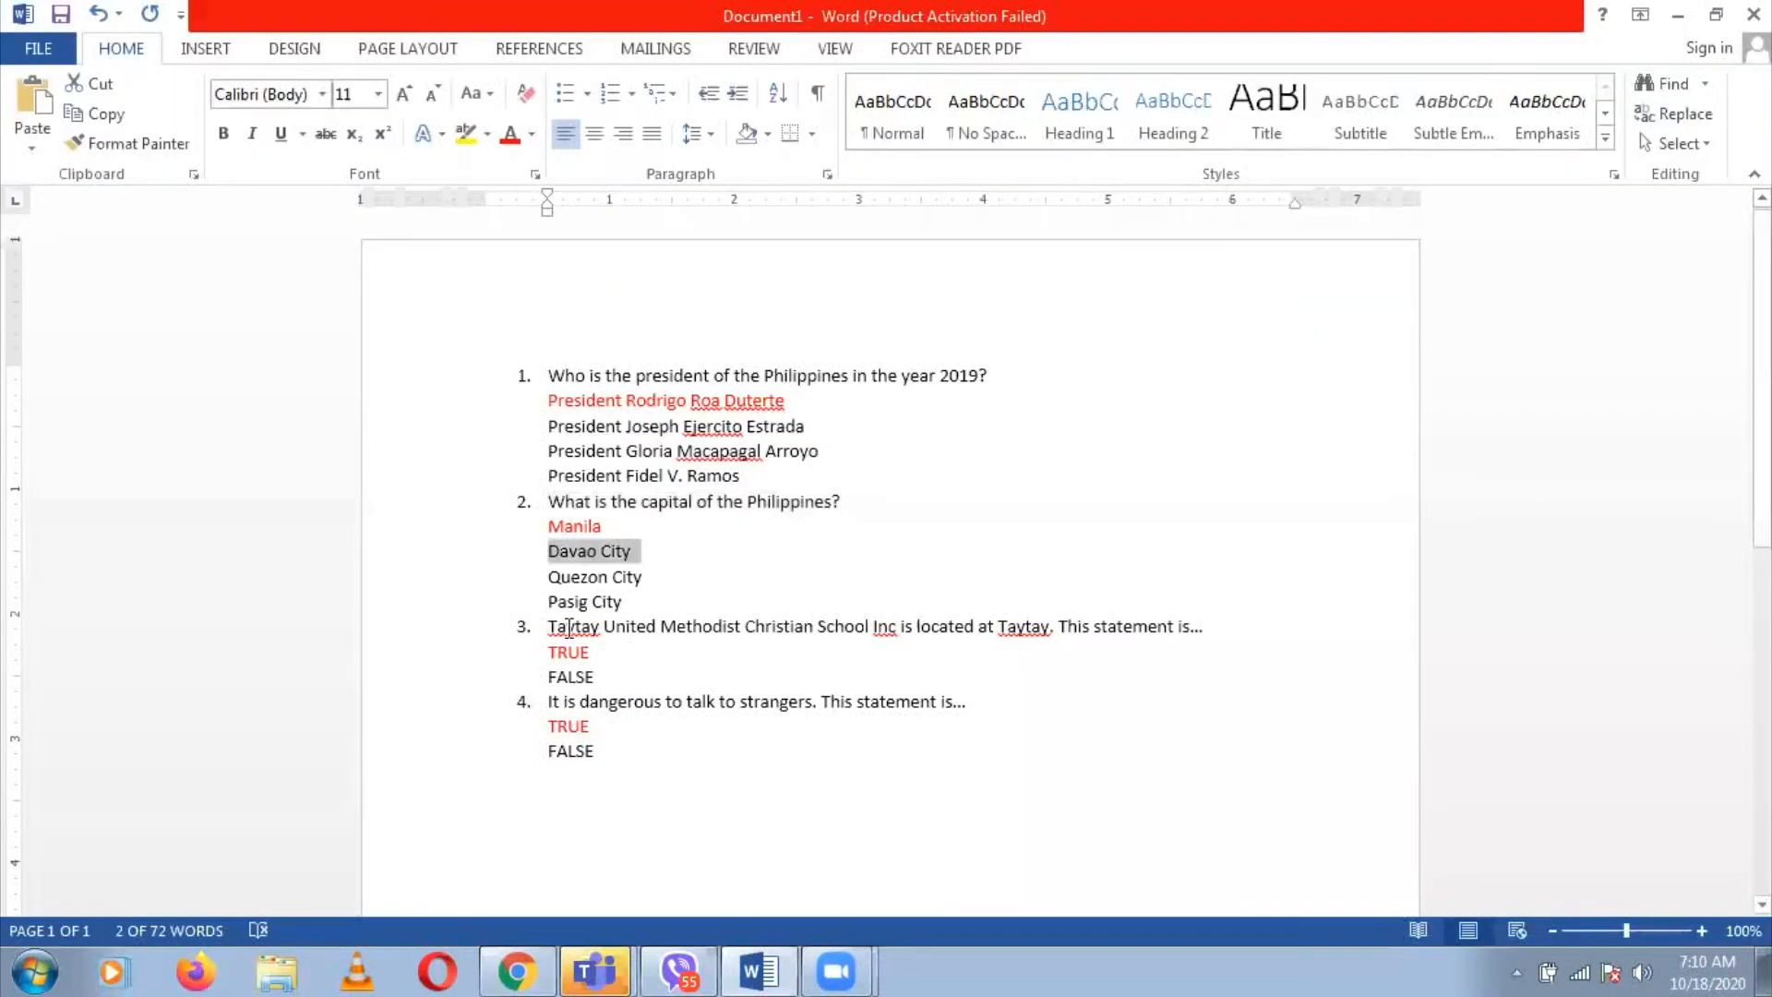
left_click(550, 582)
left_click(661, 591, "shift")
key("ctrl+c")
key("alt+Tab")
key("ctrl+v")
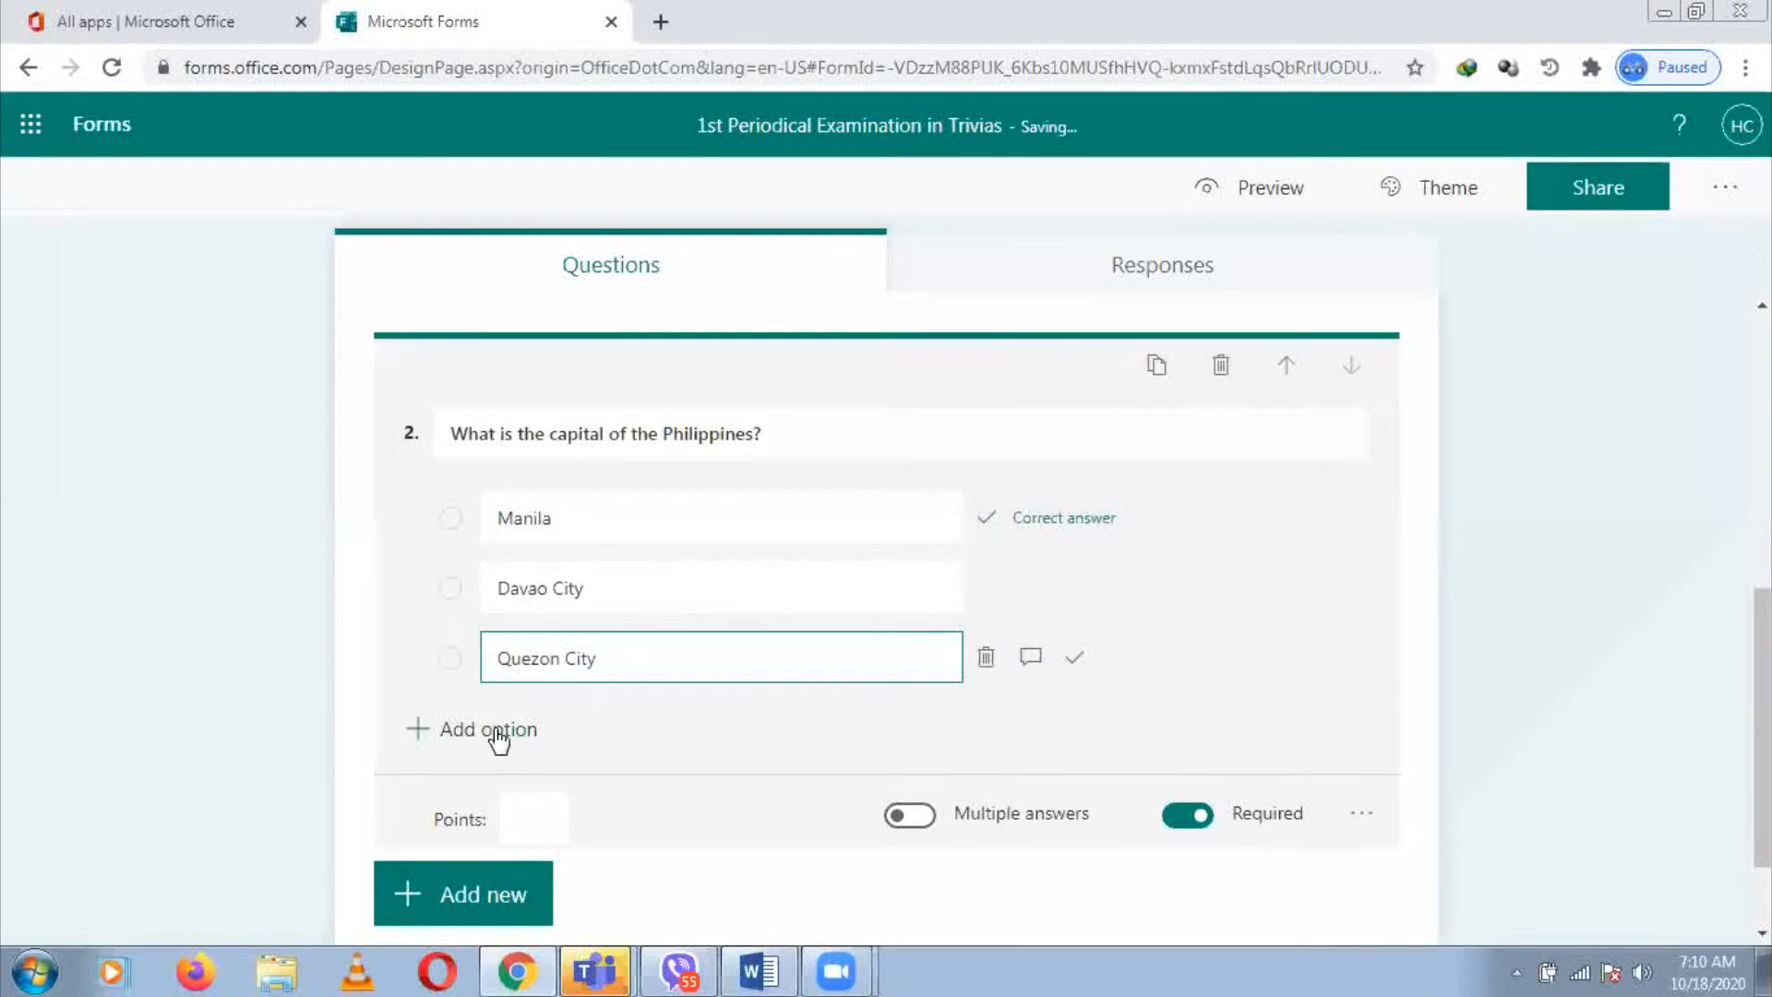
Add Pasig City as the fourth option and toggle Shuffle options for question 2
left_click(497, 736)
key("BackSpace")
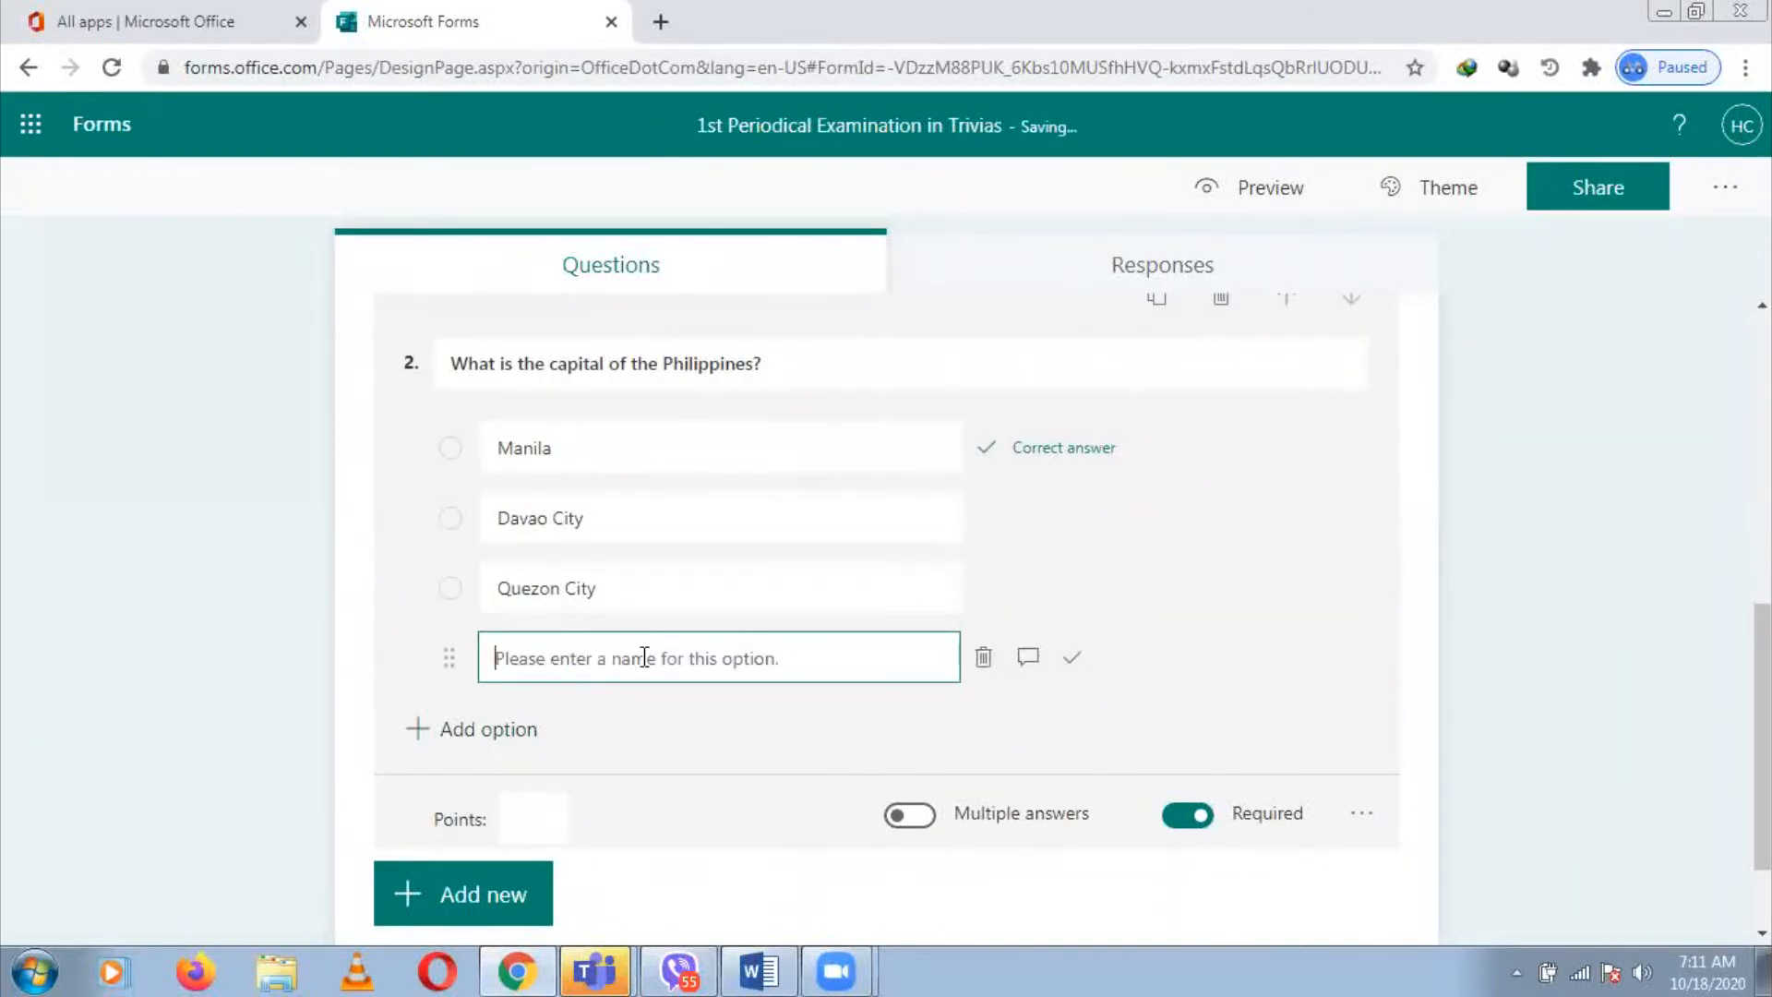
key("alt+Tab")
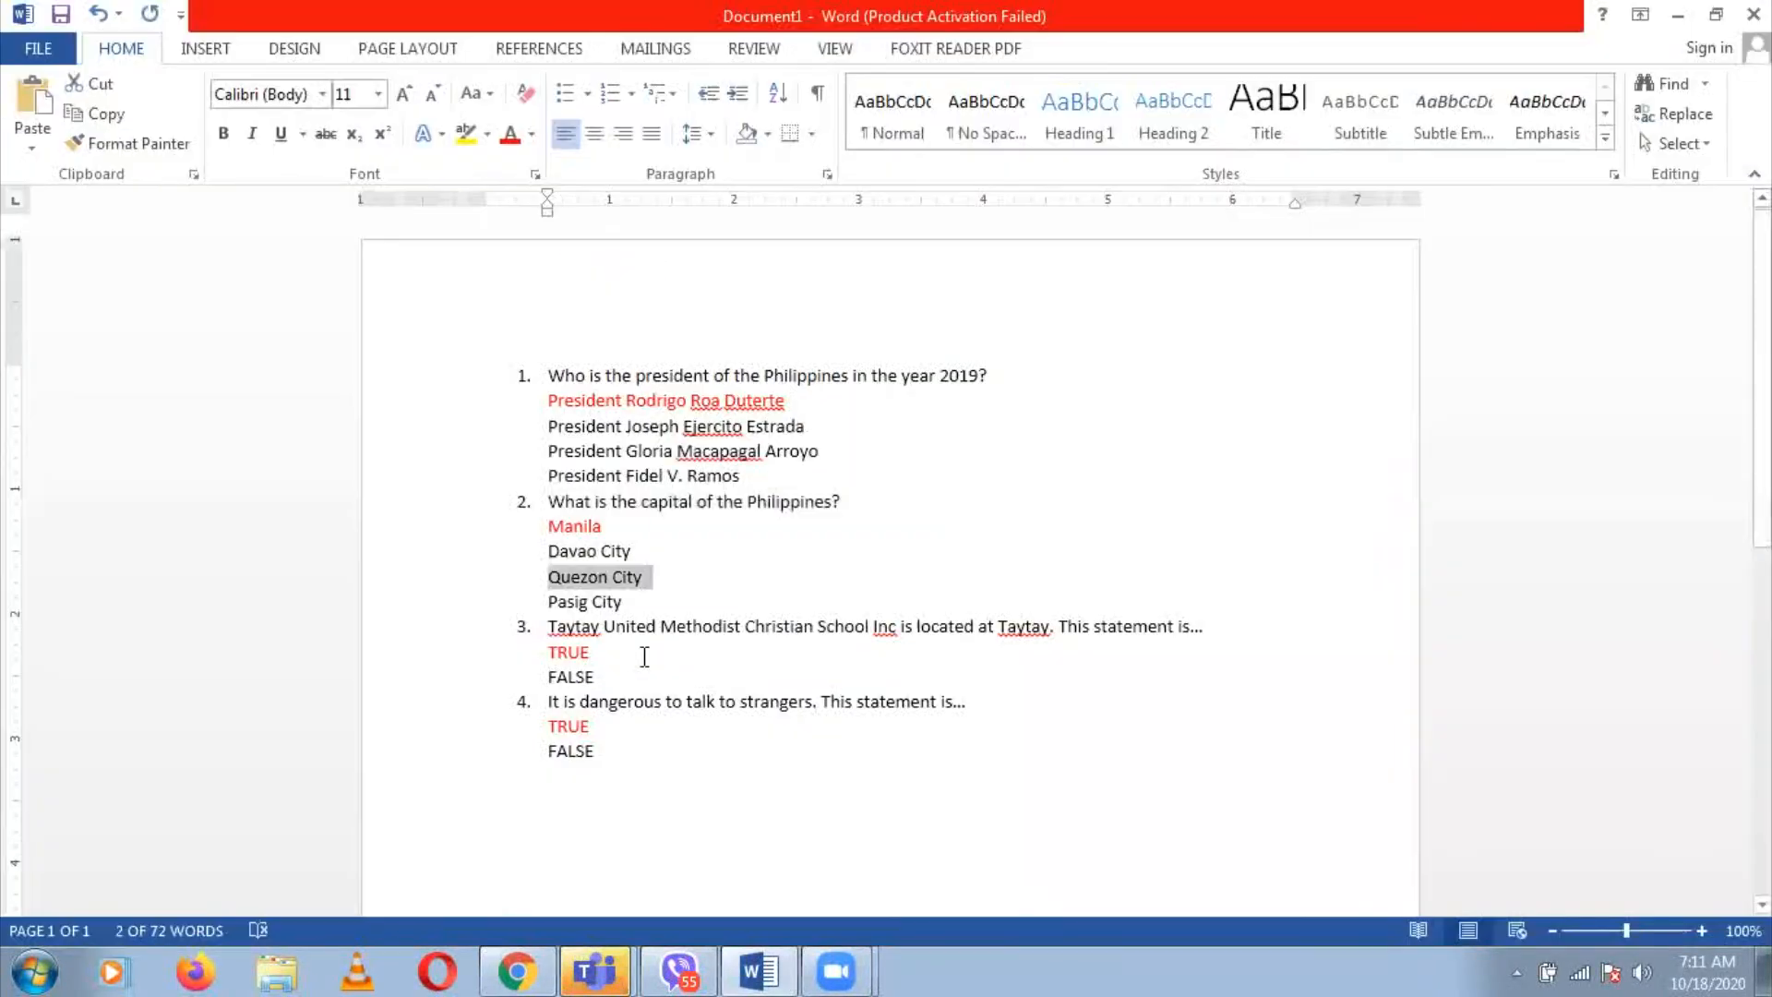
left_click(550, 601)
left_click_drag(550, 601, 658, 607)
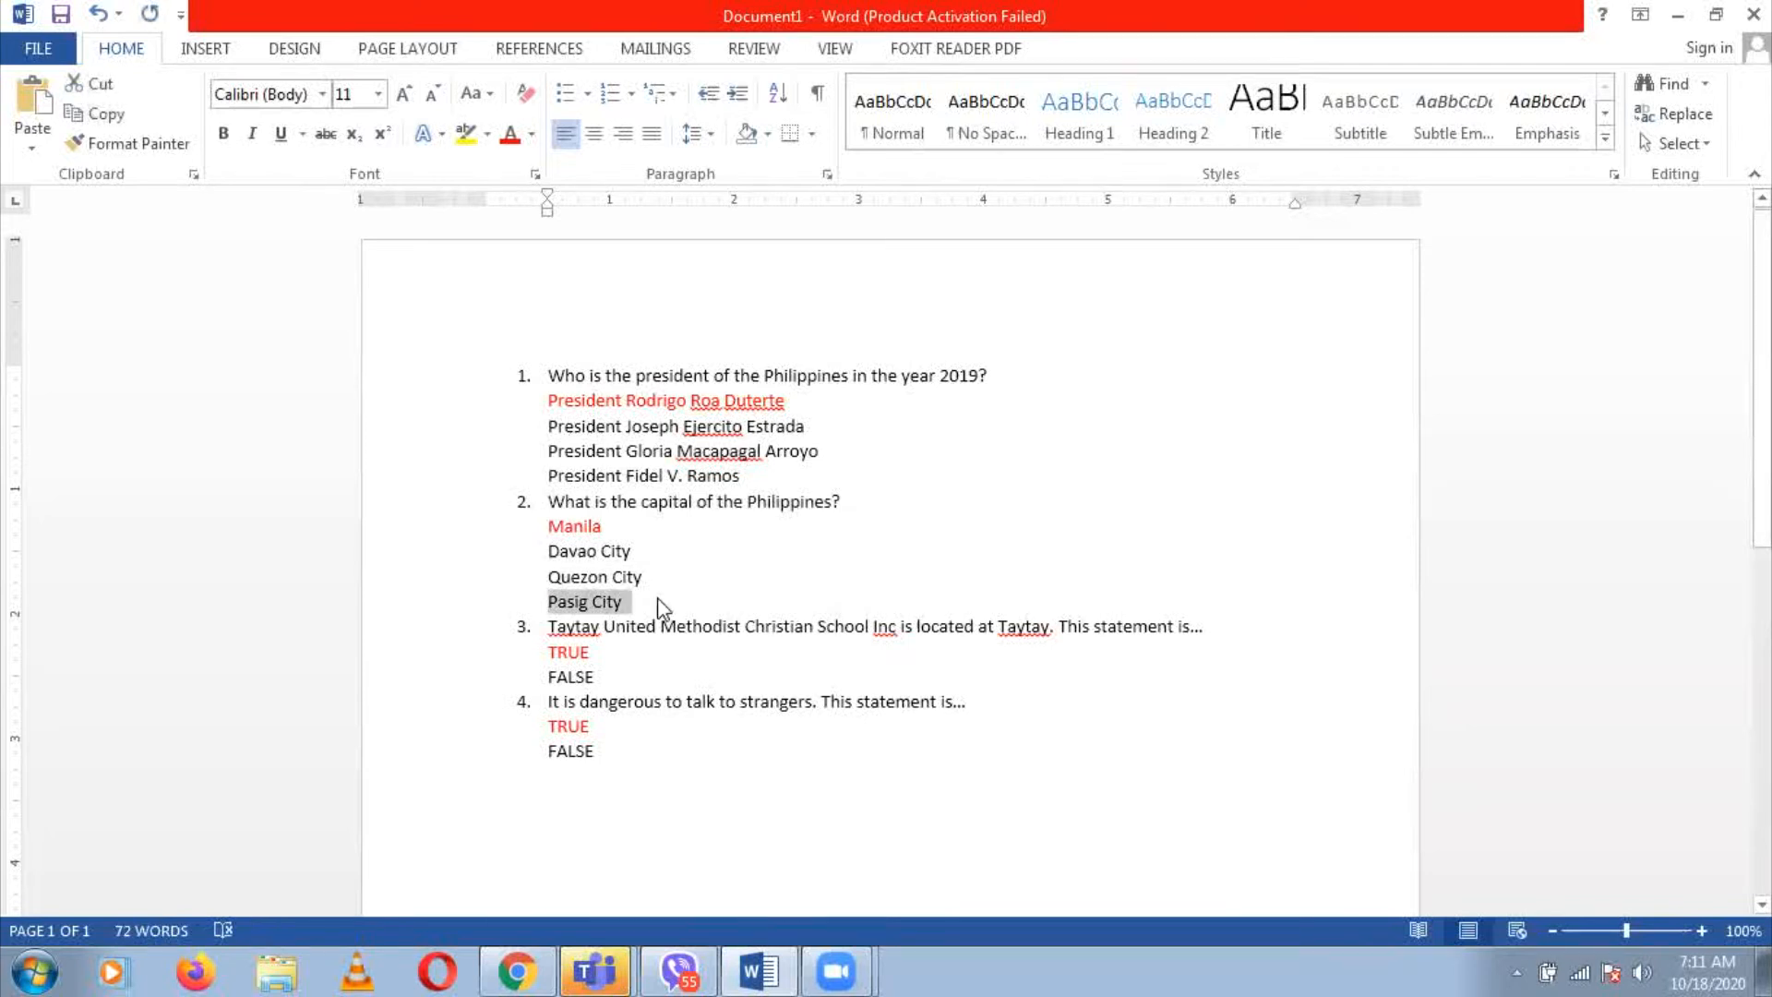
key("alt+Tab")
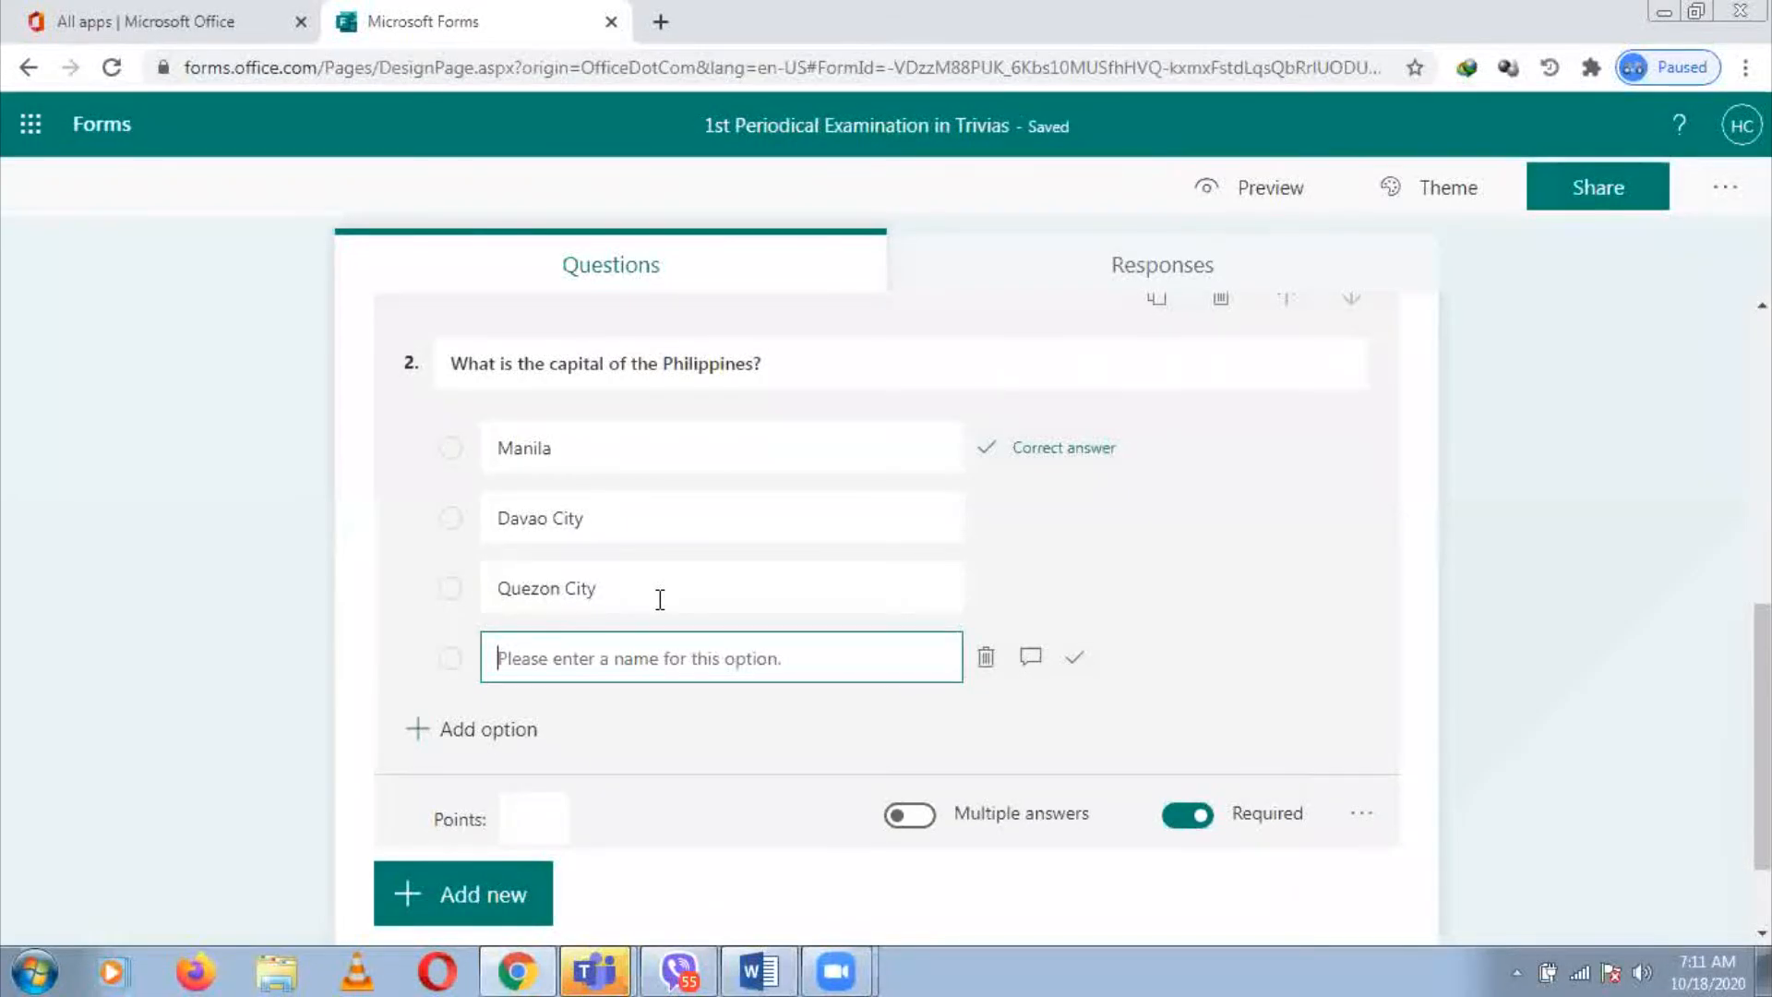
key("ctrl+v")
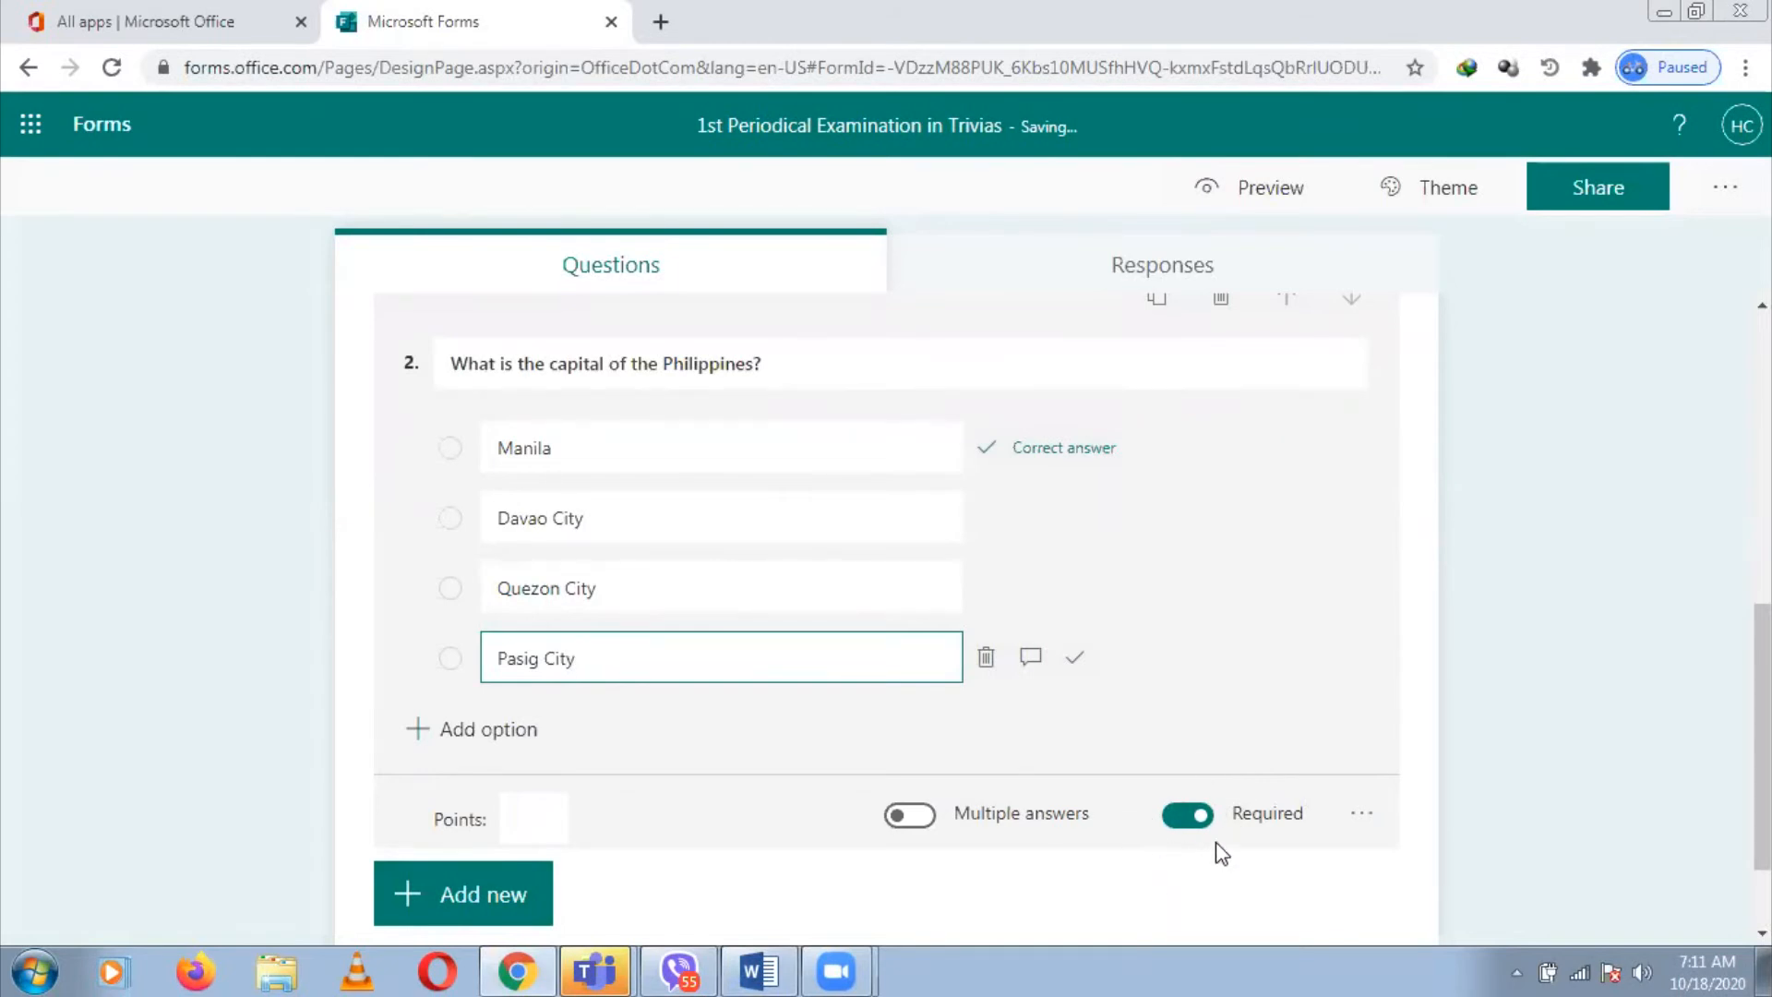
left_click(1361, 815)
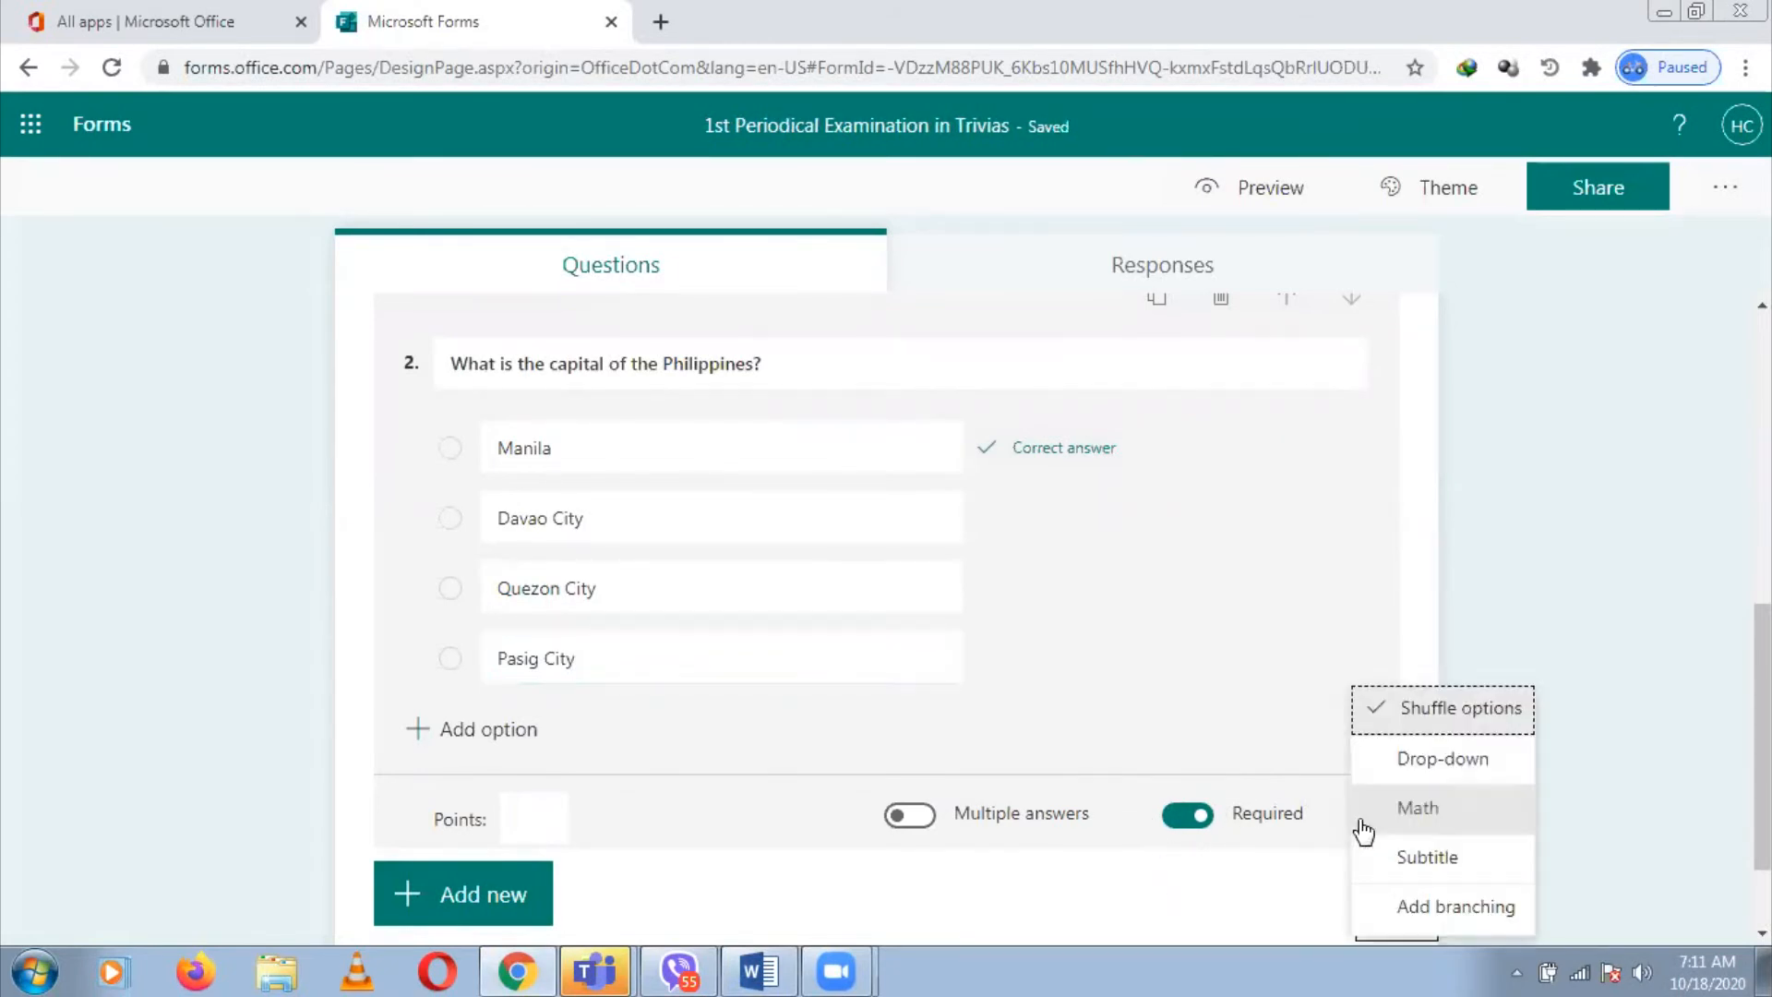
left_click(1439, 716)
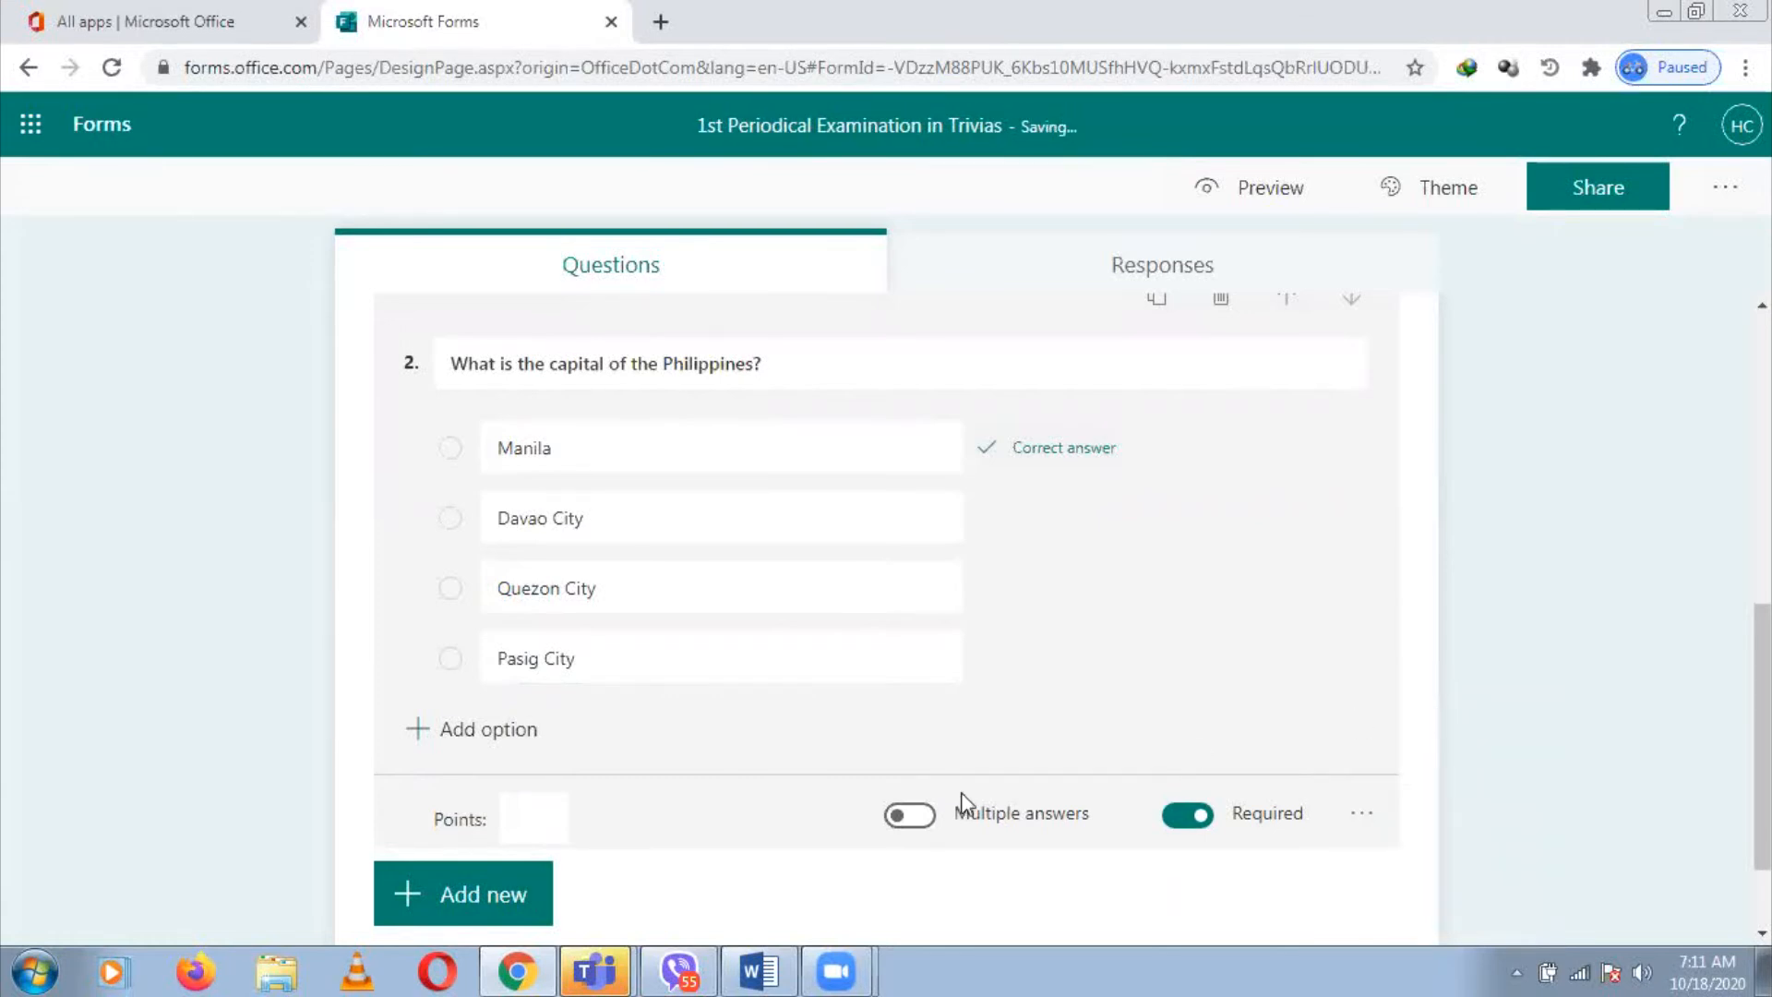
left_click(503, 896)
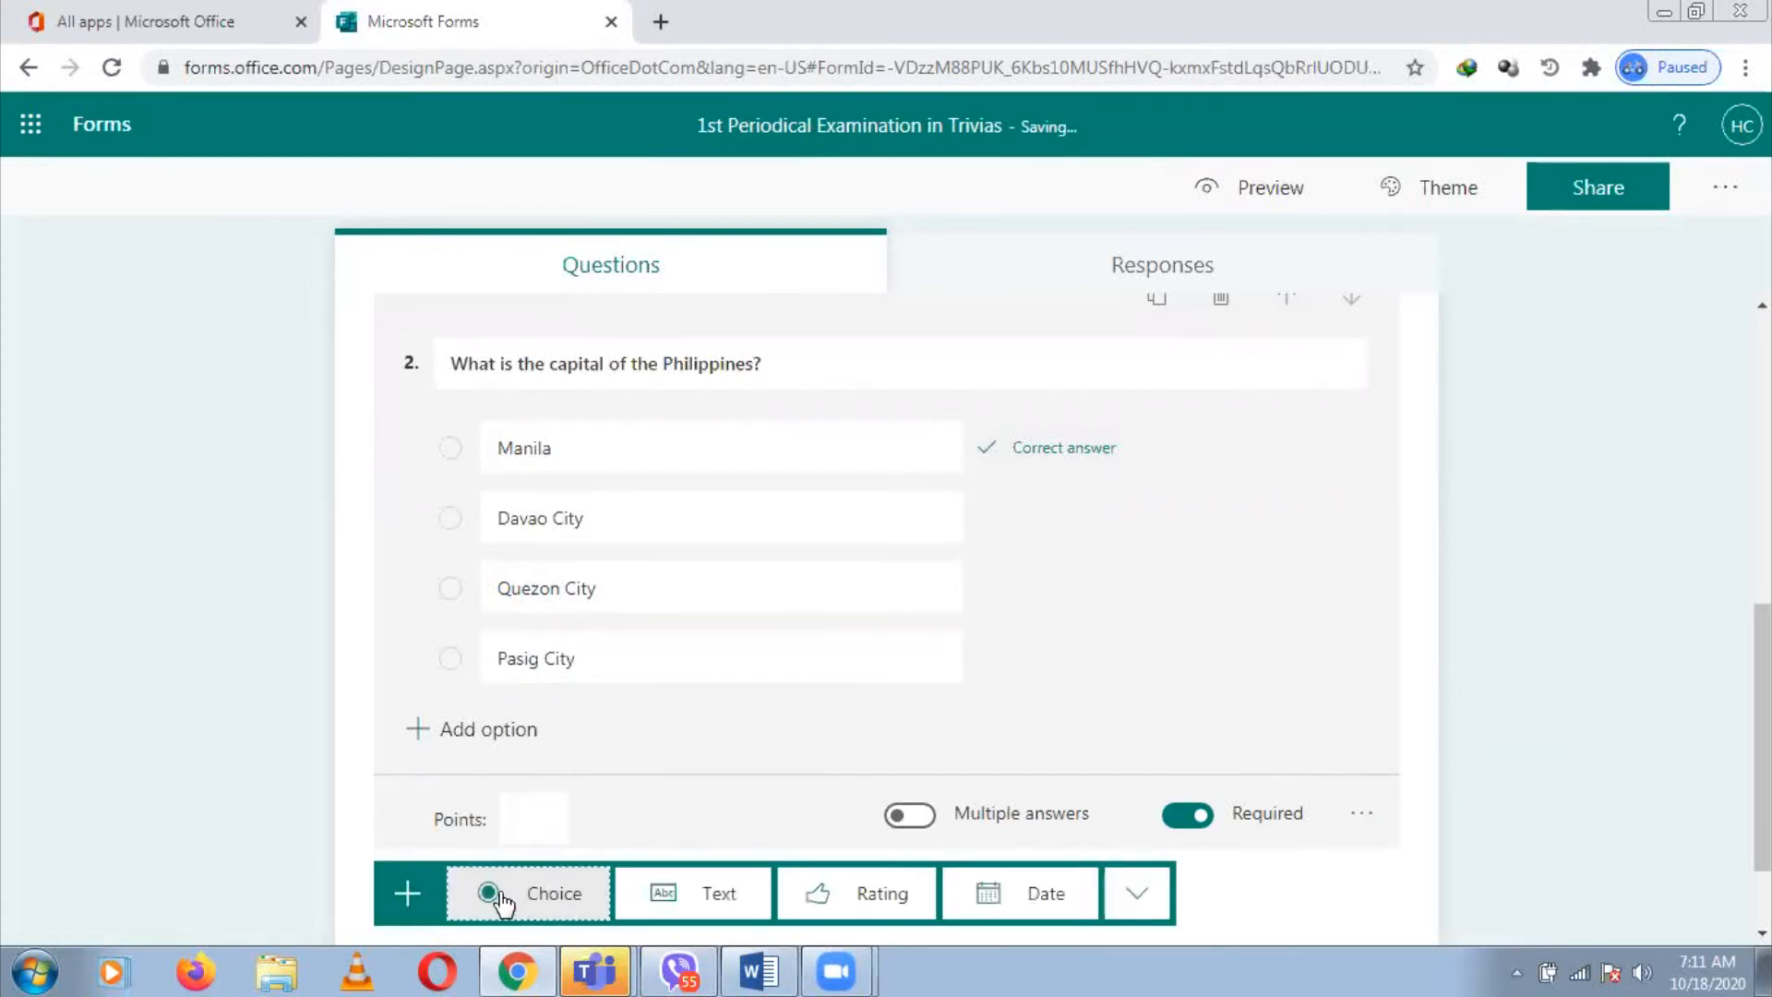
Add Choice question 3 titled with the Taytay United Methodist Christian School statement
left_click(553, 893)
key("alt+Tab")
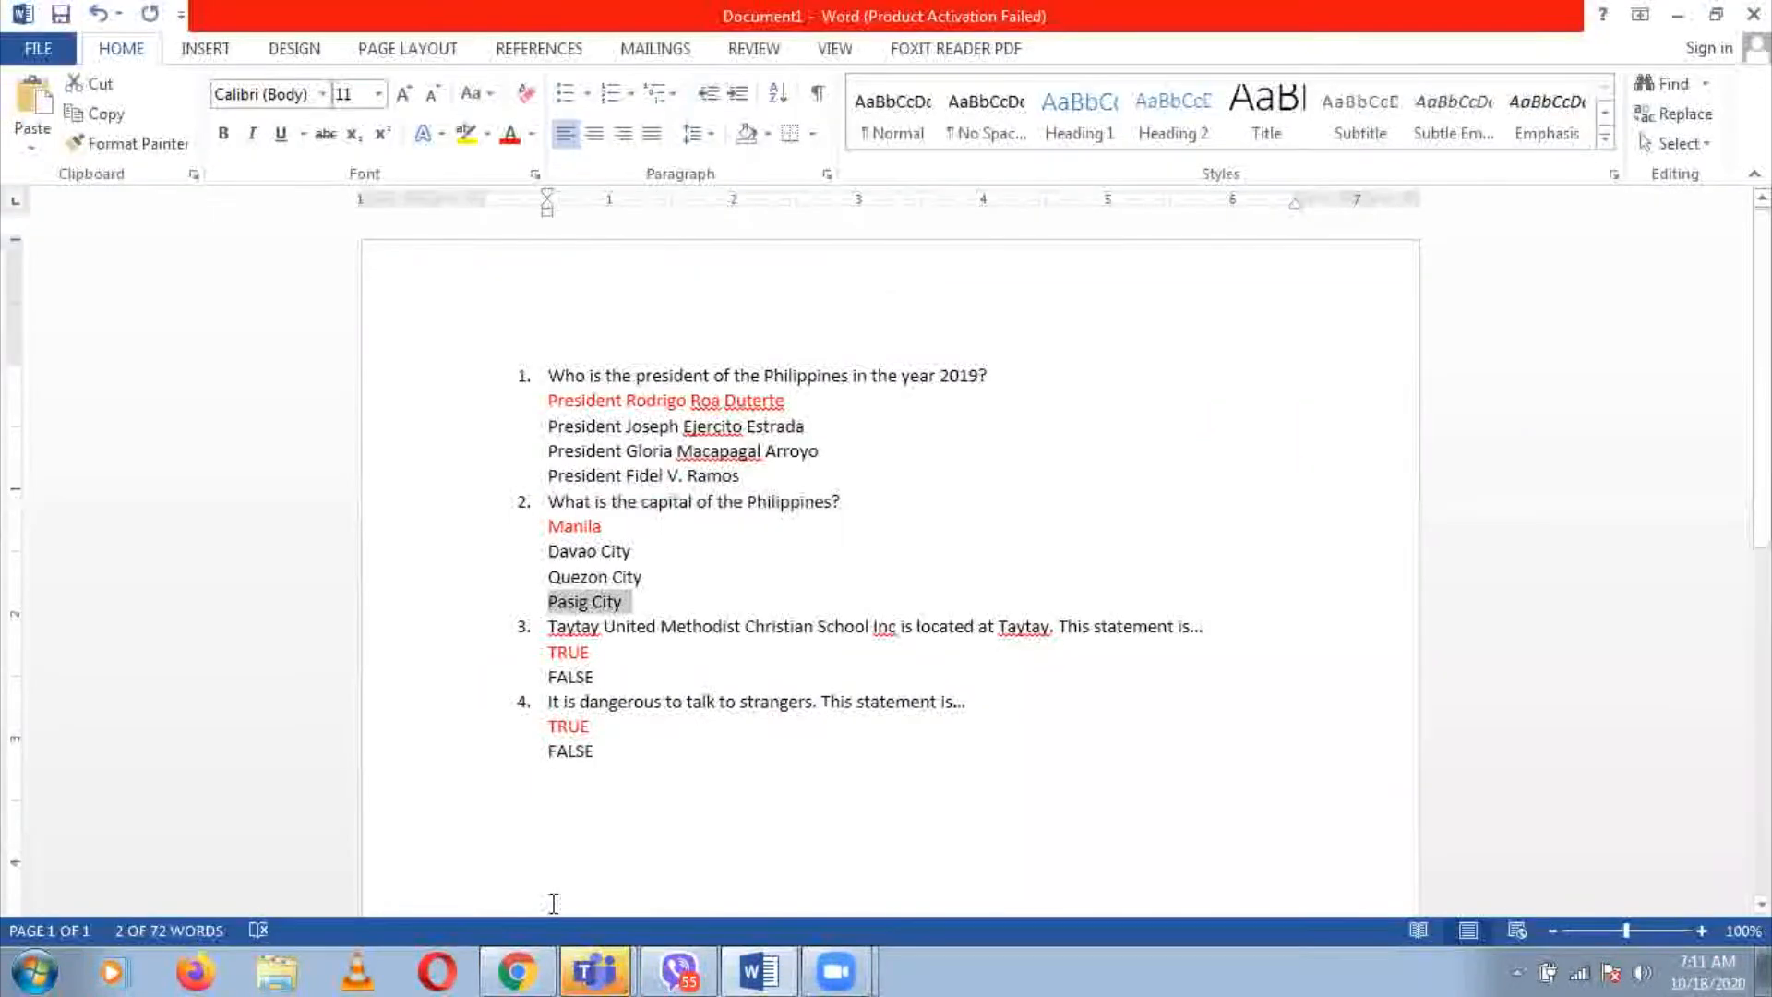
left_click(550, 626)
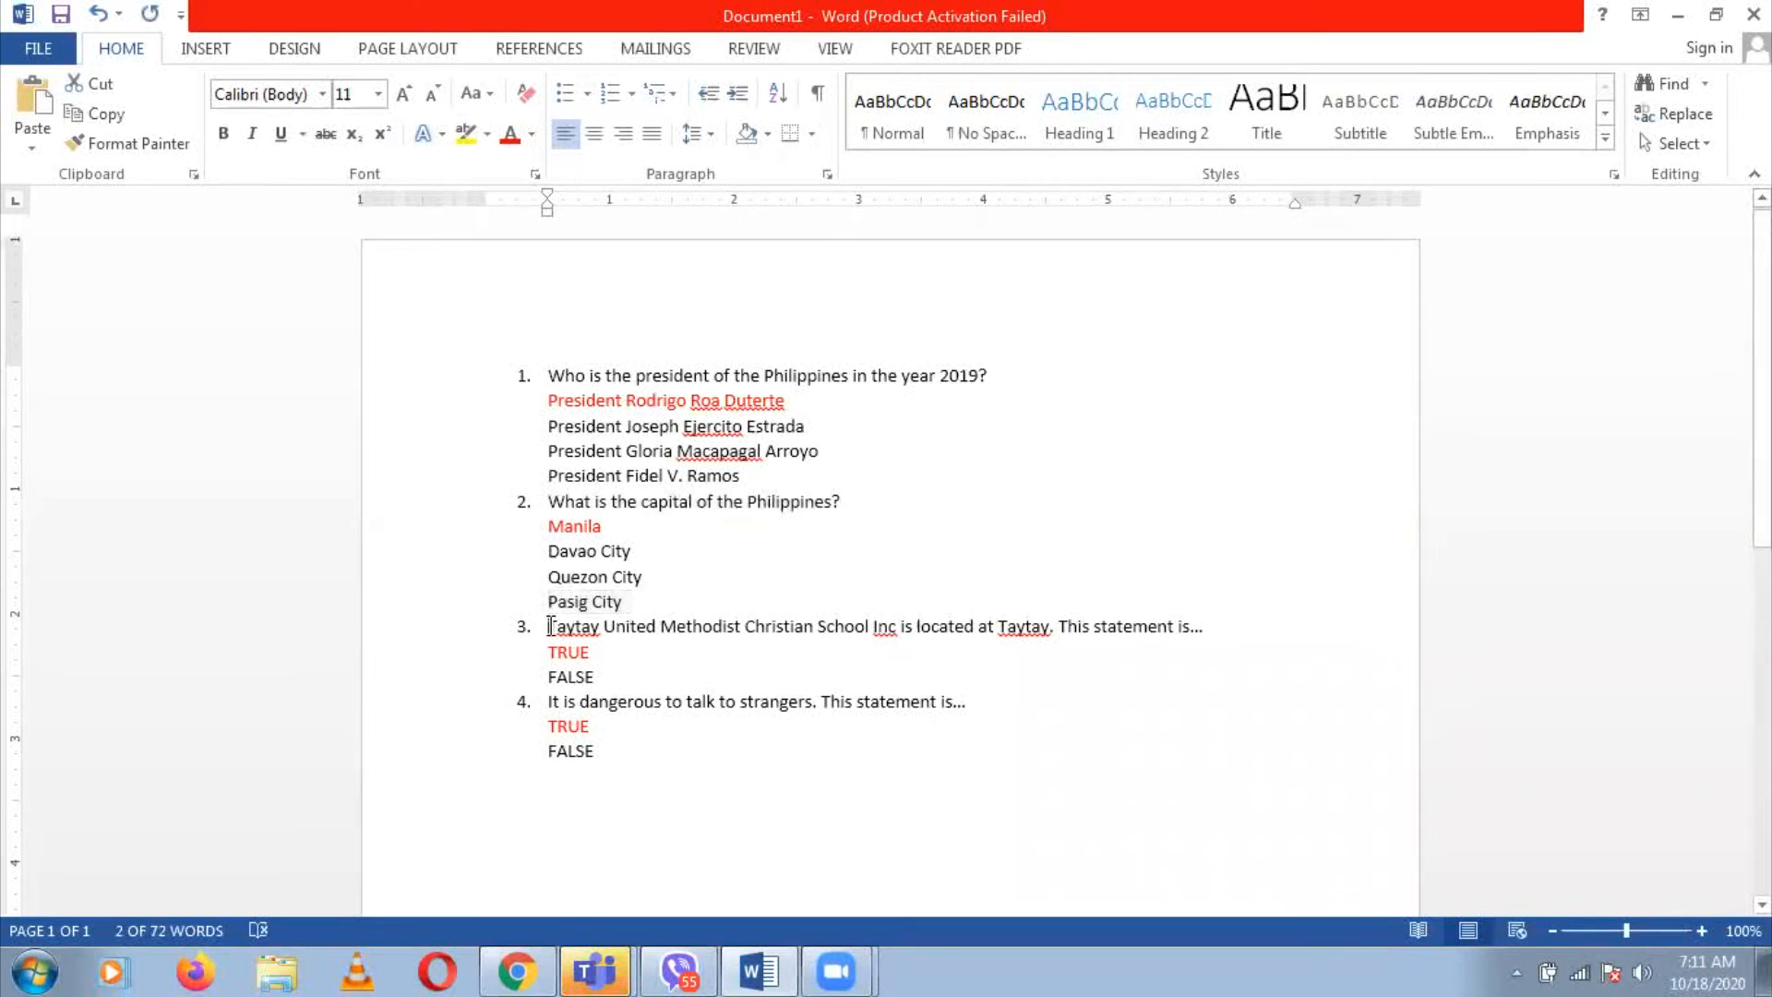
left_click(1217, 627, "shift")
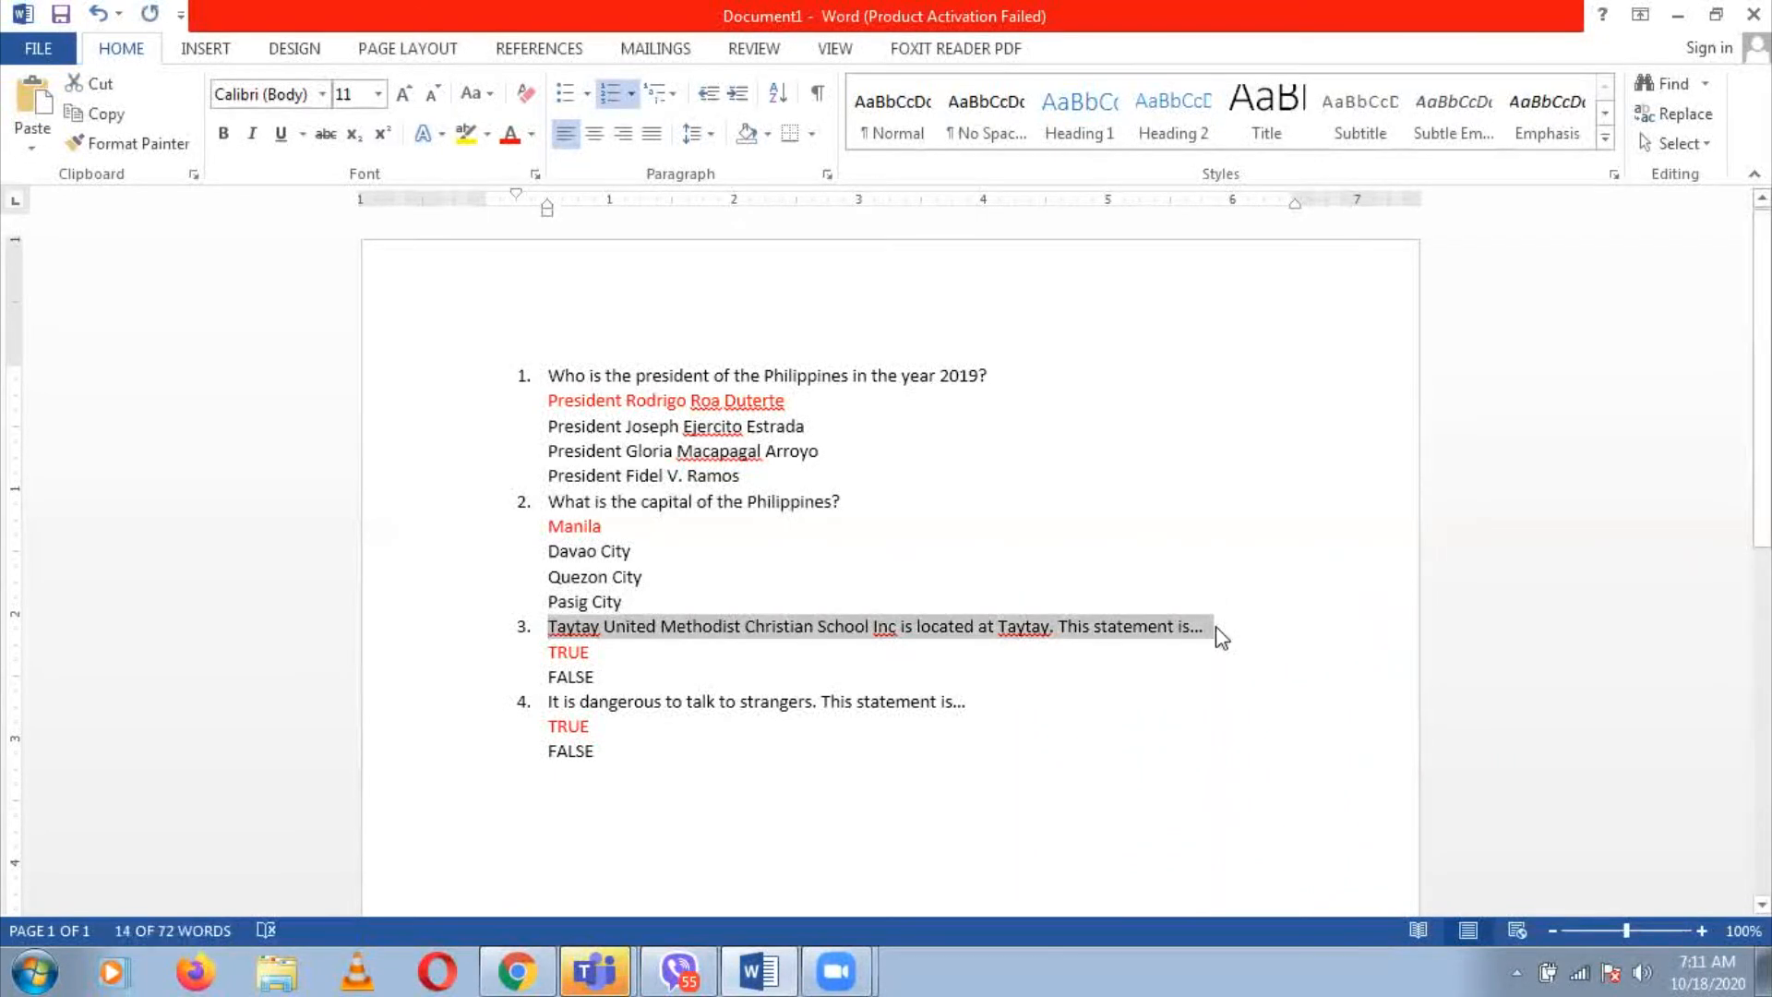
key("alt+Tab")
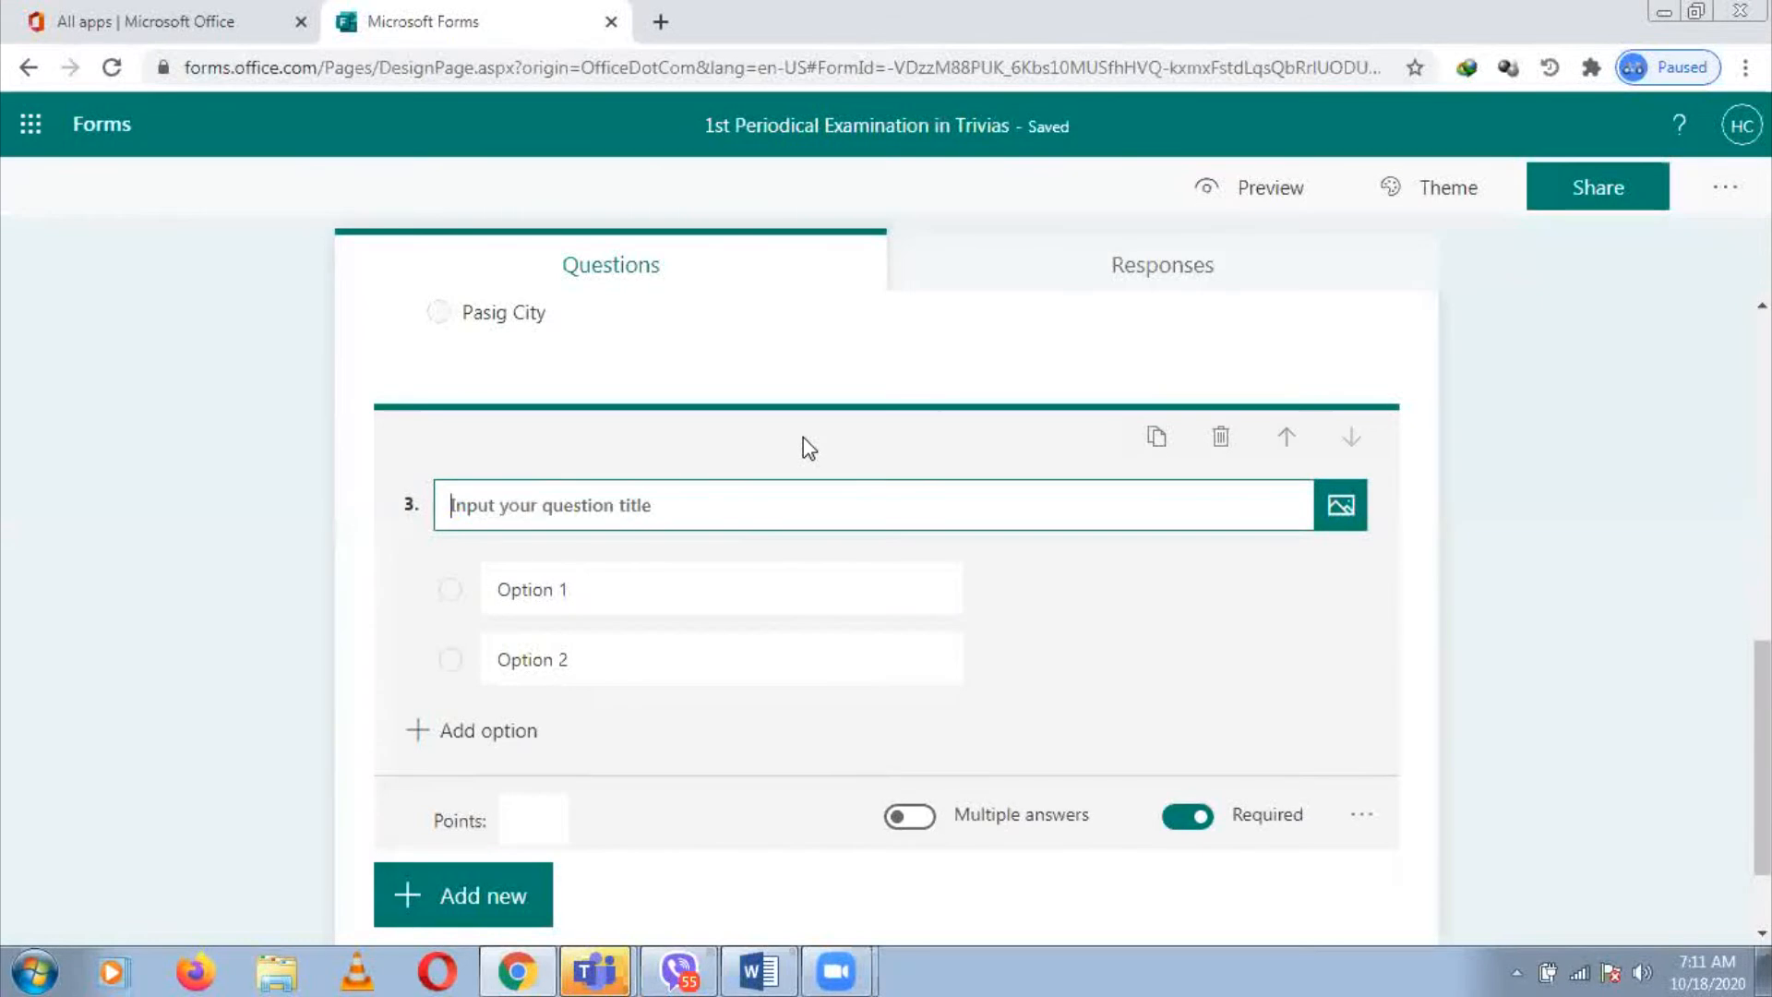
key("ctrl+v")
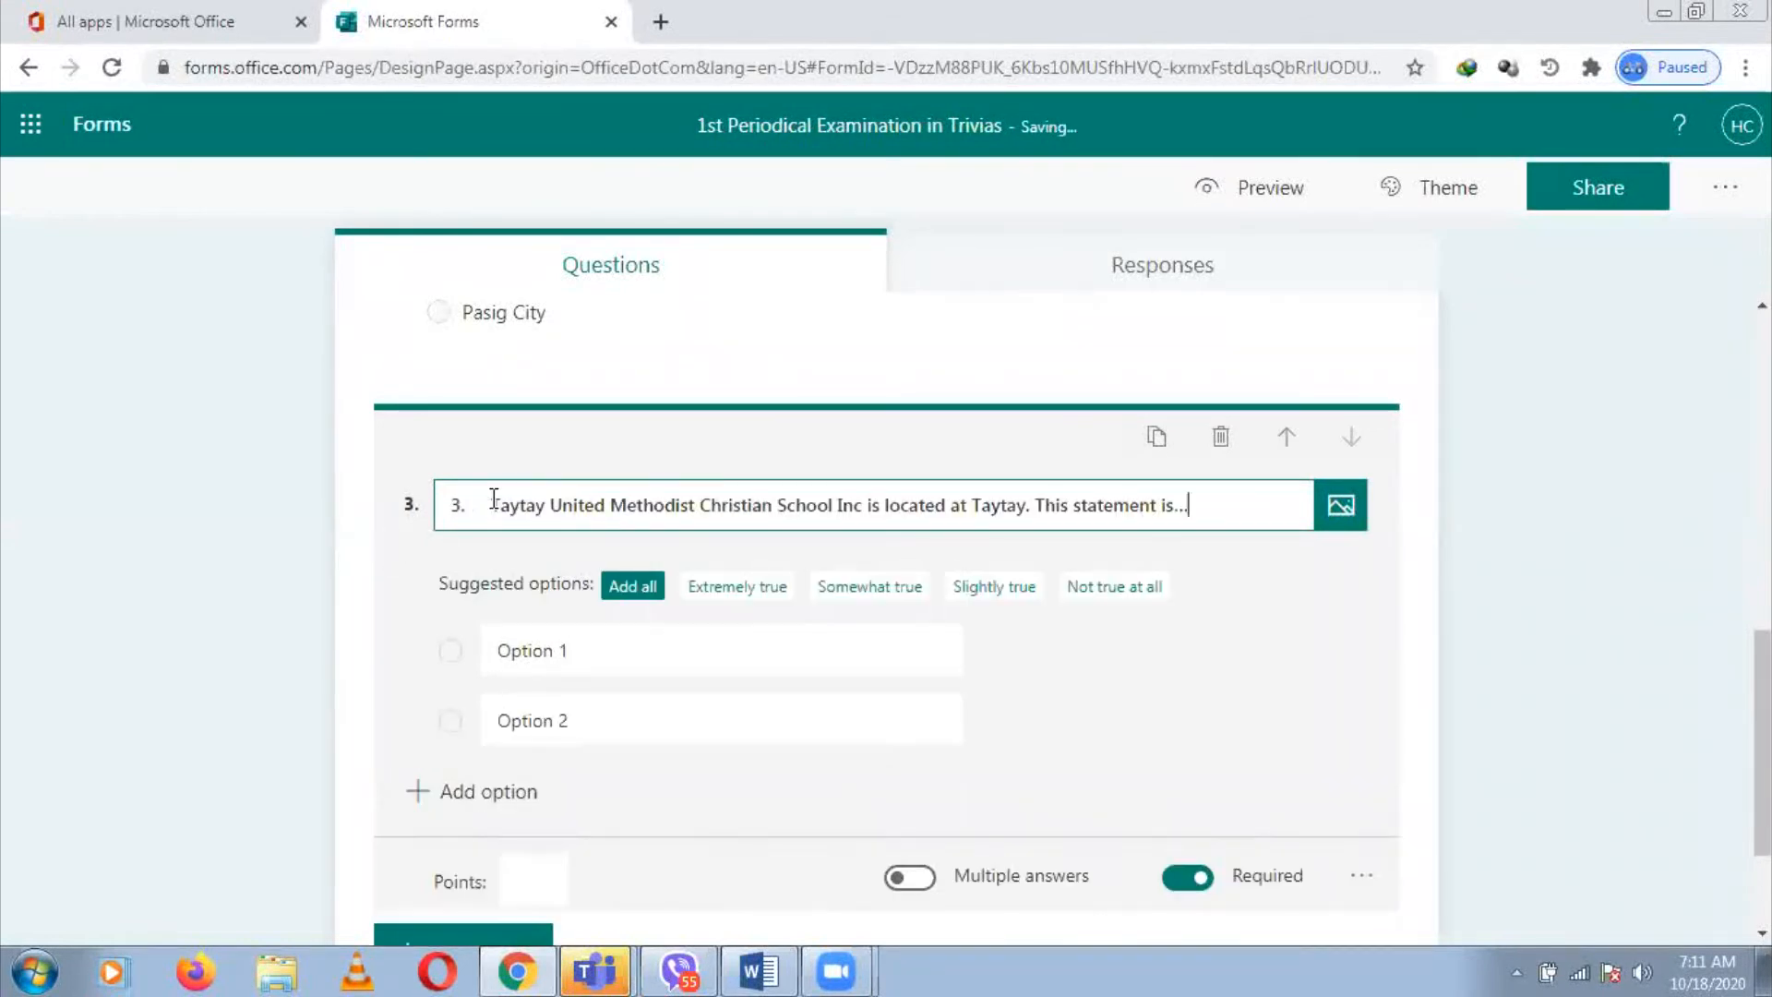
key("BackSpace")
key("BackSpace")
key("BackSpace")
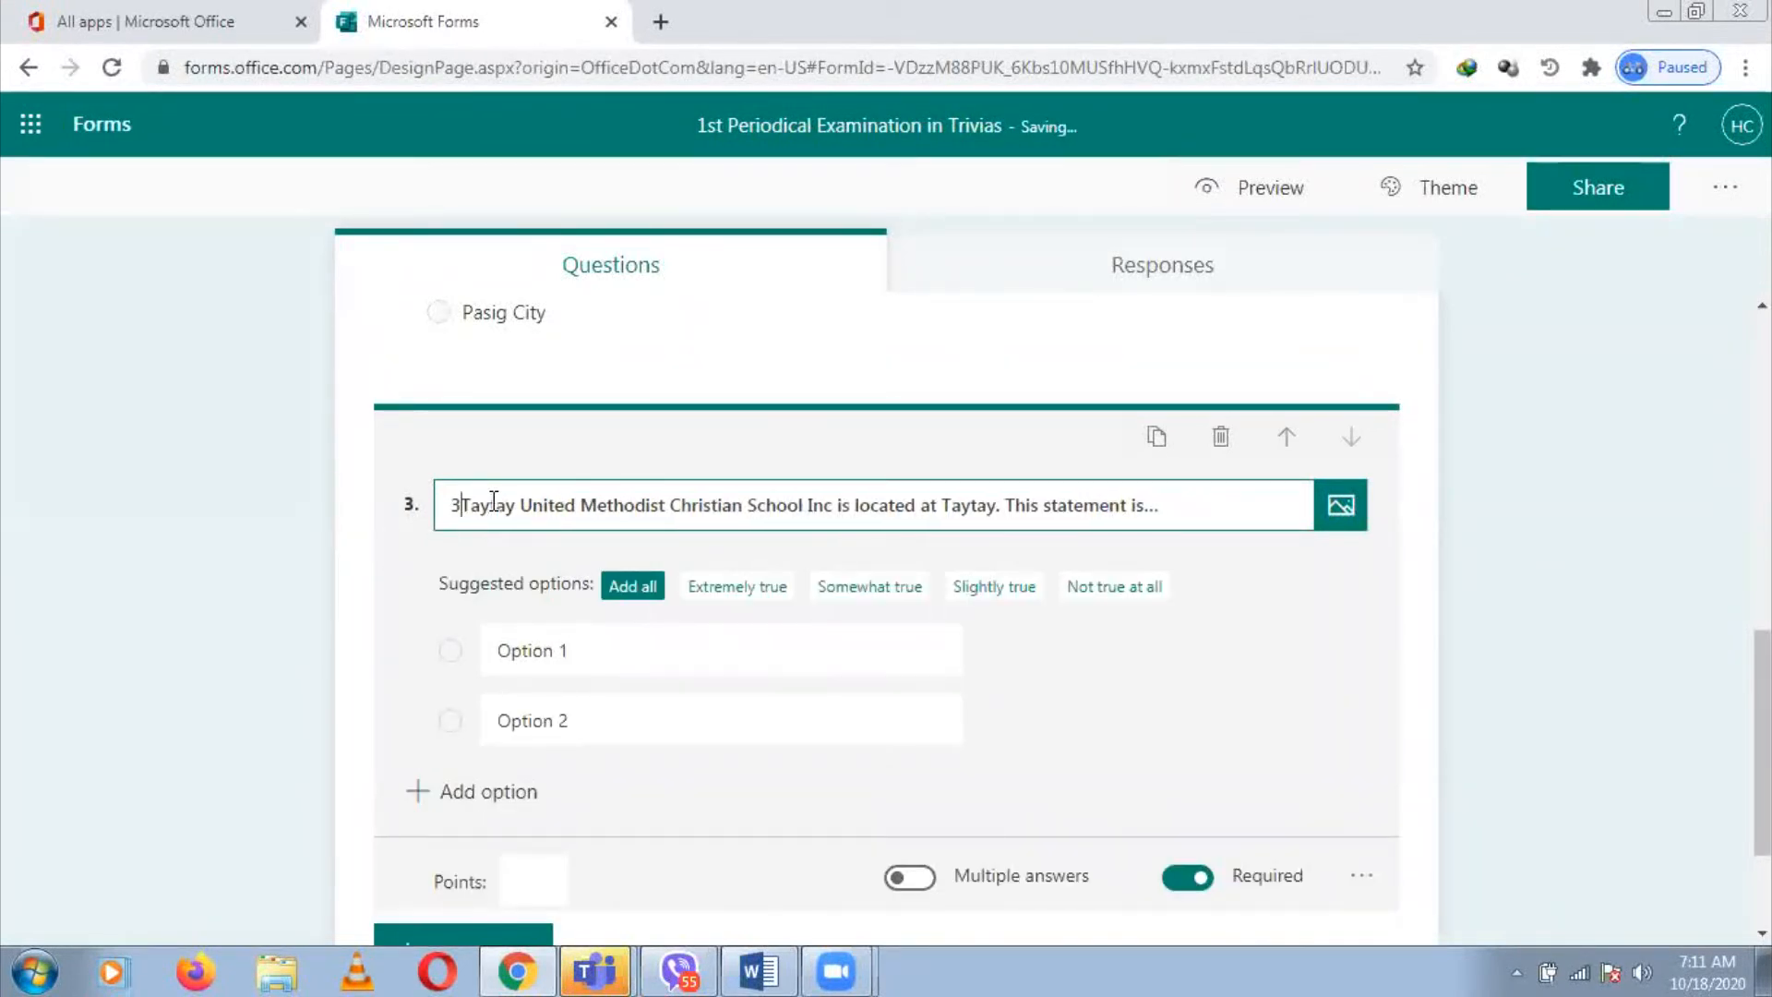
Enter TRUE as the first option and mark it the correct answer
left_click(718, 654)
left_click(723, 656)
key("BackSpace")
key("alt+Tab")
left_click_drag(549, 653, 592, 653)
key("ctrl+c")
key("alt+Tab")
key("ctrl+v")
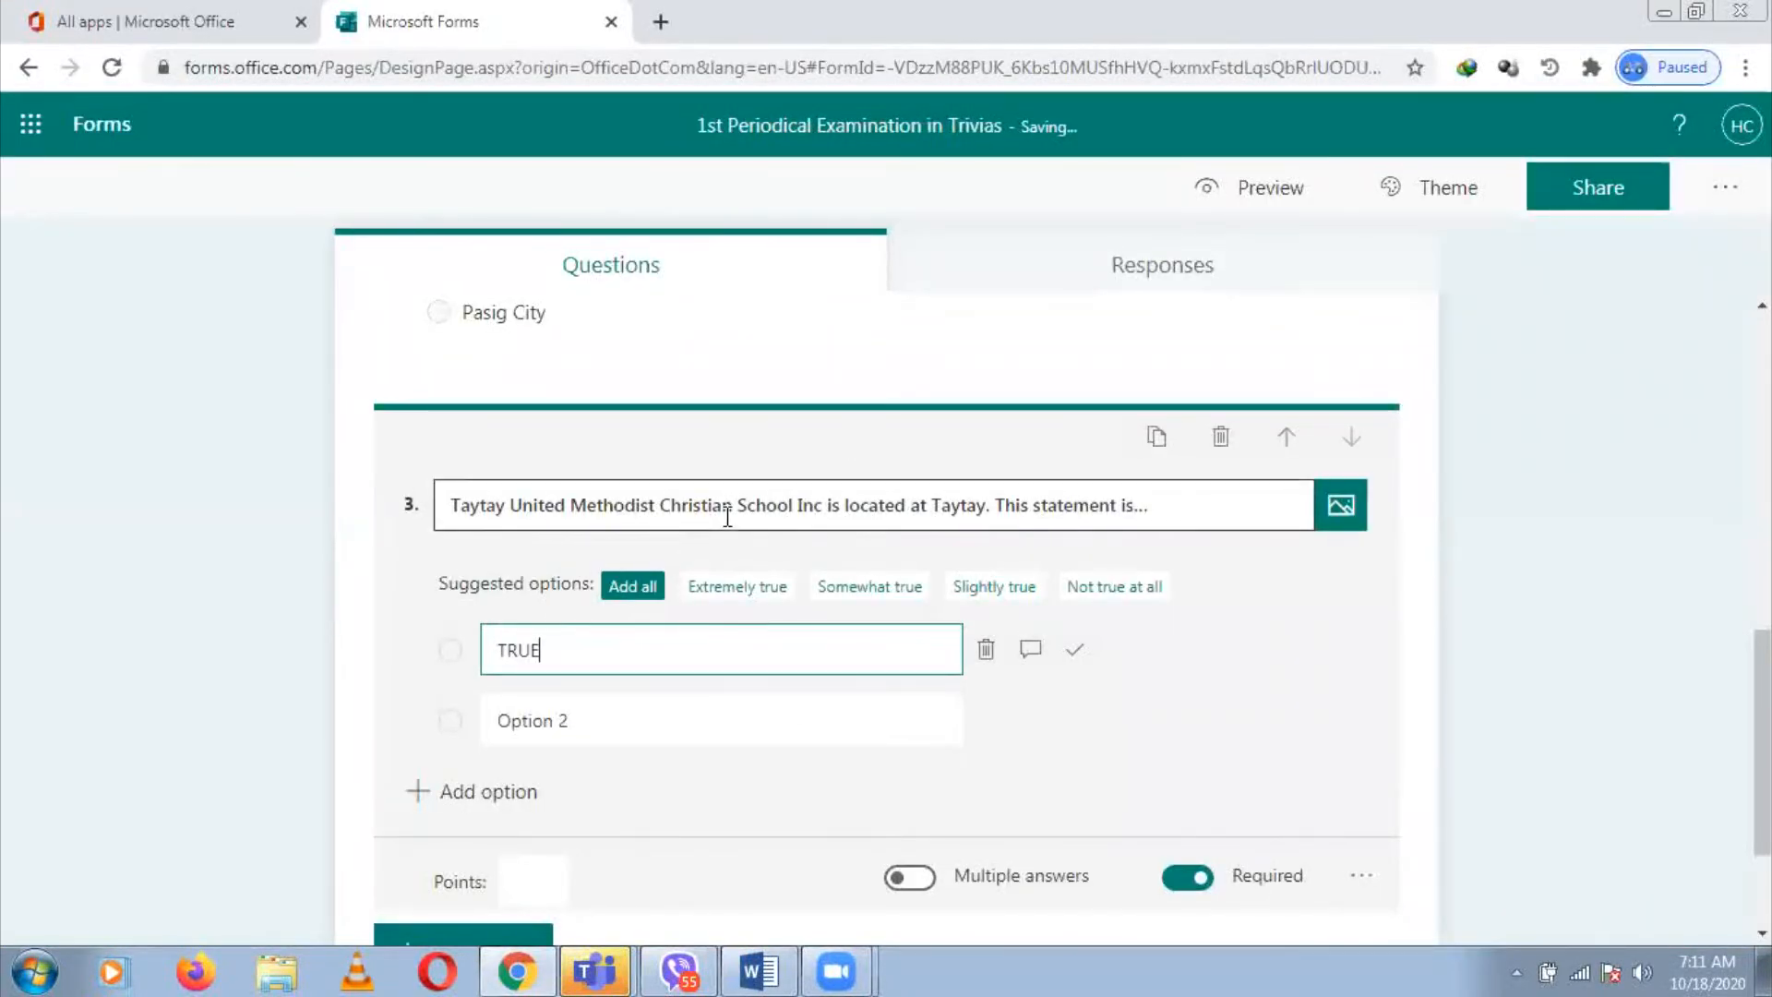
left_click(1073, 657)
Enter FALSE as the second option and toggle Shuffle options for question 3
left_click(789, 718)
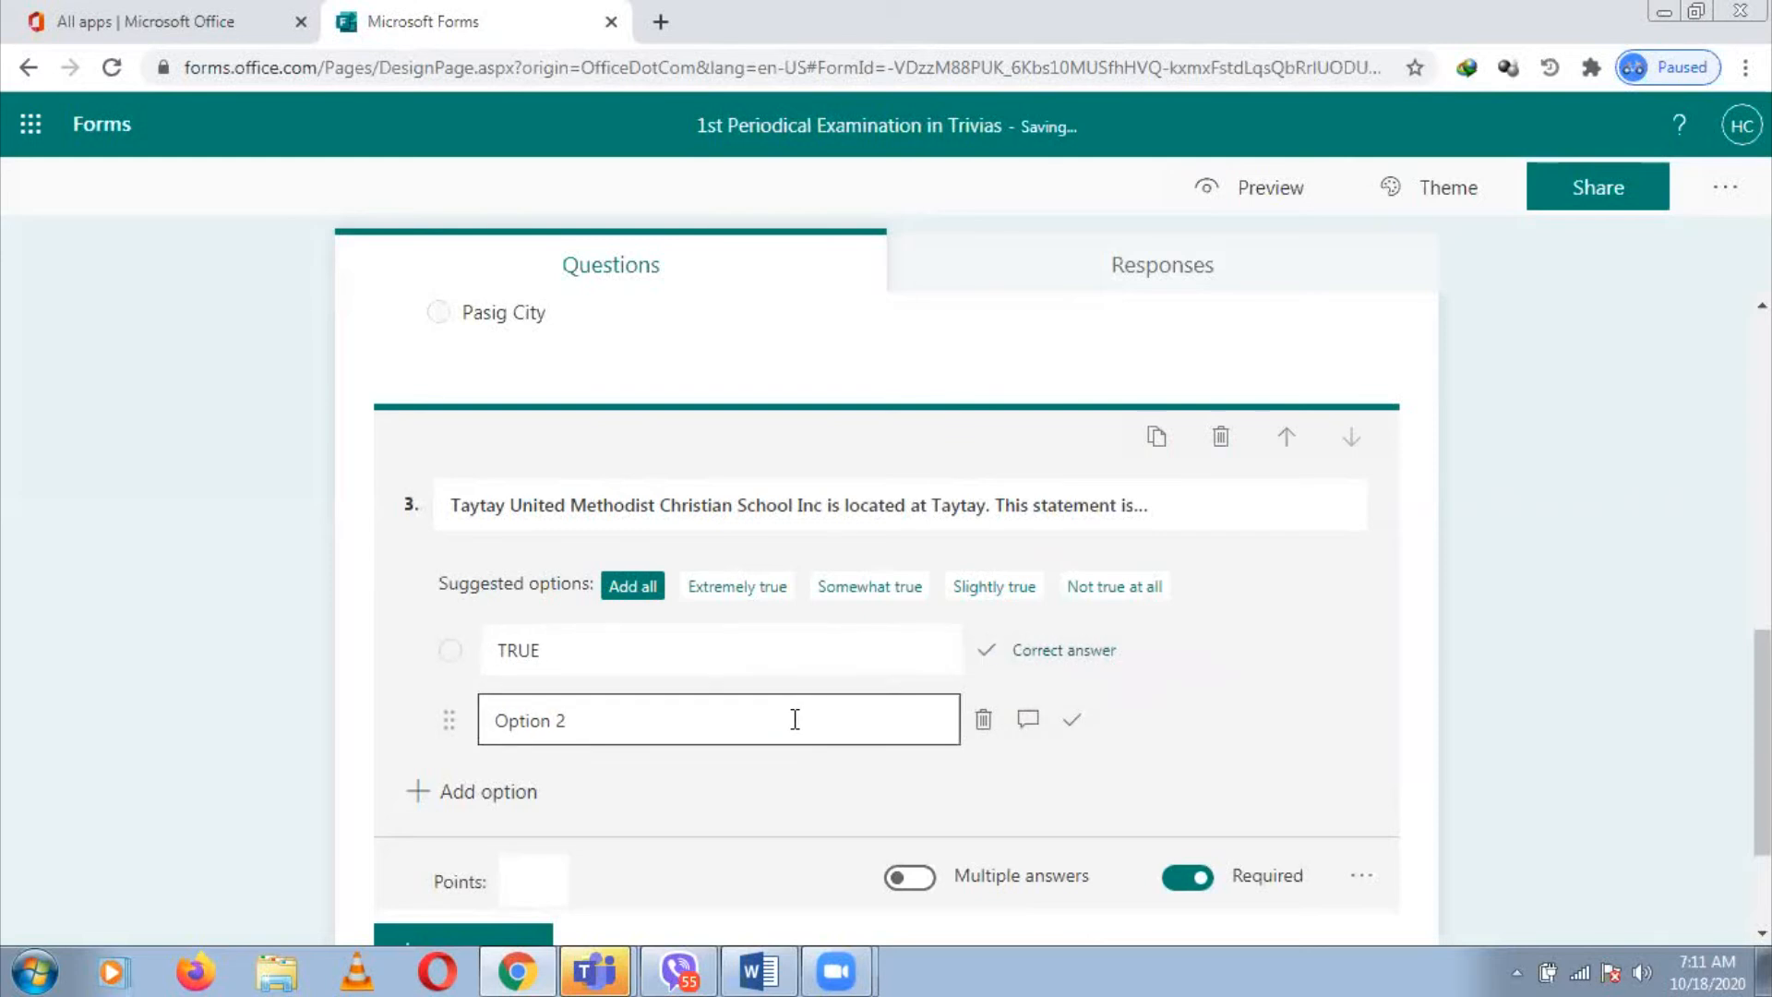
key("BackSpace")
key("alt+Tab")
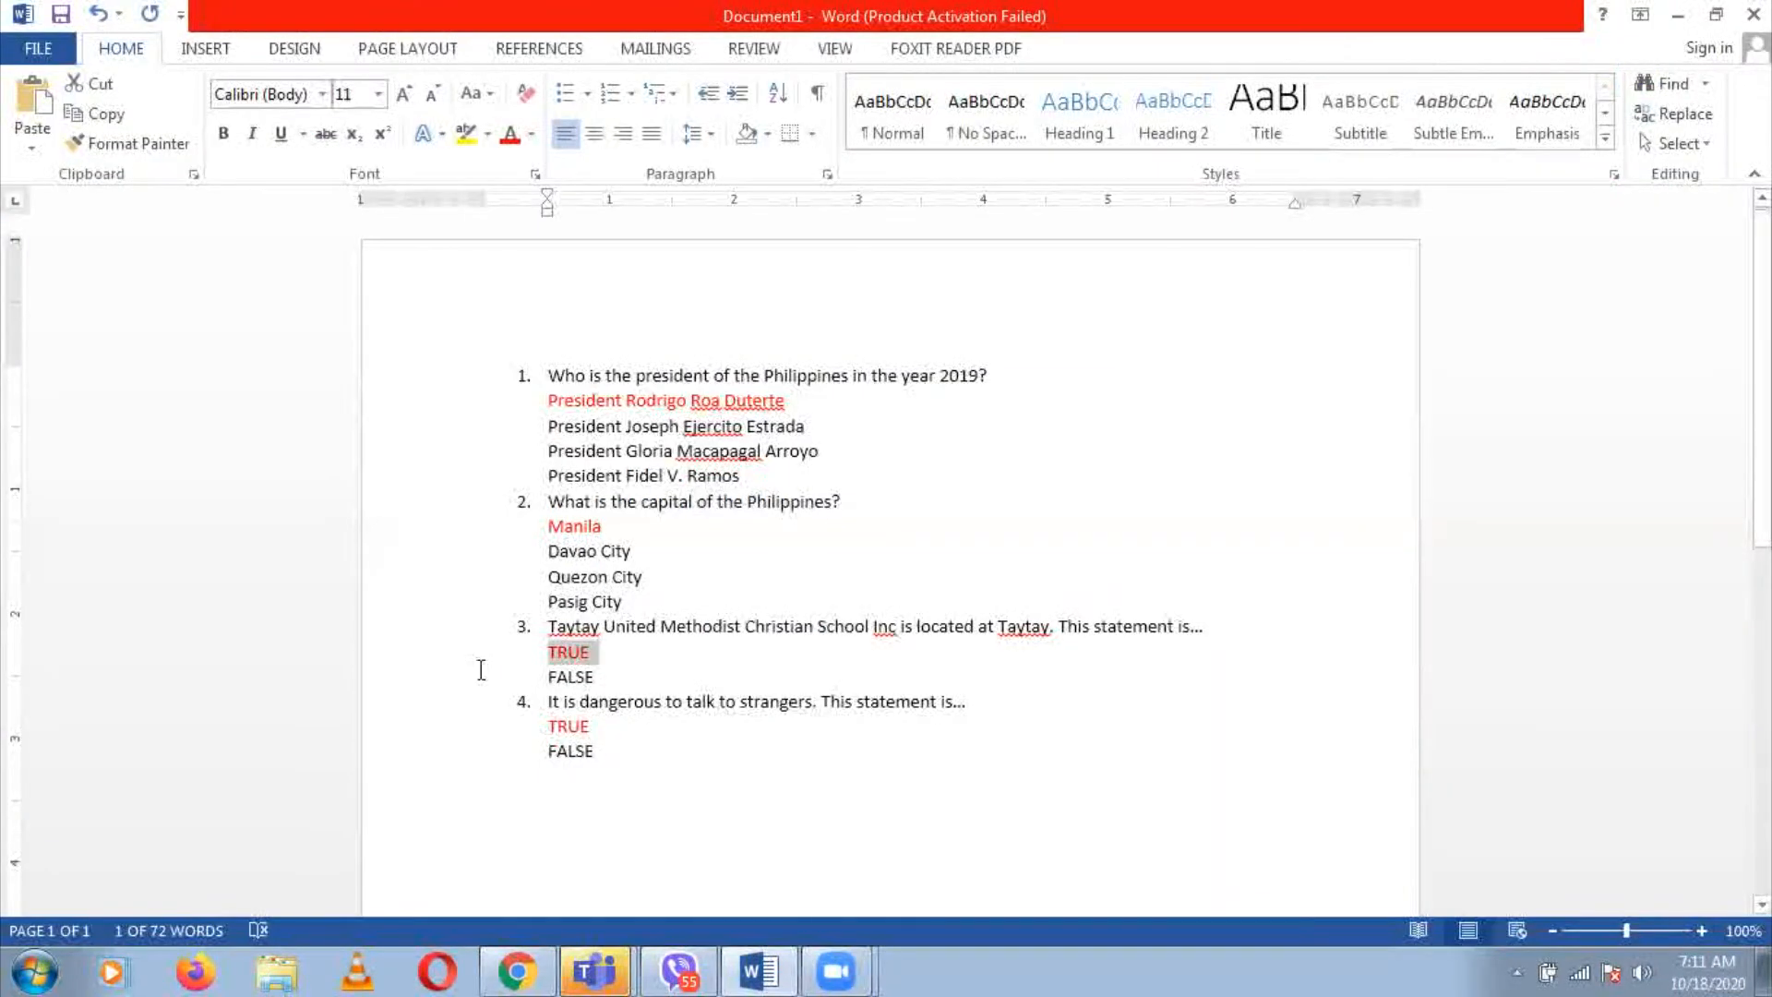
left_click(551, 681)
double_click(622, 678)
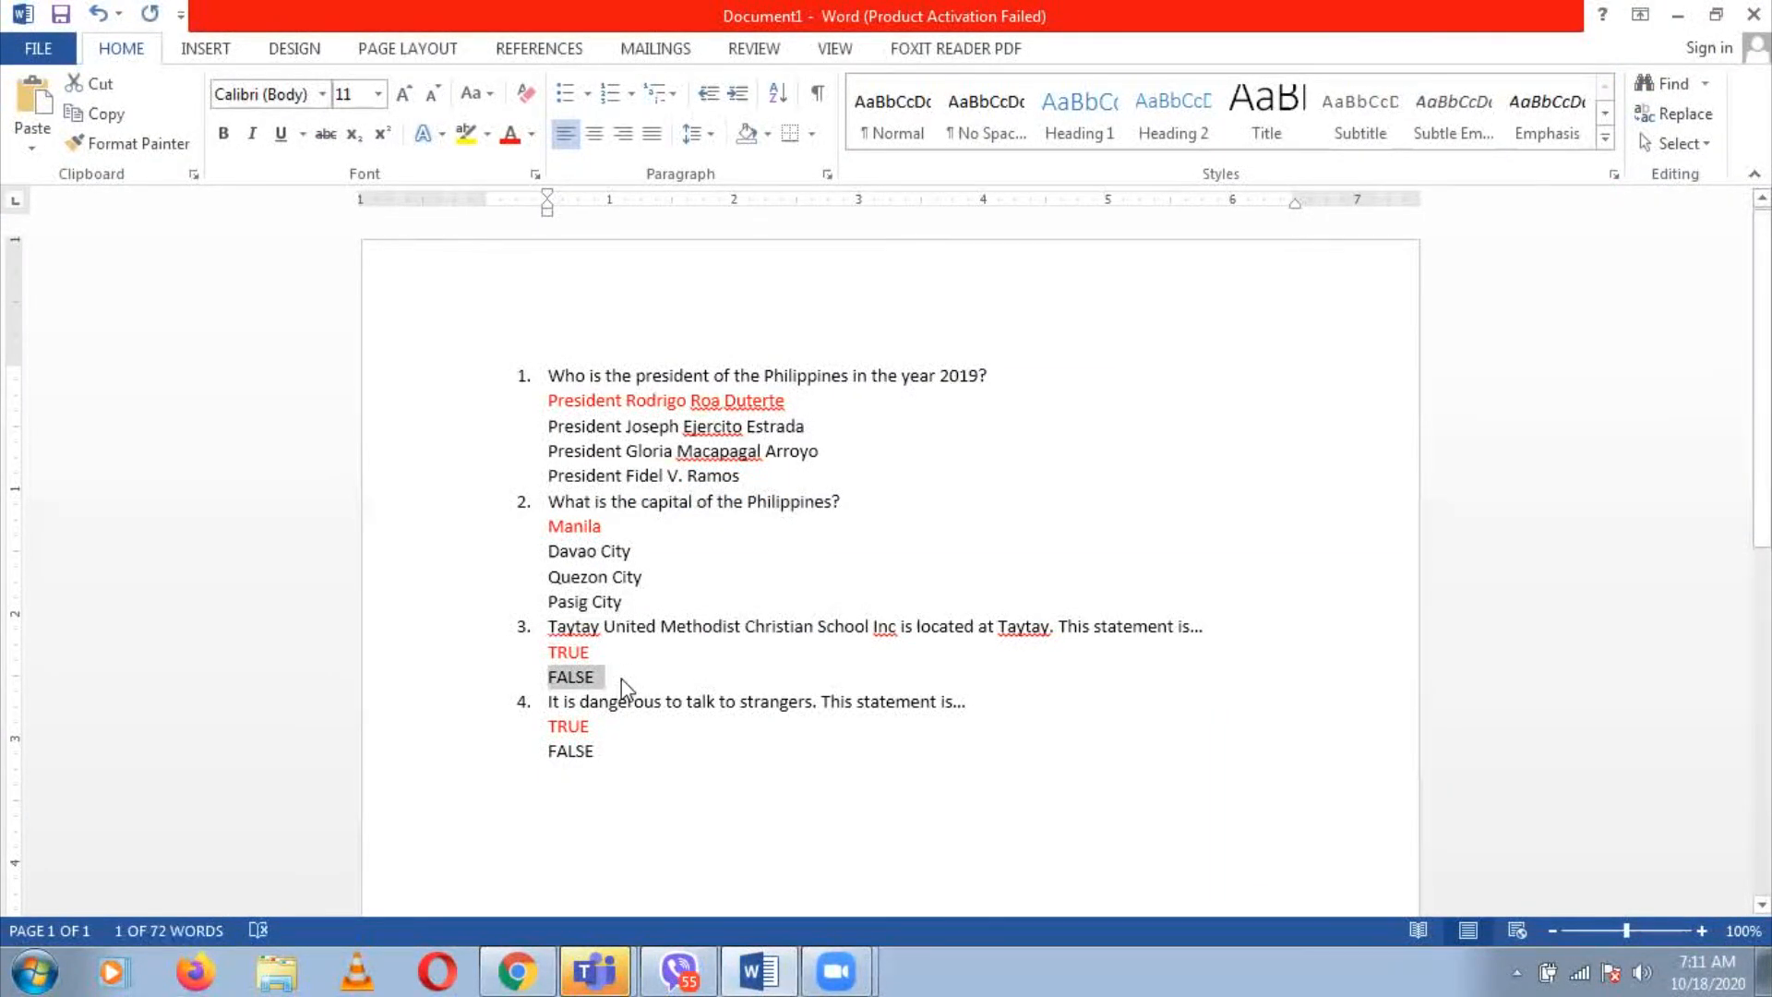
key("ctrl+c")
key("alt+Tab")
key("ctrl+v")
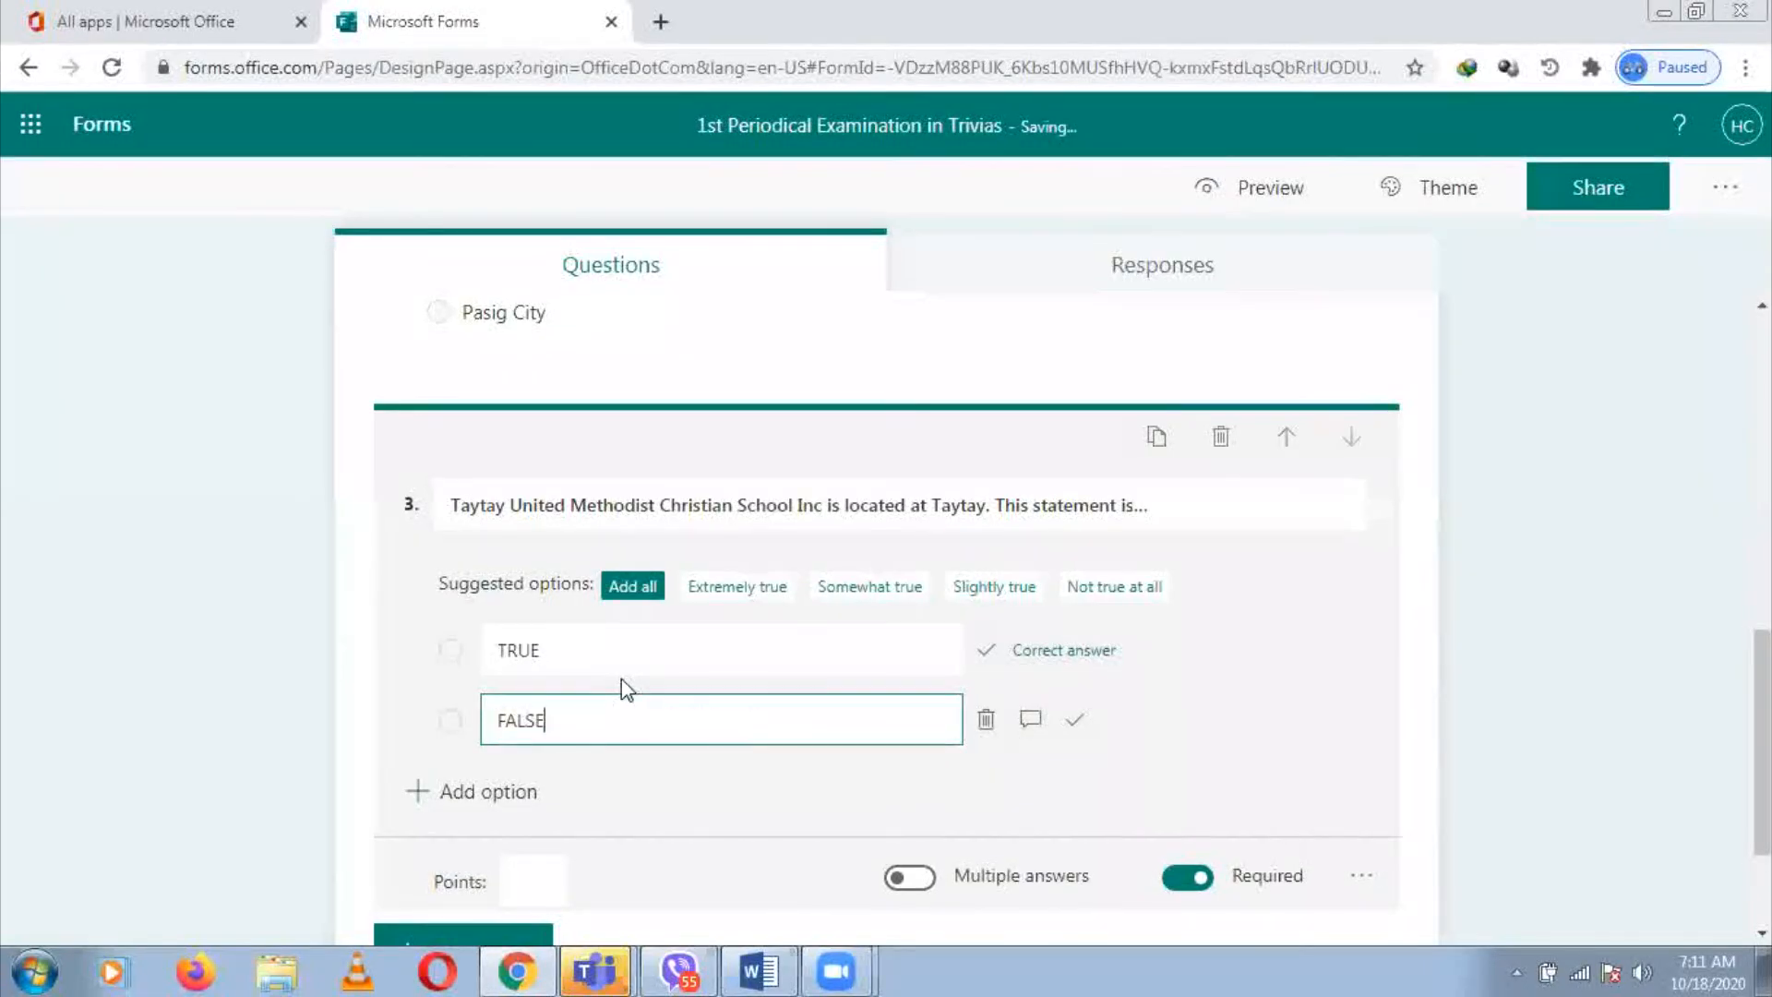
left_click(1365, 876)
left_click(1456, 719)
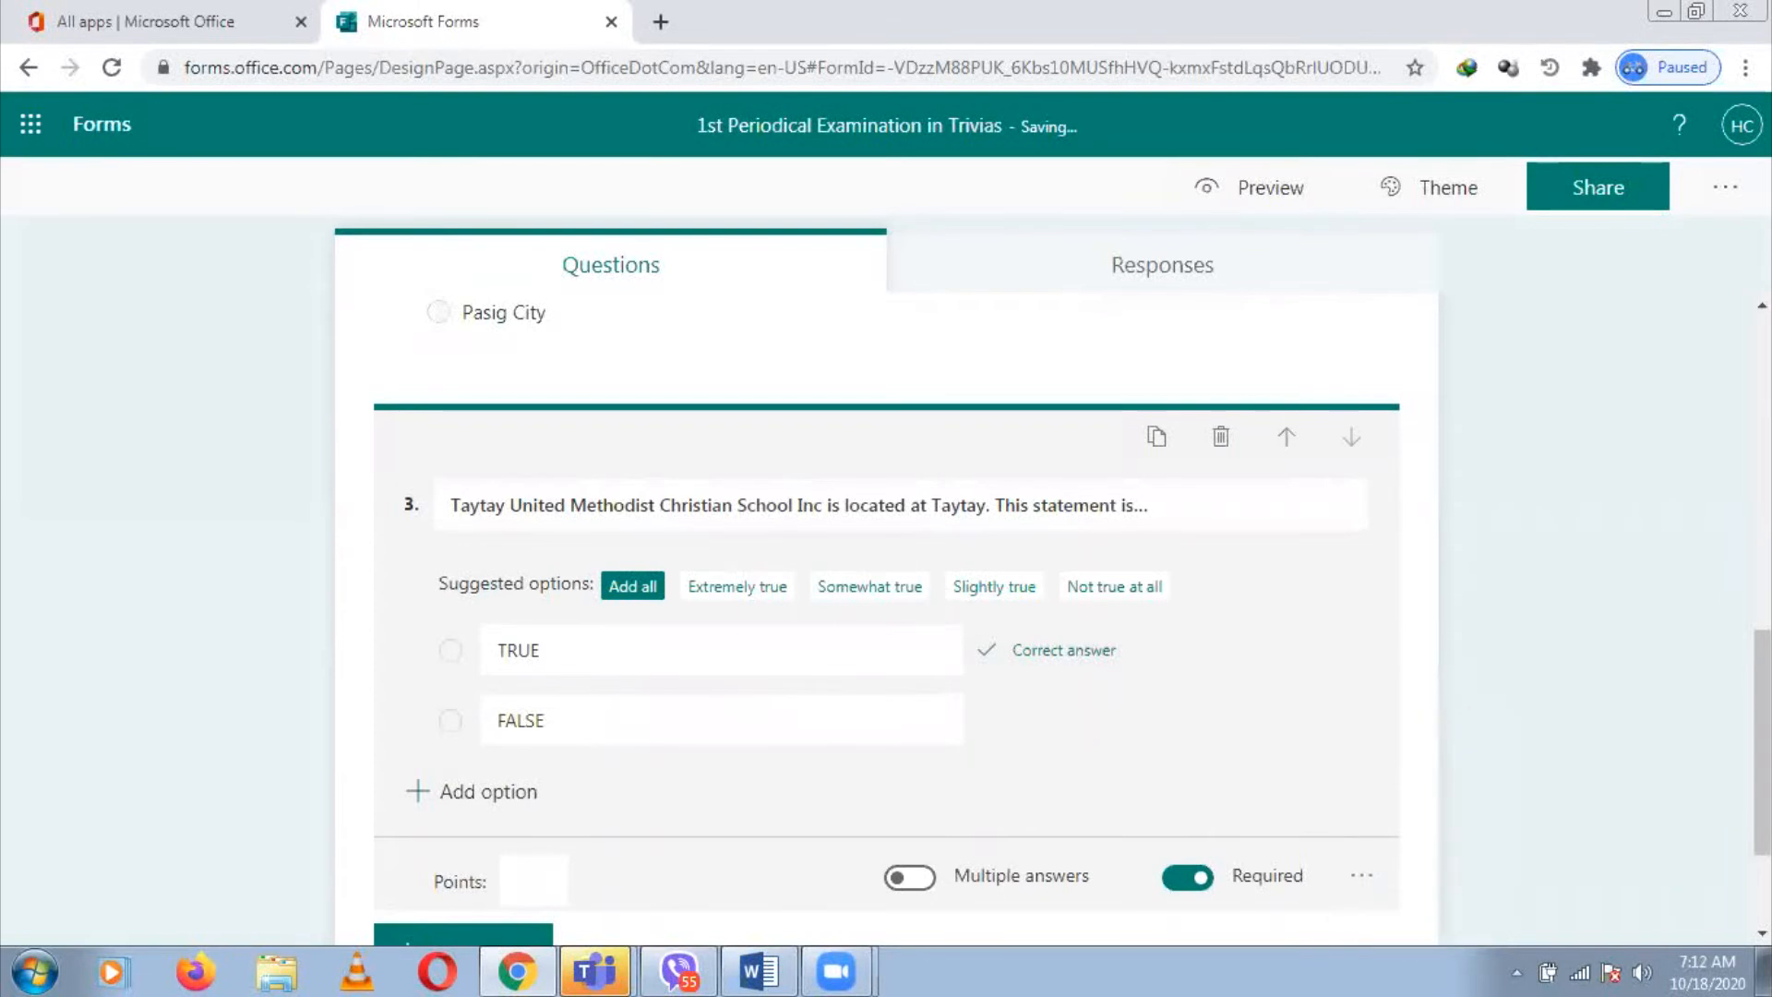
left_click(1762, 744)
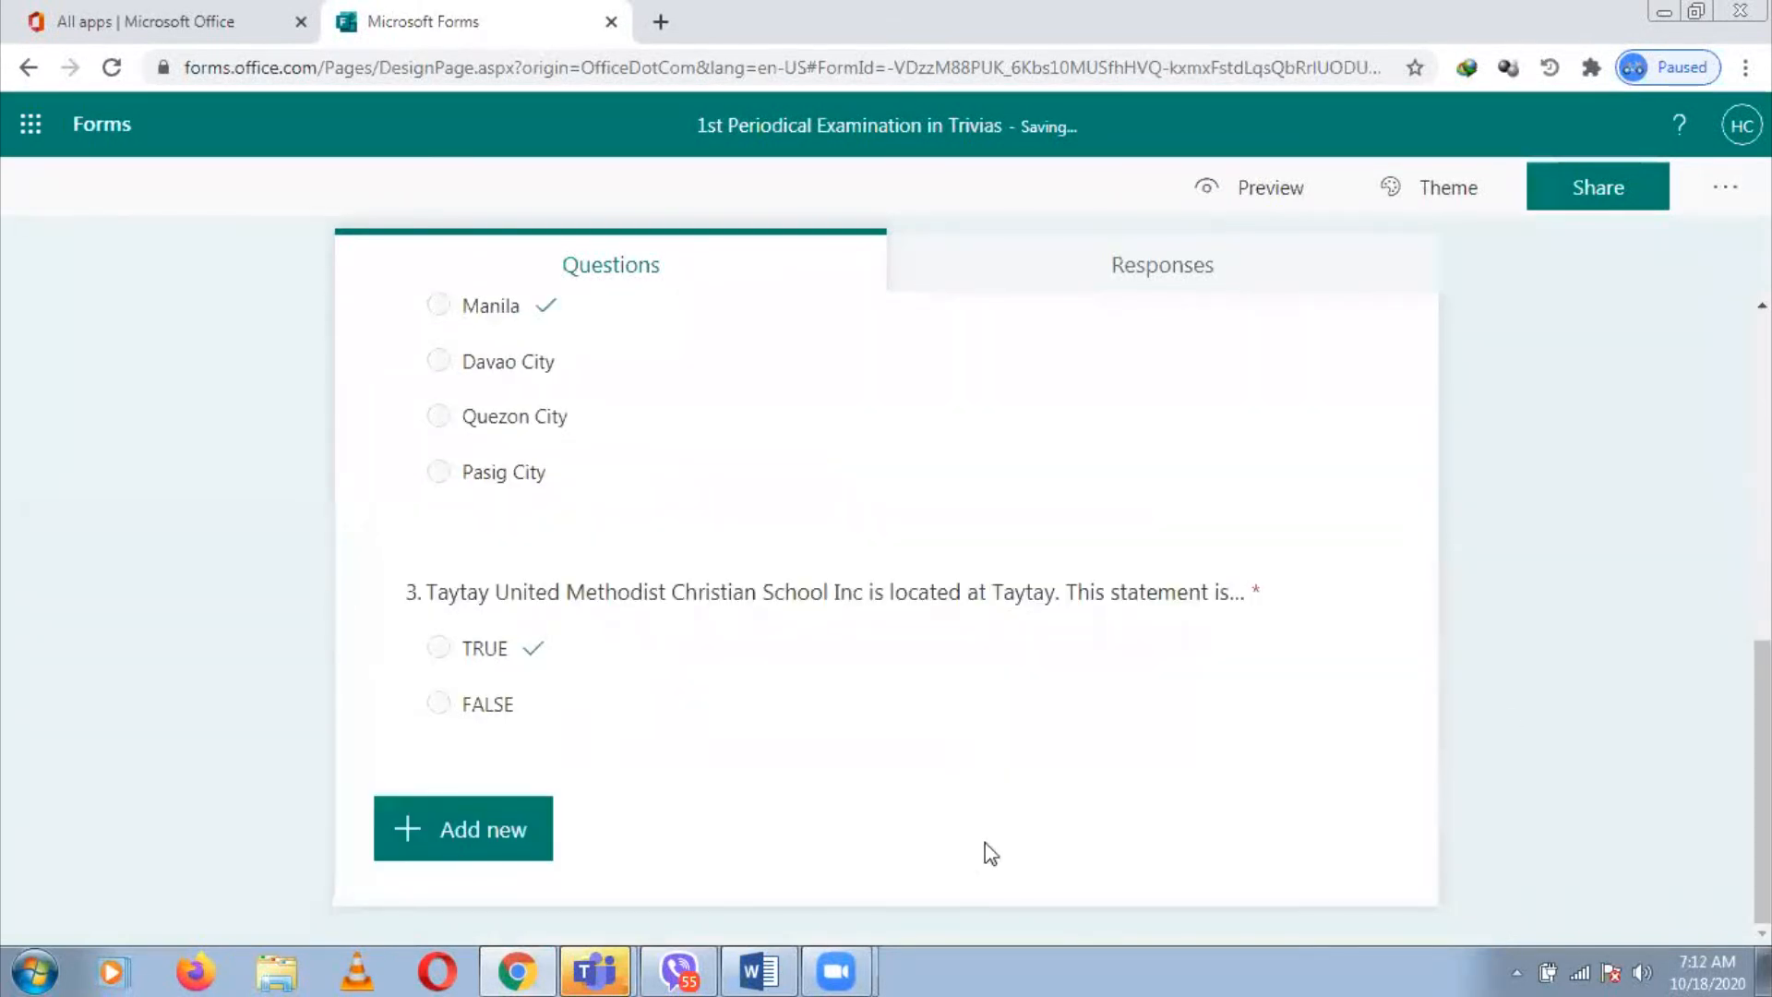
Add a Choice question titled 'It is dangerous to talk to strangers. This statement is...' pasted from Word
left_click(495, 829)
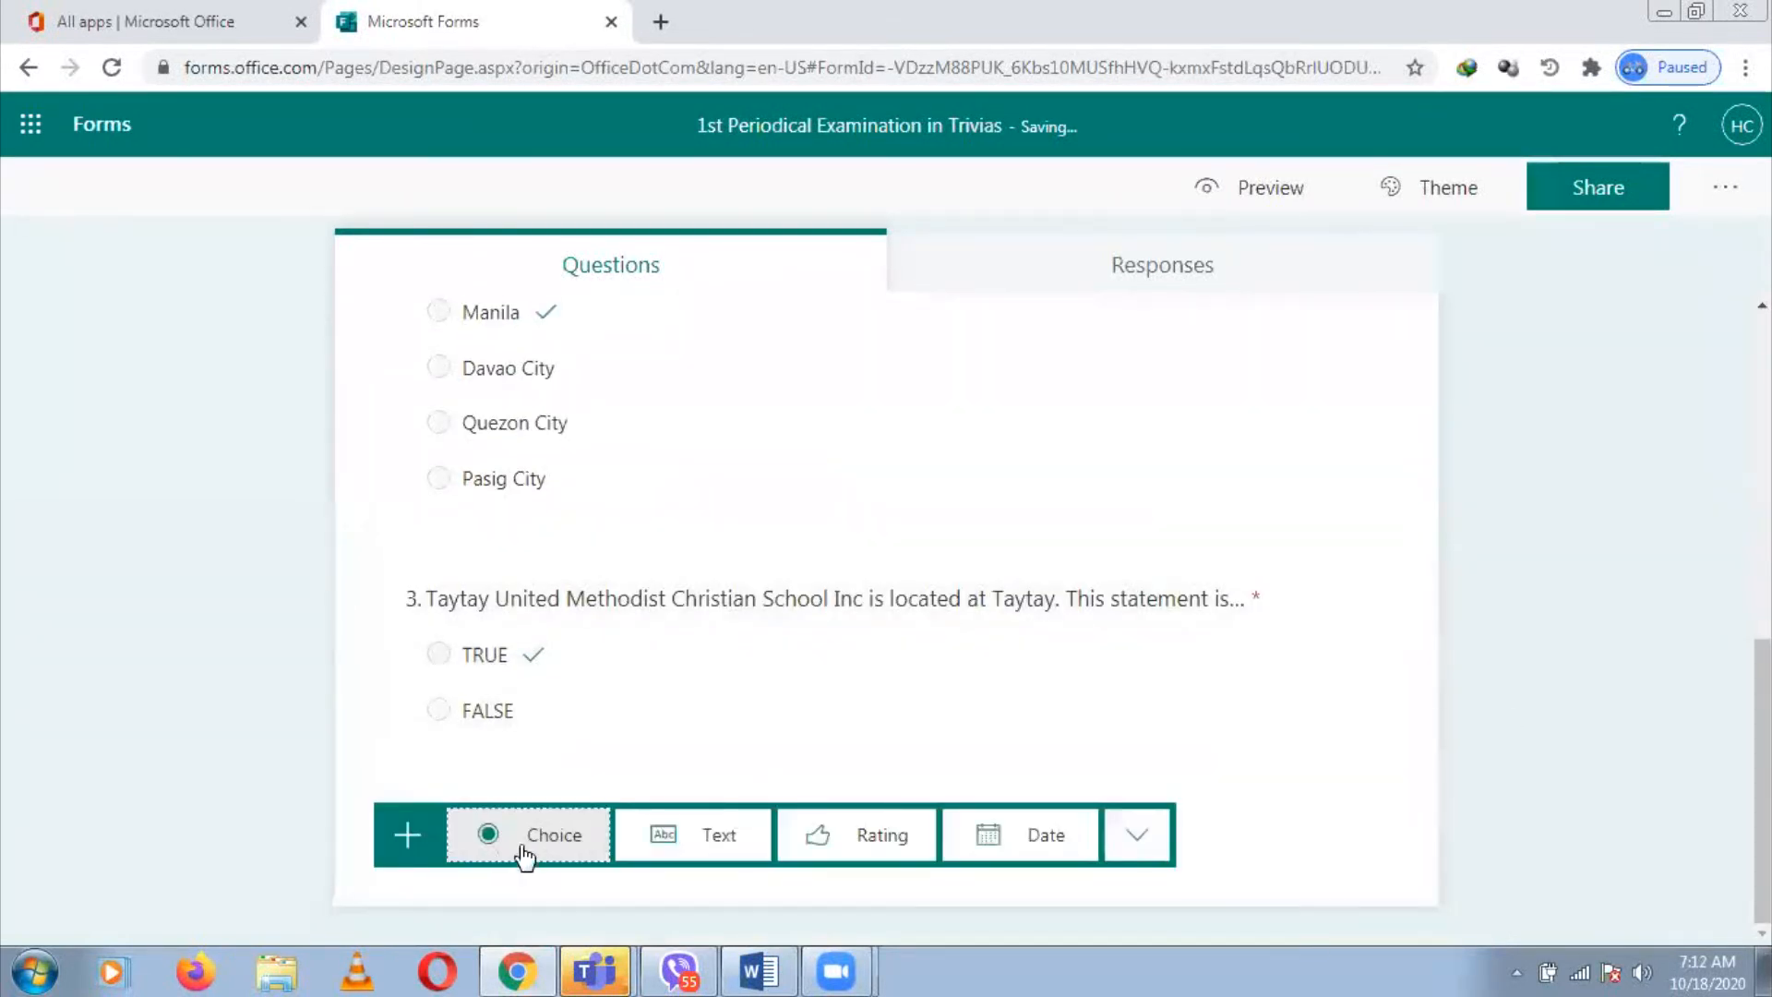
left_click(557, 856)
key("alt+Tab")
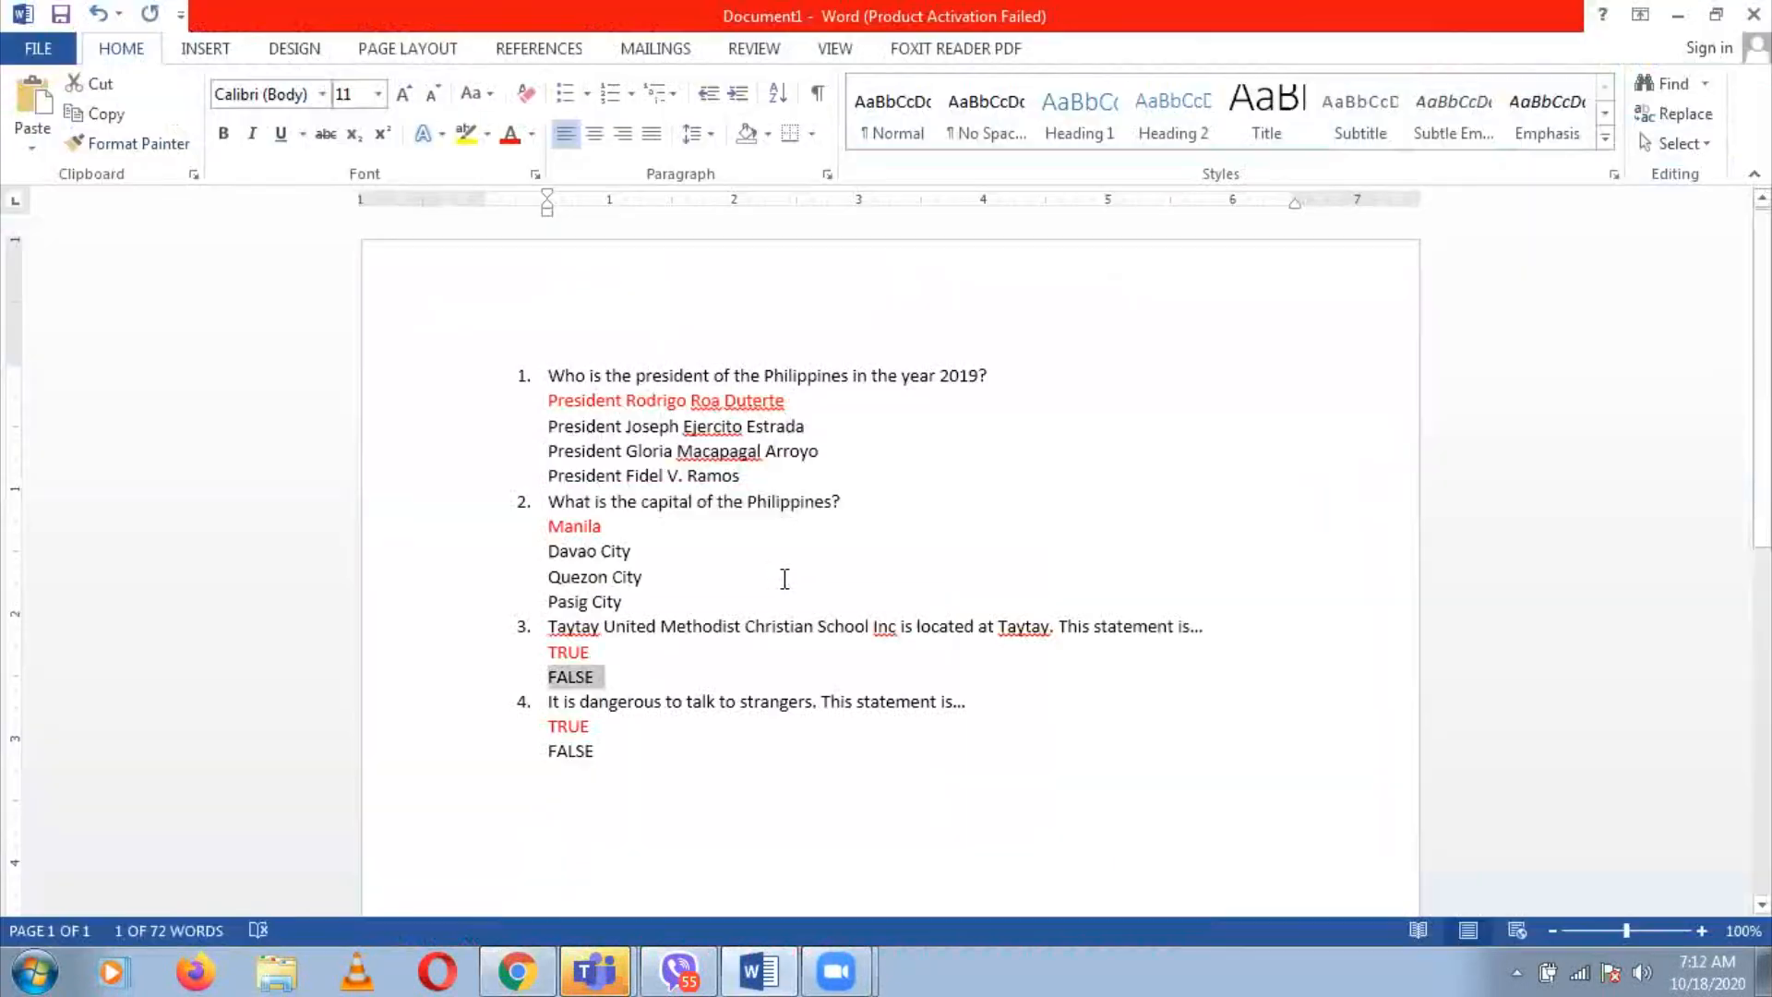
left_click(548, 701)
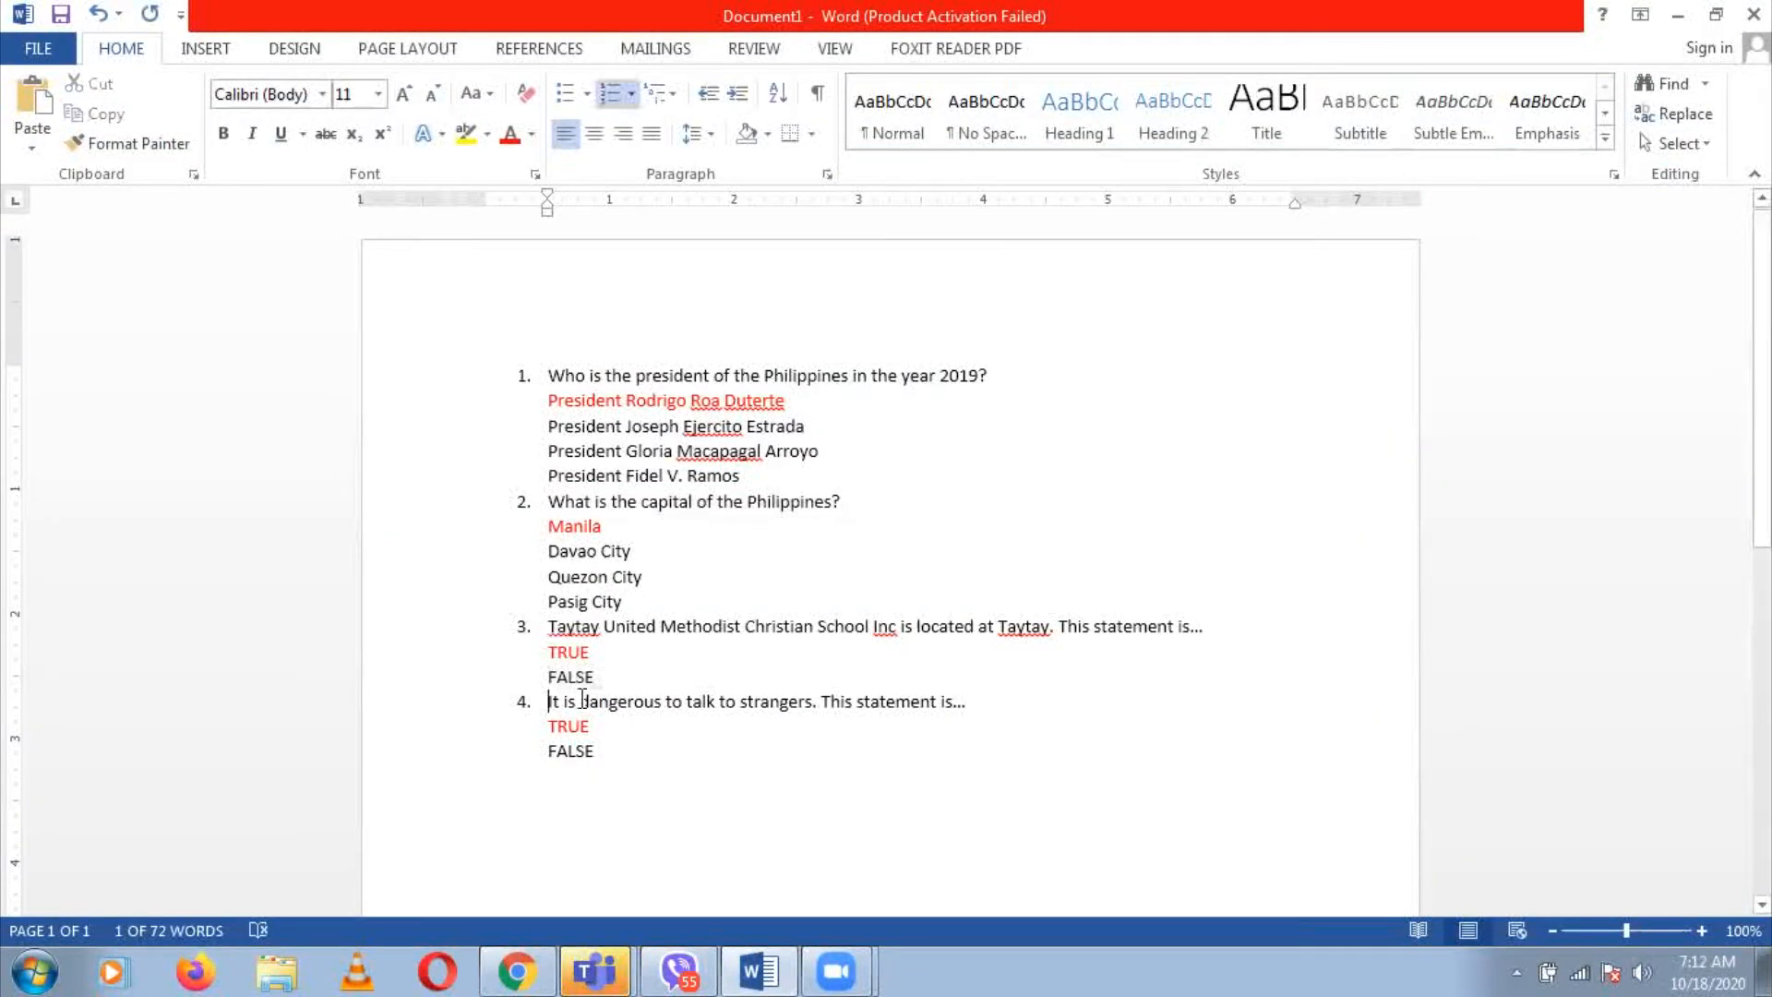
left_click(981, 706, "shift")
key("alt+Tab")
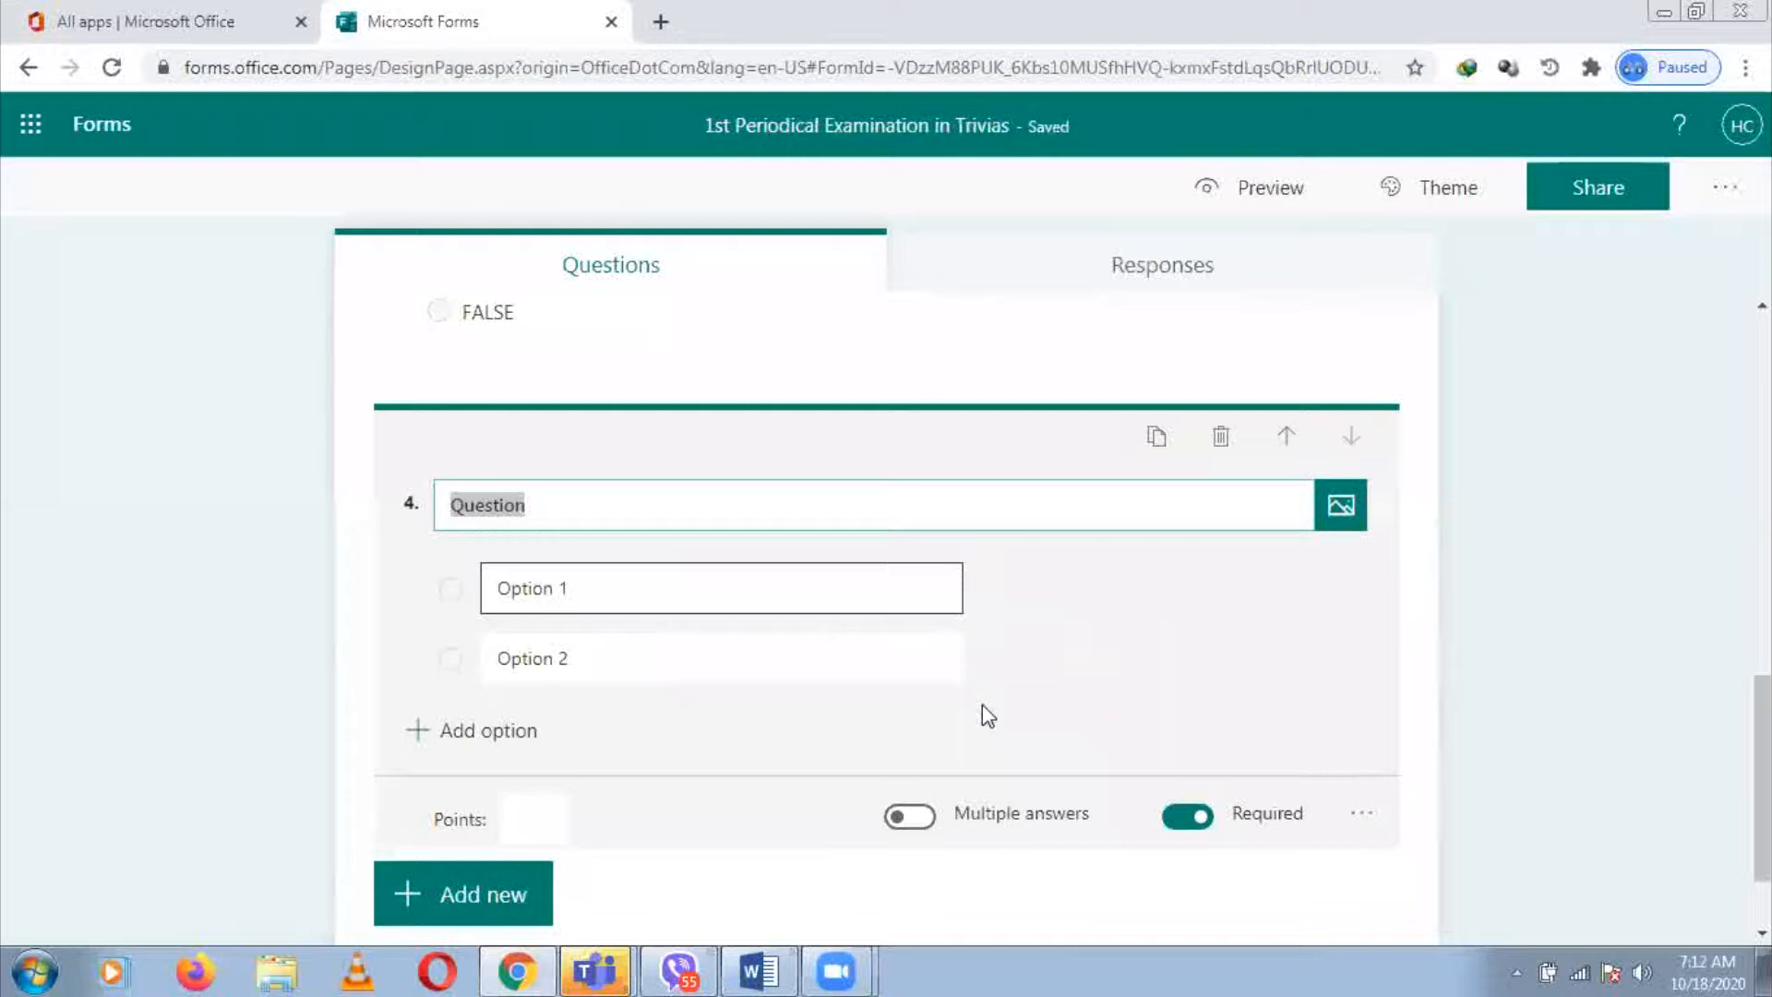
key("ctrl+v")
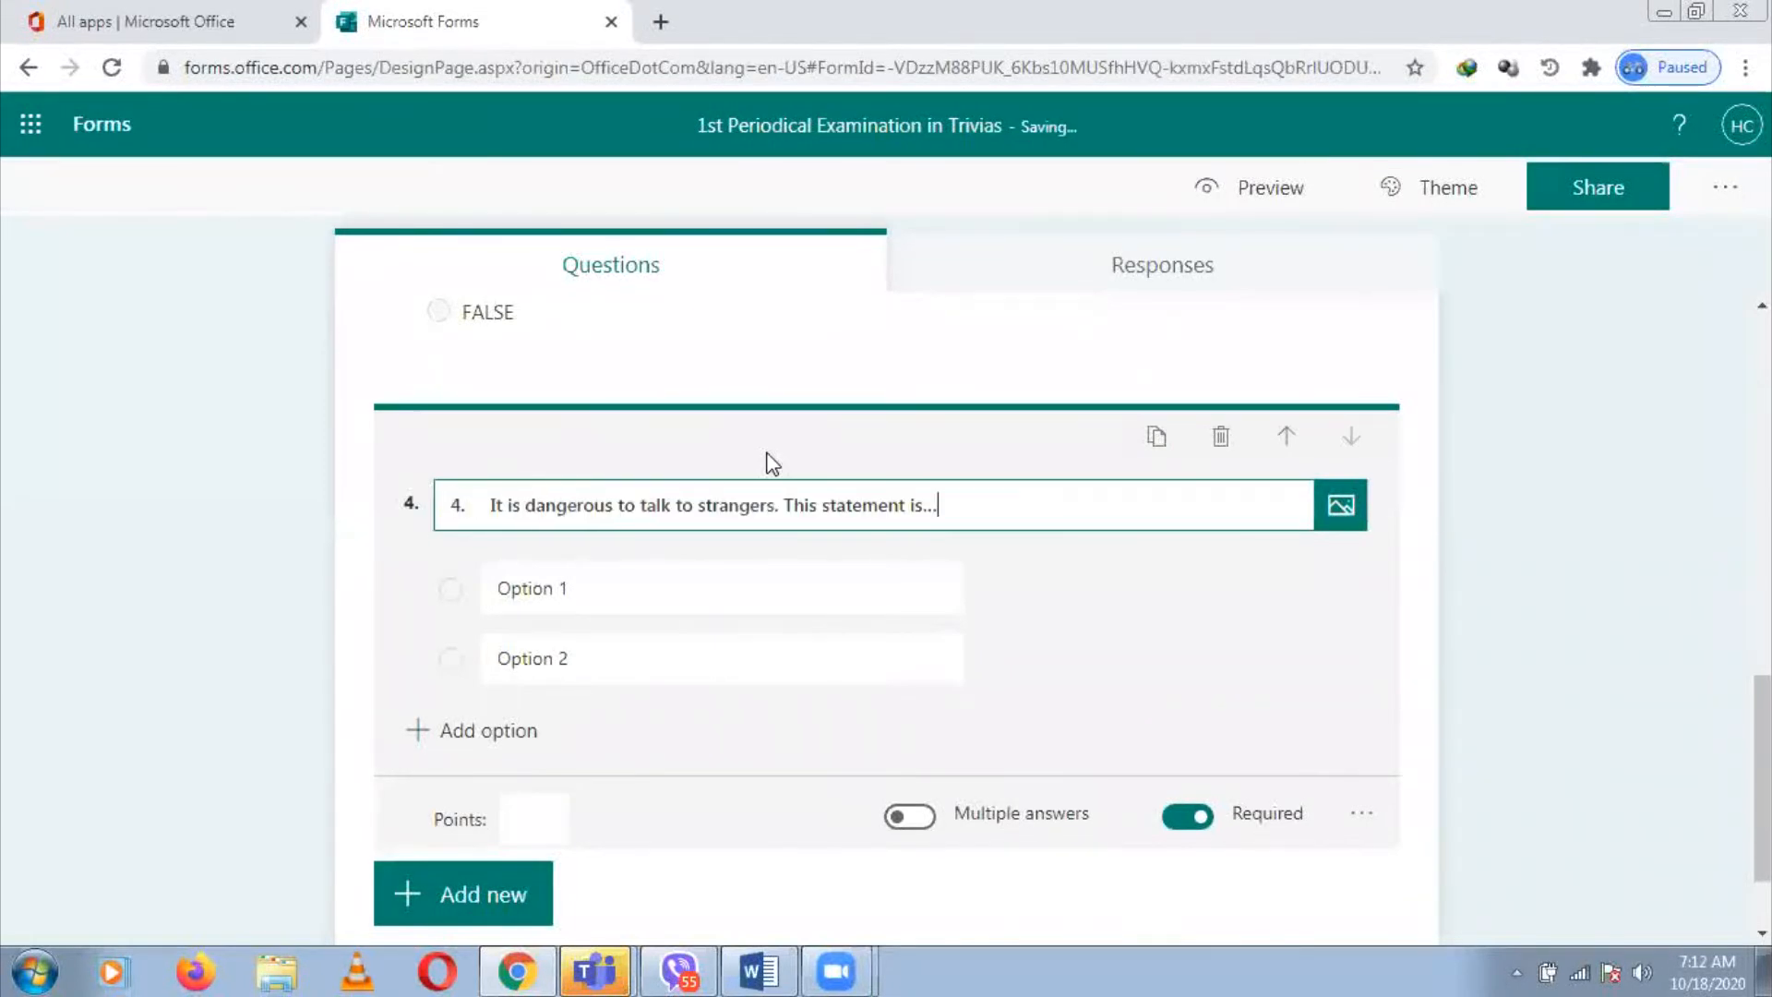
left_click(491, 506)
key("BackSpace")
key("BackSpace")
key("BackSpace")
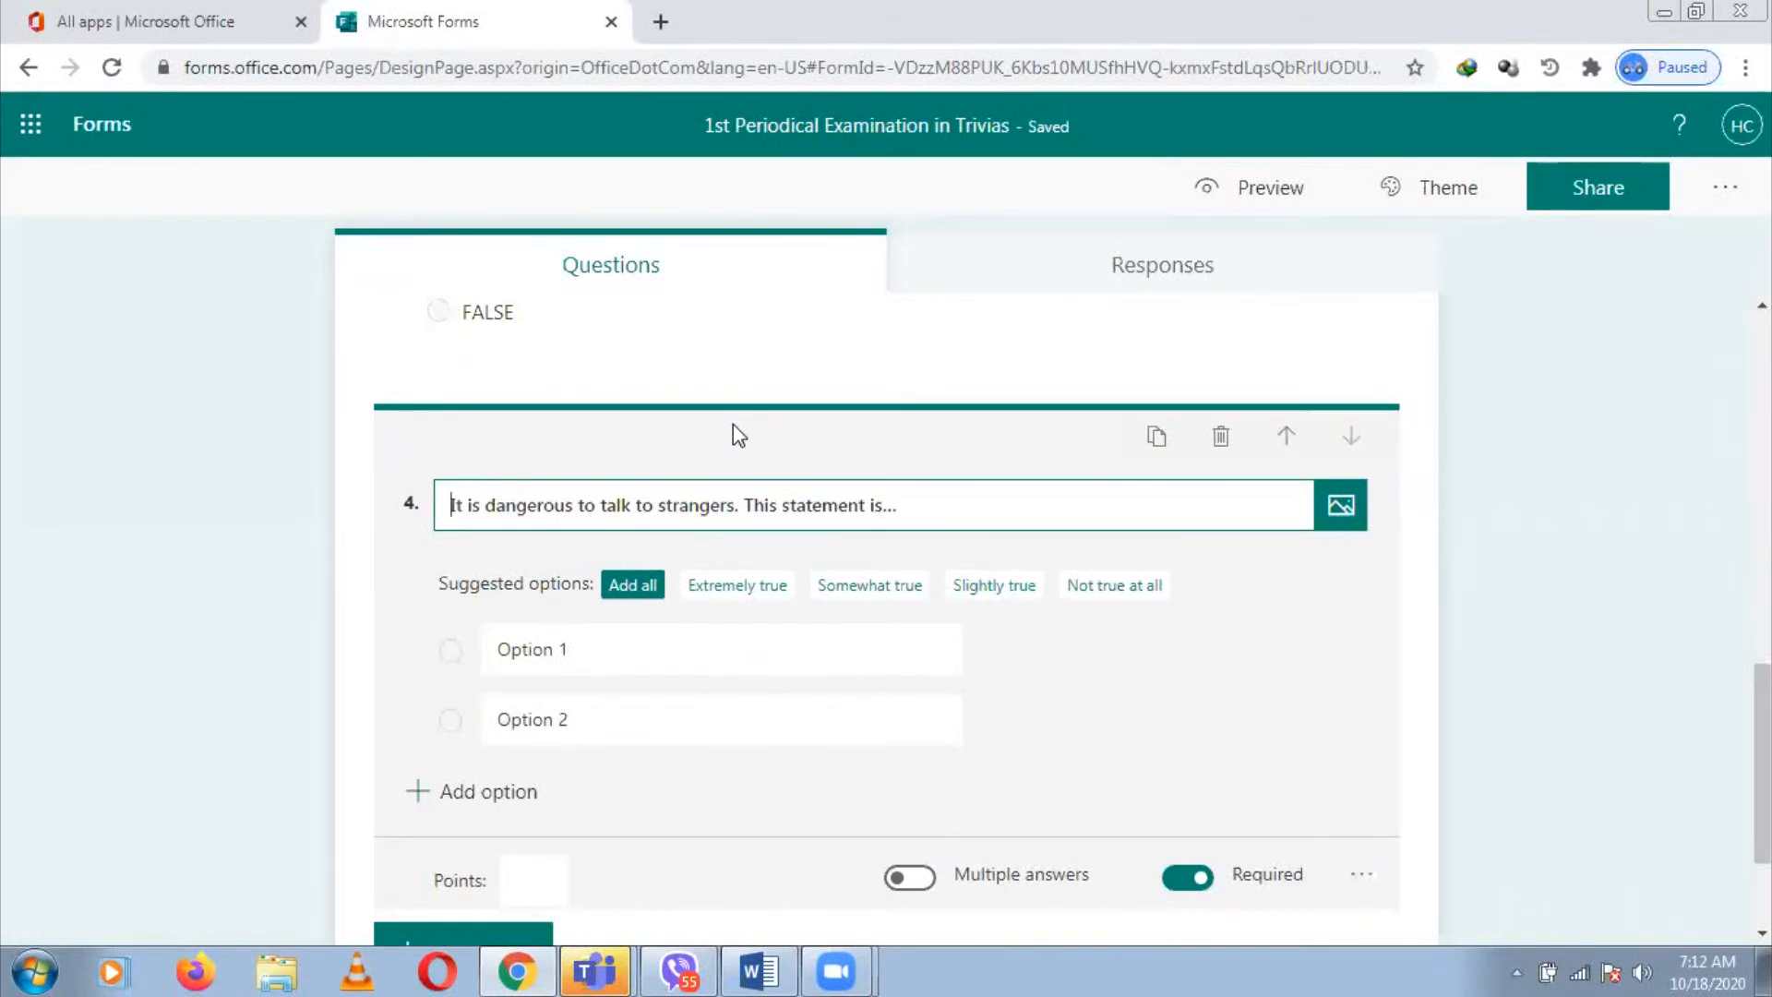
Make the first option TRUE and mark it as the correct answer
left_click(684, 649)
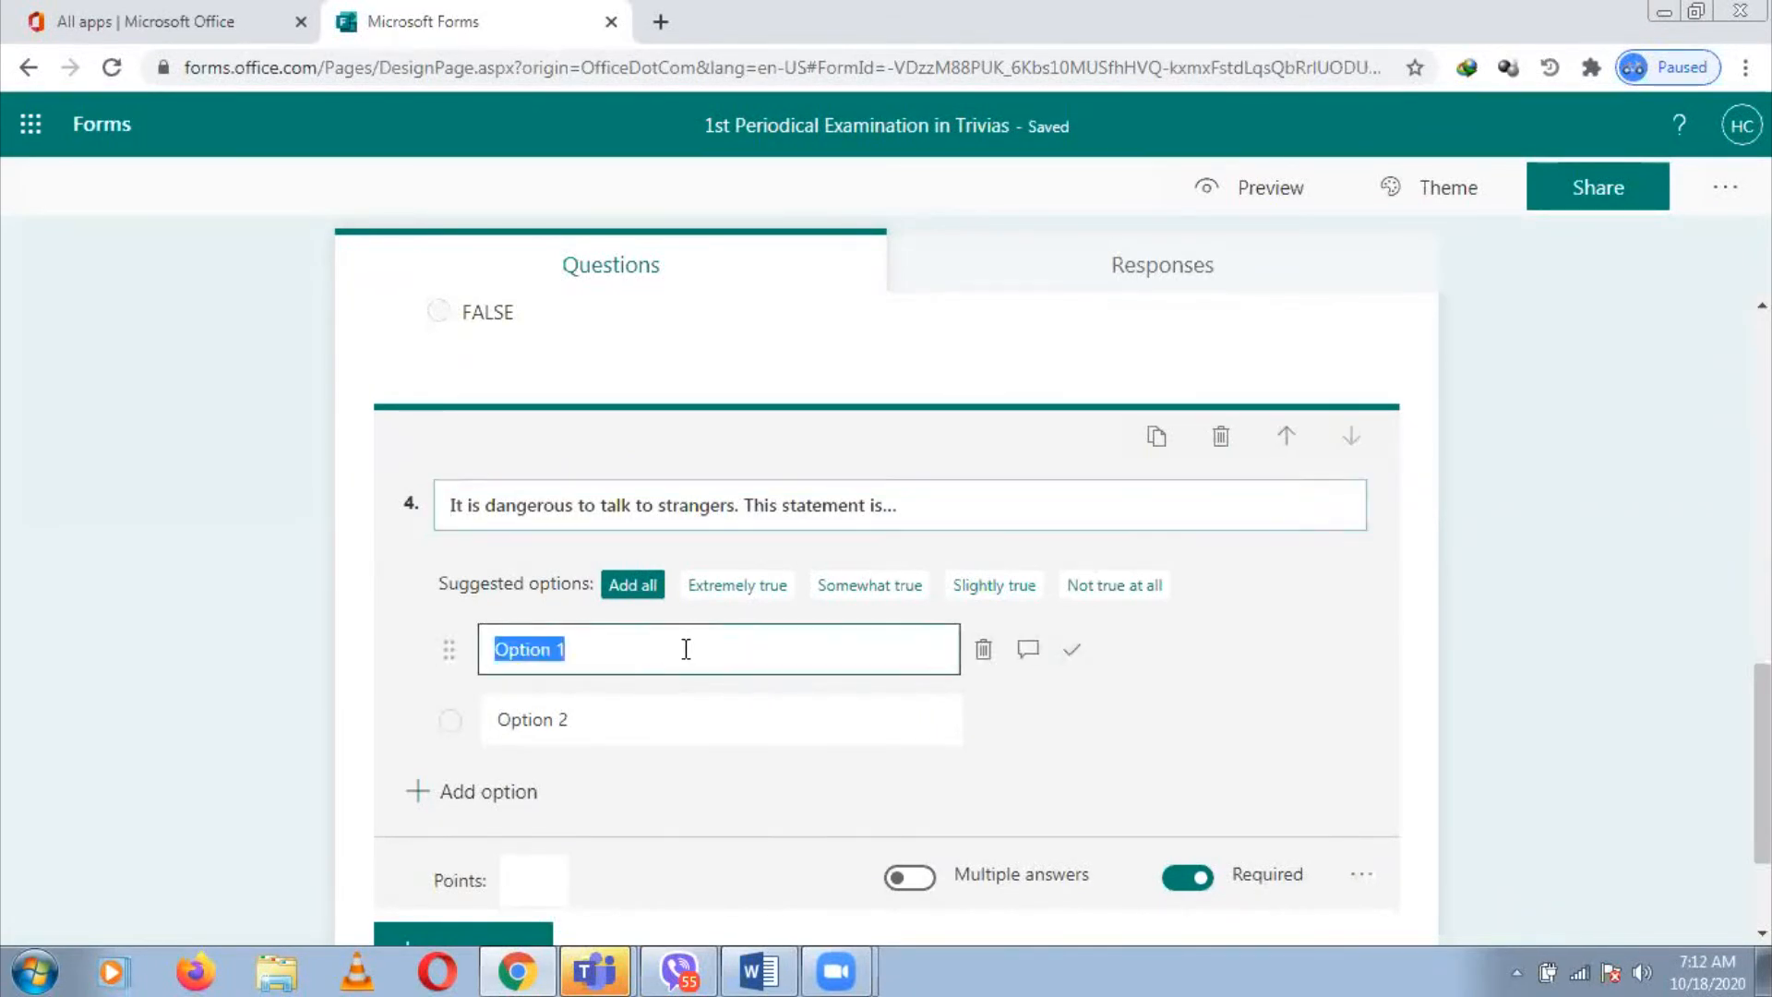
key("alt+Tab")
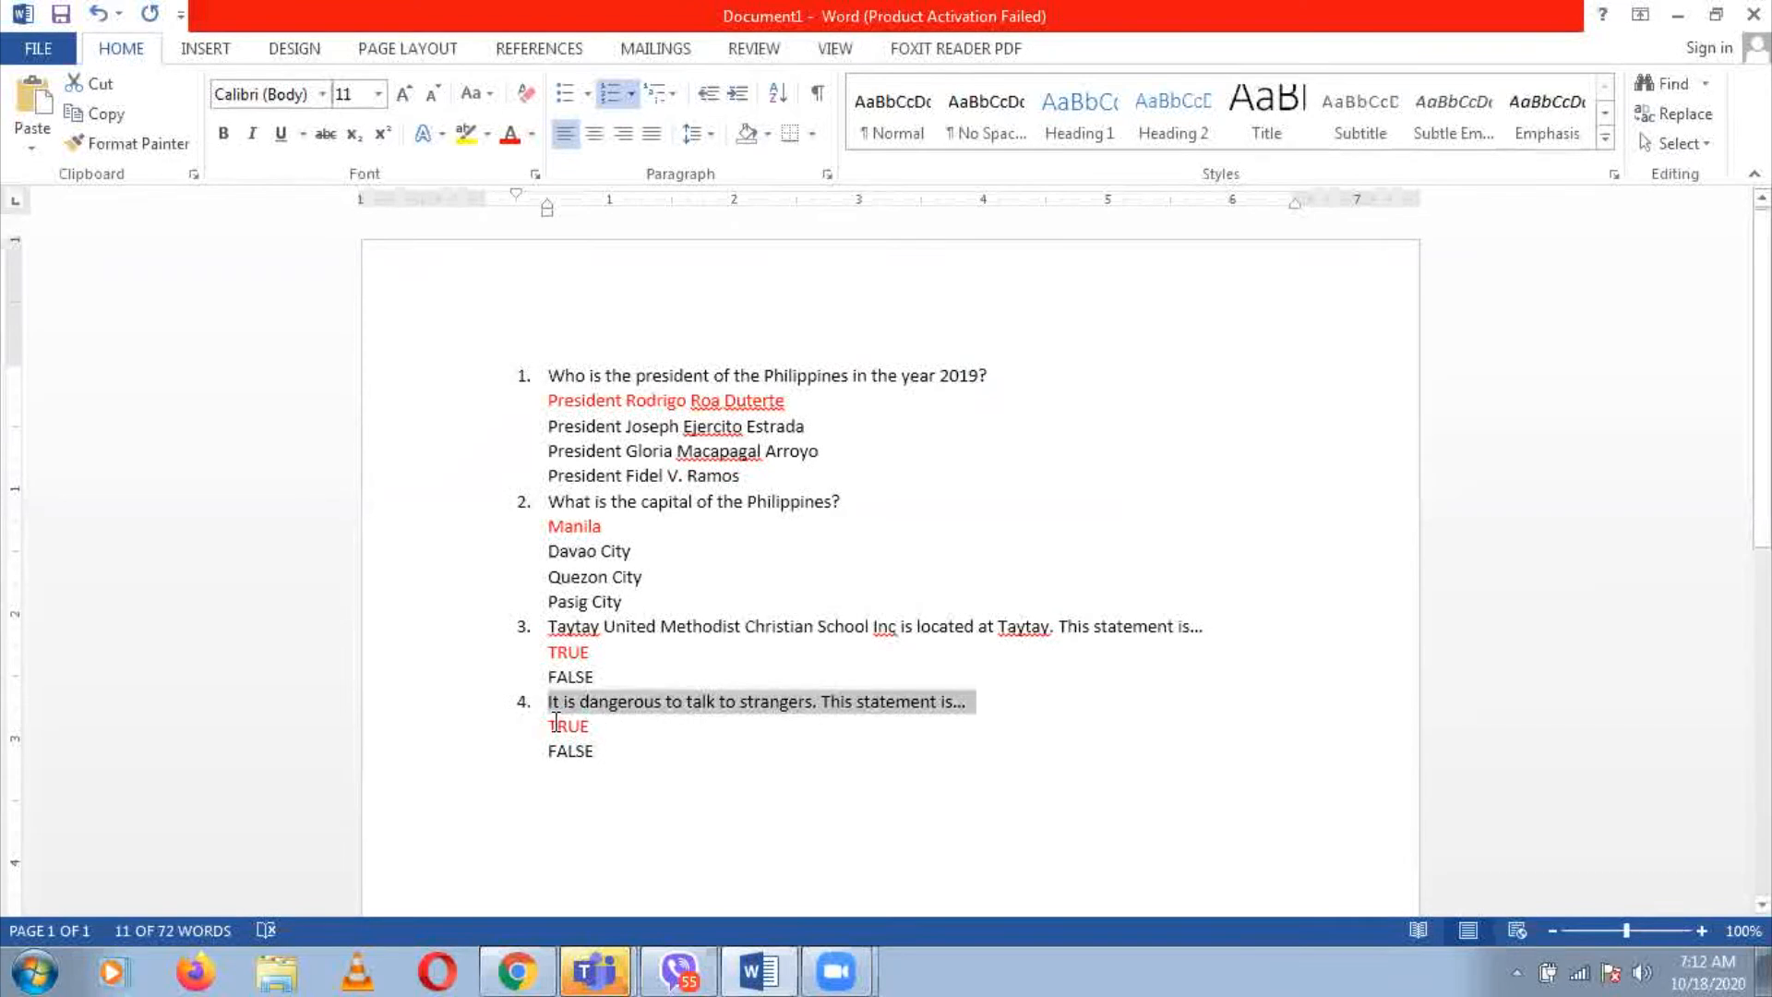
left_click_drag(548, 722, 598, 738)
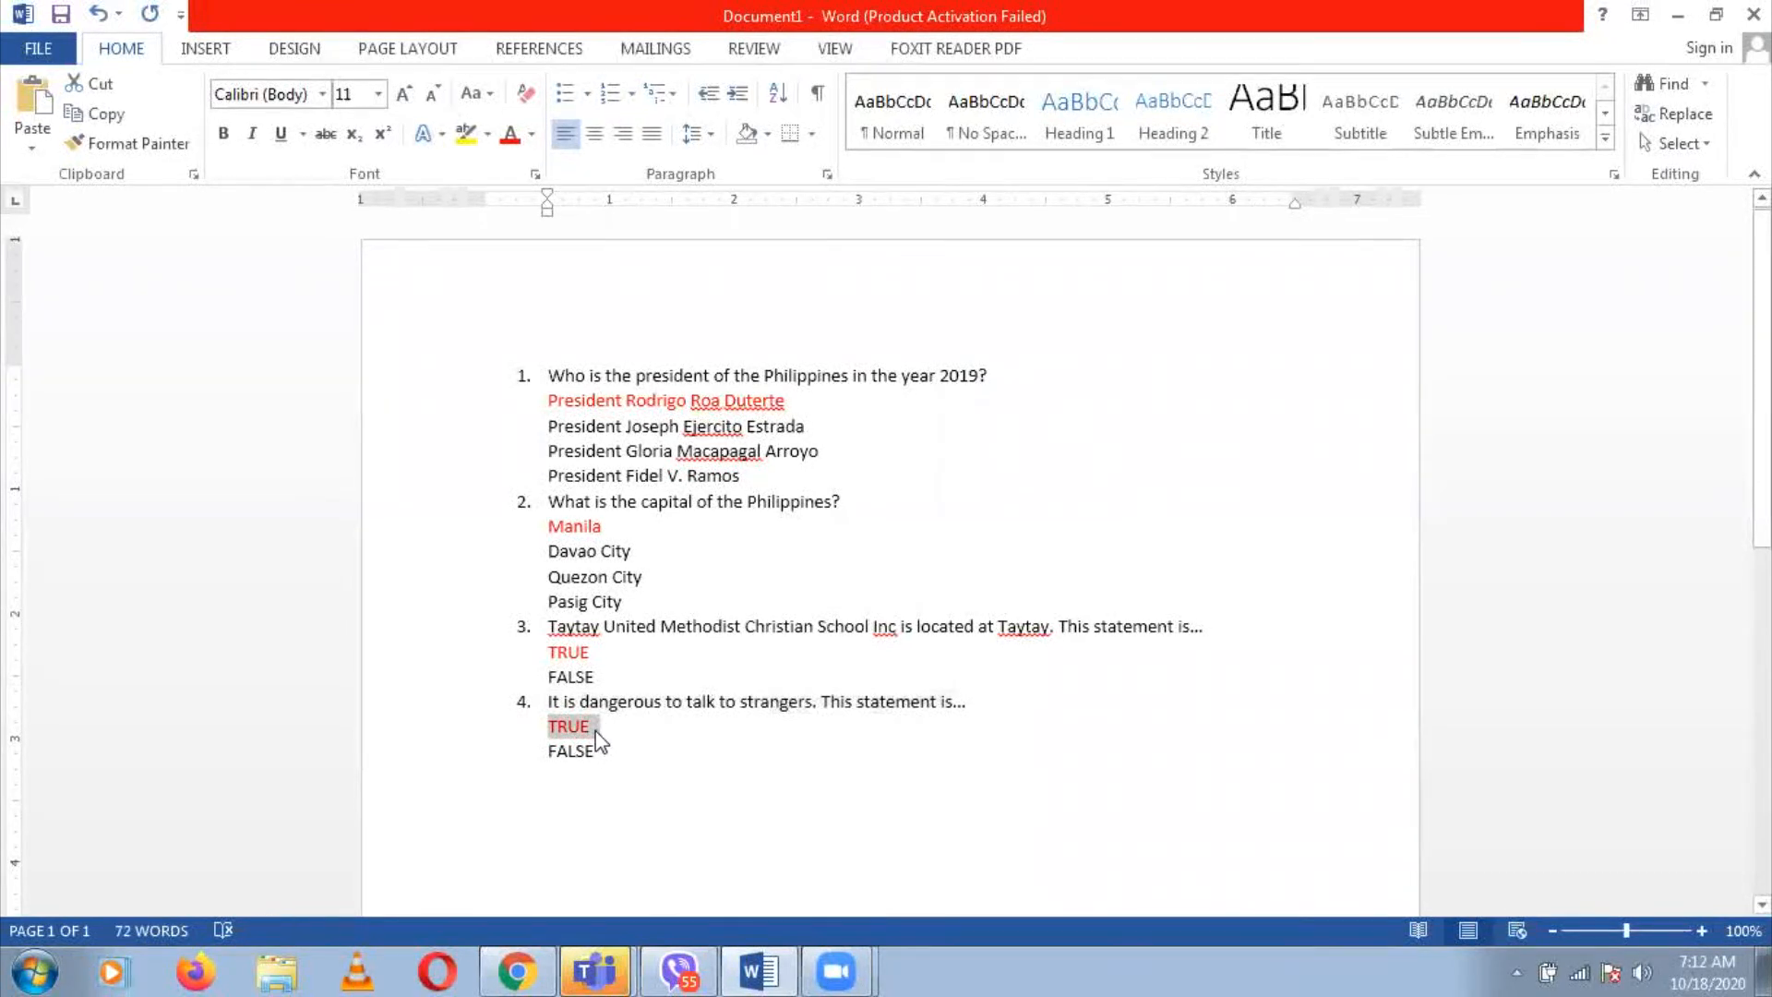
key("alt+Tab")
key("BackSpace")
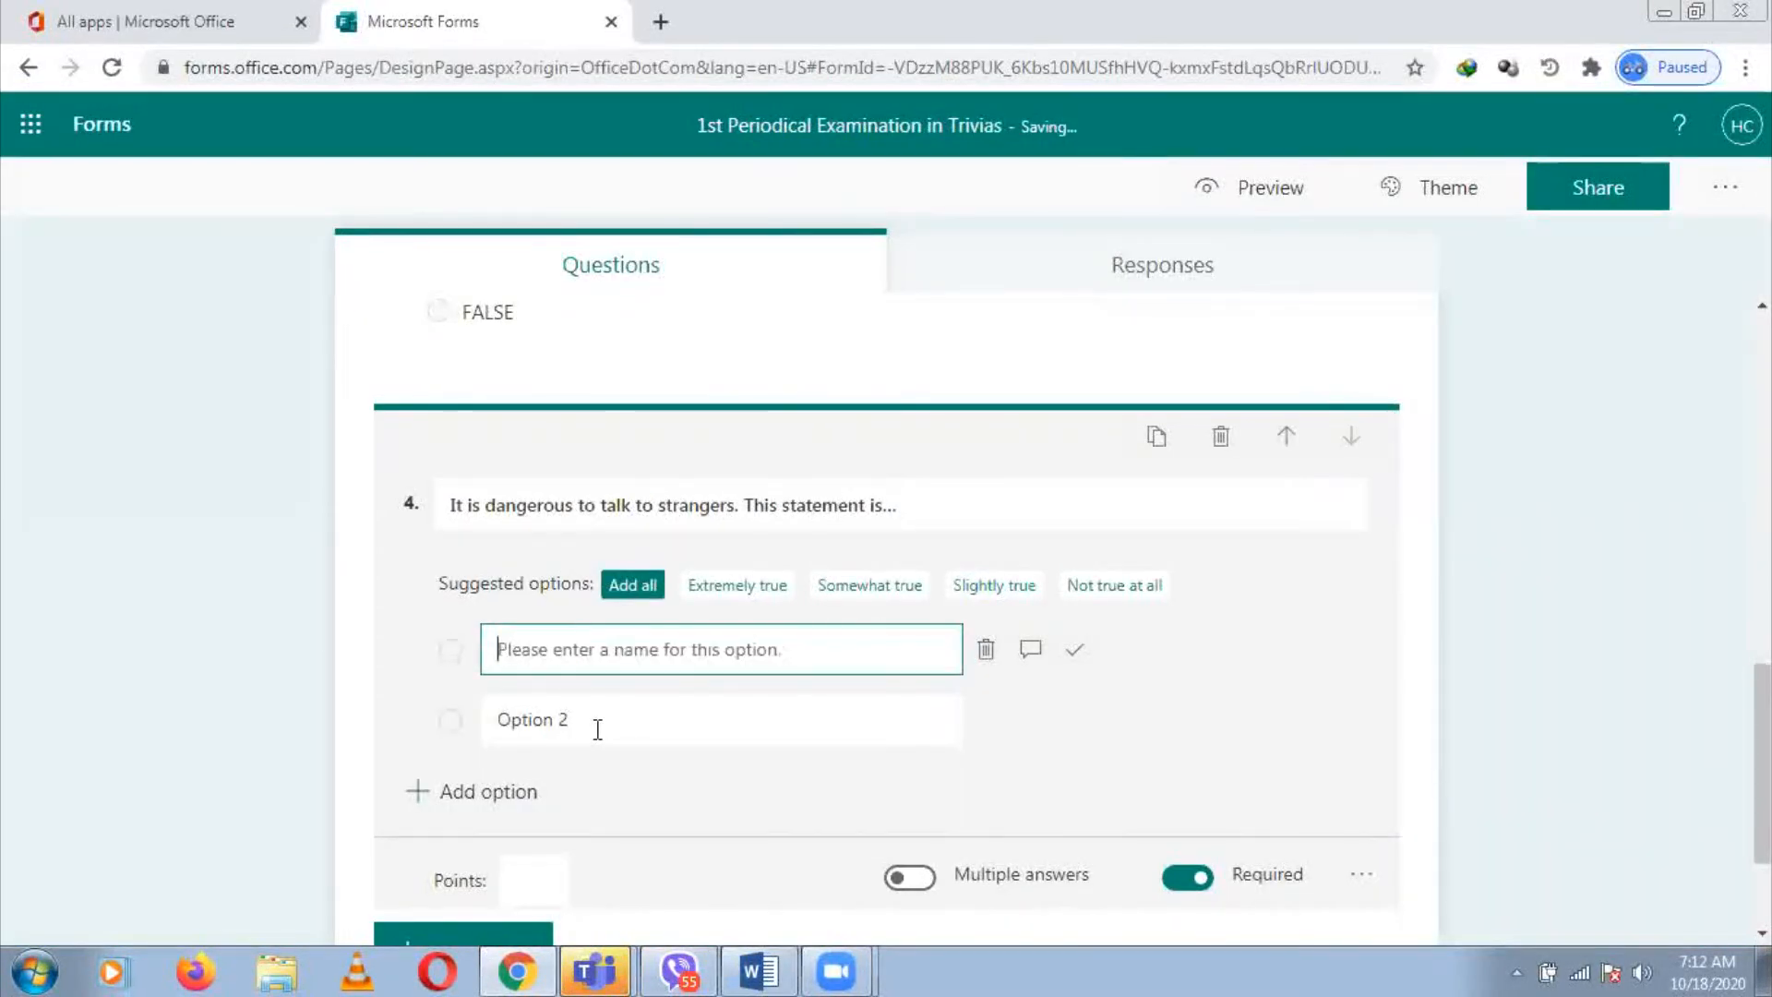
key("ctrl+v")
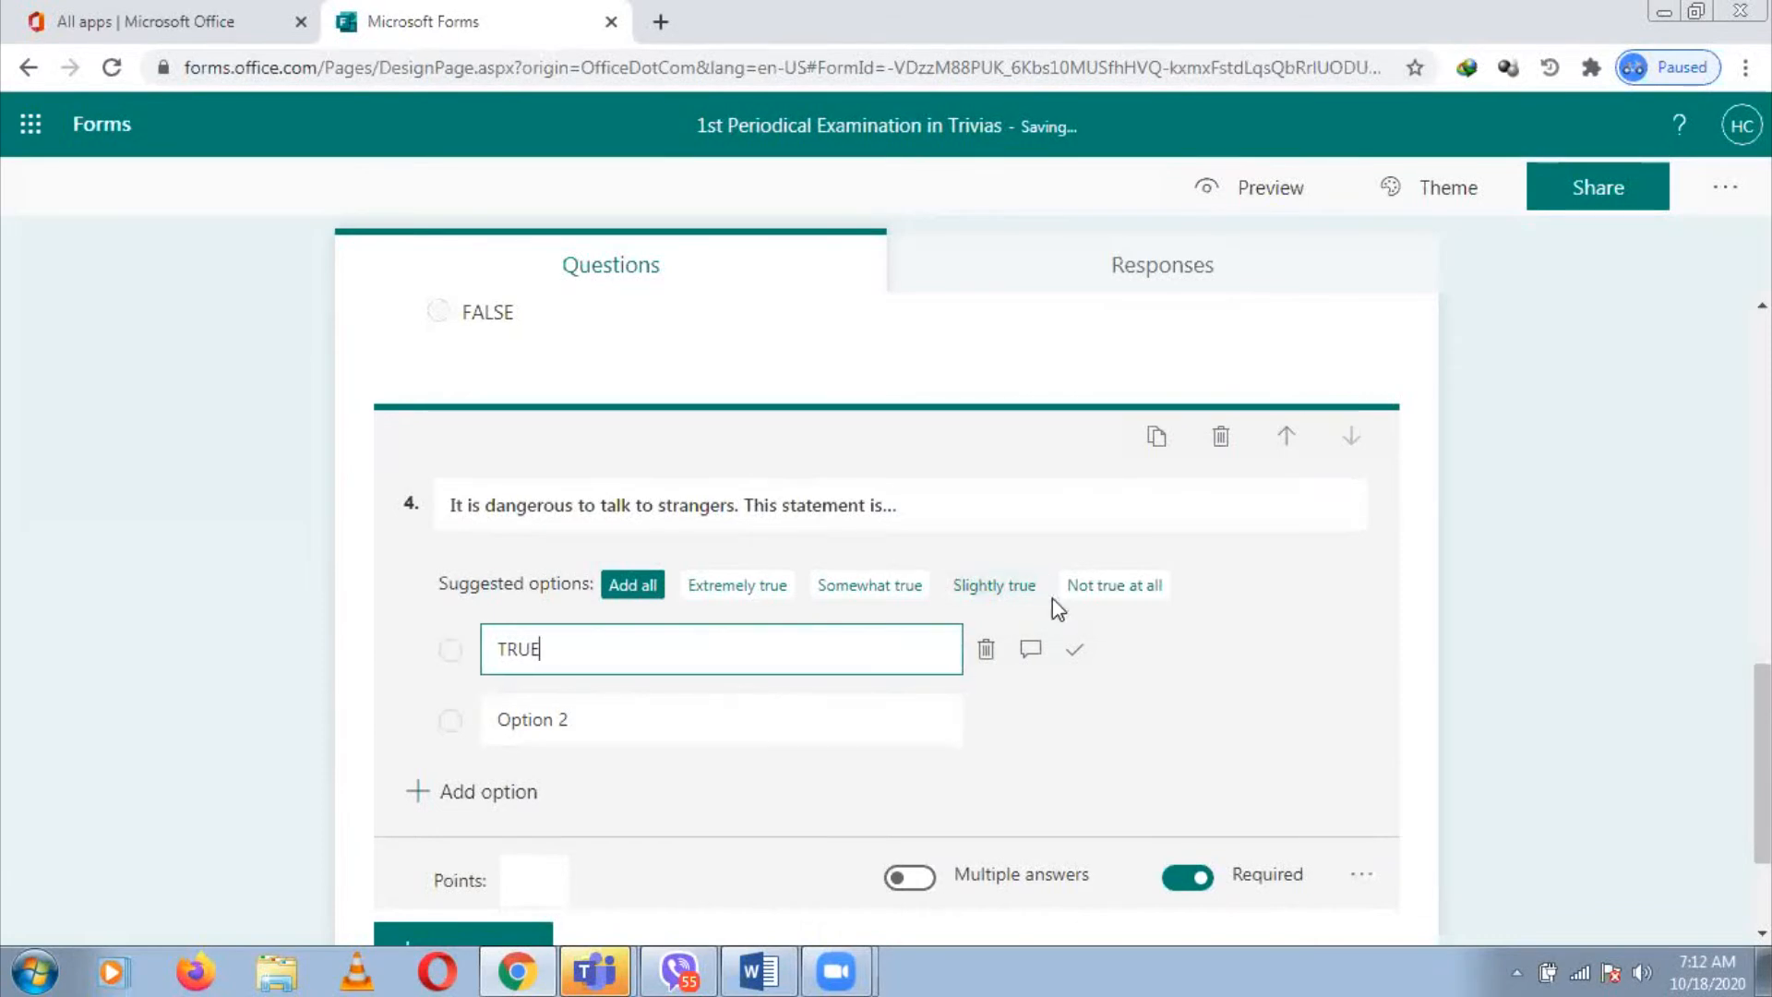
left_click(1074, 656)
Set the second option to FALSE, copied from the Word document
left_click(756, 721)
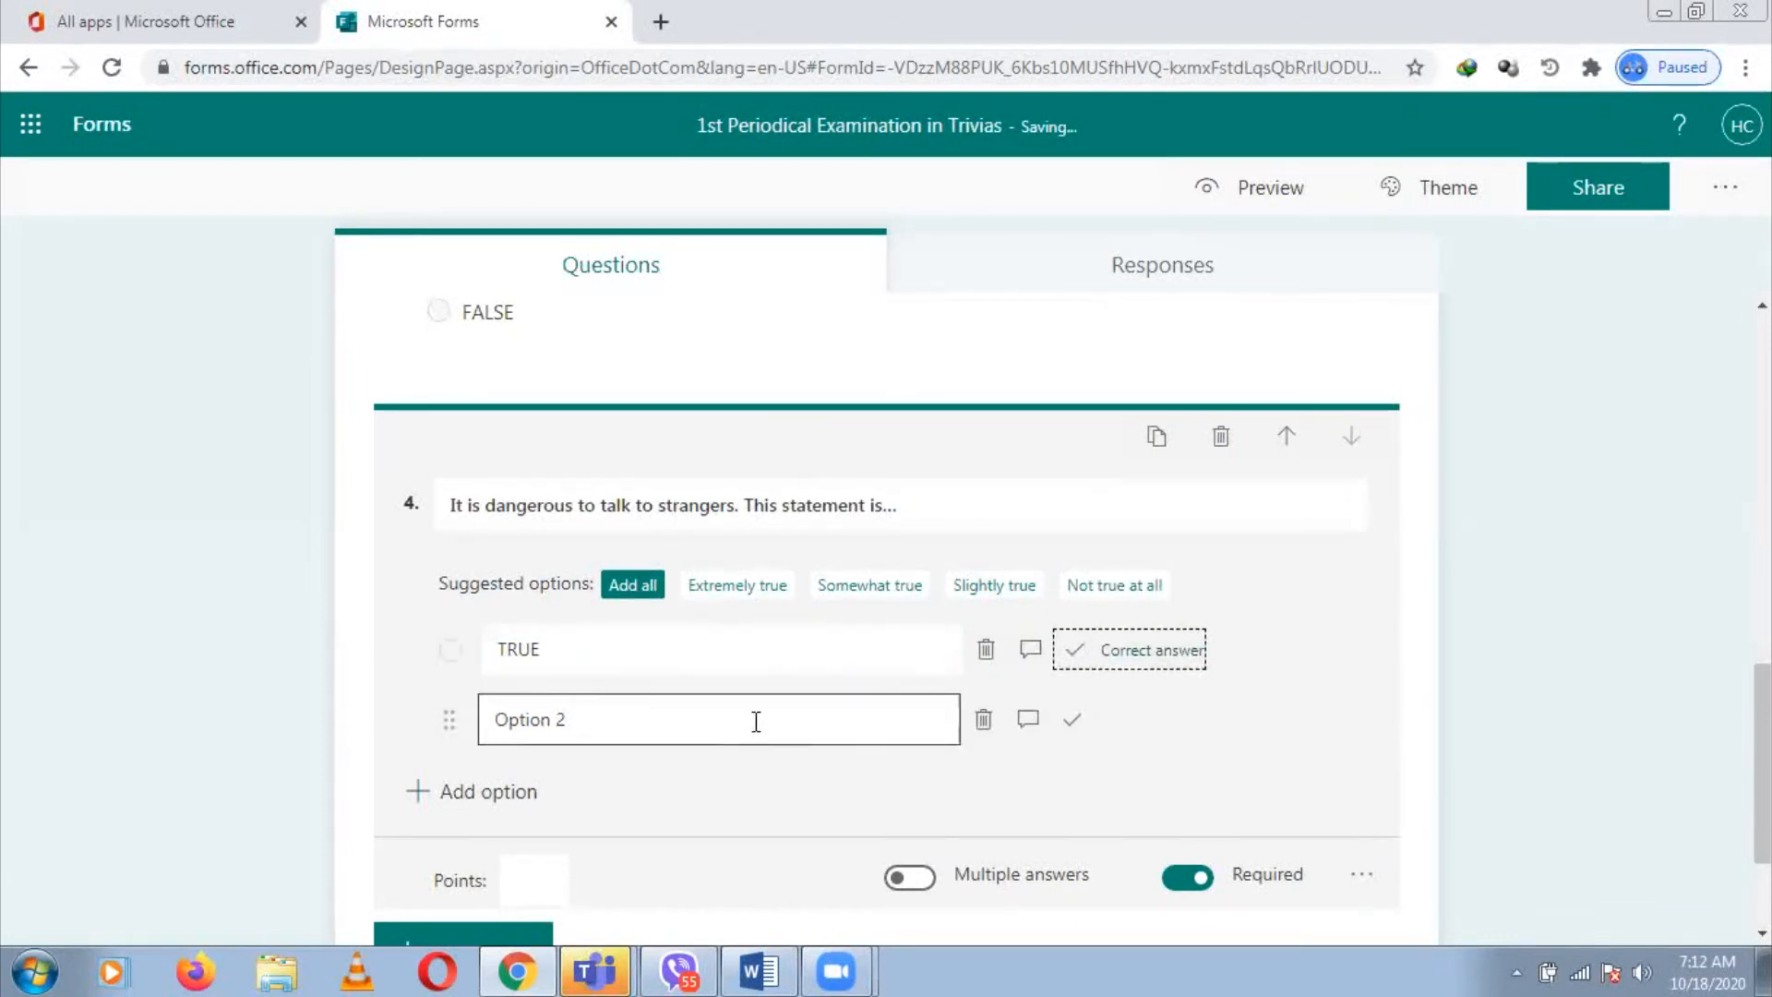
key("BackSpace")
key("alt+Tab")
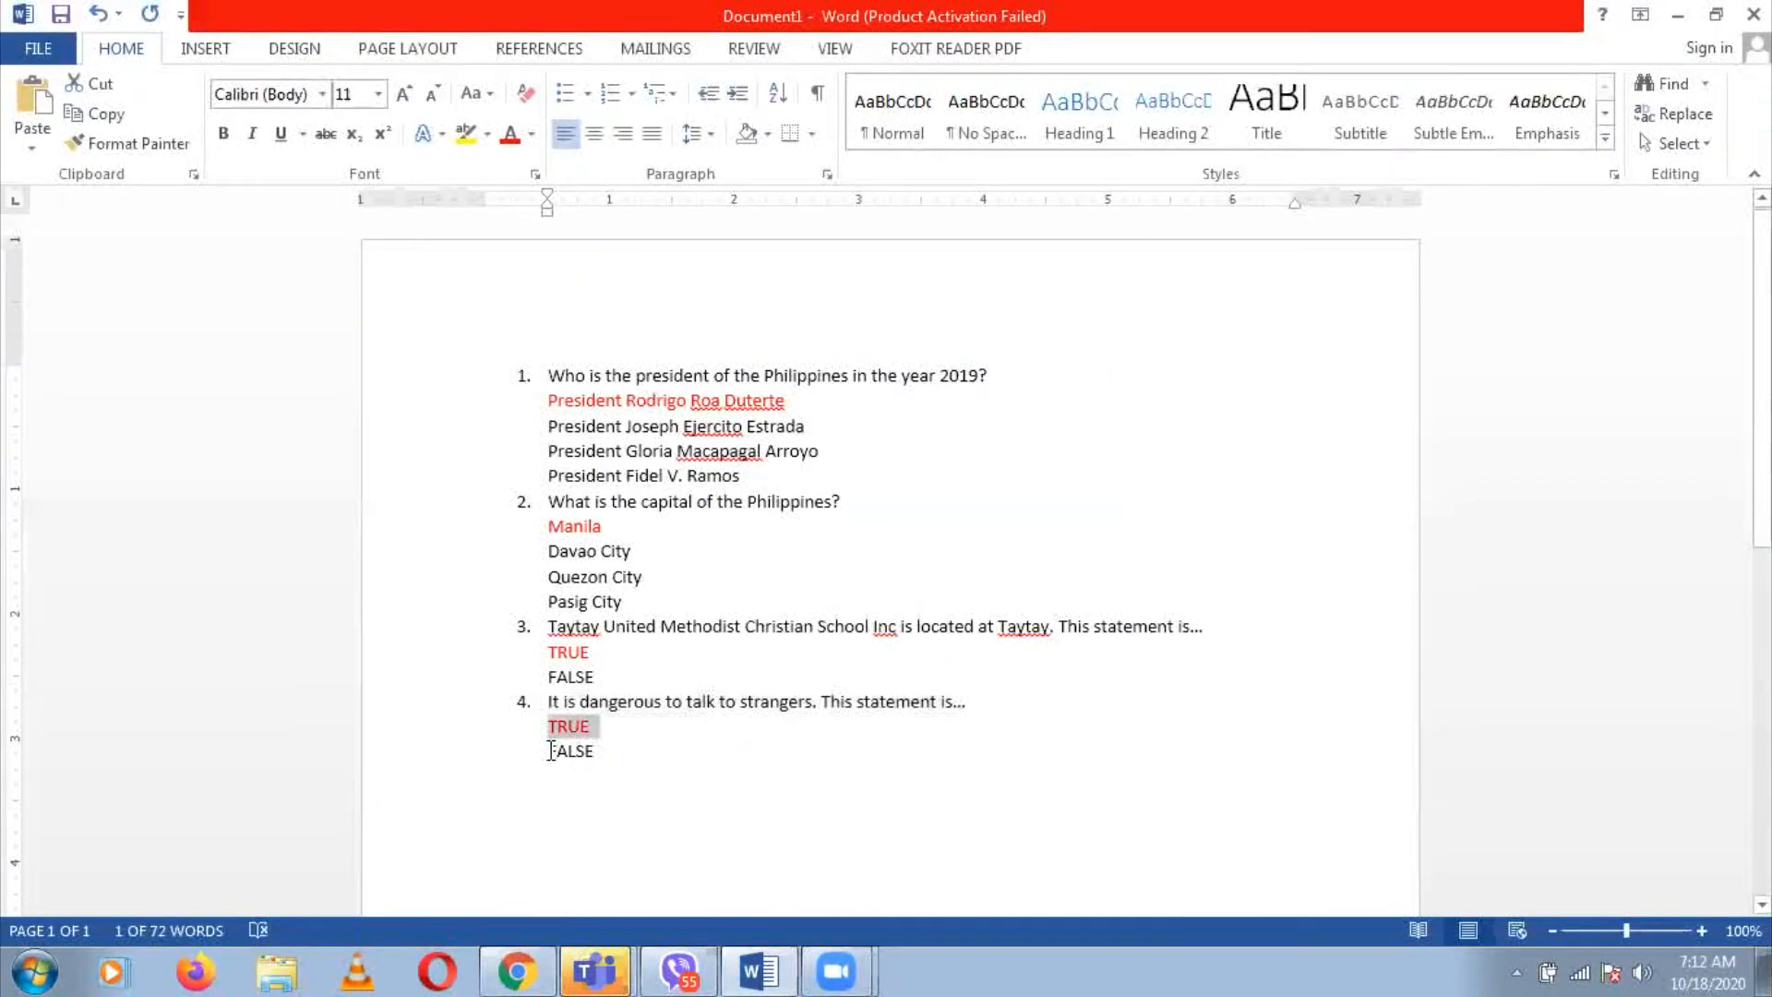
left_click(551, 752)
left_click(610, 749, "shift")
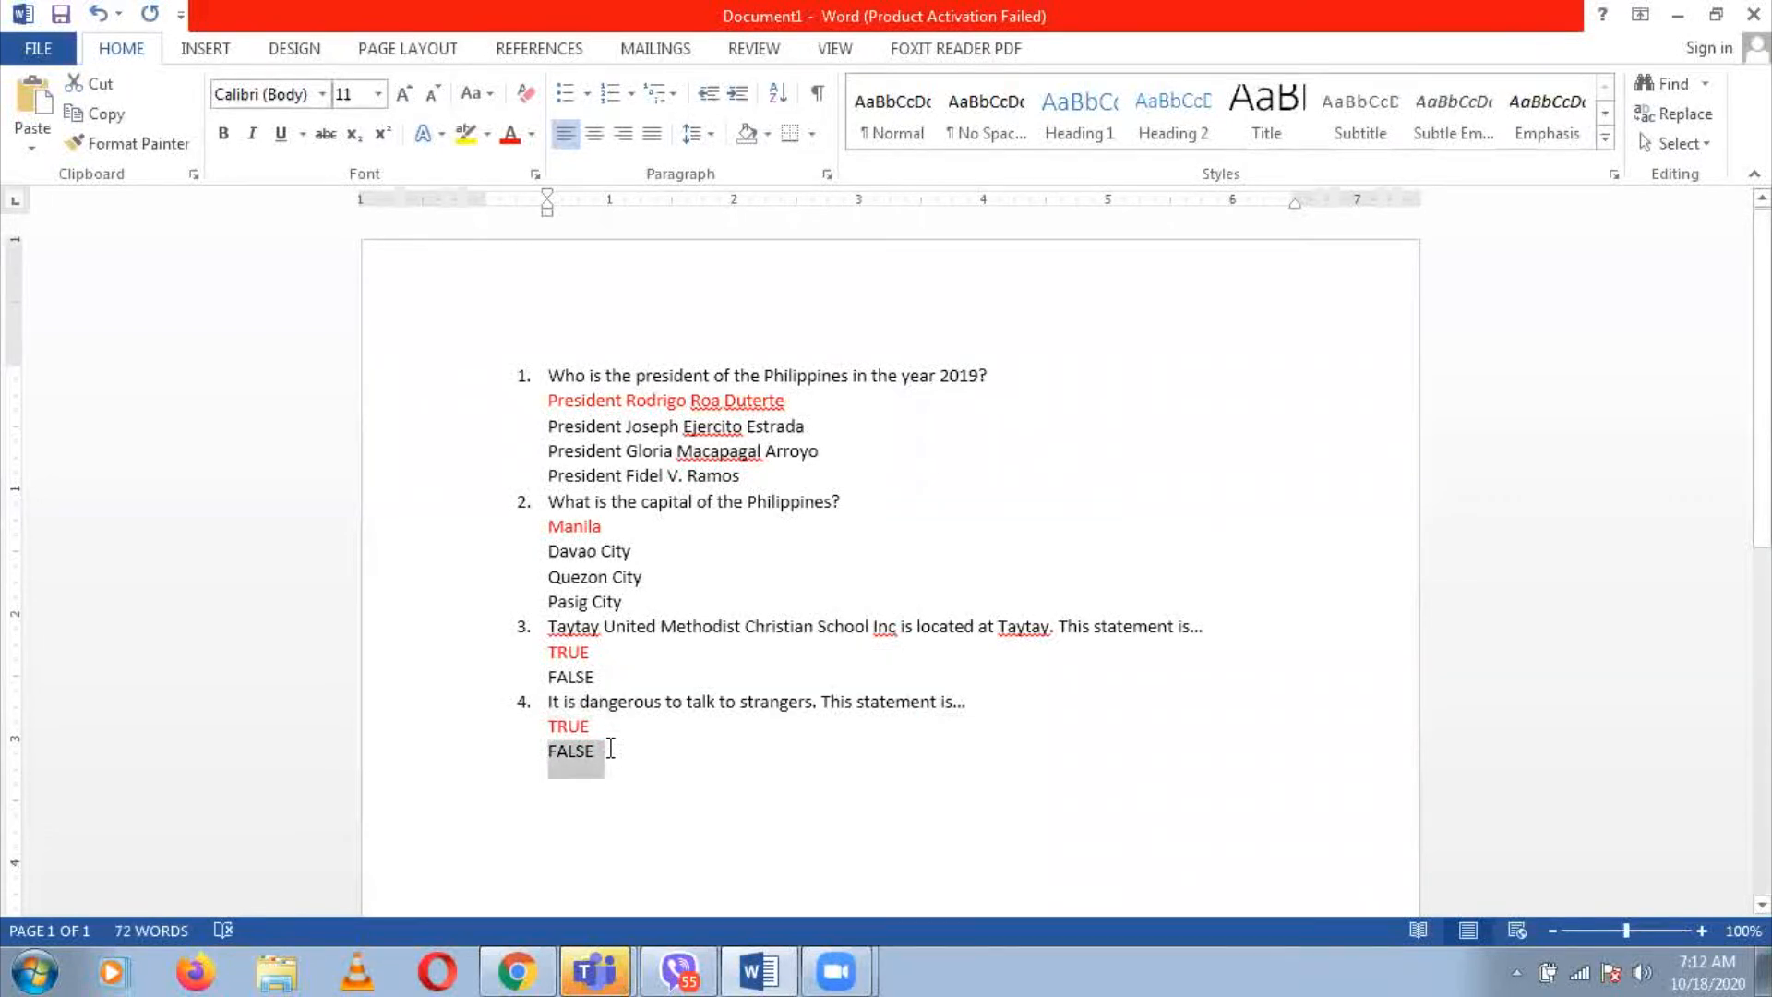
key("ctrl+c")
key("alt+Tab")
key("ctrl+v")
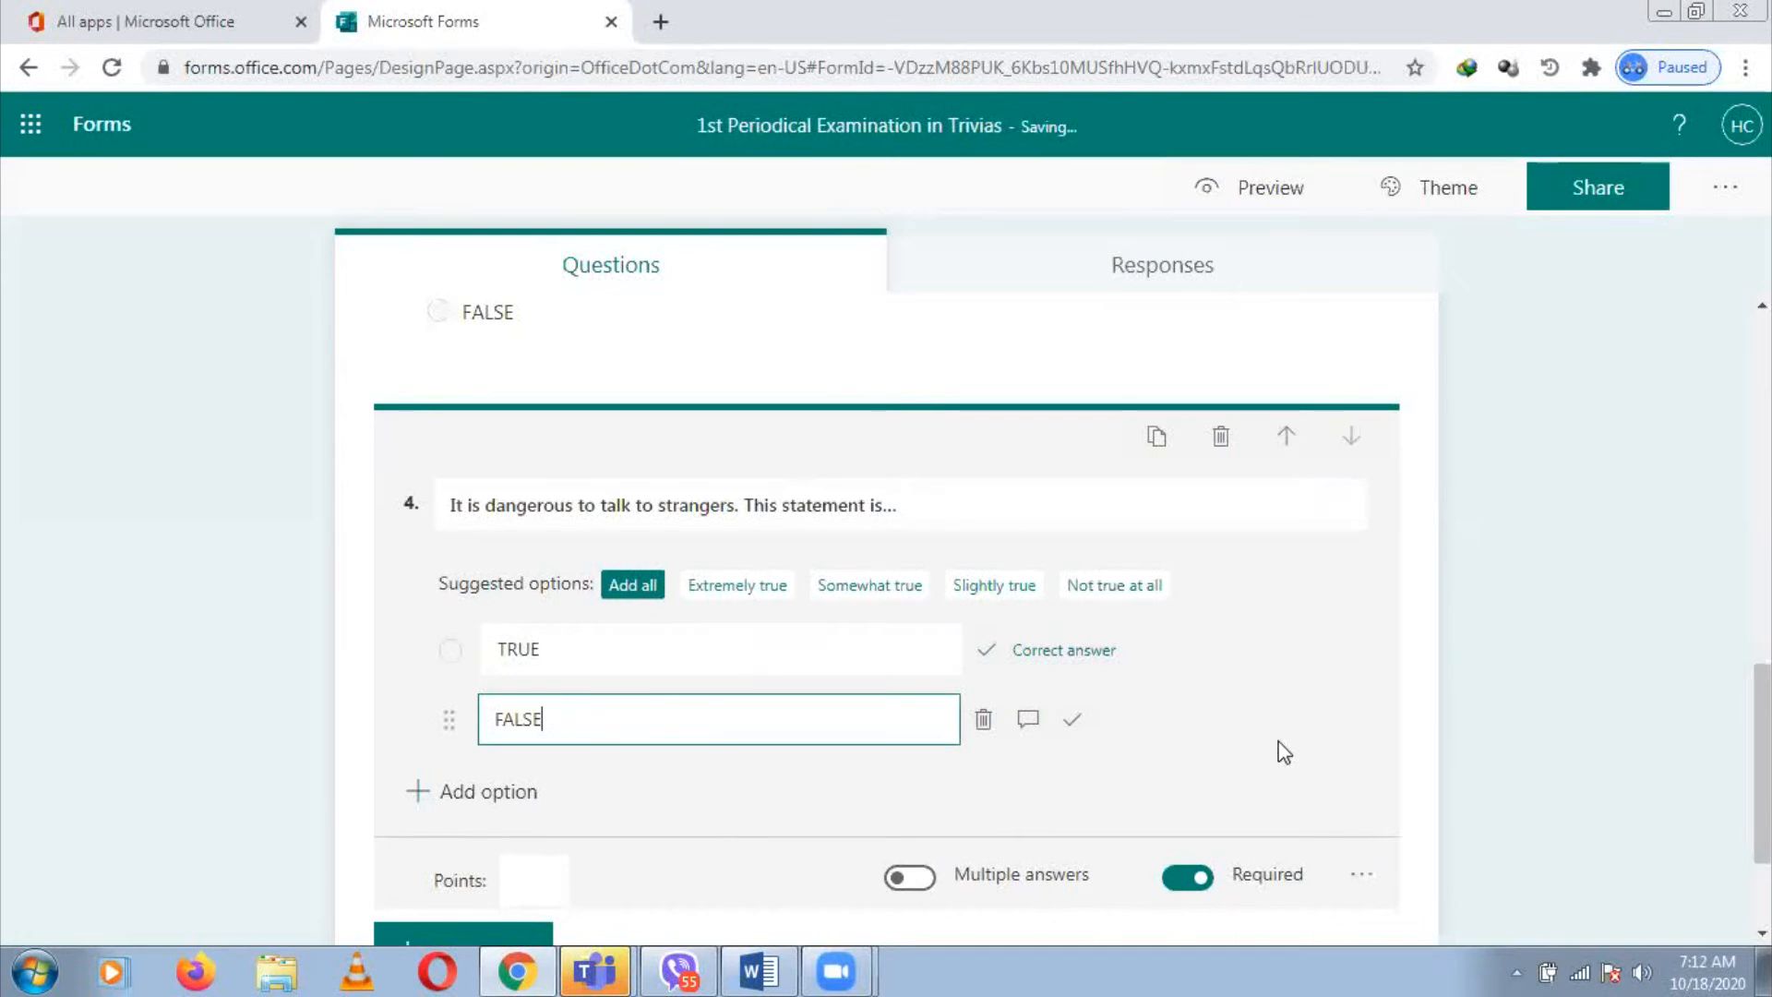
left_click(1364, 878)
left_click(1438, 712)
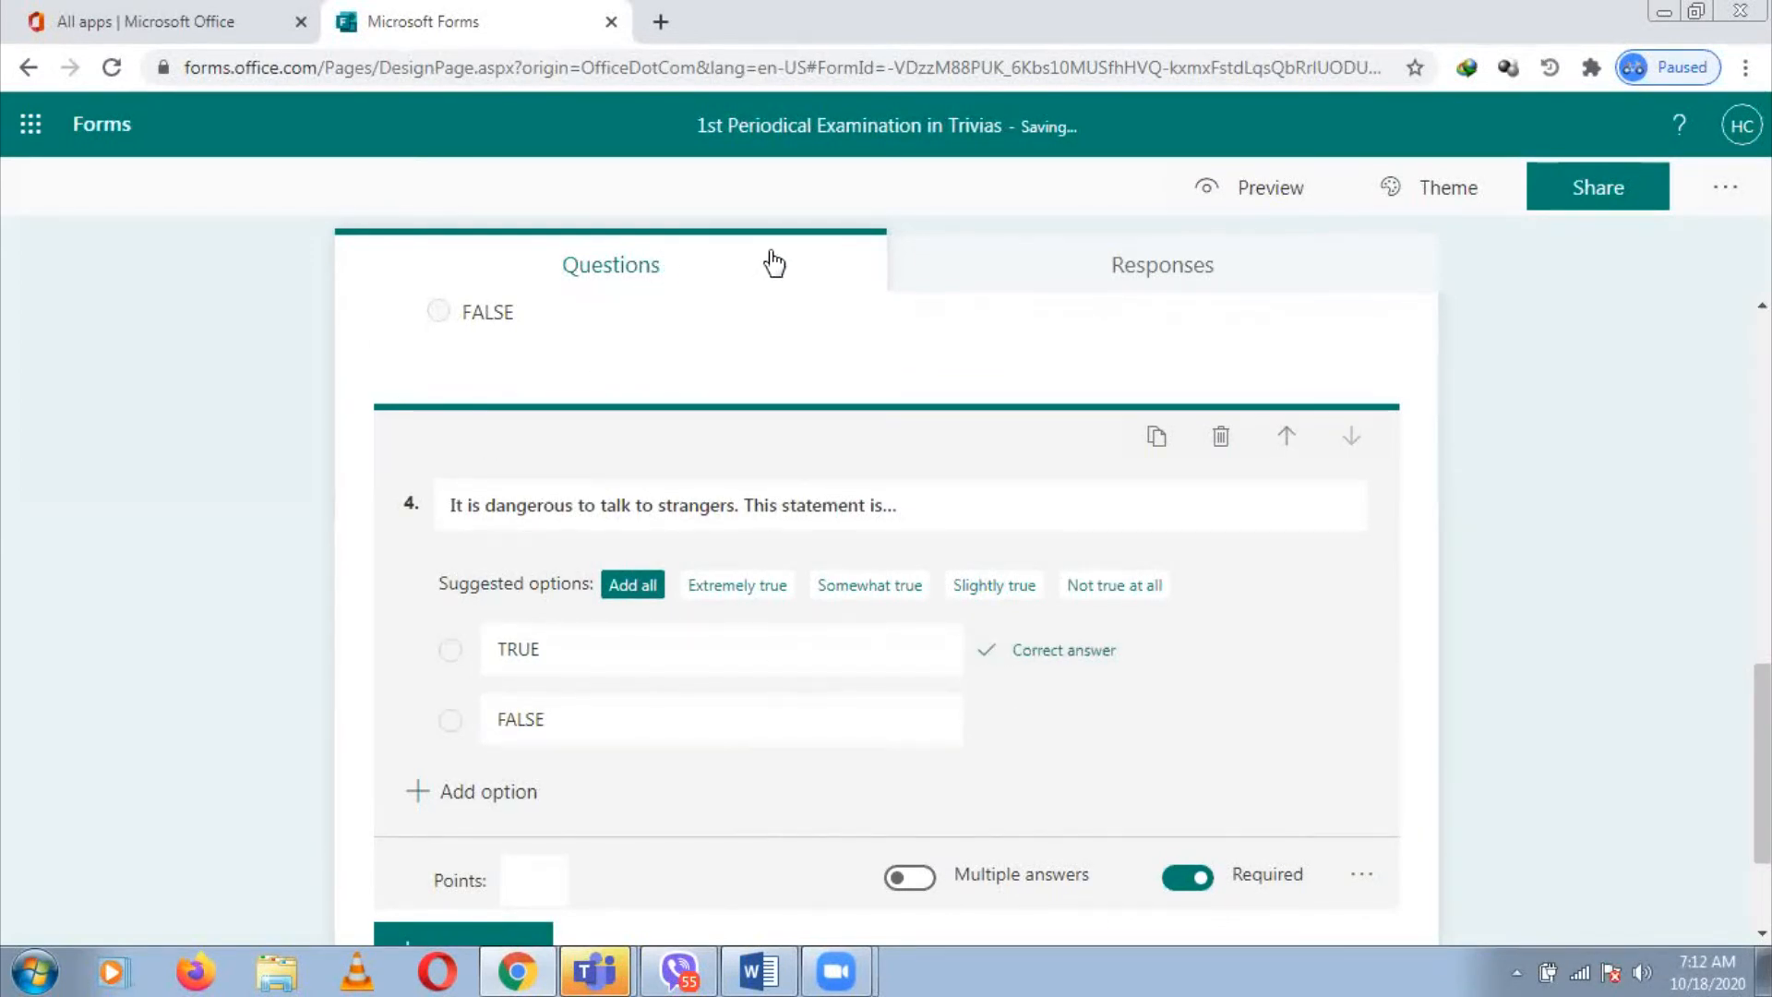
left_click(717, 273)
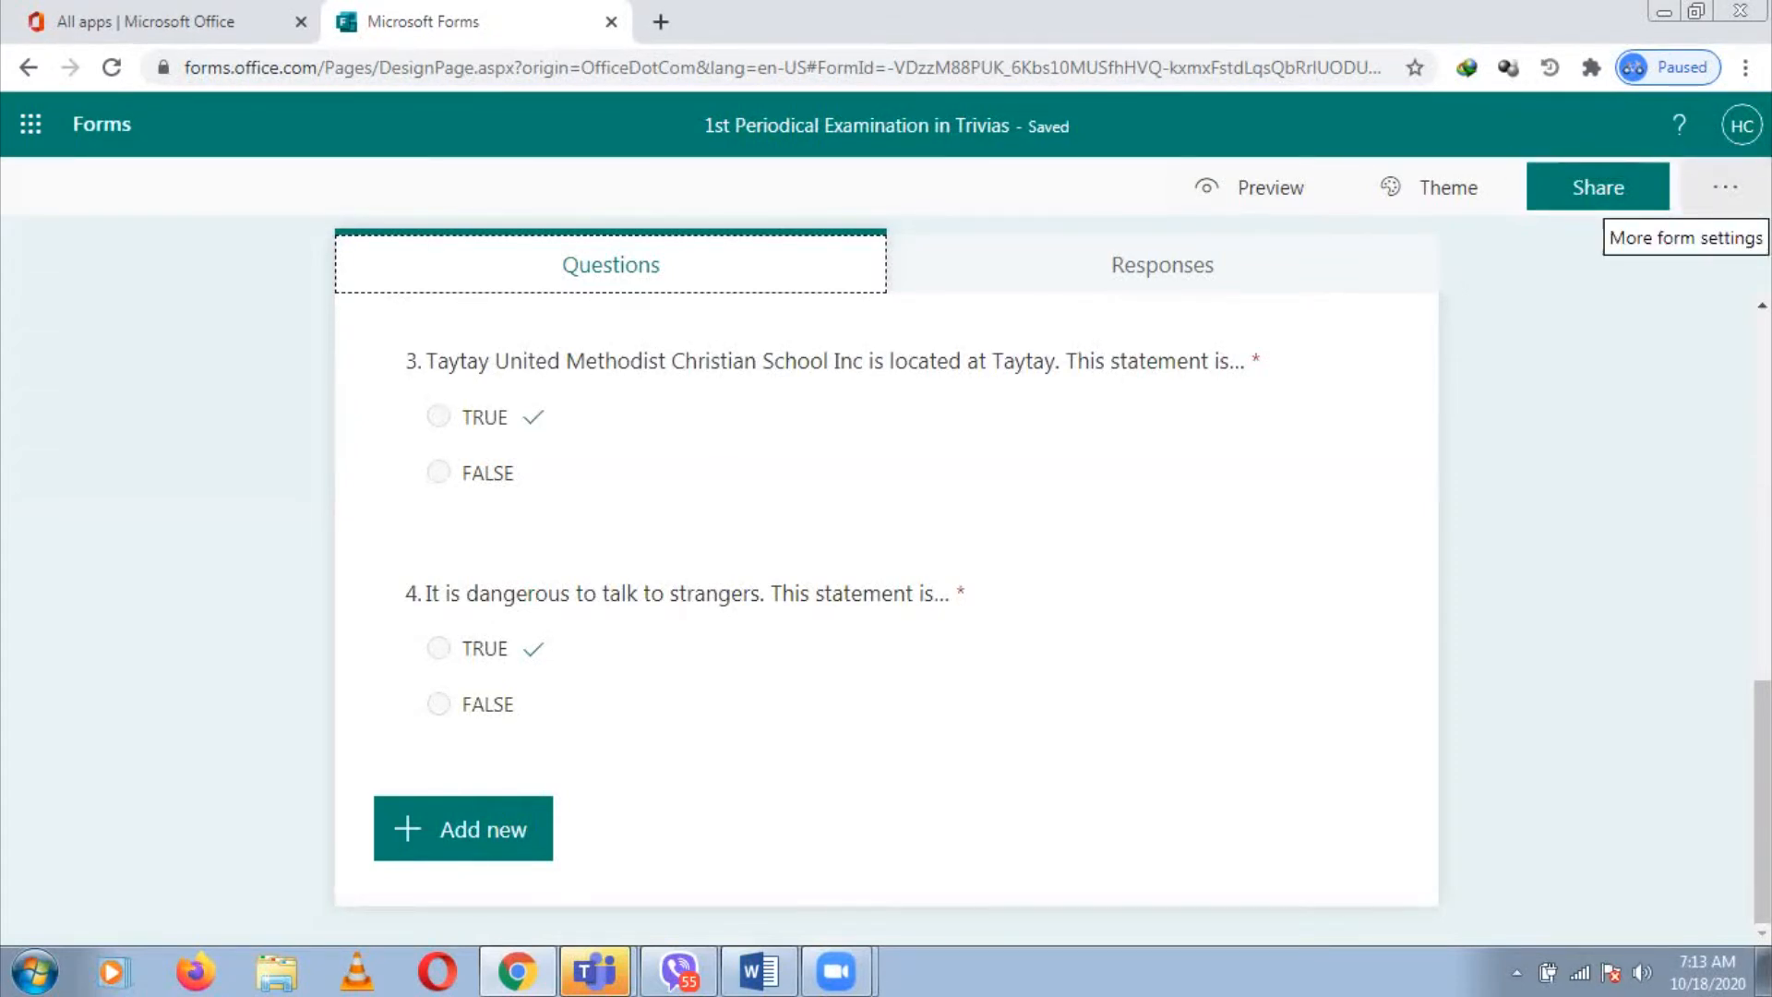
In the form's Settings, switch off 'Show results automatically' under the quiz options
left_click(1725, 188)
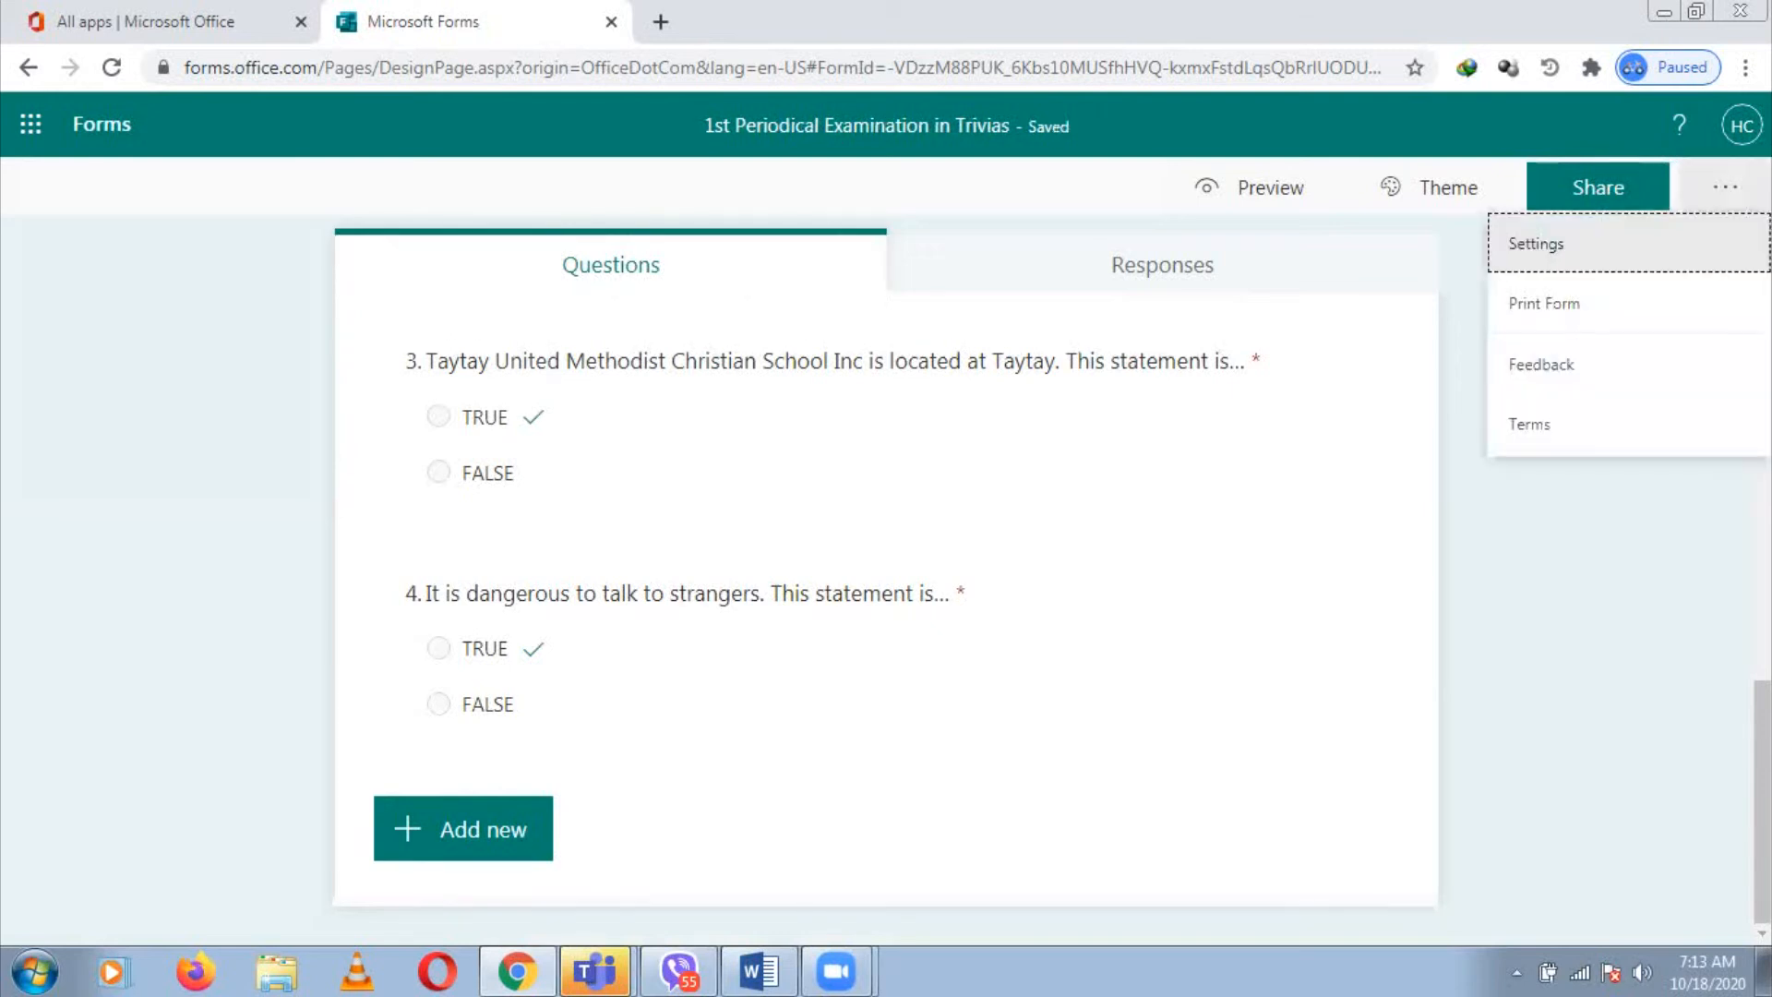
left_click(1607, 254)
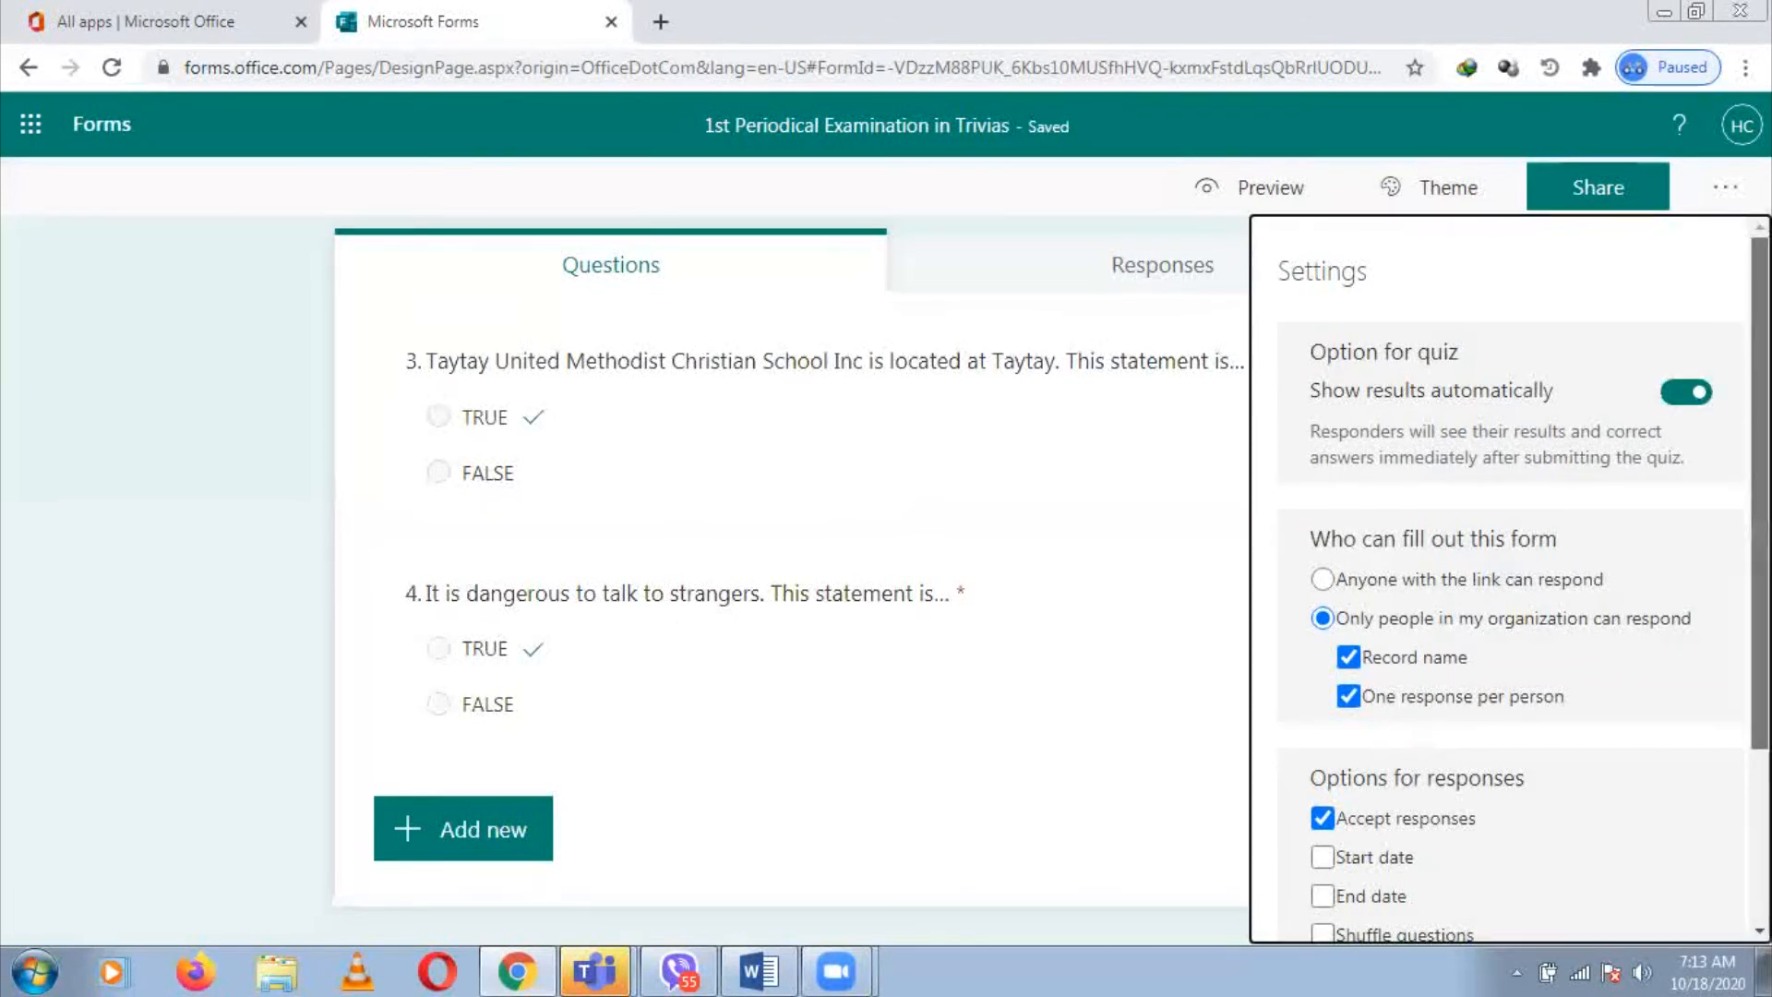
scroll(1523, 554, "down", 3)
scroll(1505, 573, "up", 3)
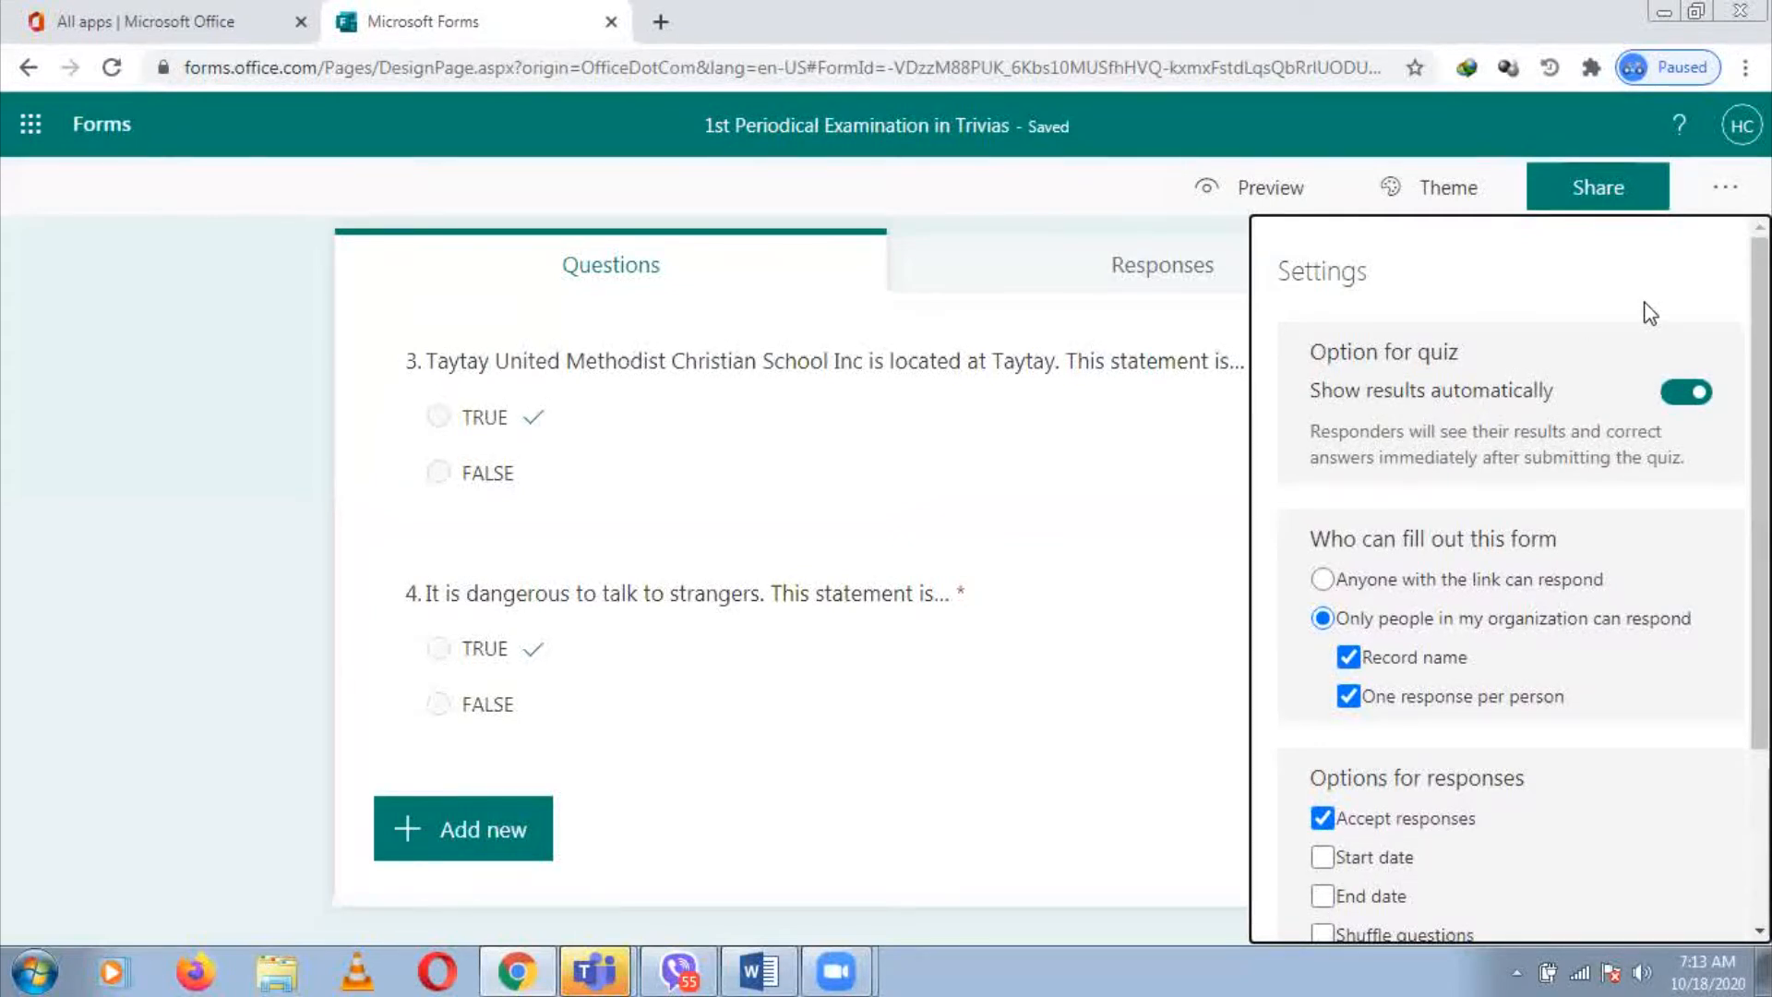
left_click(1673, 405)
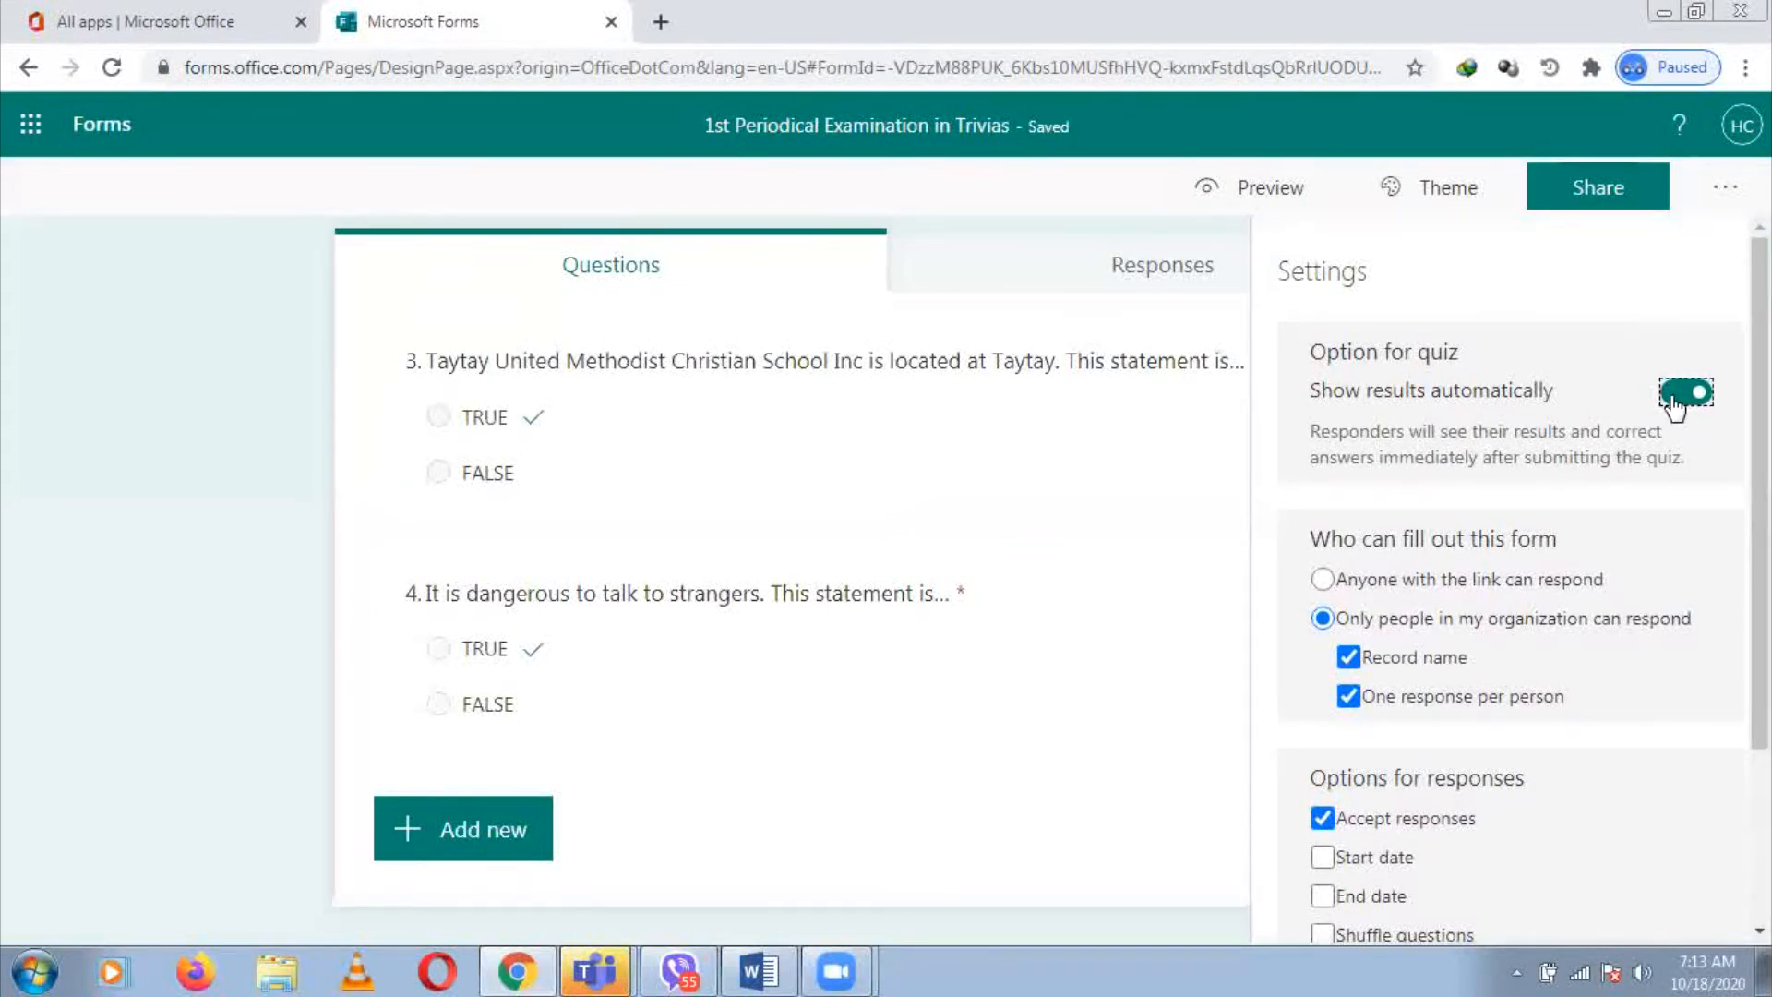
scroll(1462, 467, "down", 1)
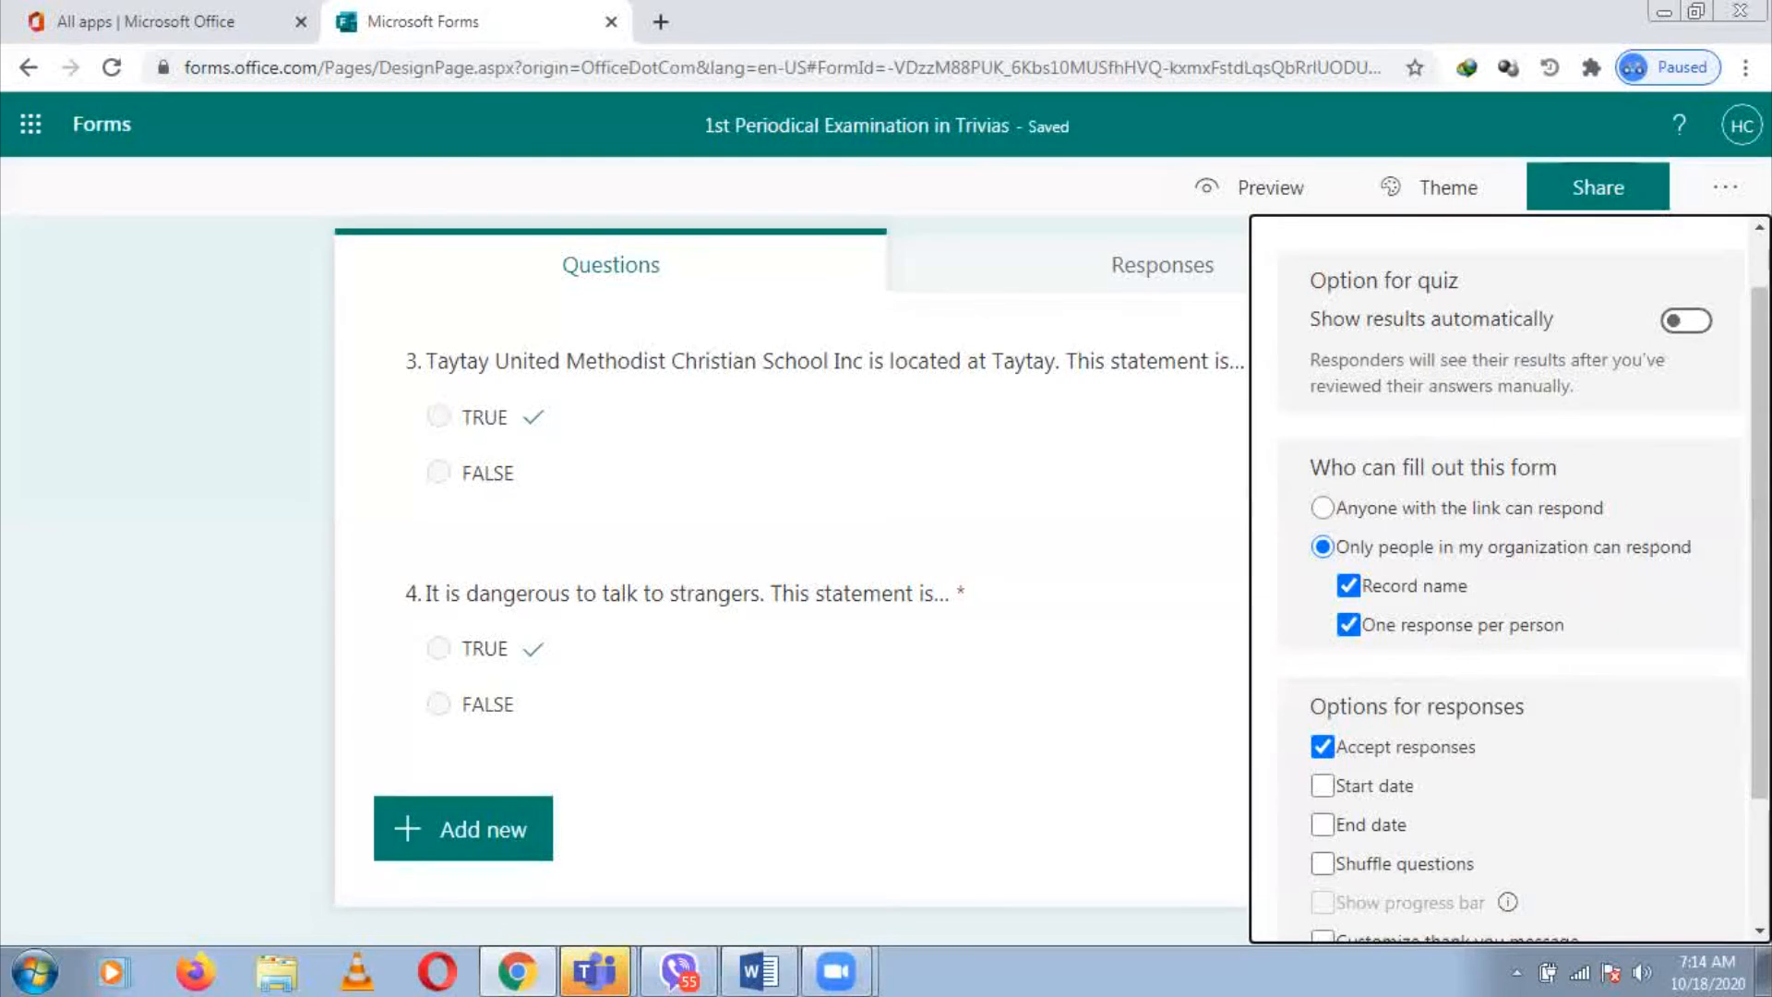
scroll(1609, 690, "down", 2)
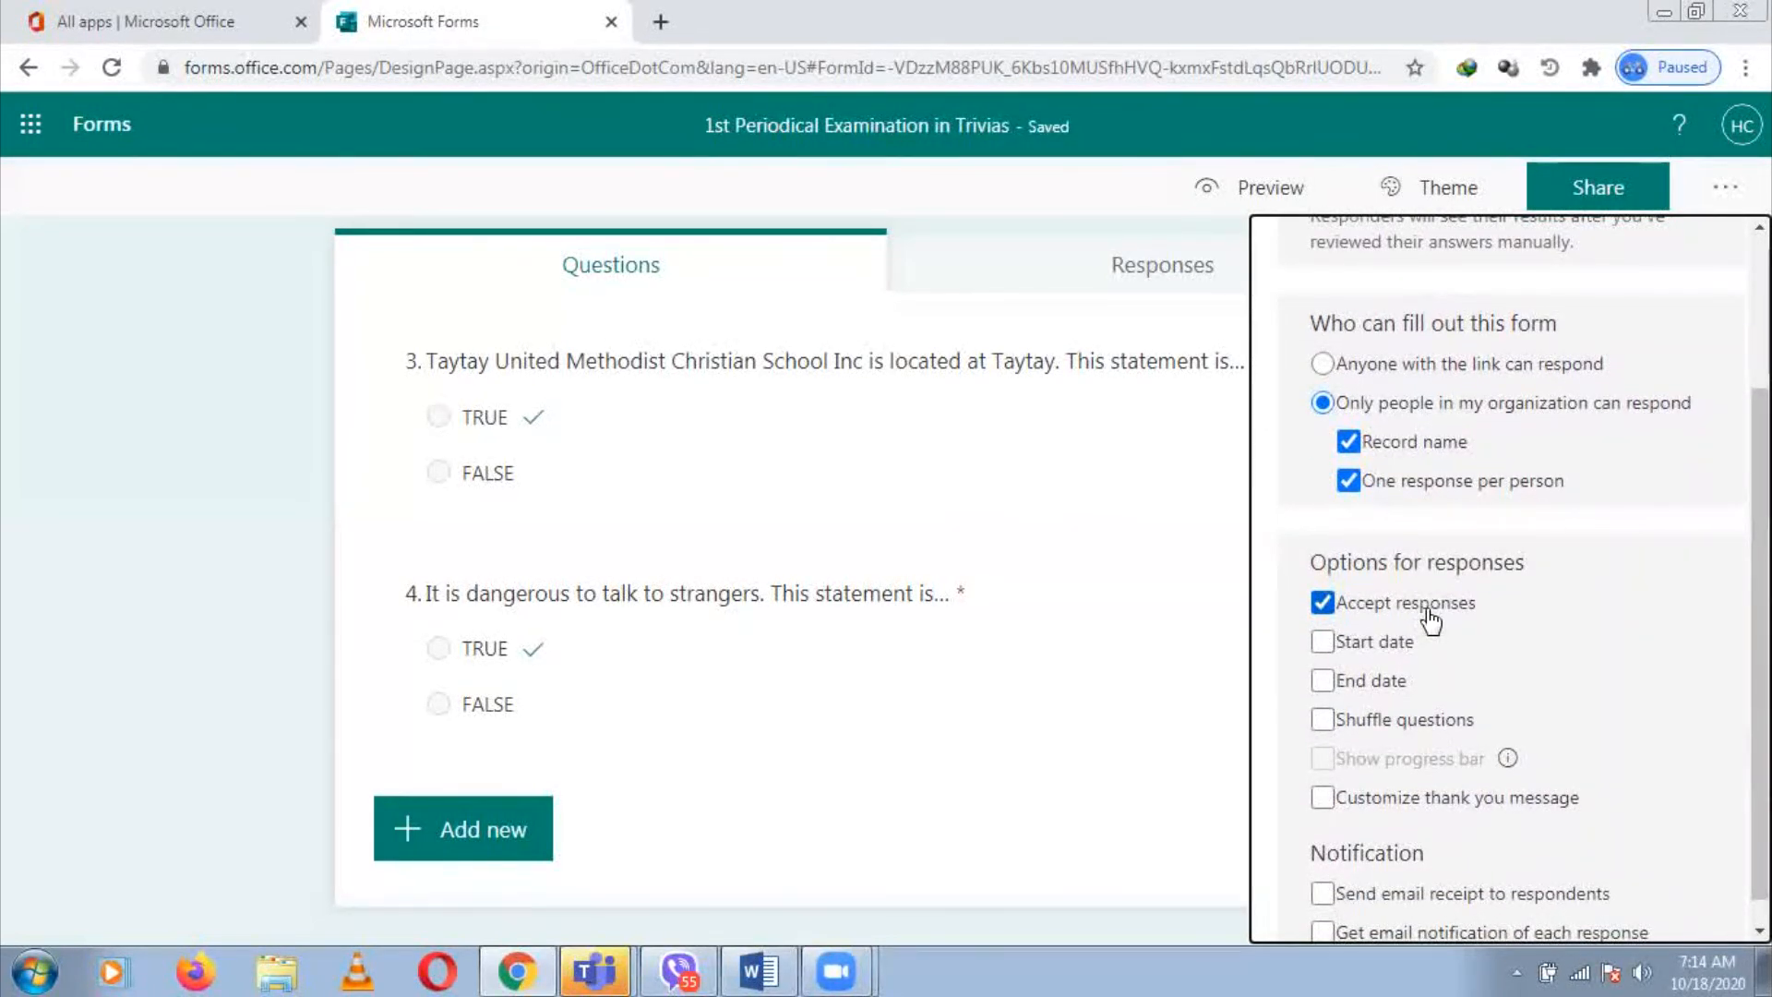
Enable a start date of October 22, 2020 at 10:00 AM for accepting responses
left_click(1324, 642)
left_click(1324, 643)
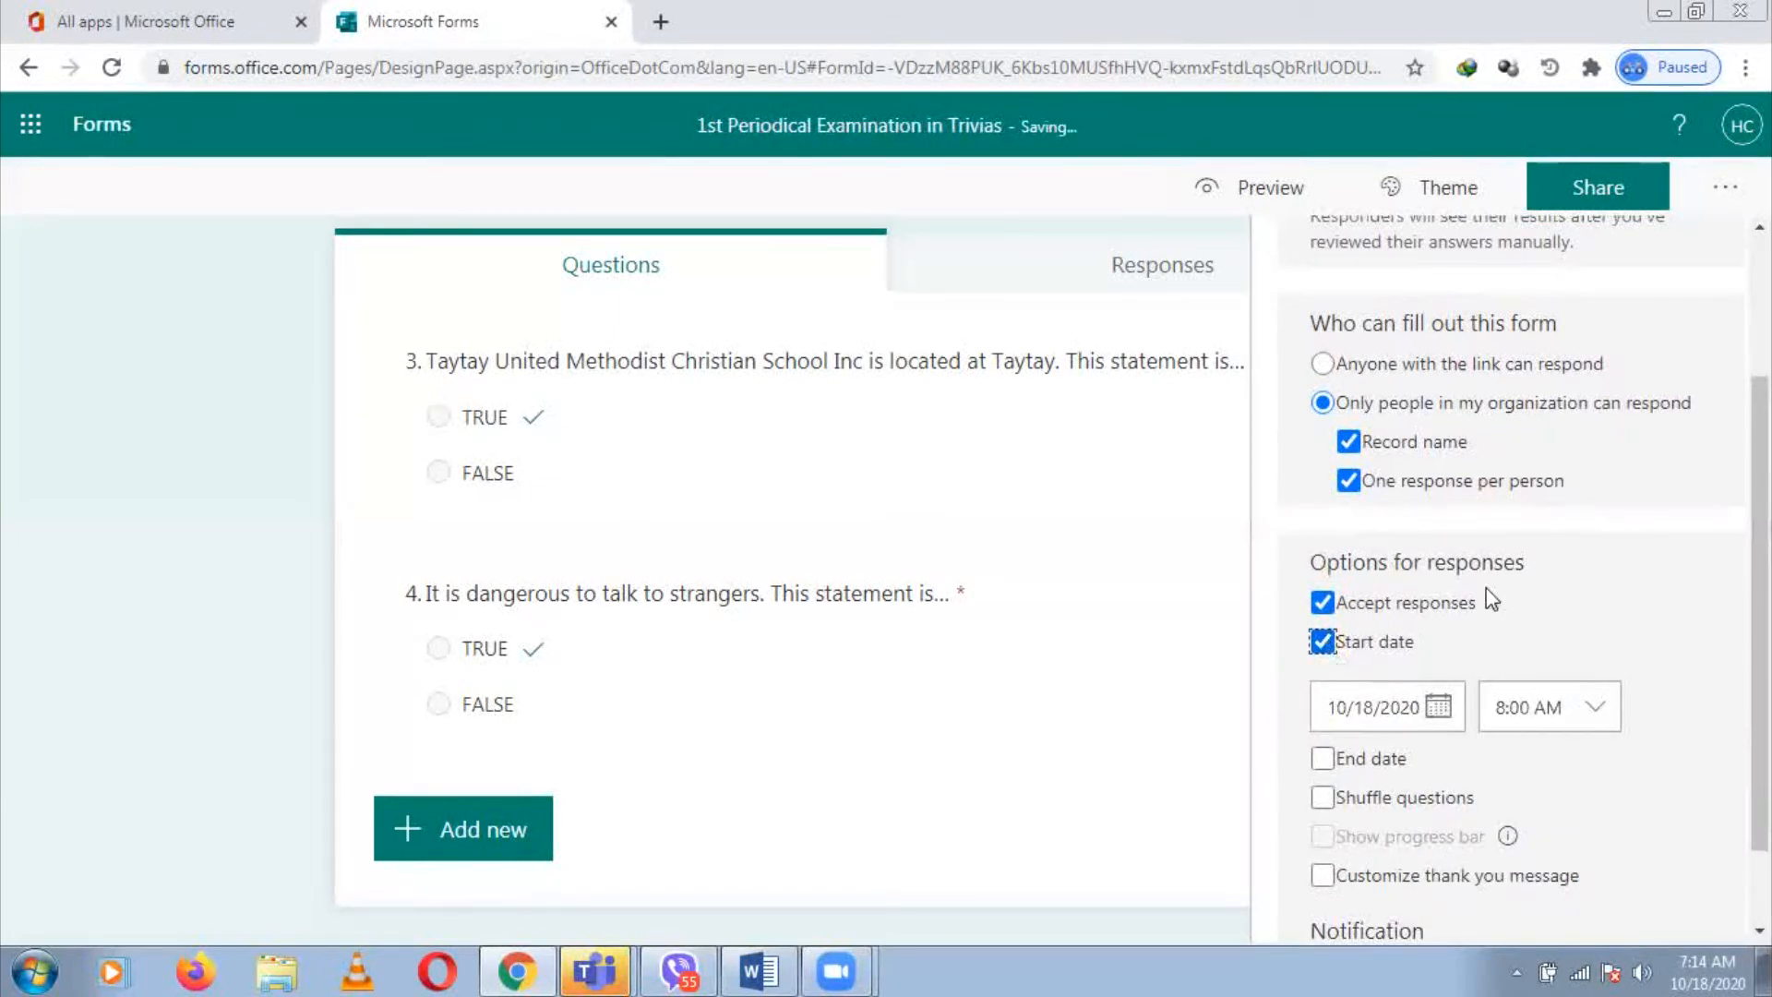
left_click(1439, 708)
left_click_drag(1760, 737, 1760, 809)
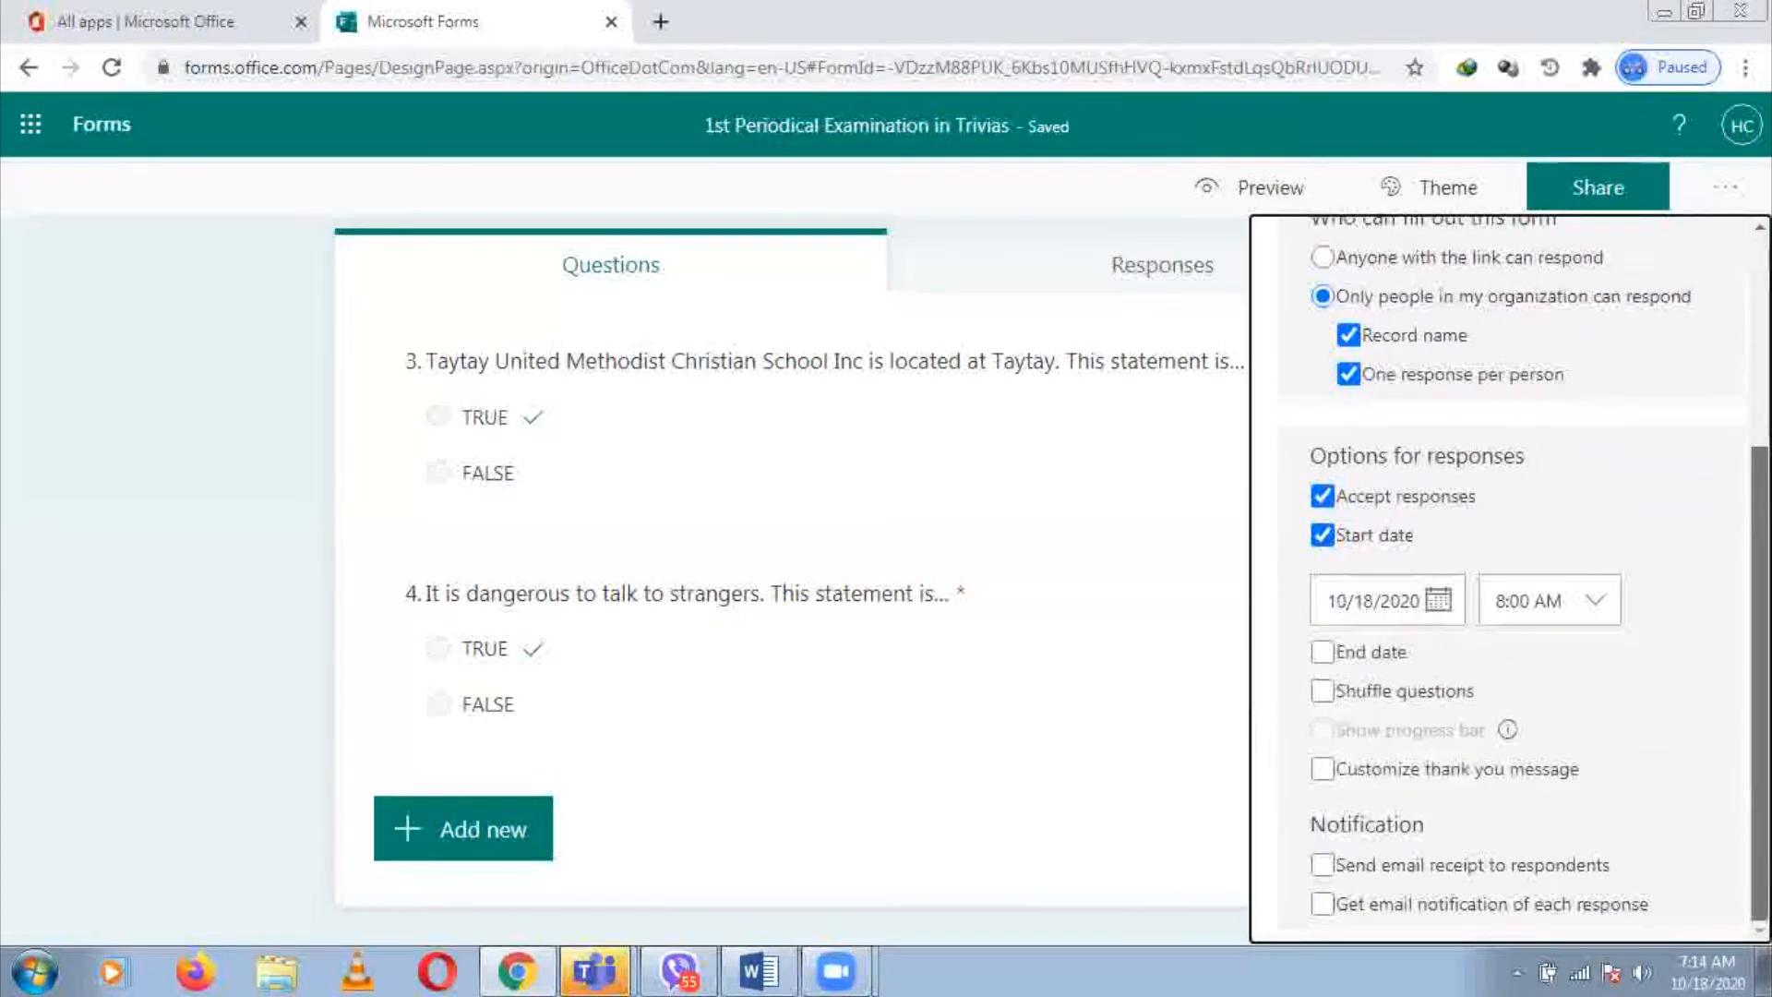
left_click(1441, 601)
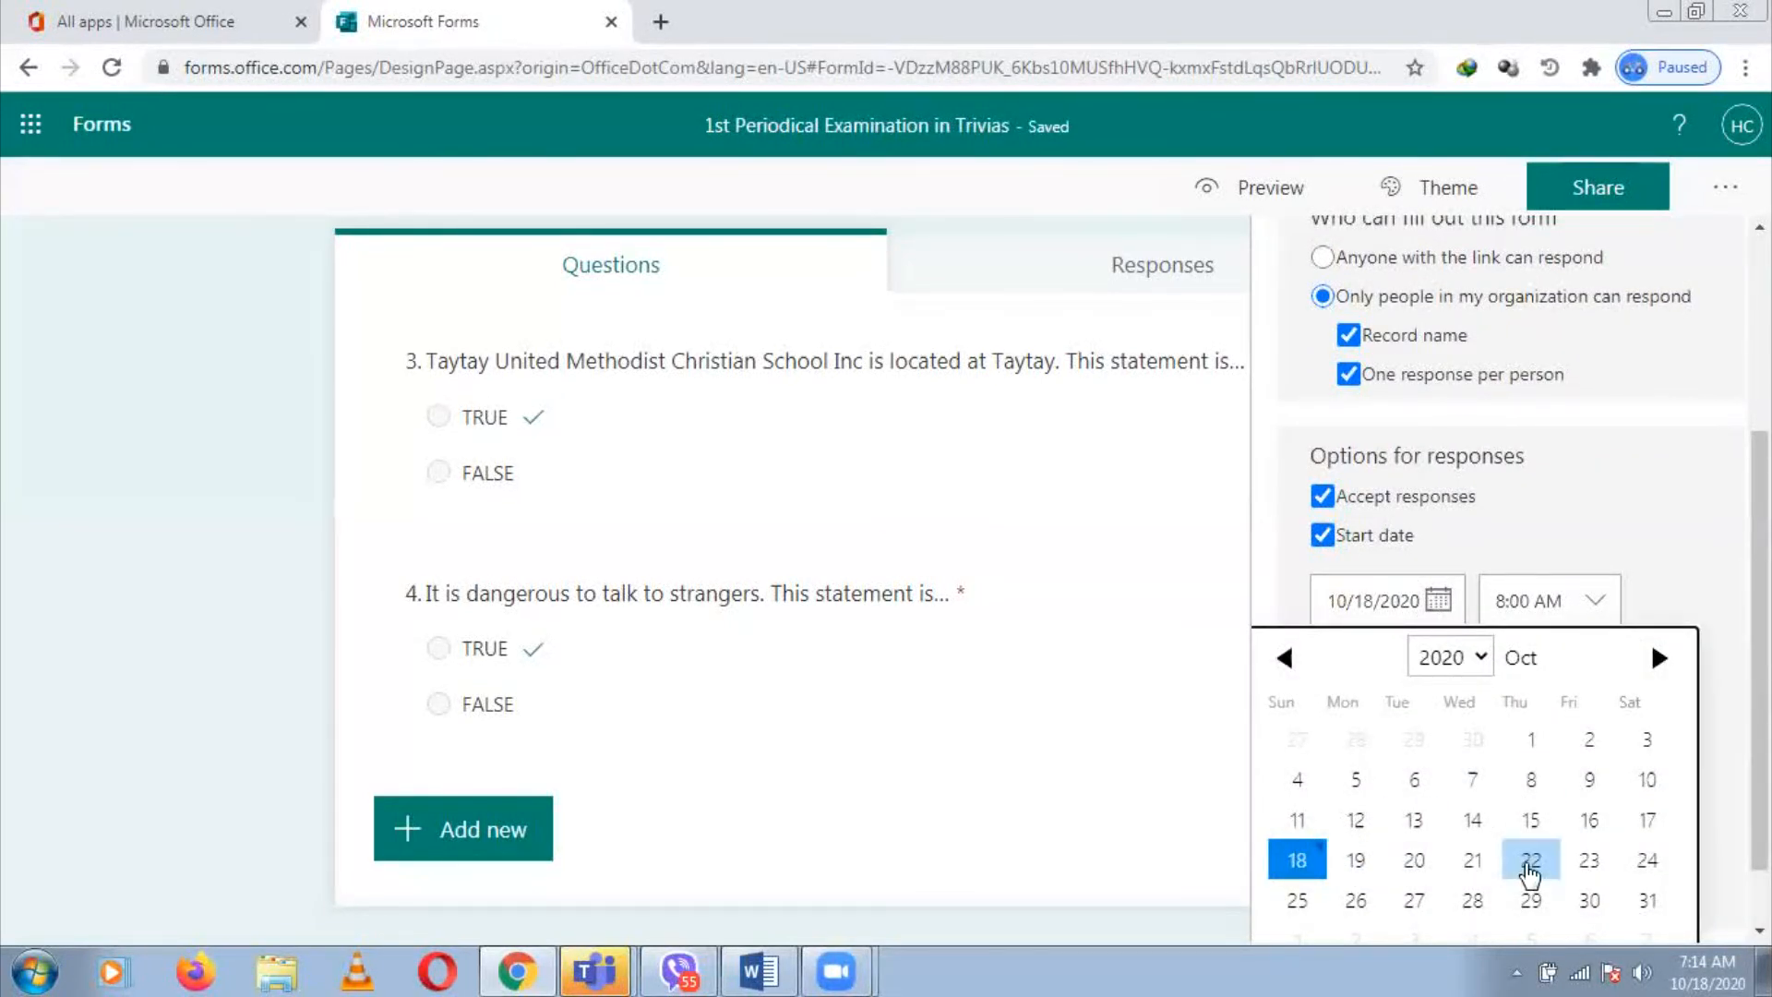
left_click(1531, 860)
left_click(1600, 616)
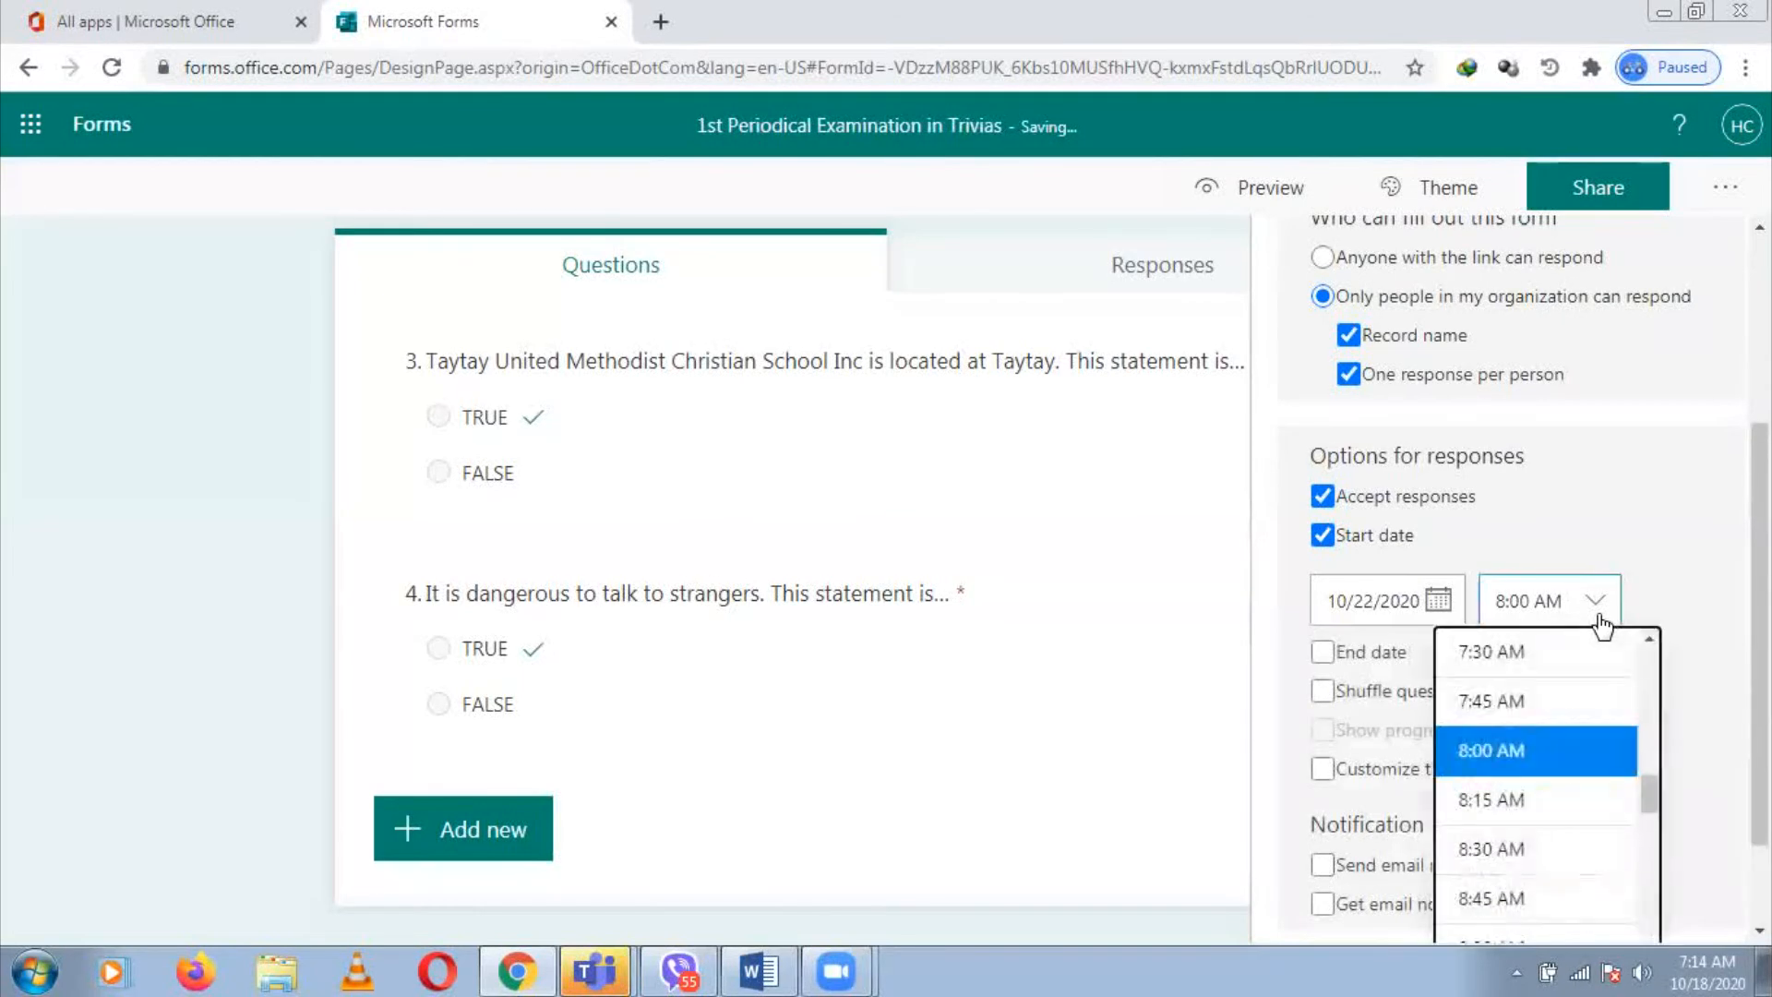
left_click(1701, 661)
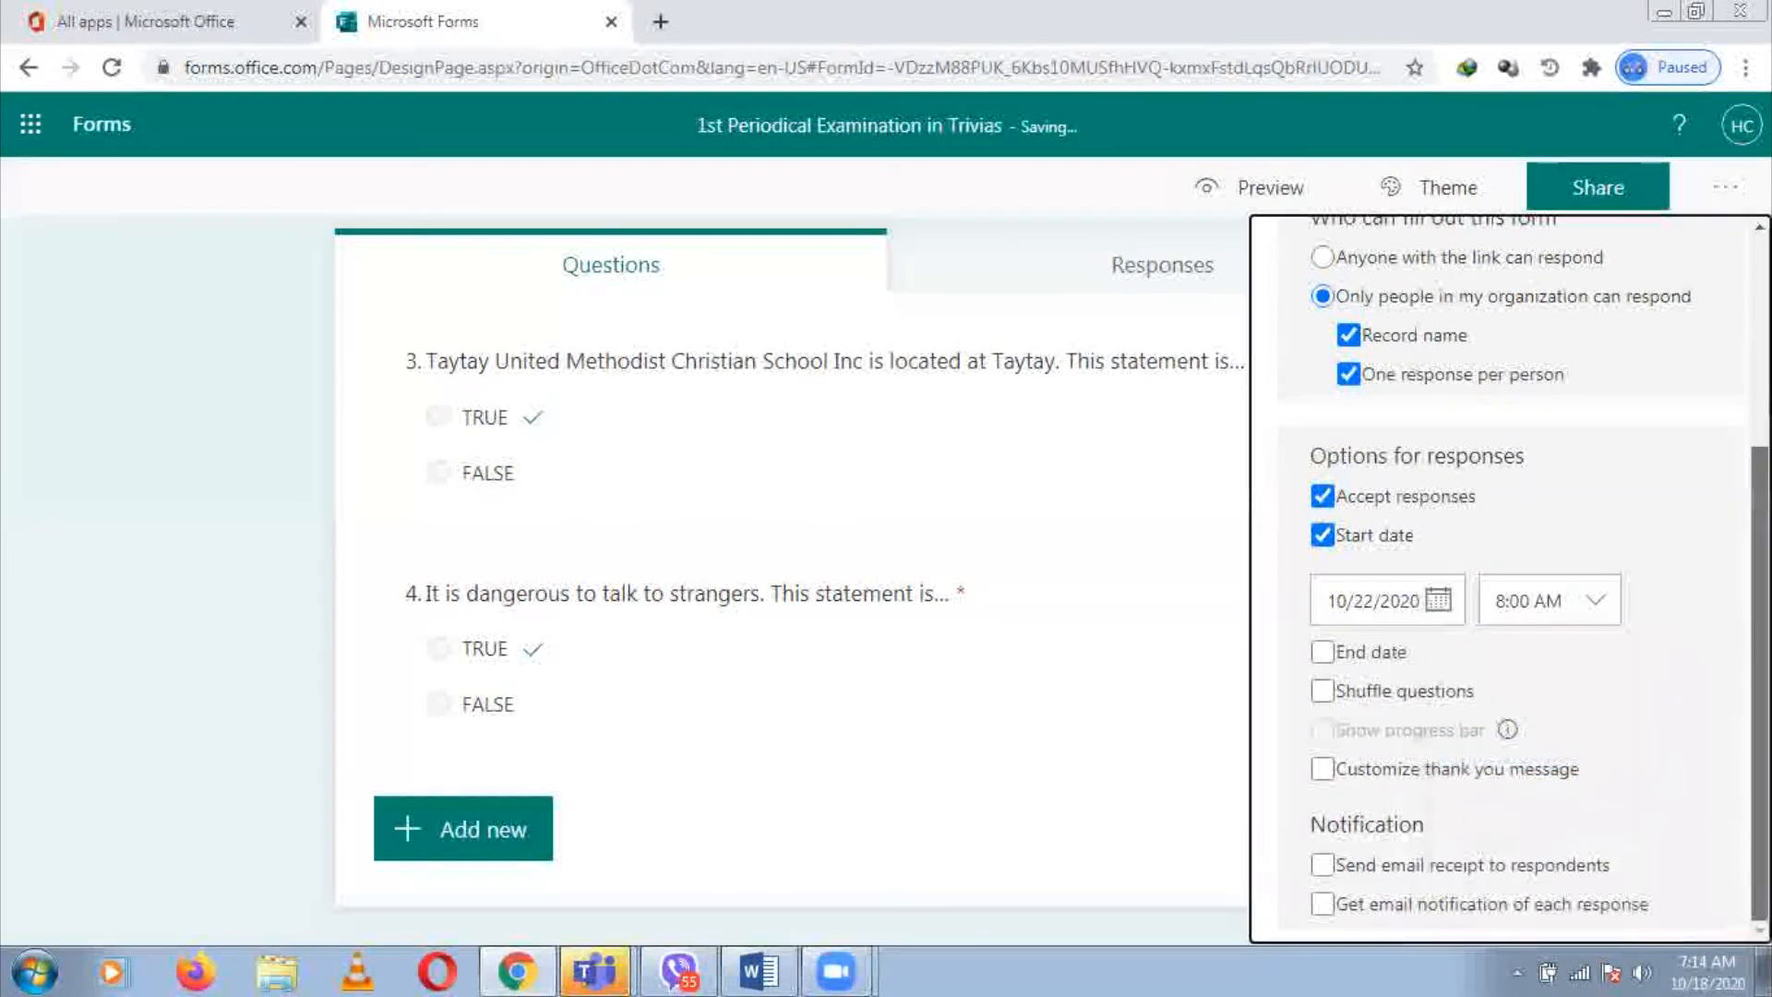
left_click(1607, 602)
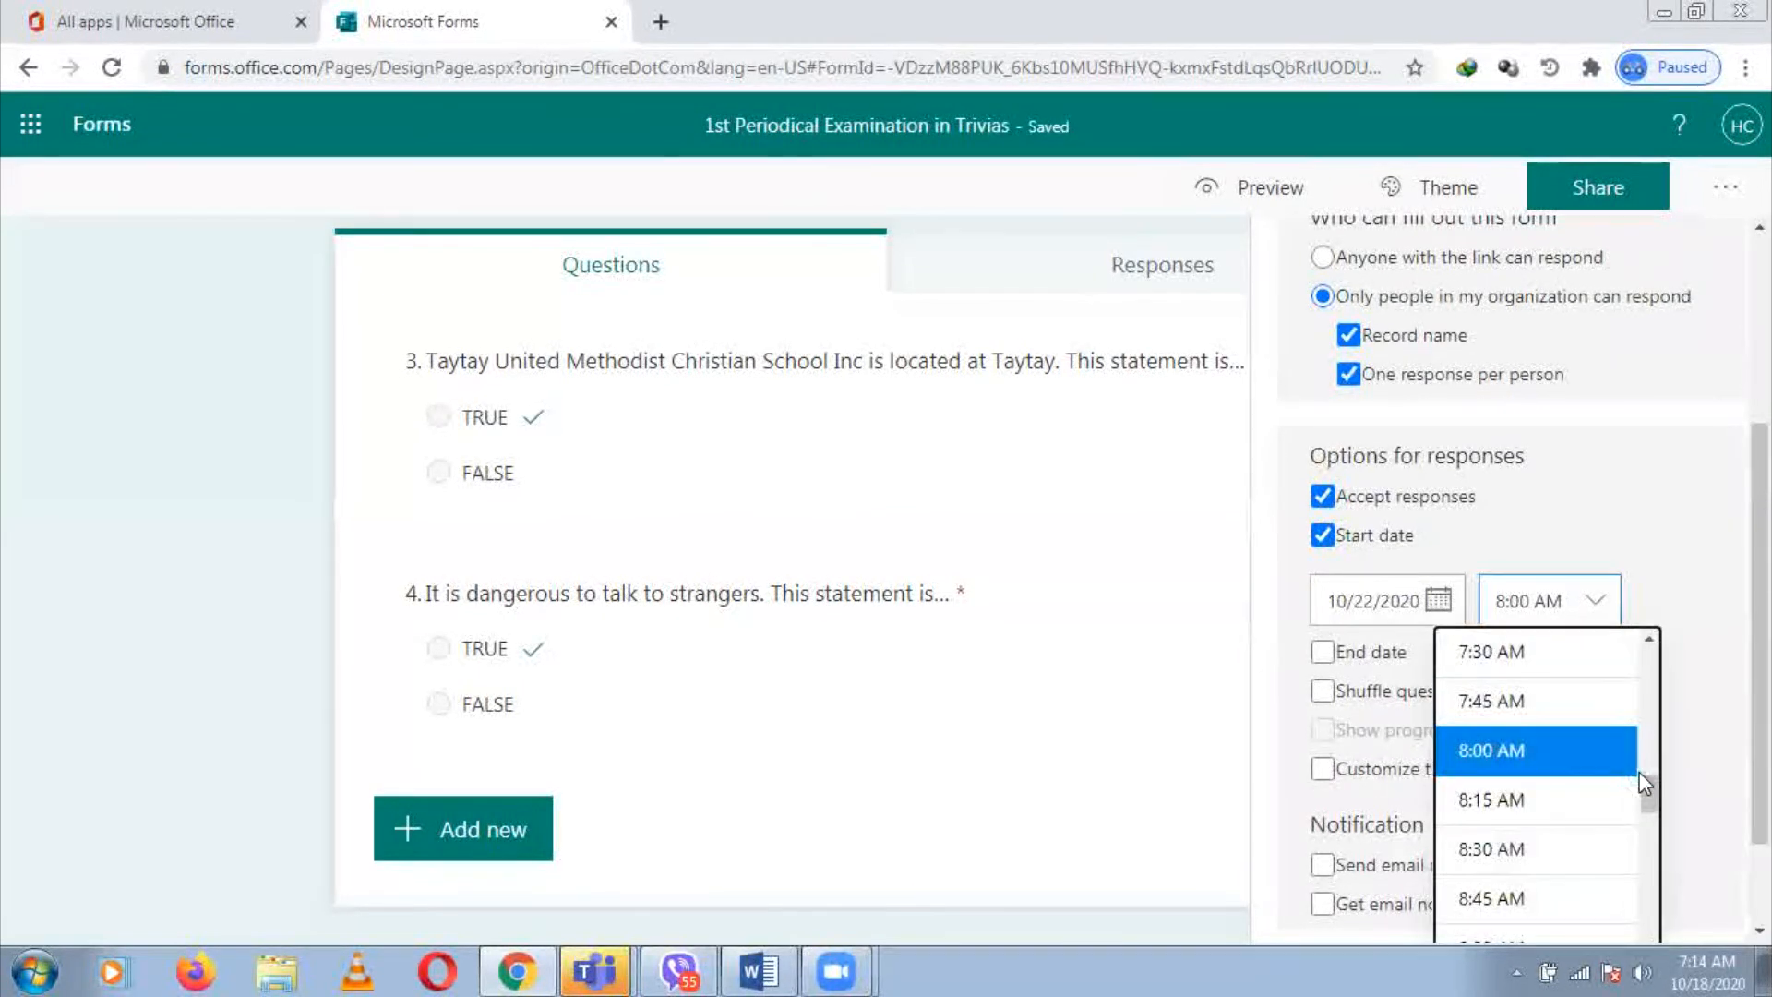
left_click_drag(1647, 785, 1648, 810)
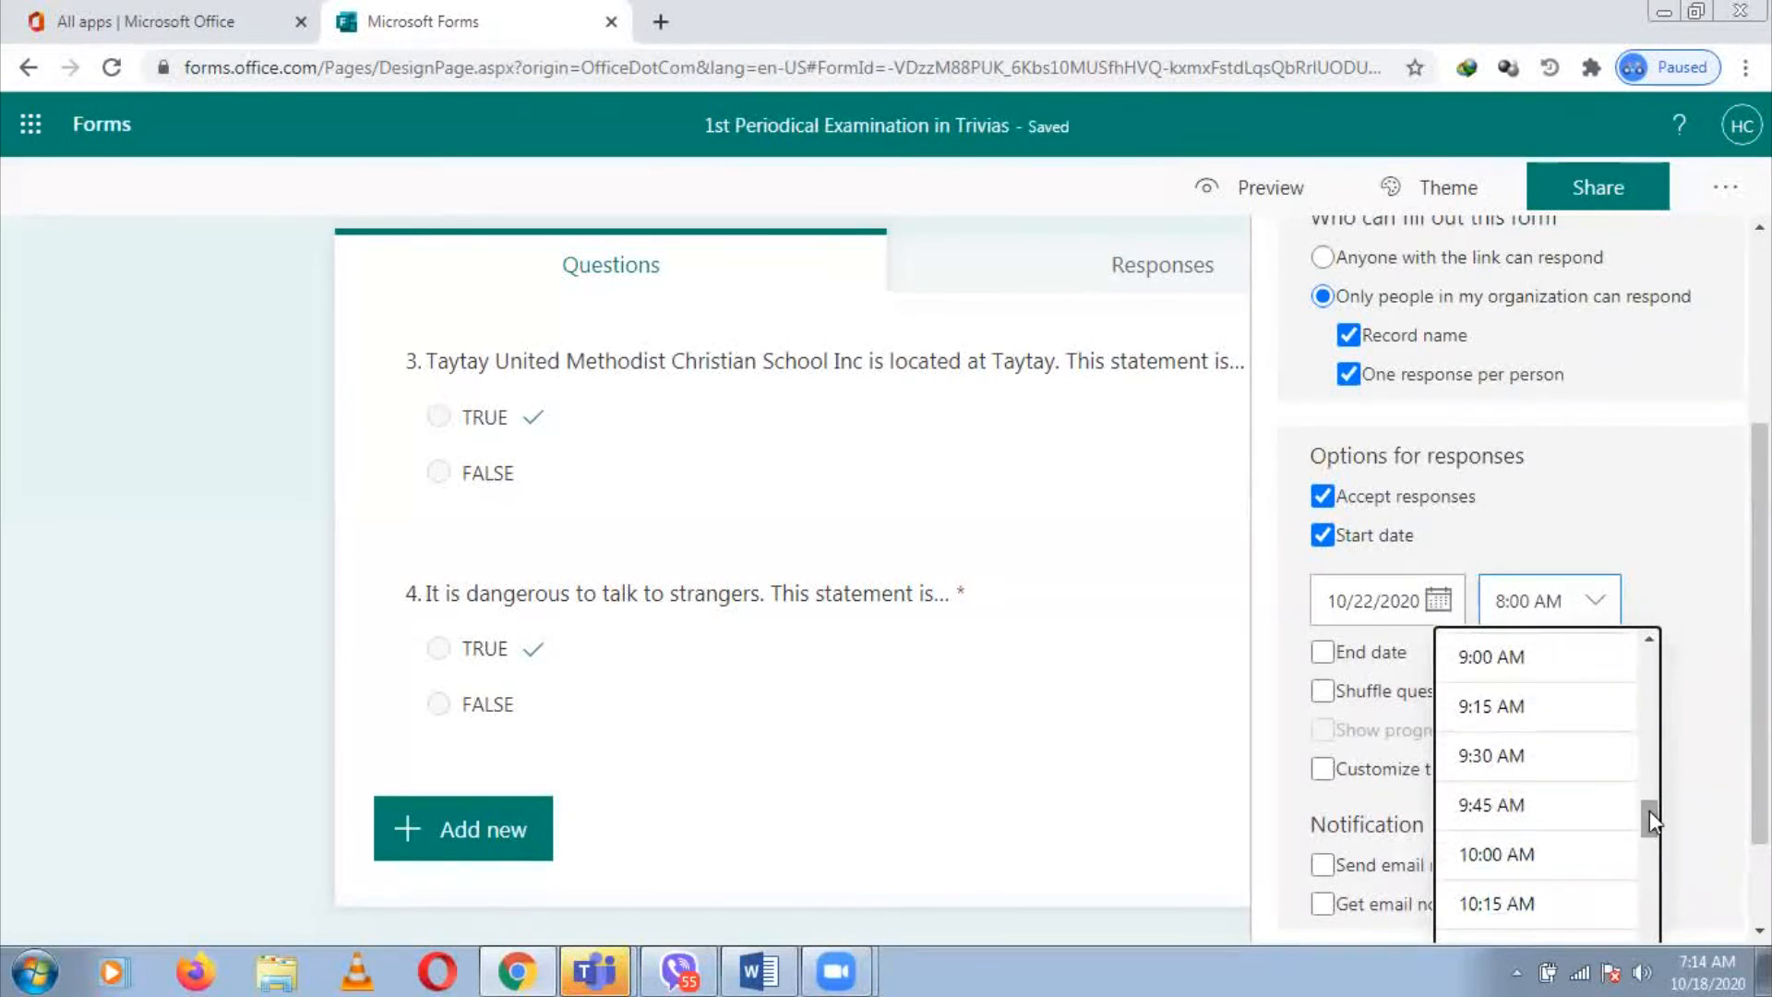
left_click(1558, 874)
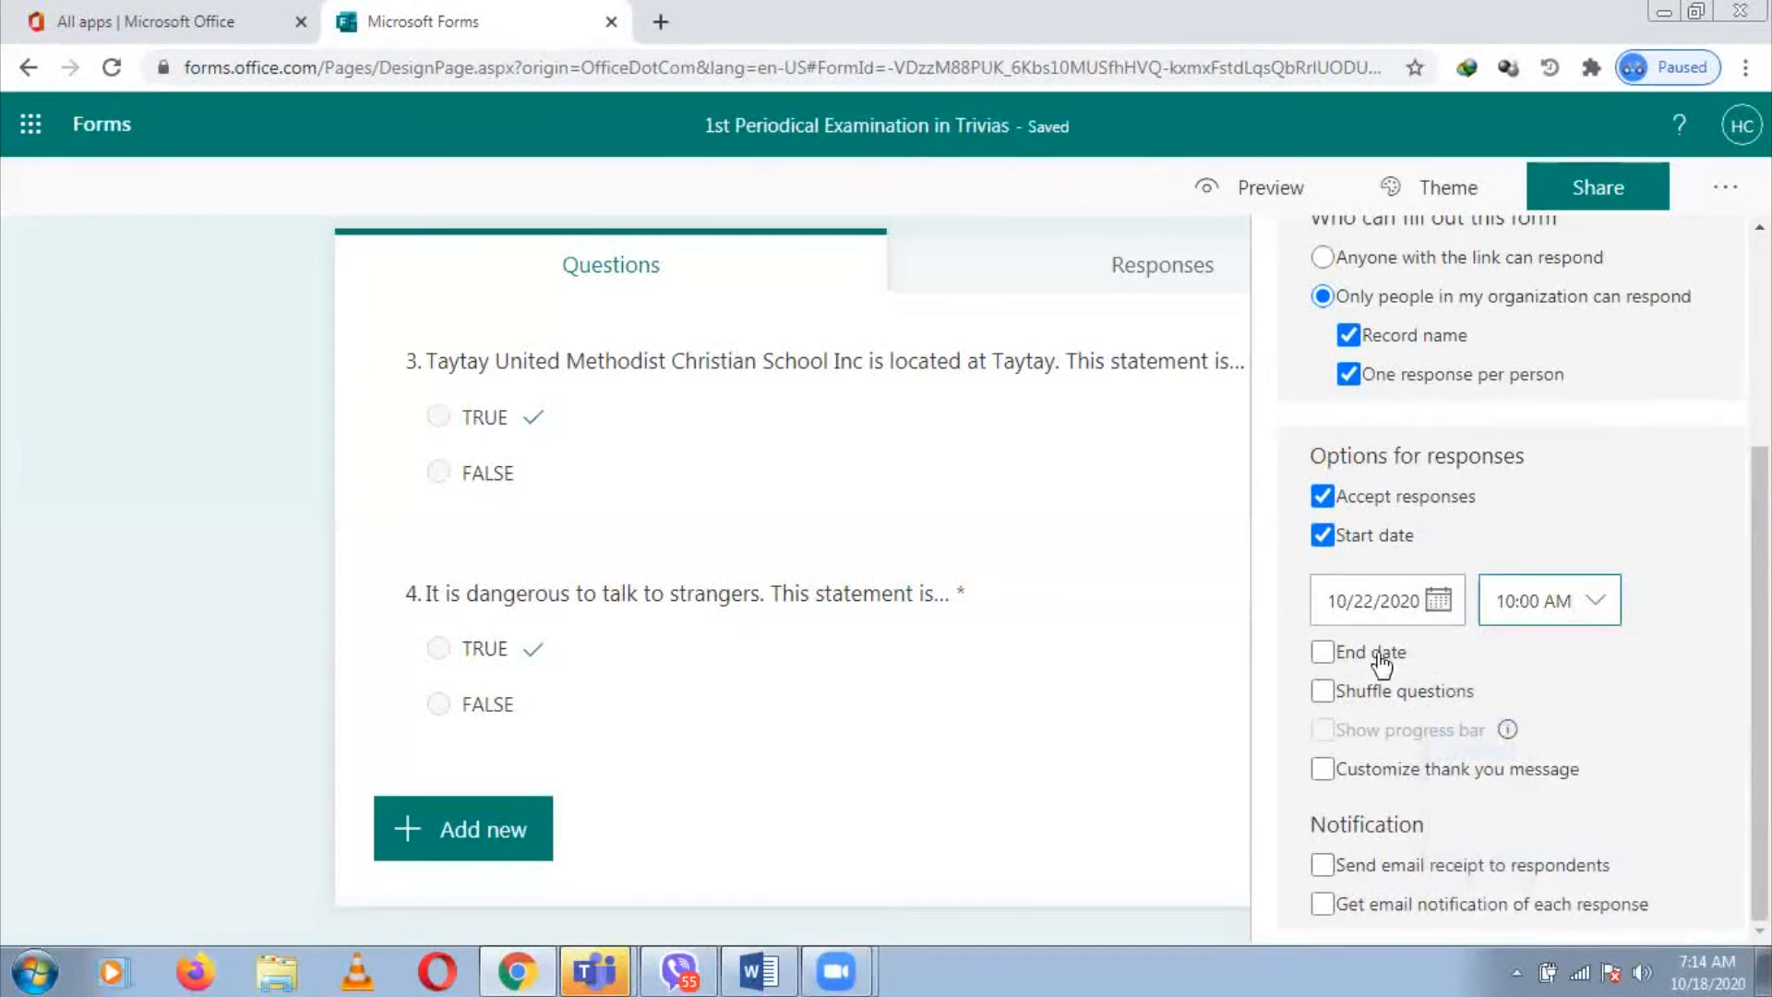
Set the end time to 11:00 AM and turn on shuffling of all questions
left_click(1324, 654)
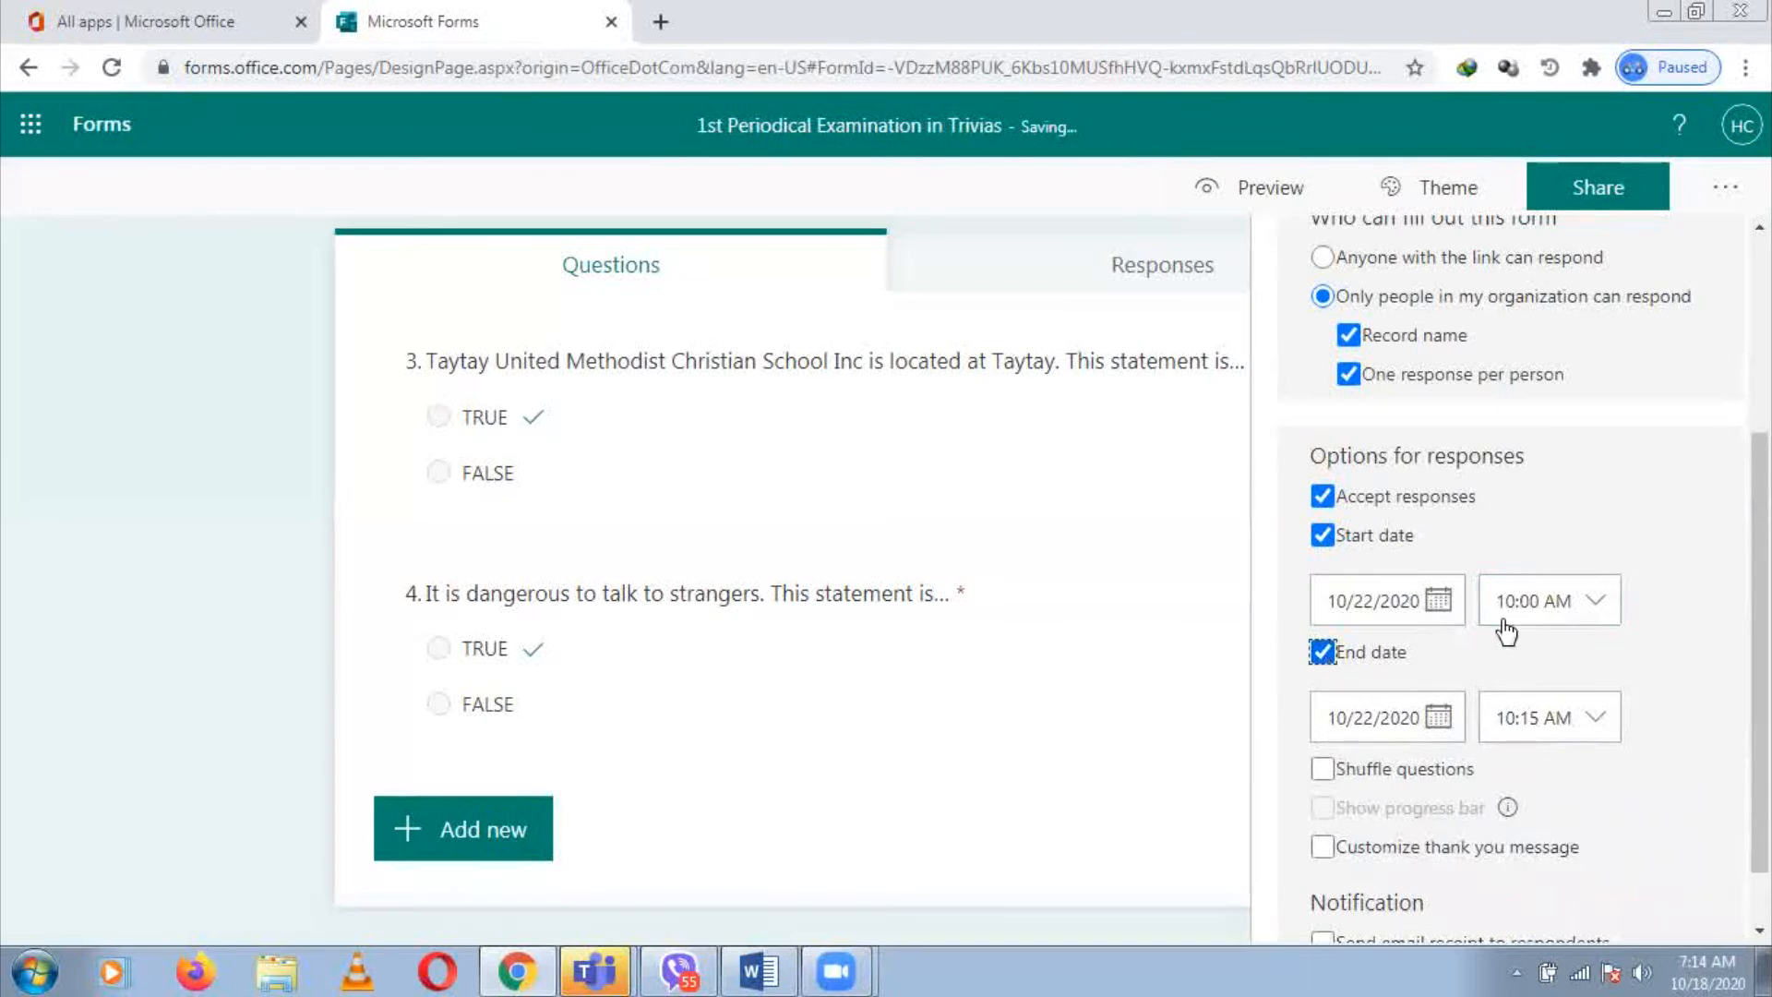
left_click(1606, 718)
left_click_drag(1759, 637, 1759, 711)
left_click(1605, 654)
left_click(1606, 653)
left_click_drag(1652, 738, 1652, 757)
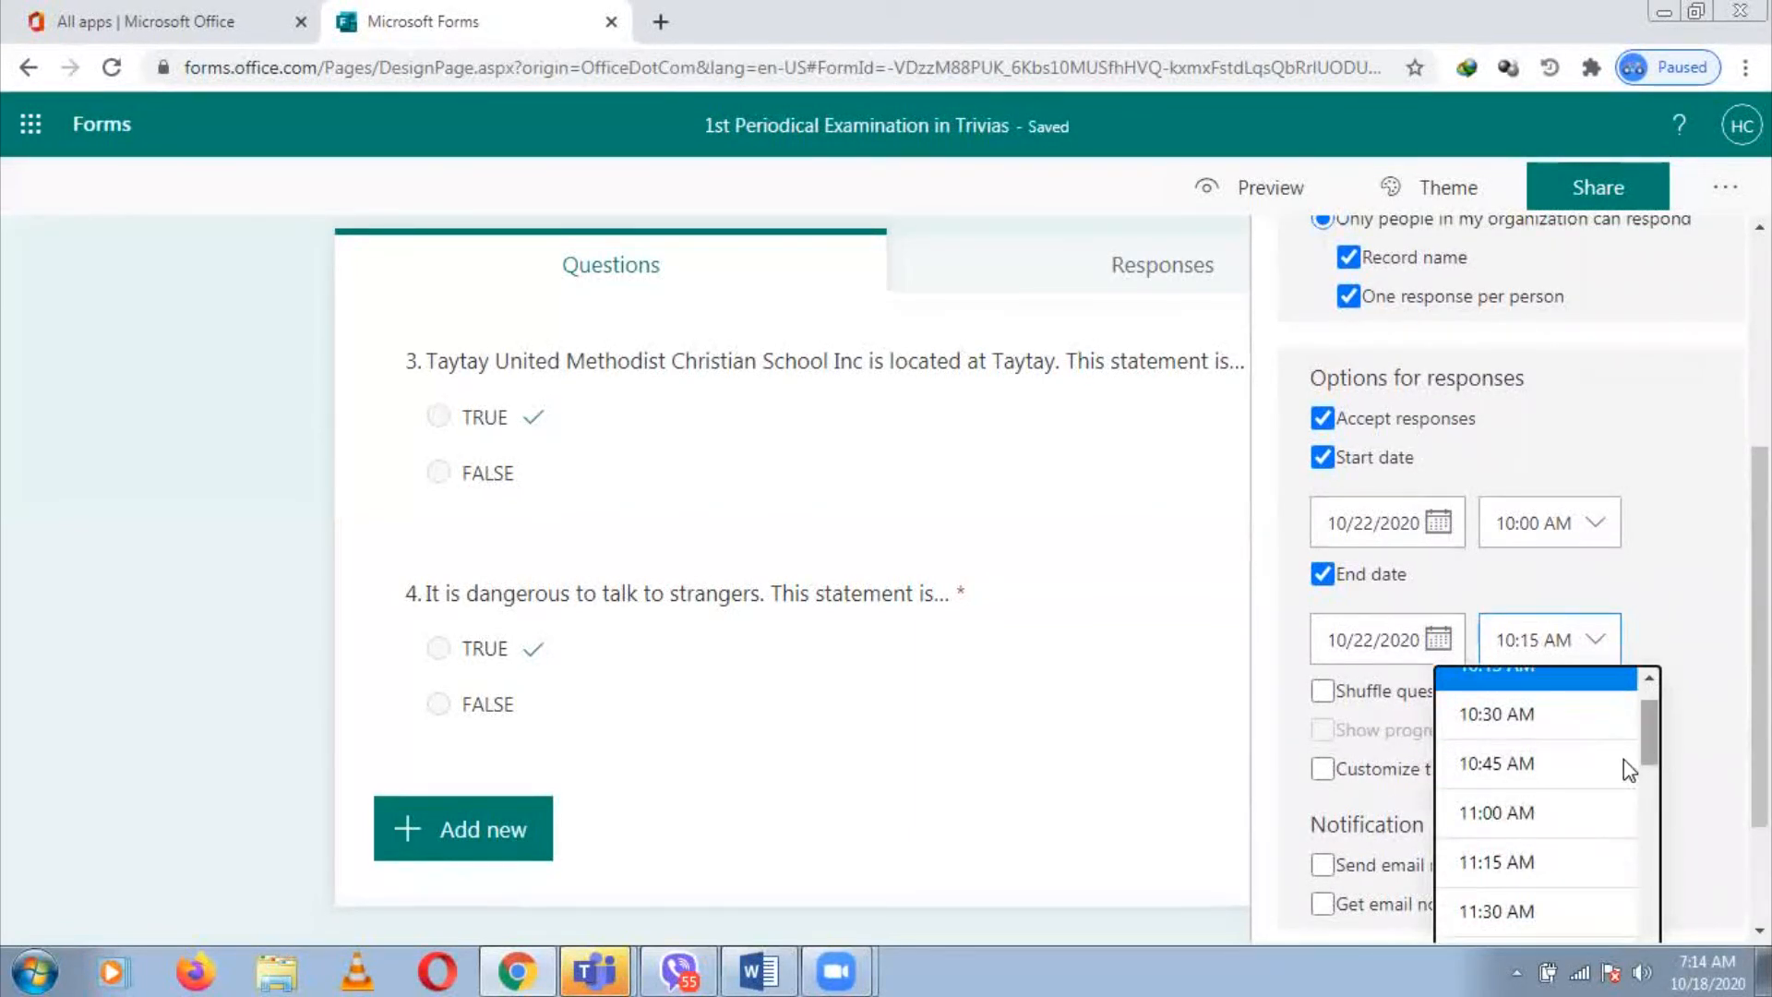
left_click(1559, 826)
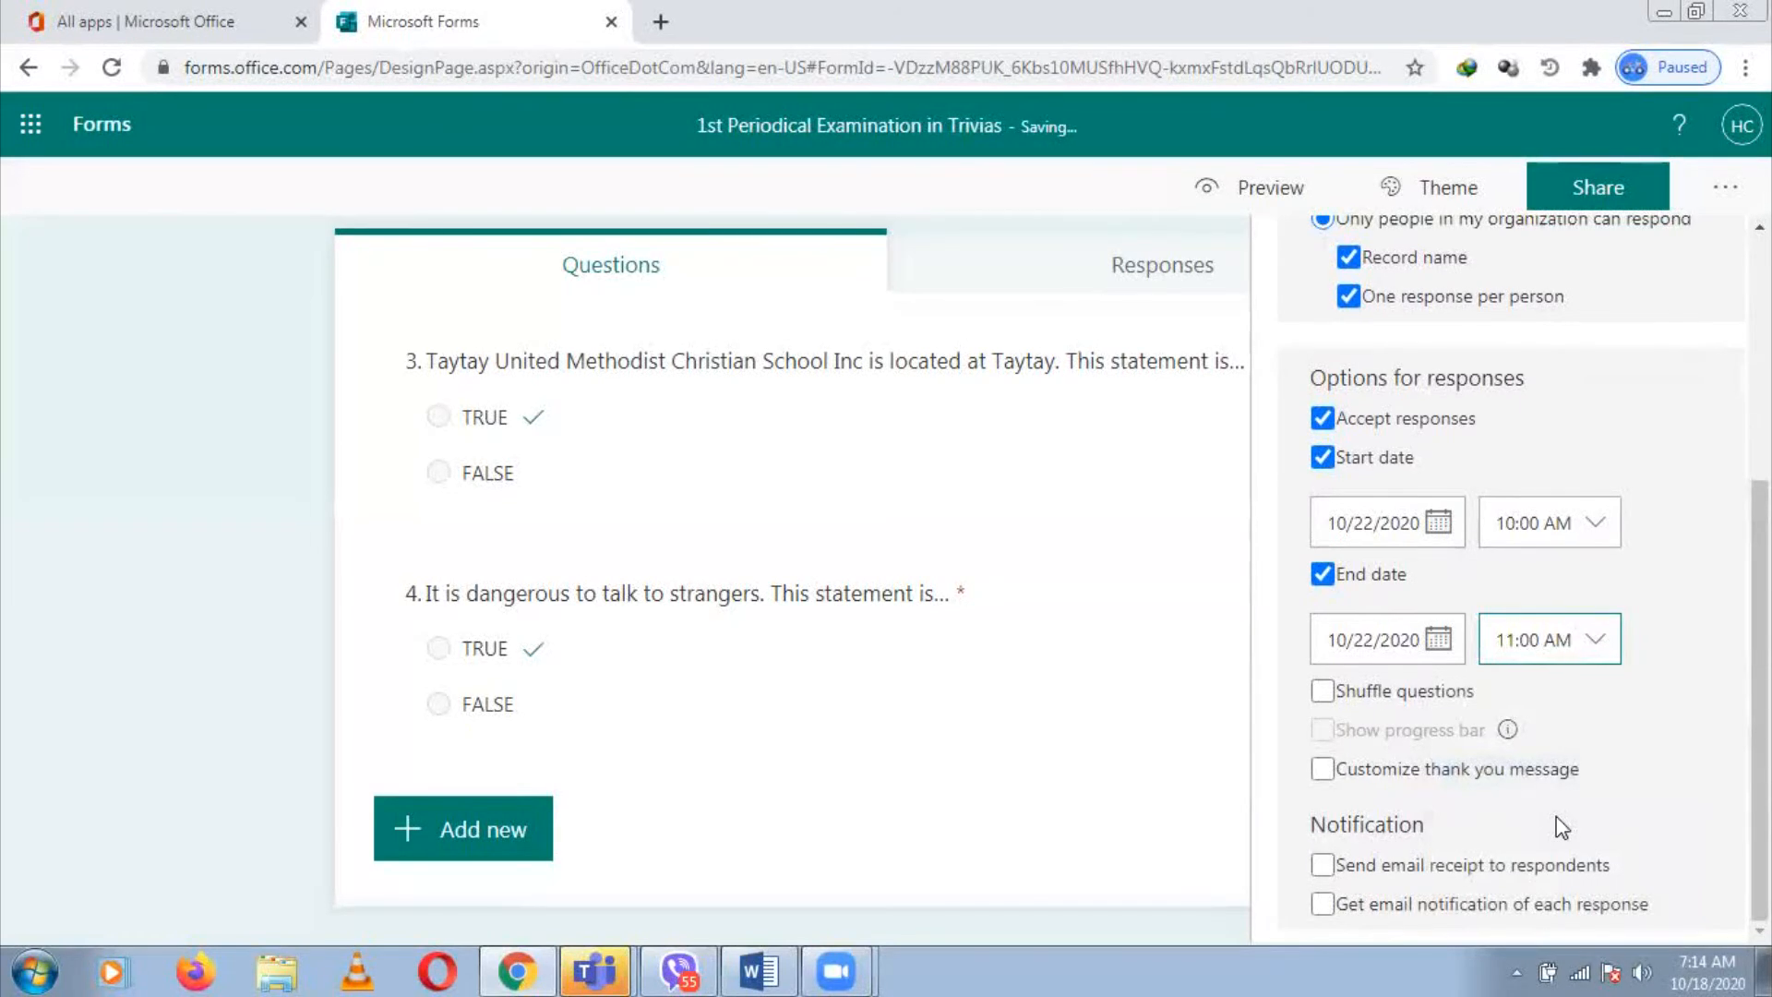
left_click(1324, 692)
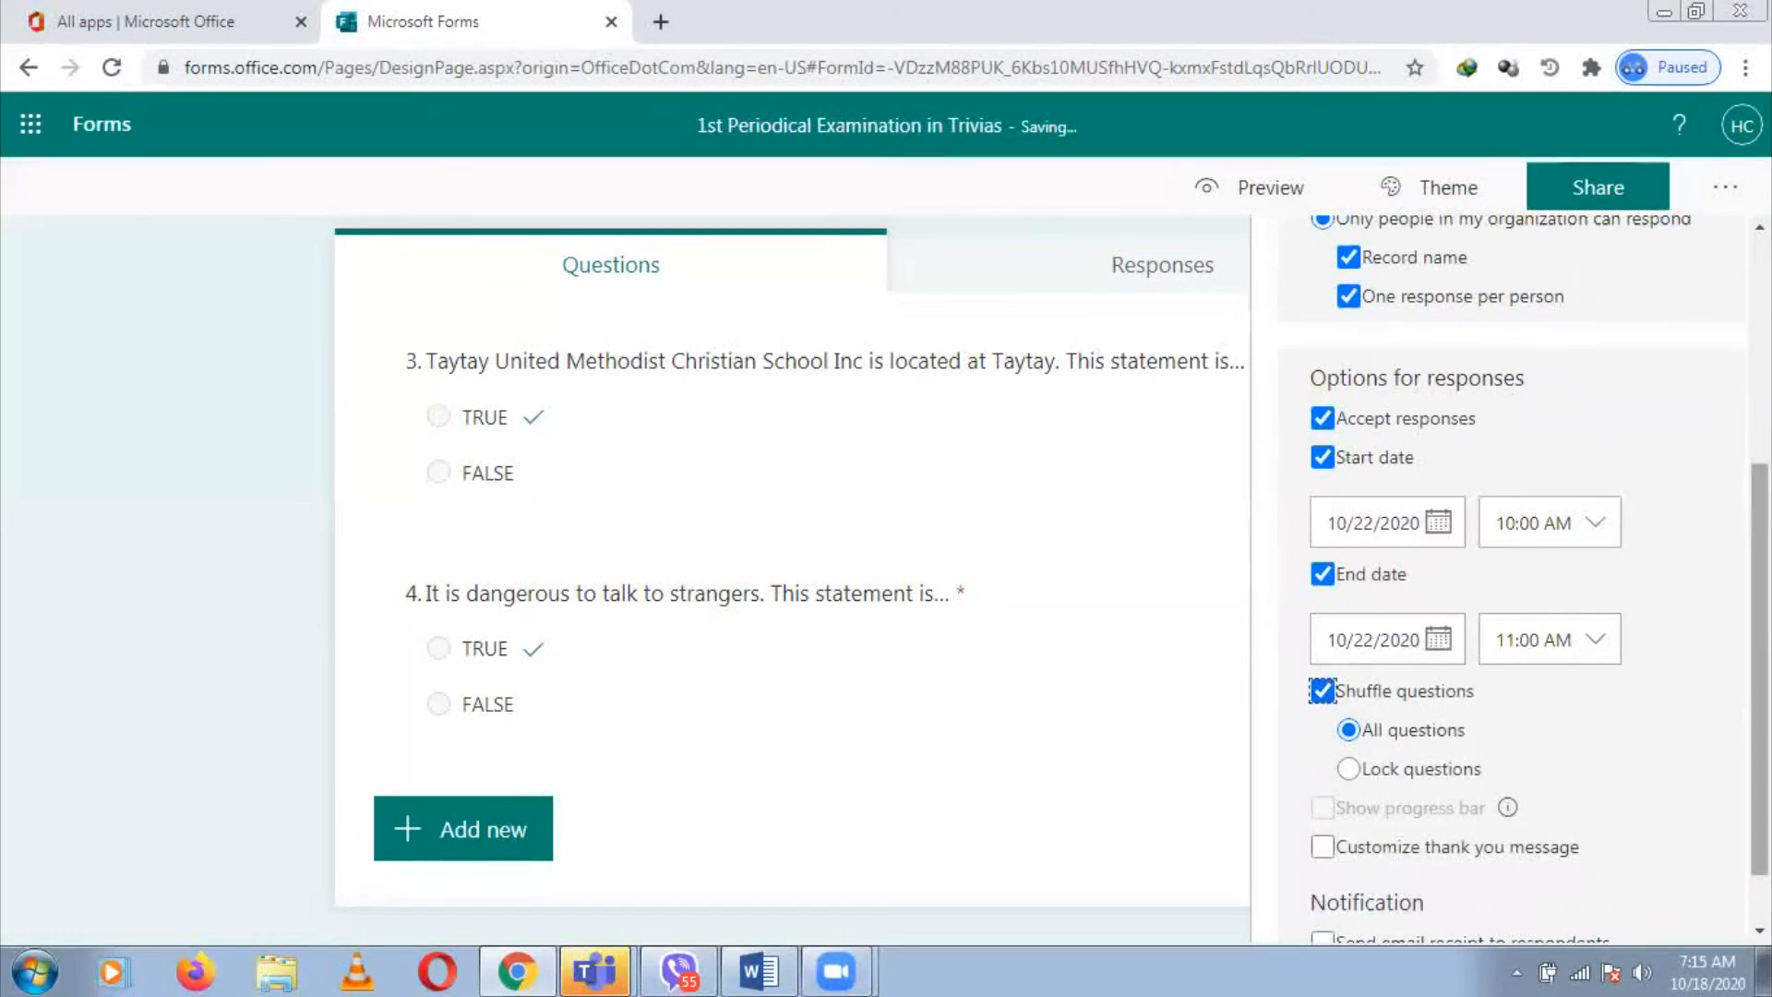
scroll(1338, 824, "down", 1)
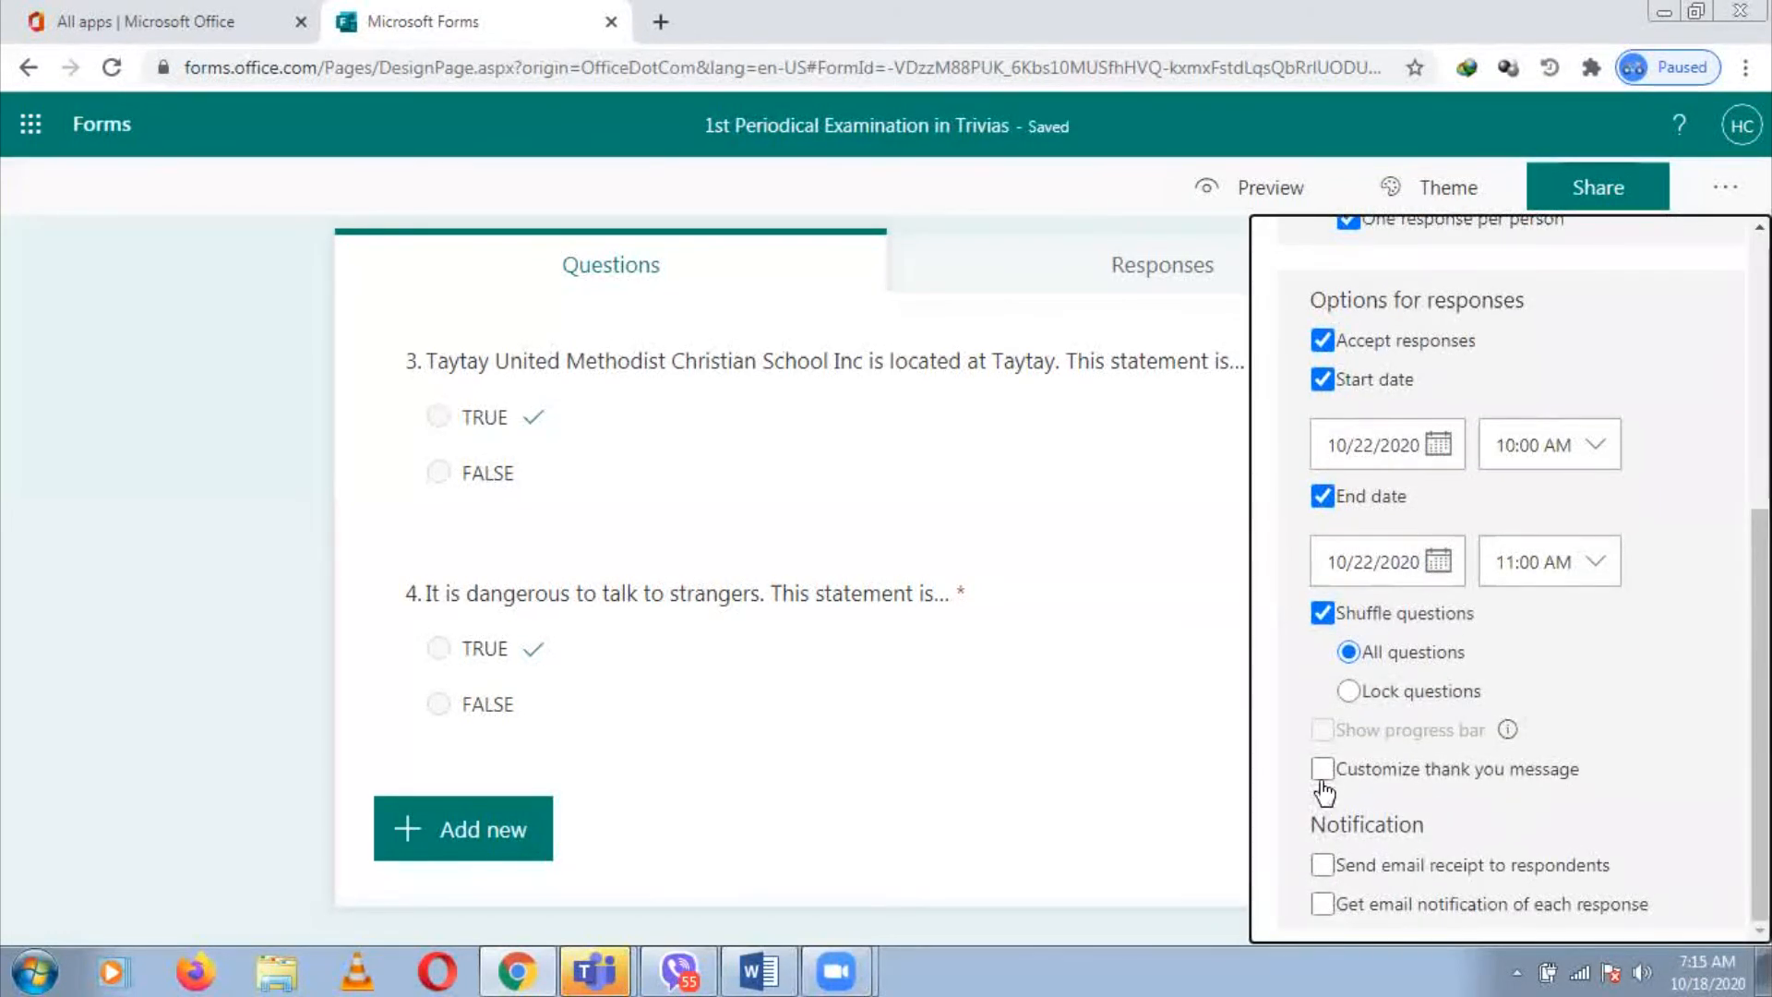
Enable a custom thank-you message ending 'Your submission will be checked and recorded by your teacher.'
left_click(1324, 773)
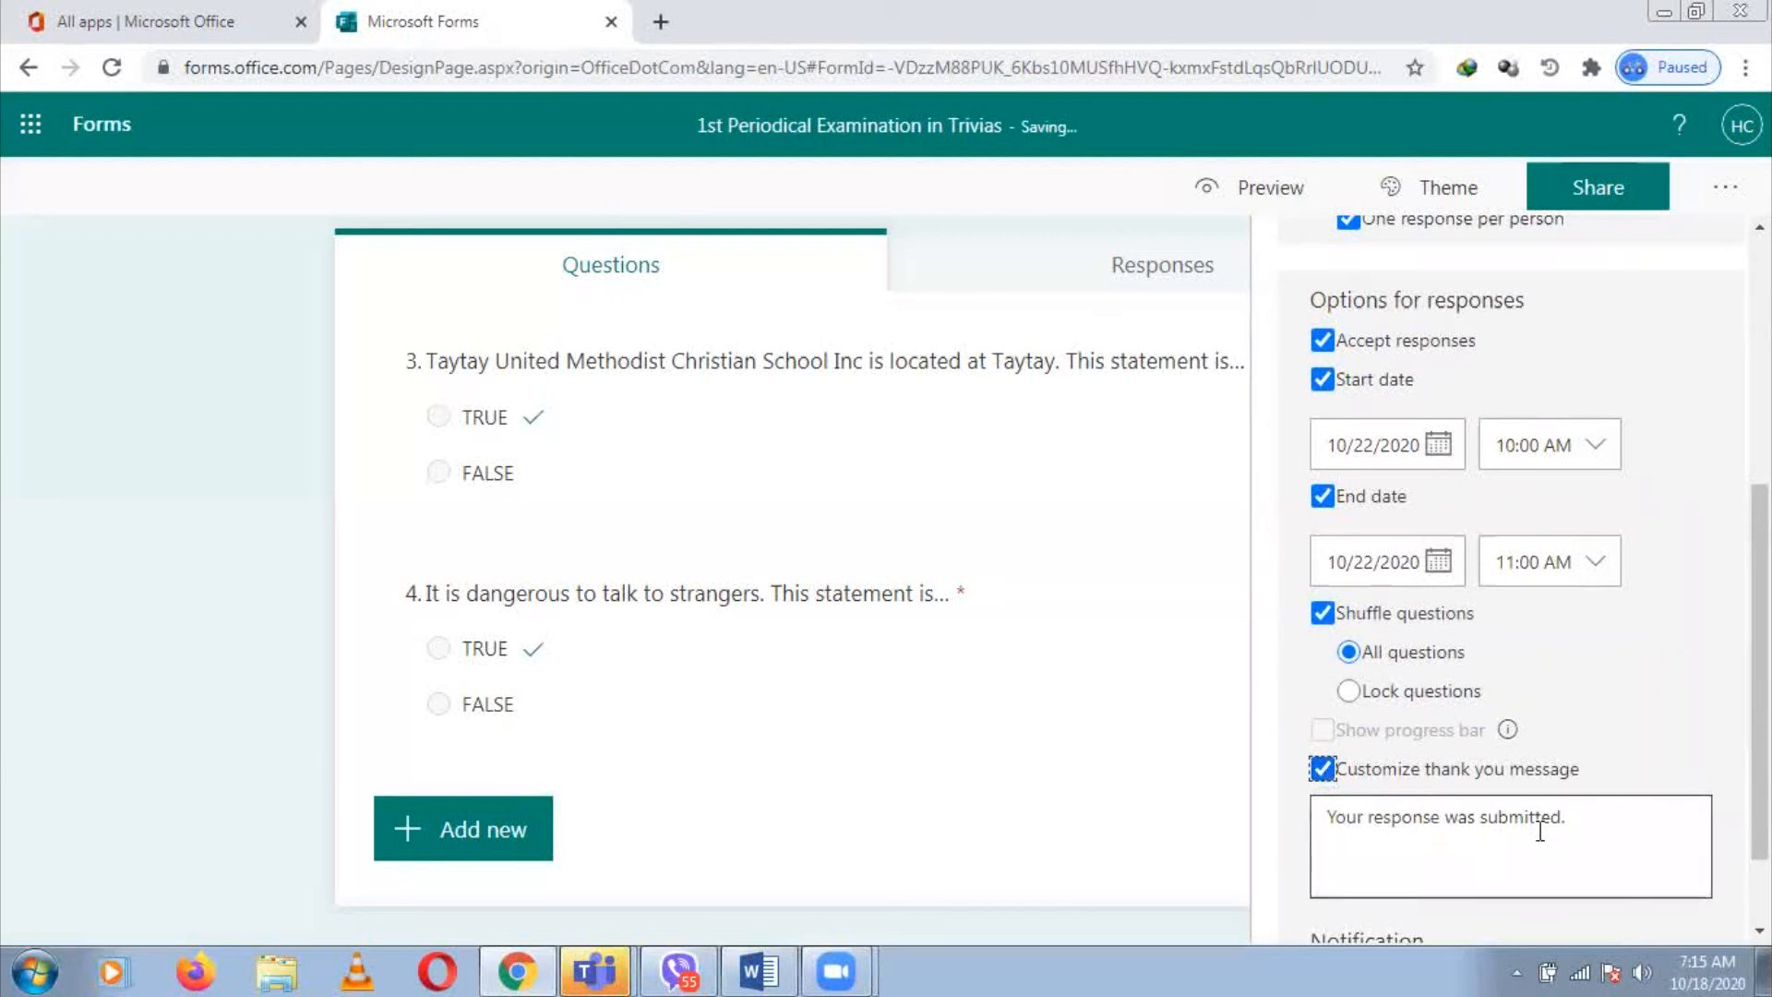
triple_click(1607, 810)
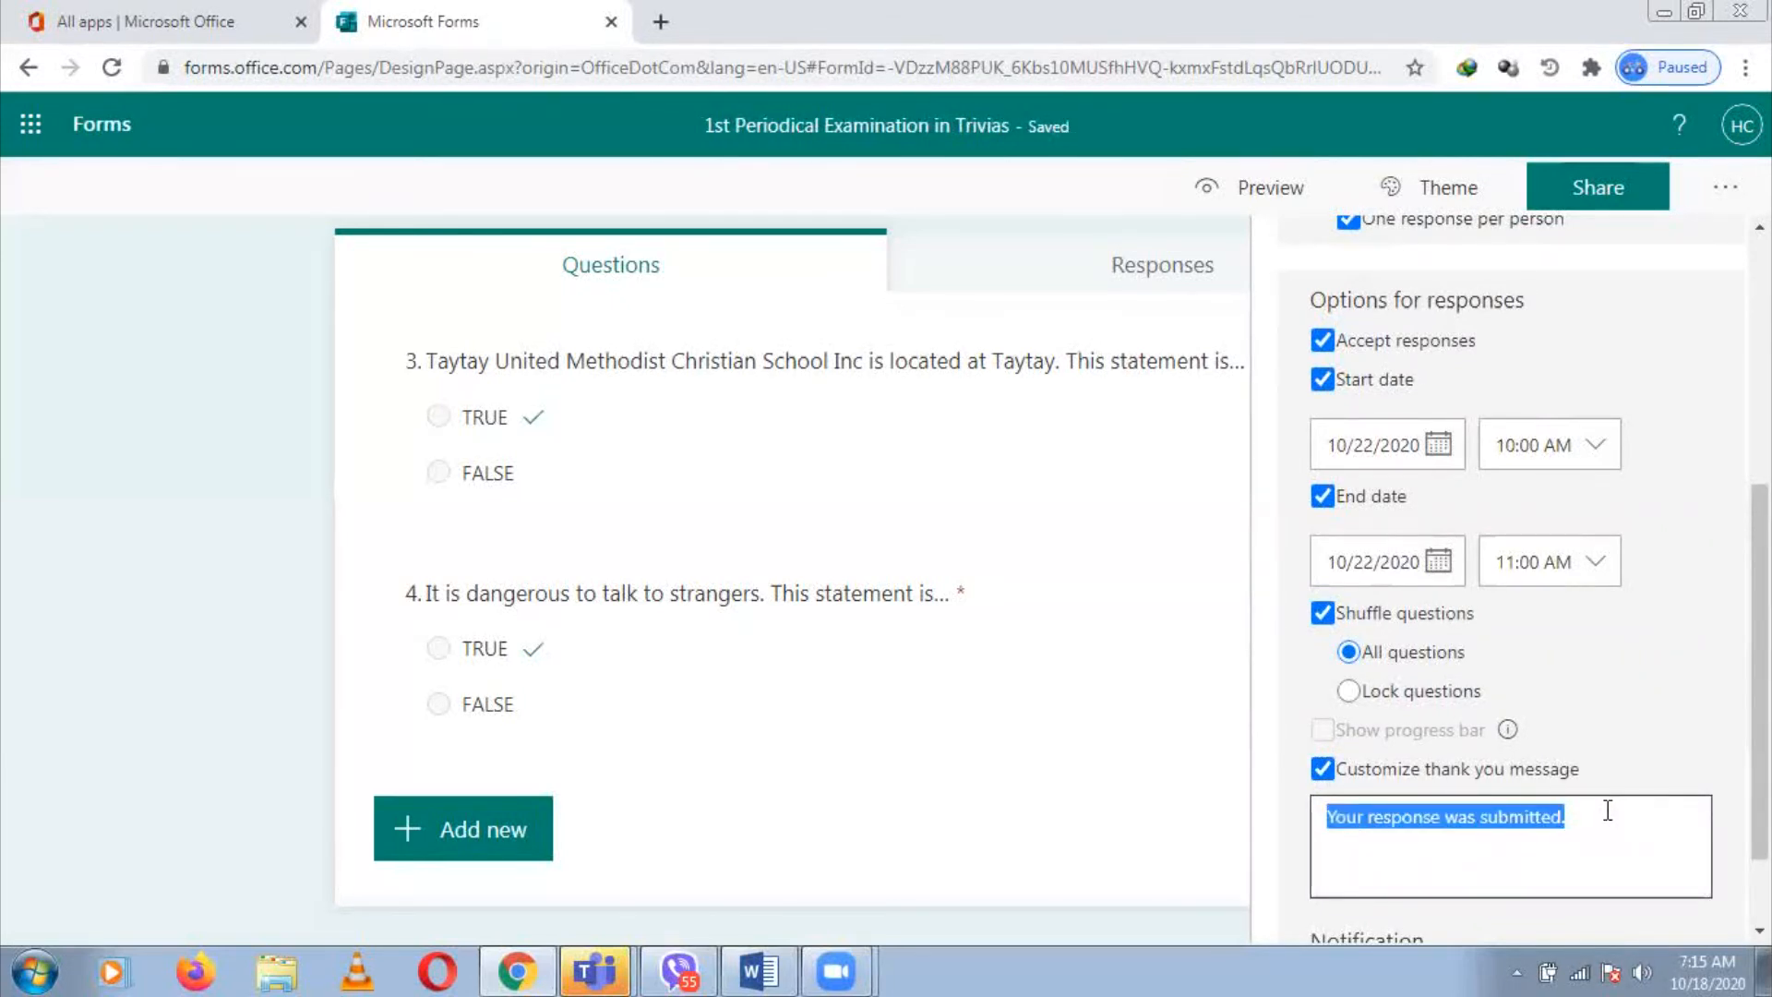
type("Thanks")
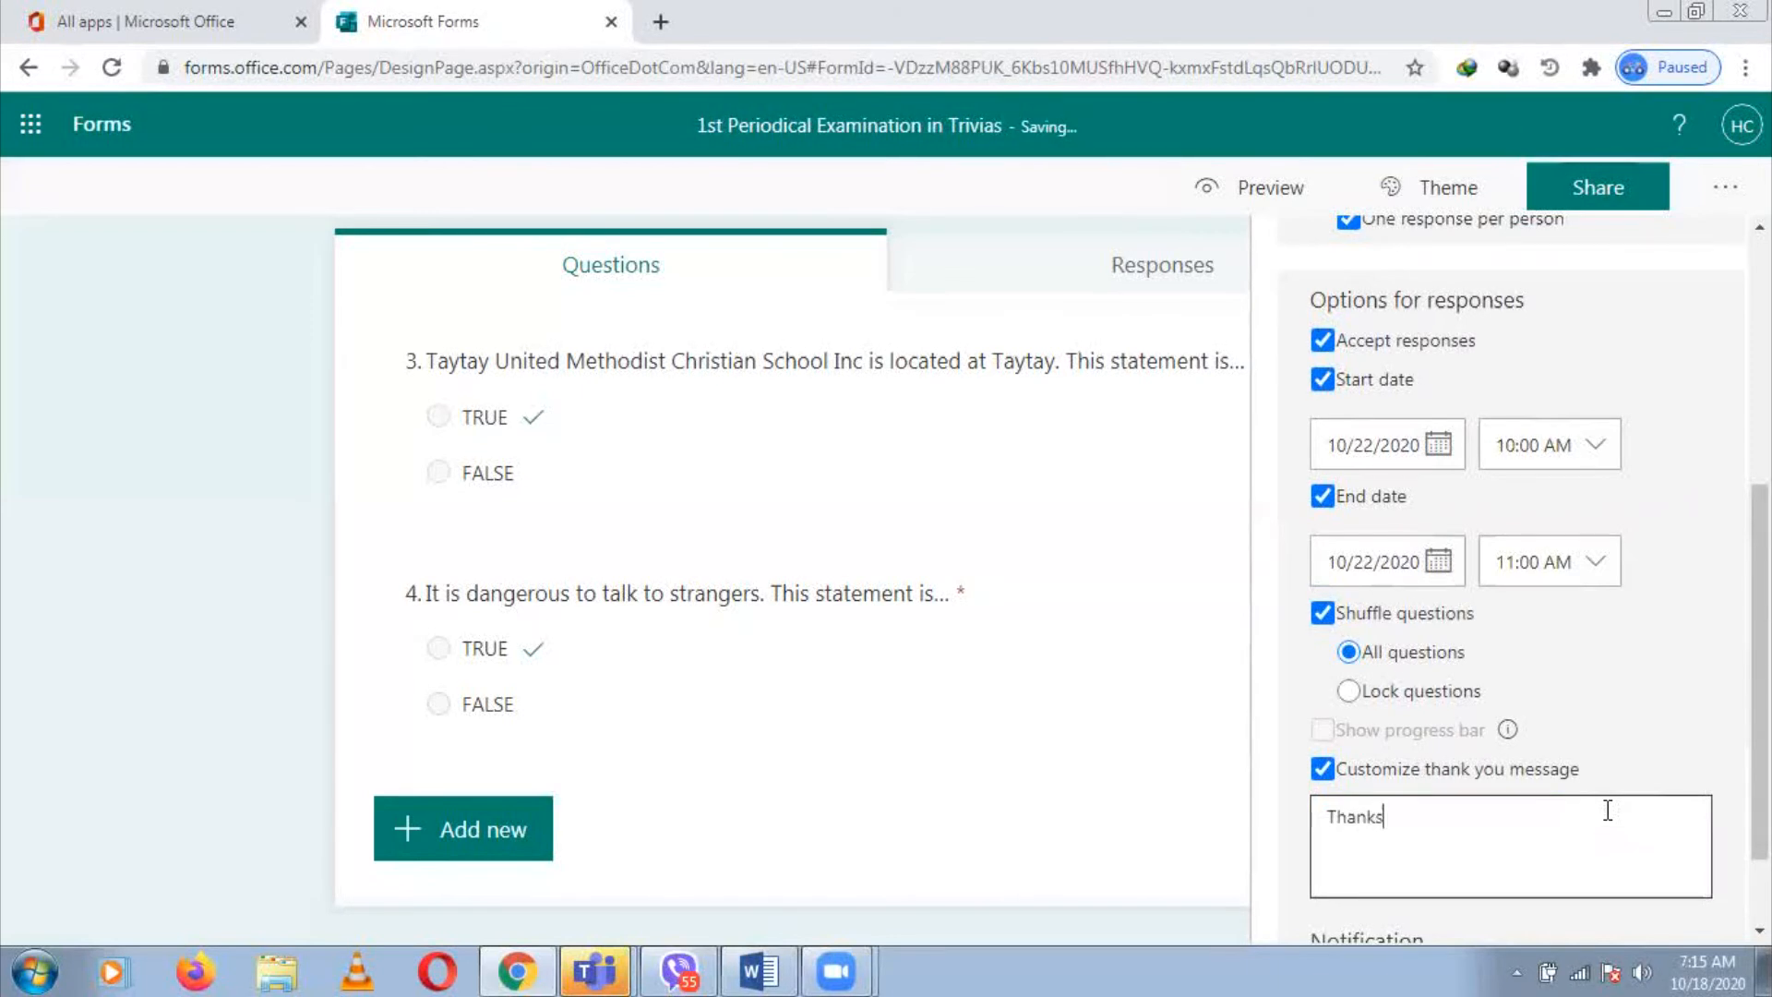
type(" for answering anf d completing ")
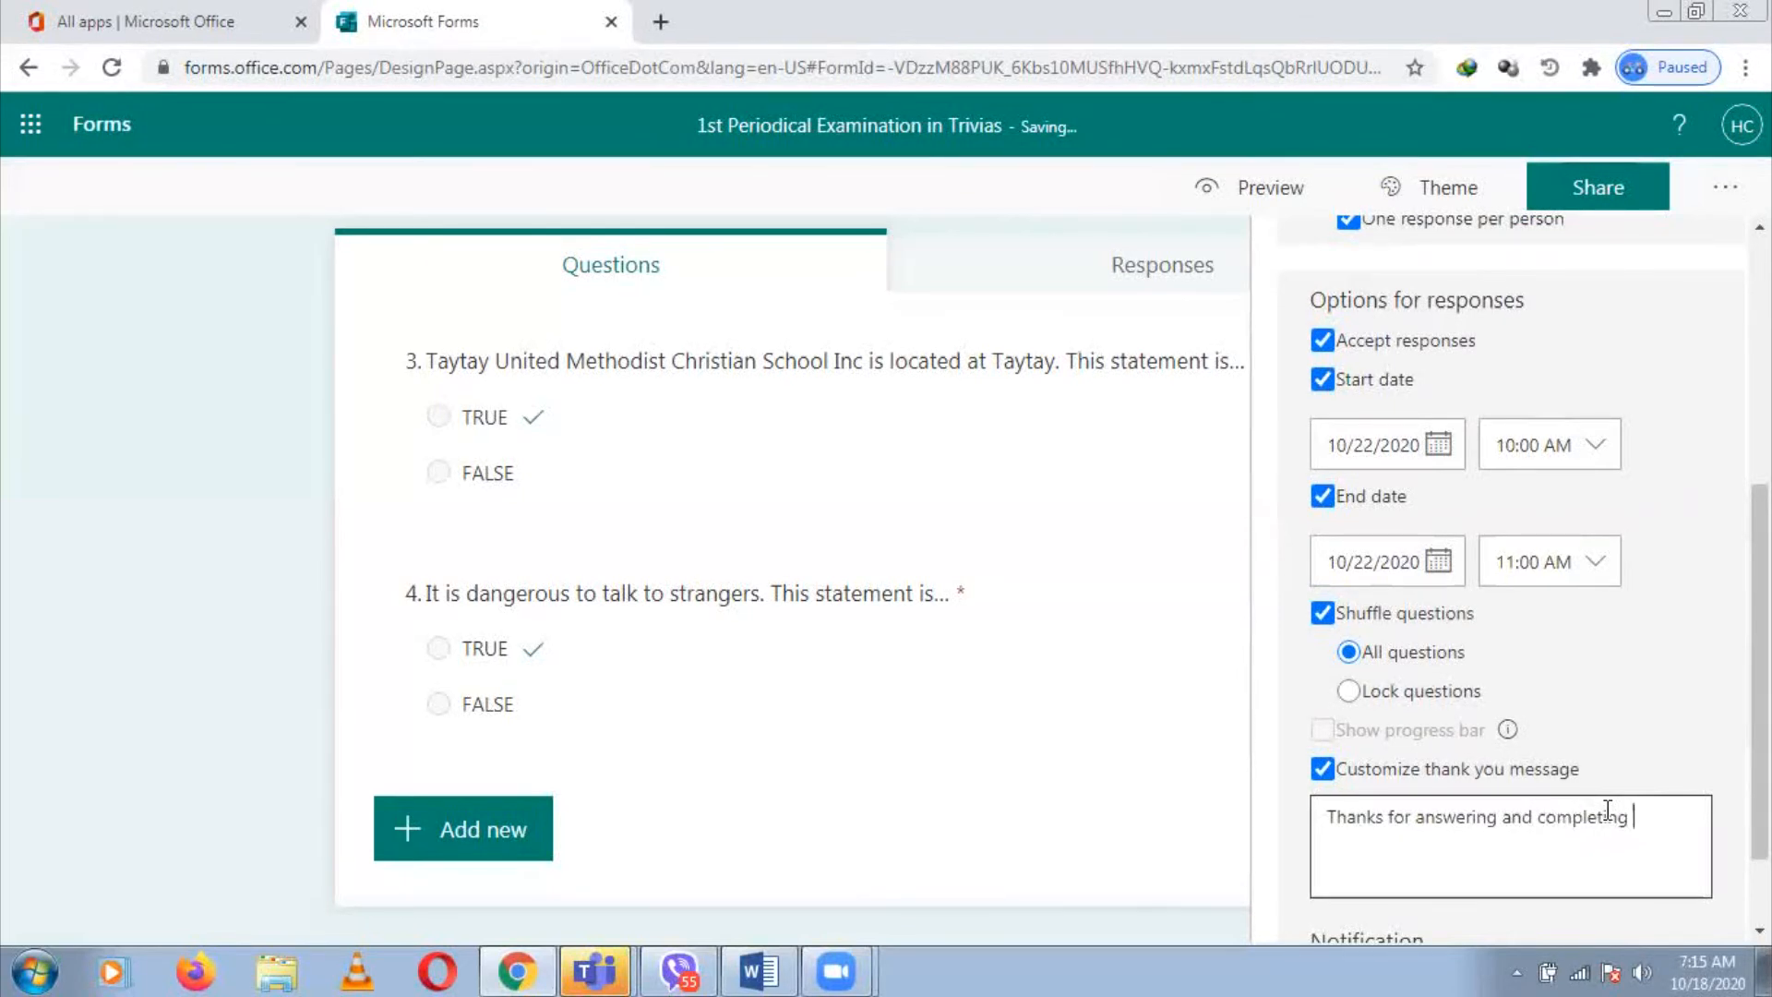
type("your examination. Your submission will be checked")
key("BackSpace")
key("BackSpace")
key("BackSpace")
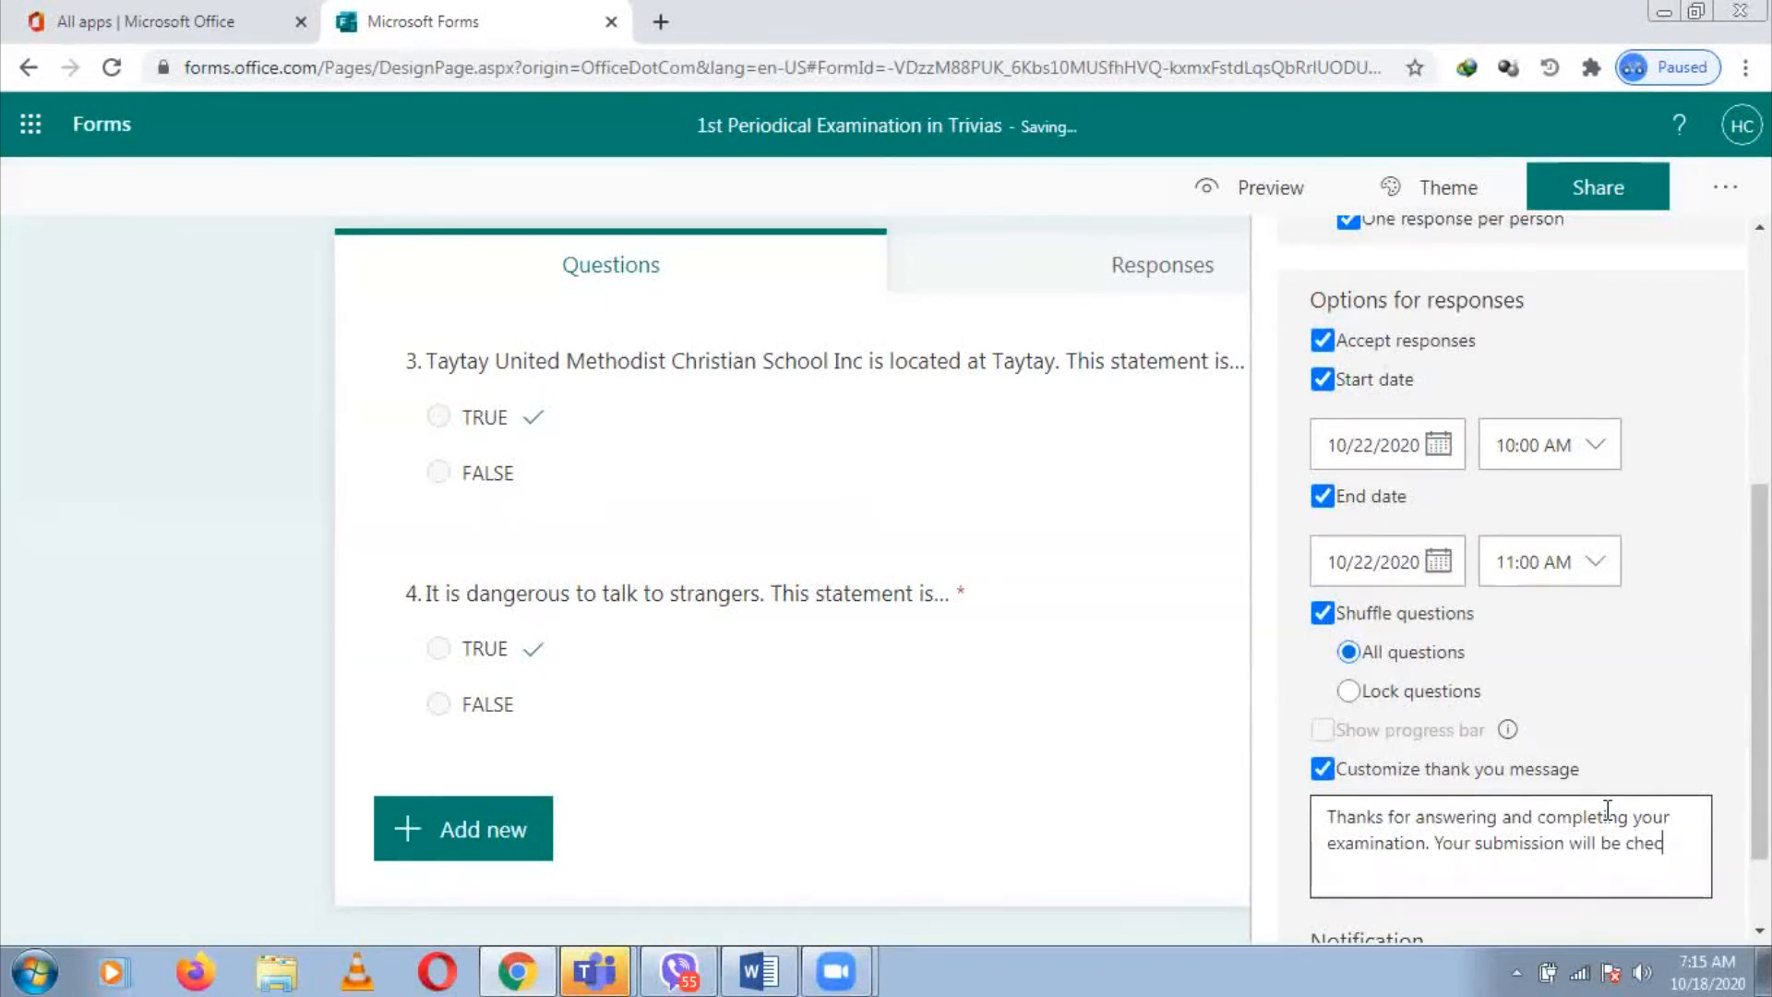
type("k and recorded by your teacher.")
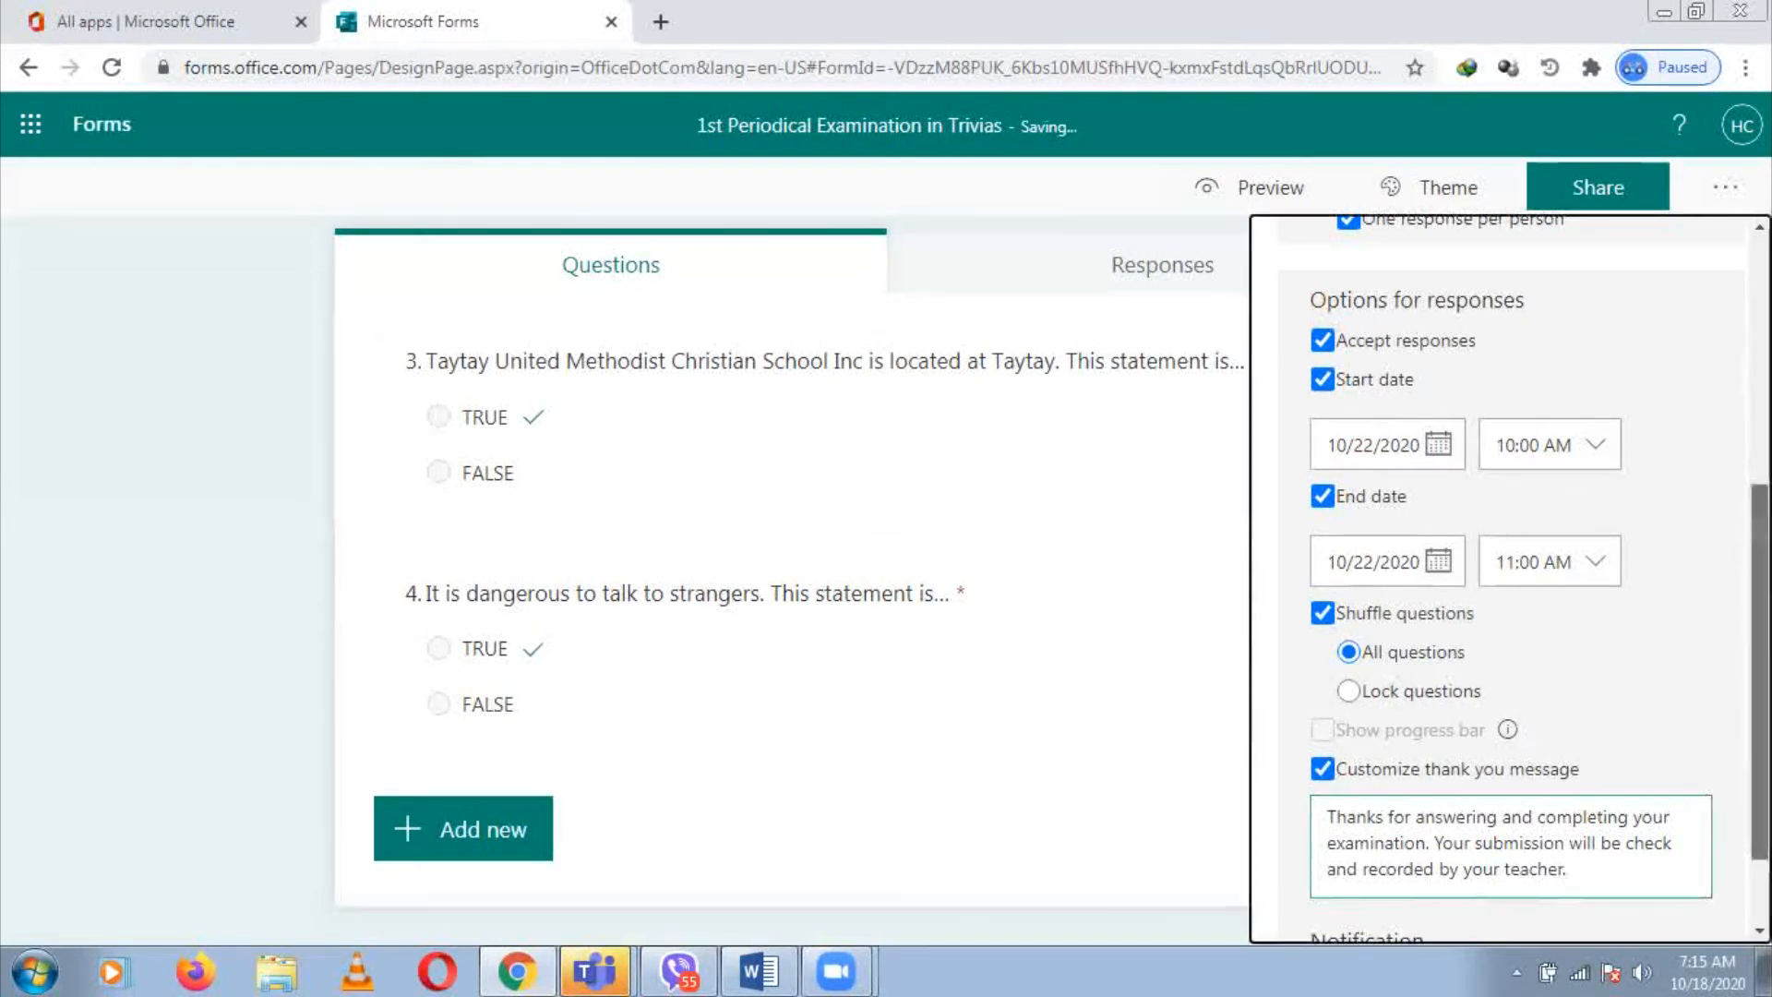
Turn on 'Send email receipt to respondents' under Notification in Settings
scroll(1510, 582, "down", 2)
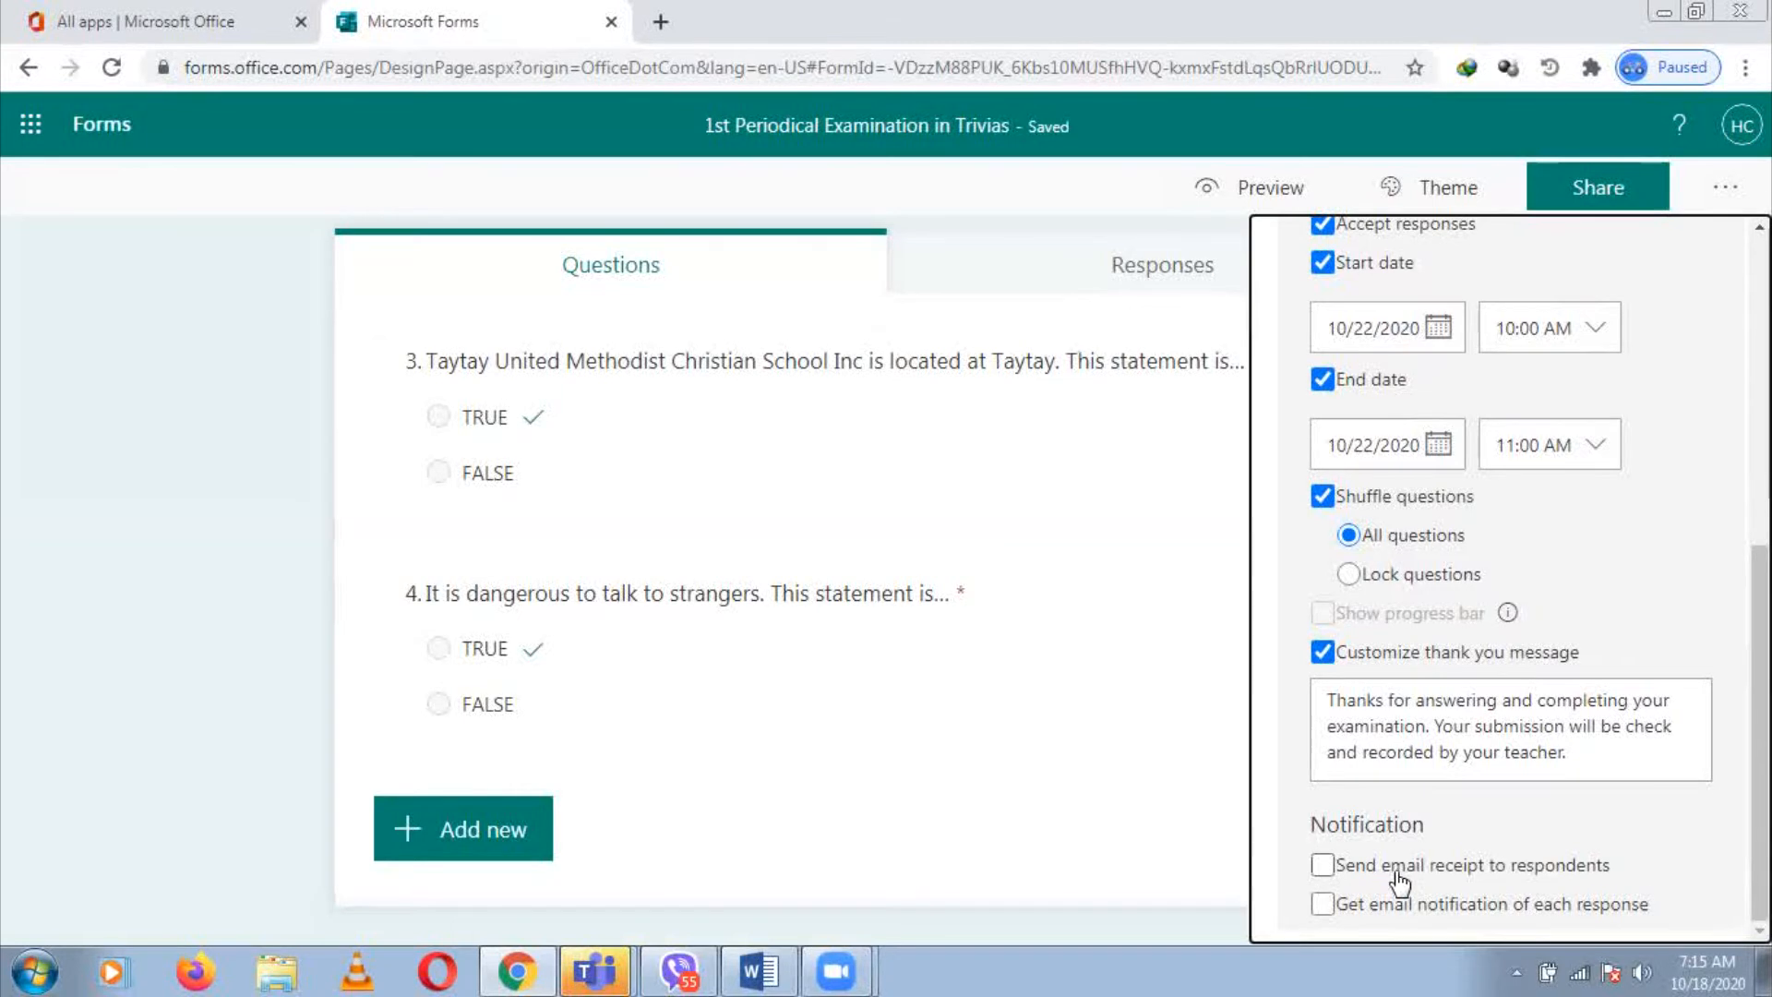
left_click(1325, 866)
left_click(1325, 867)
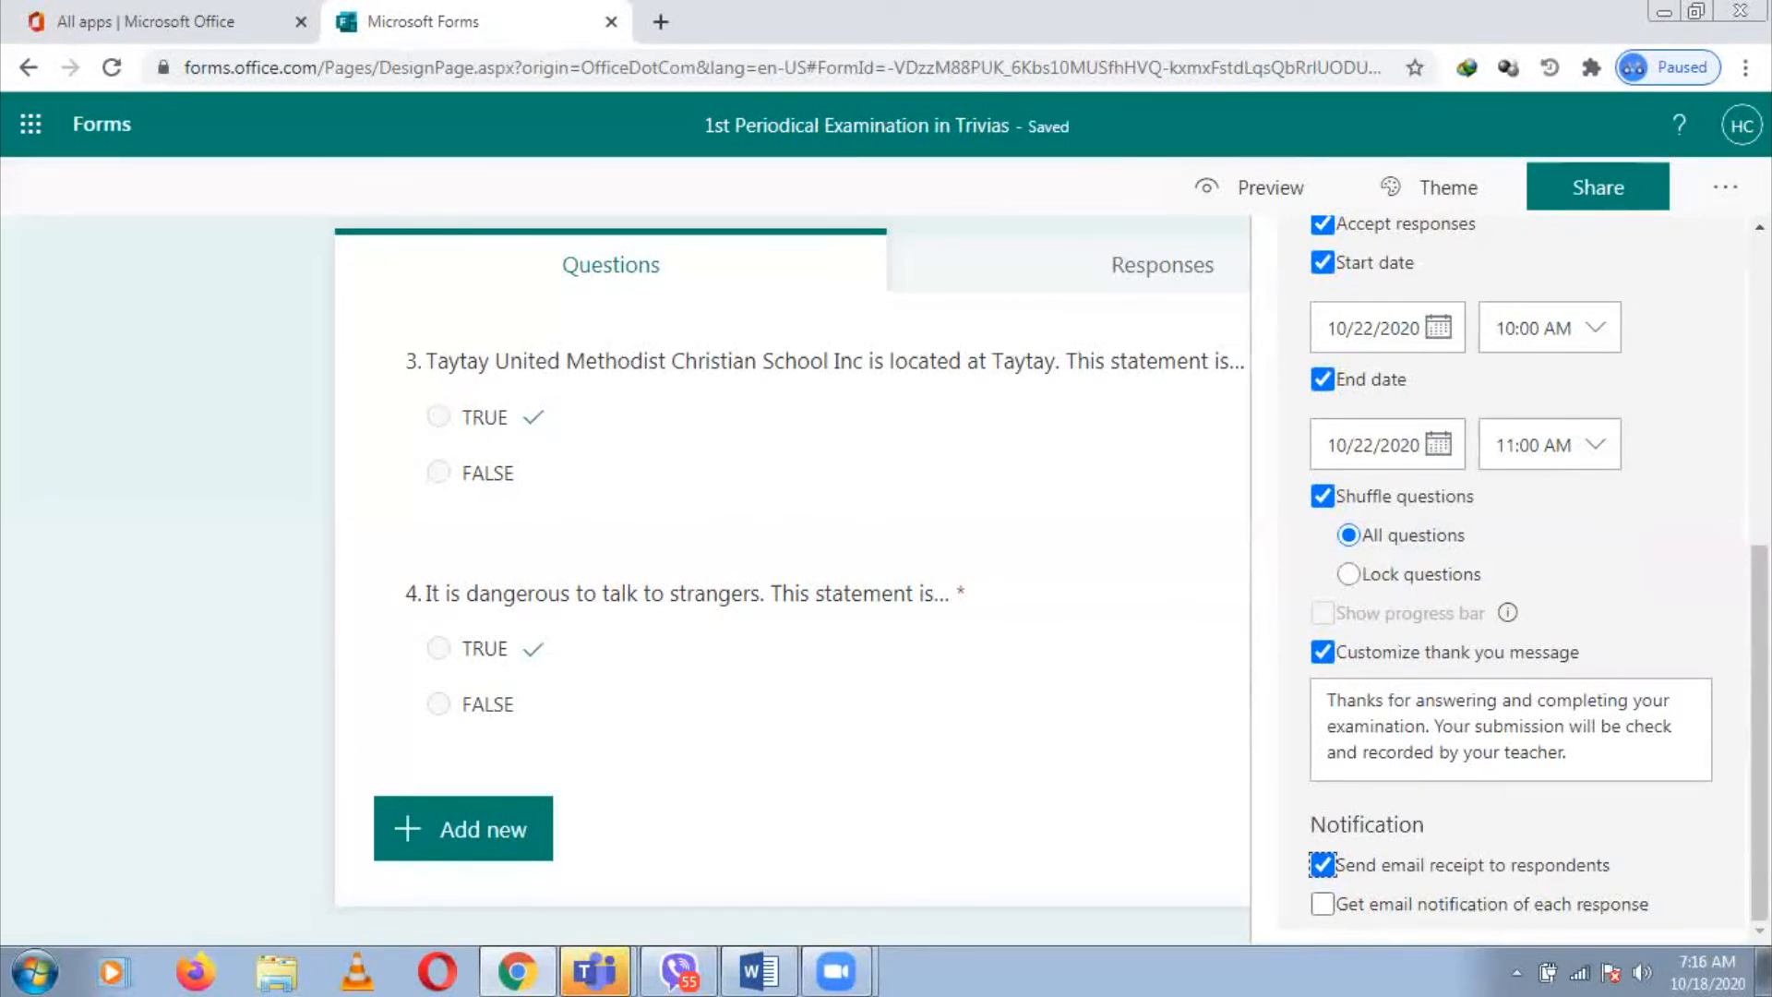
left_click_drag(1760, 683, 1759, 395)
scroll(1062, 573, "up", 2)
scroll(1061, 572, "up", 6)
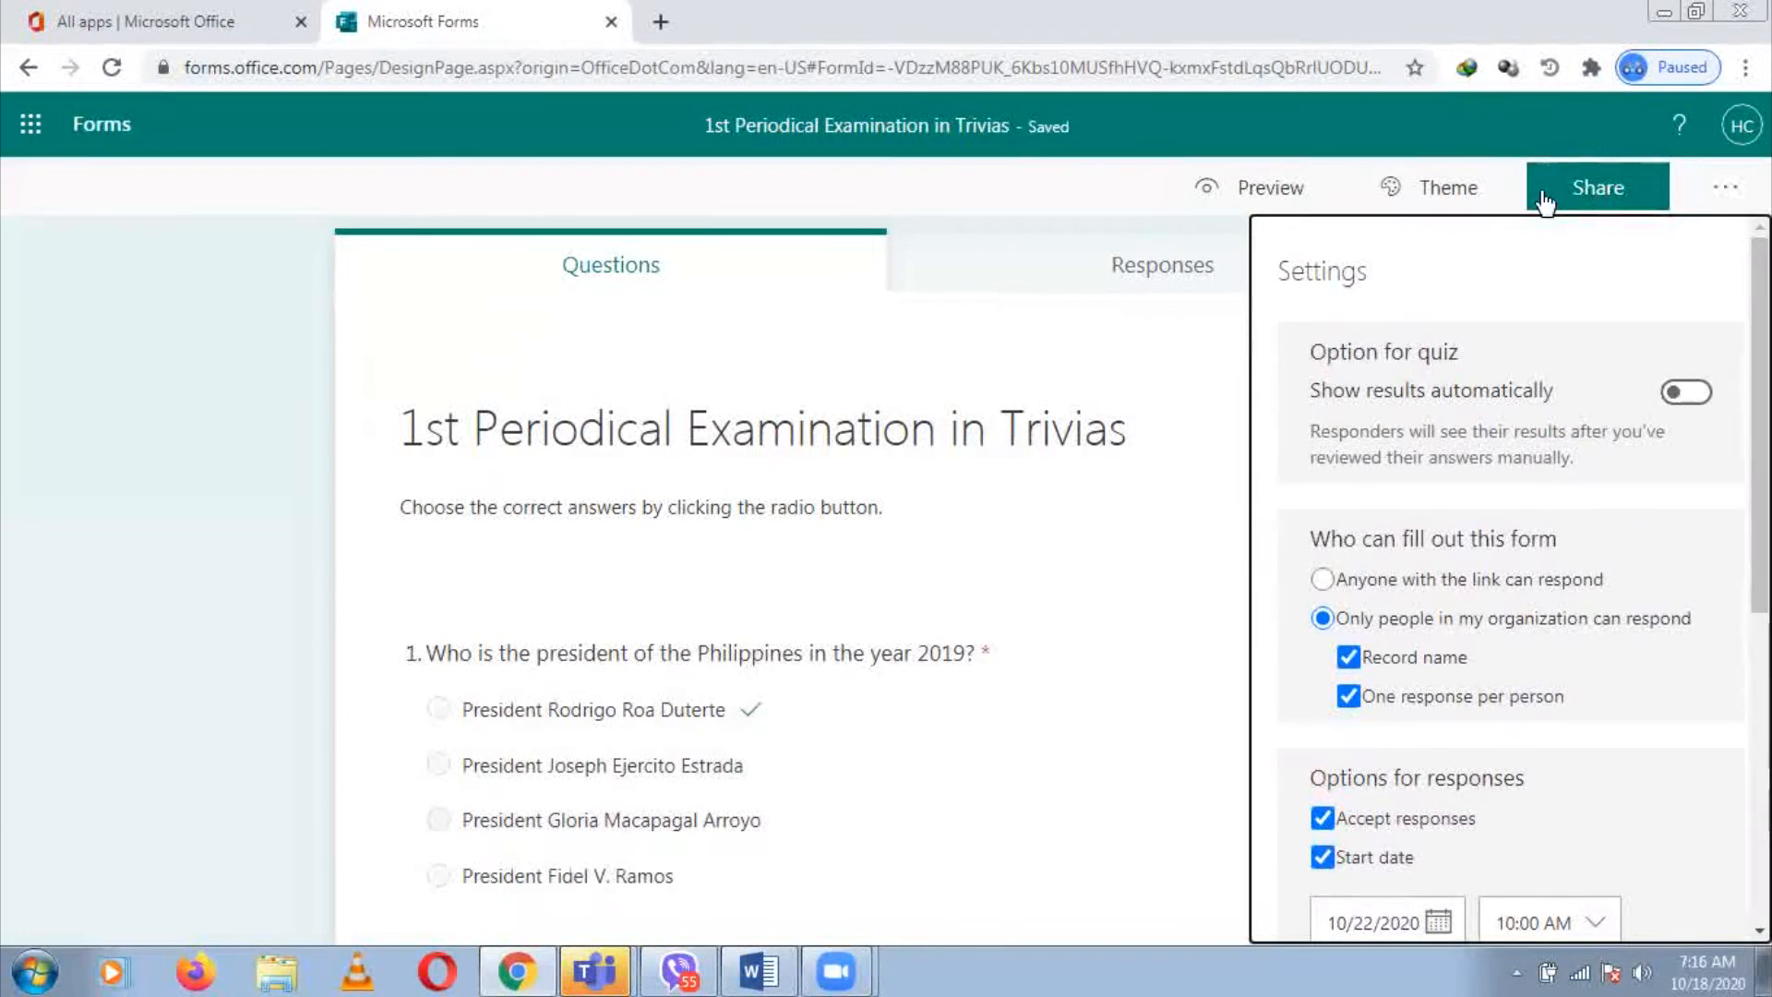
Copy the organization-only response link from the Share panel
left_click(1626, 192)
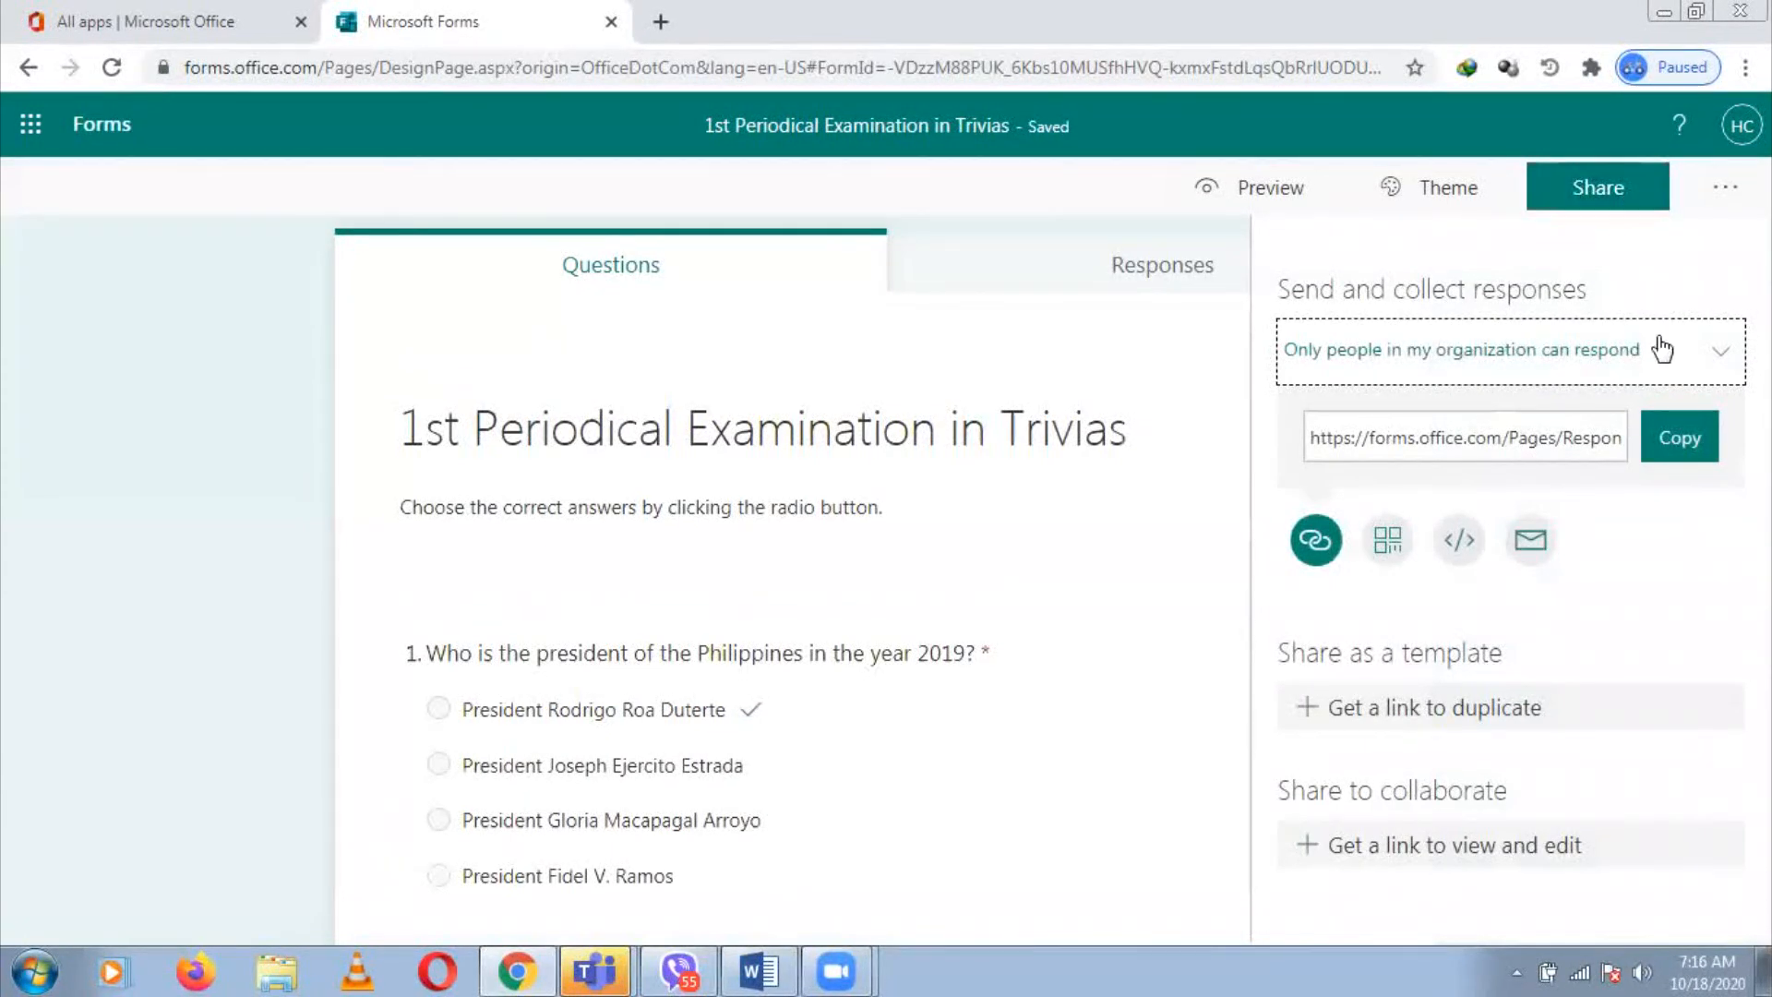
left_click(1696, 445)
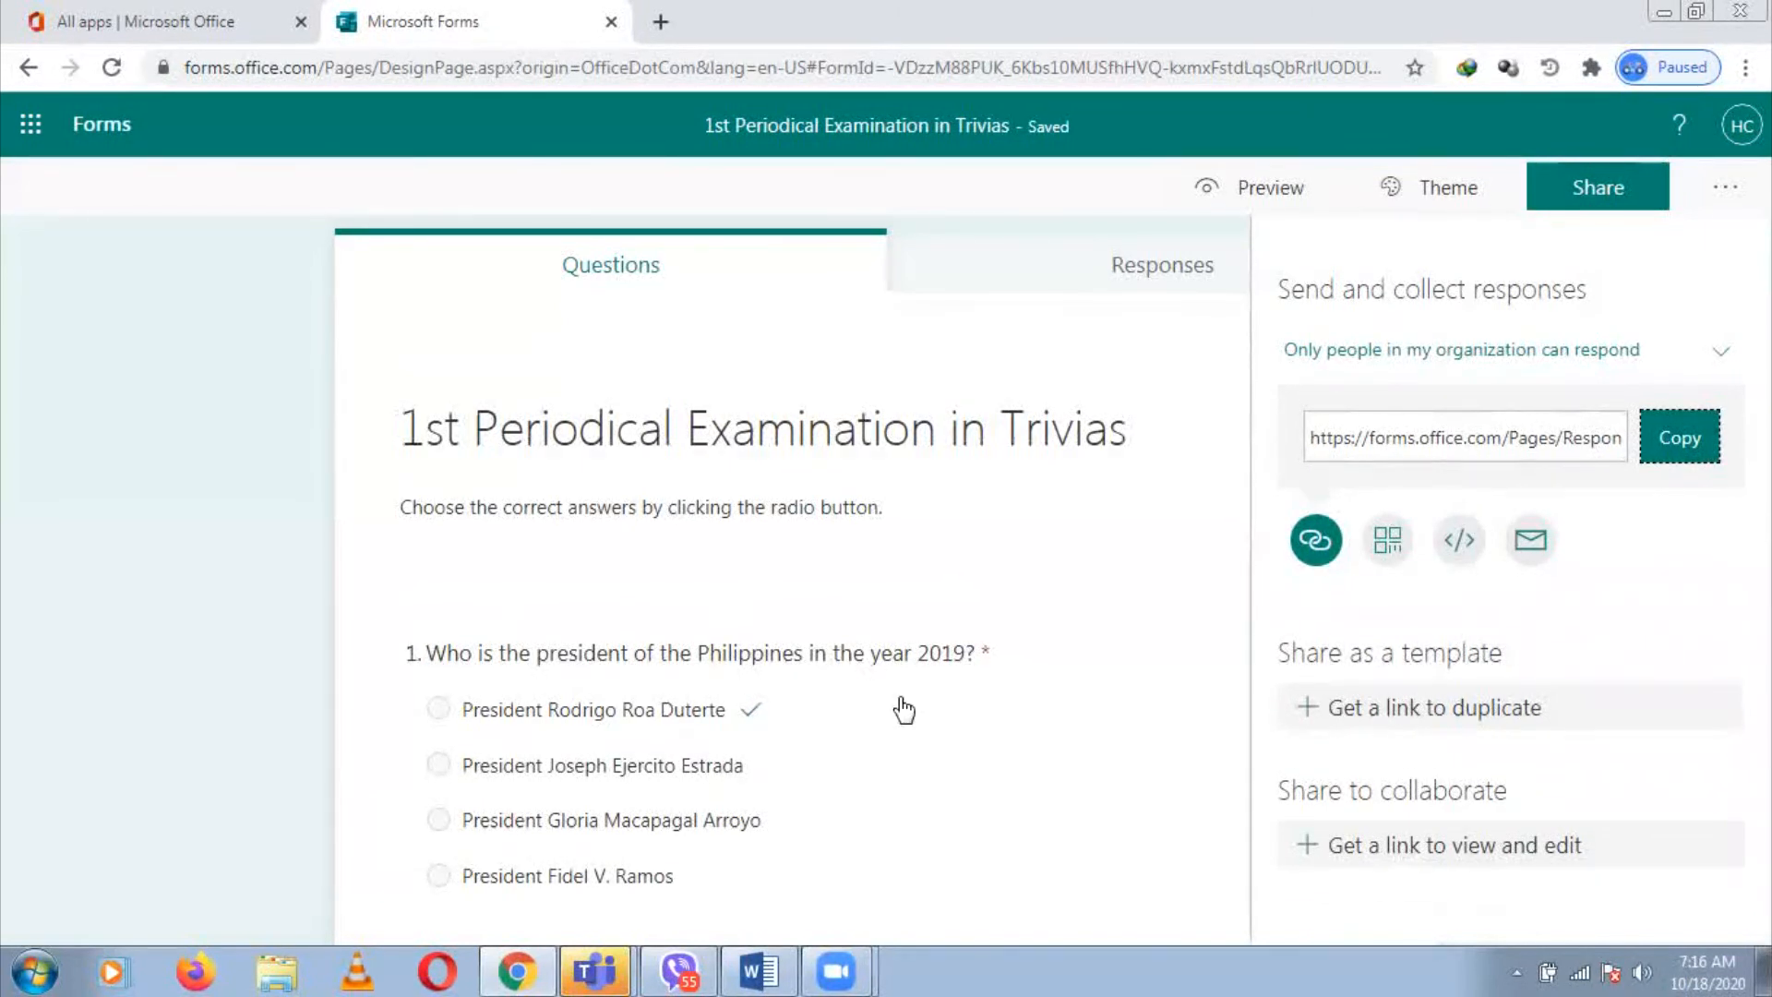
Sign in to Teams with the school account's email address and bring the Teams window forward
left_click(602, 966)
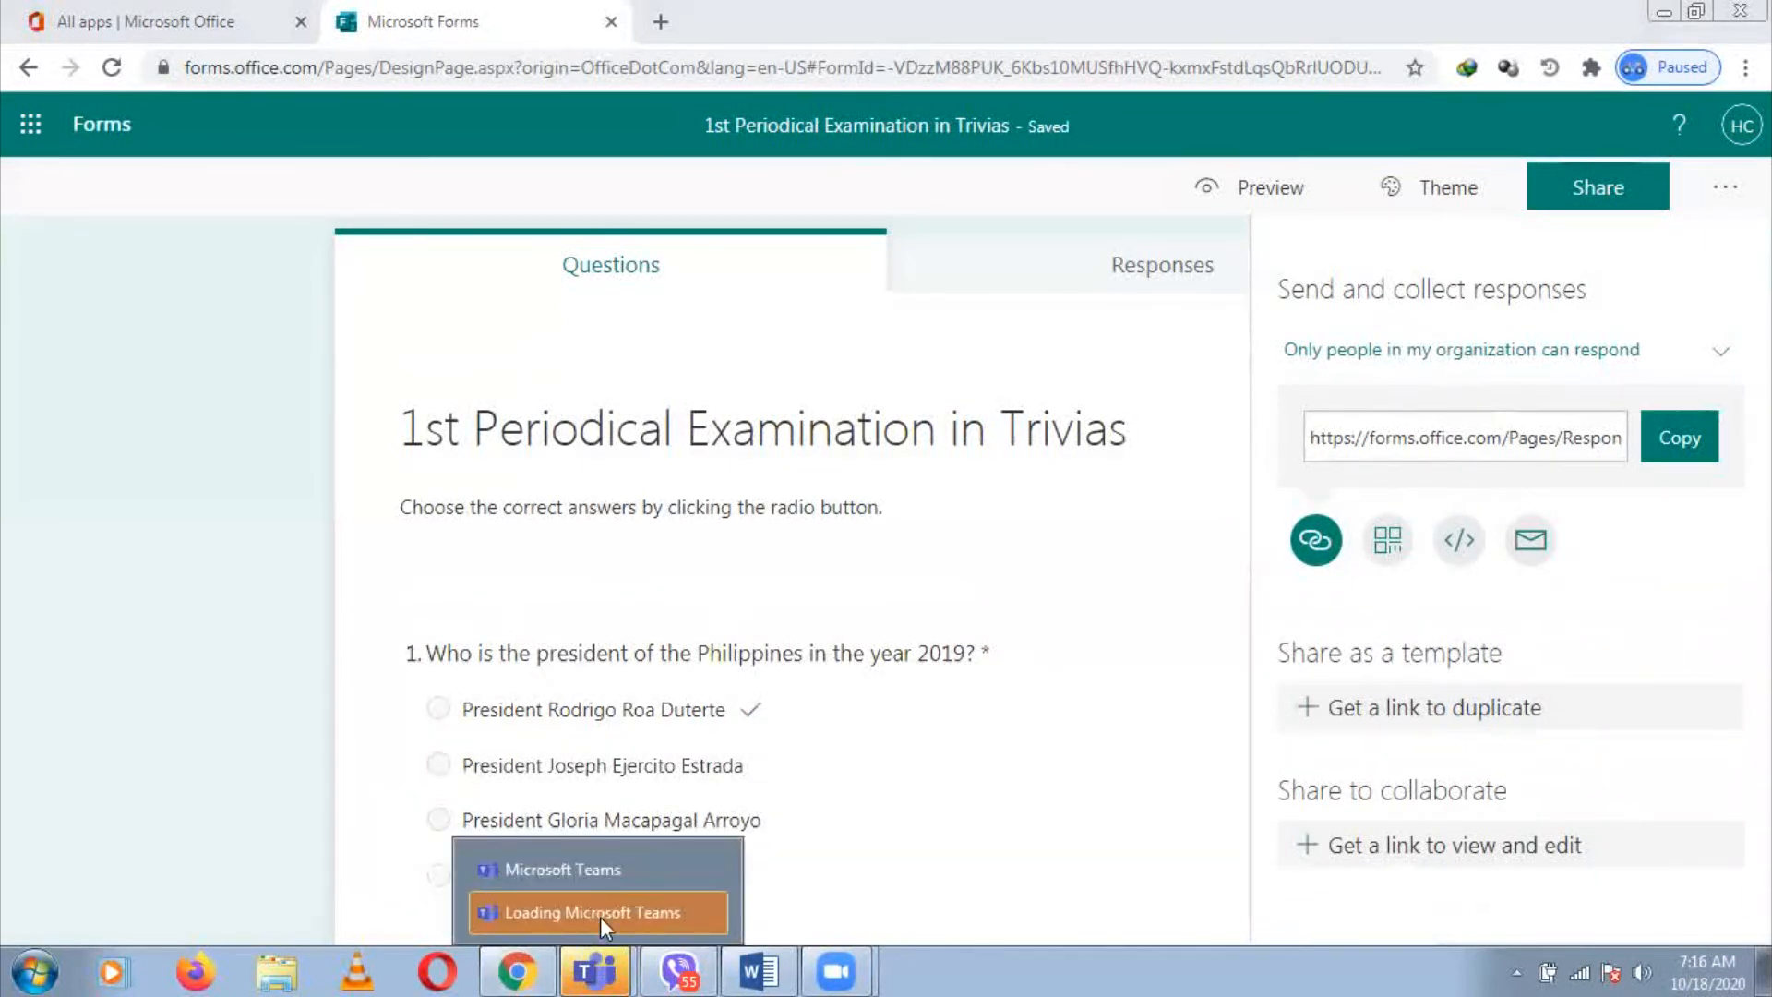
left_click(616, 872)
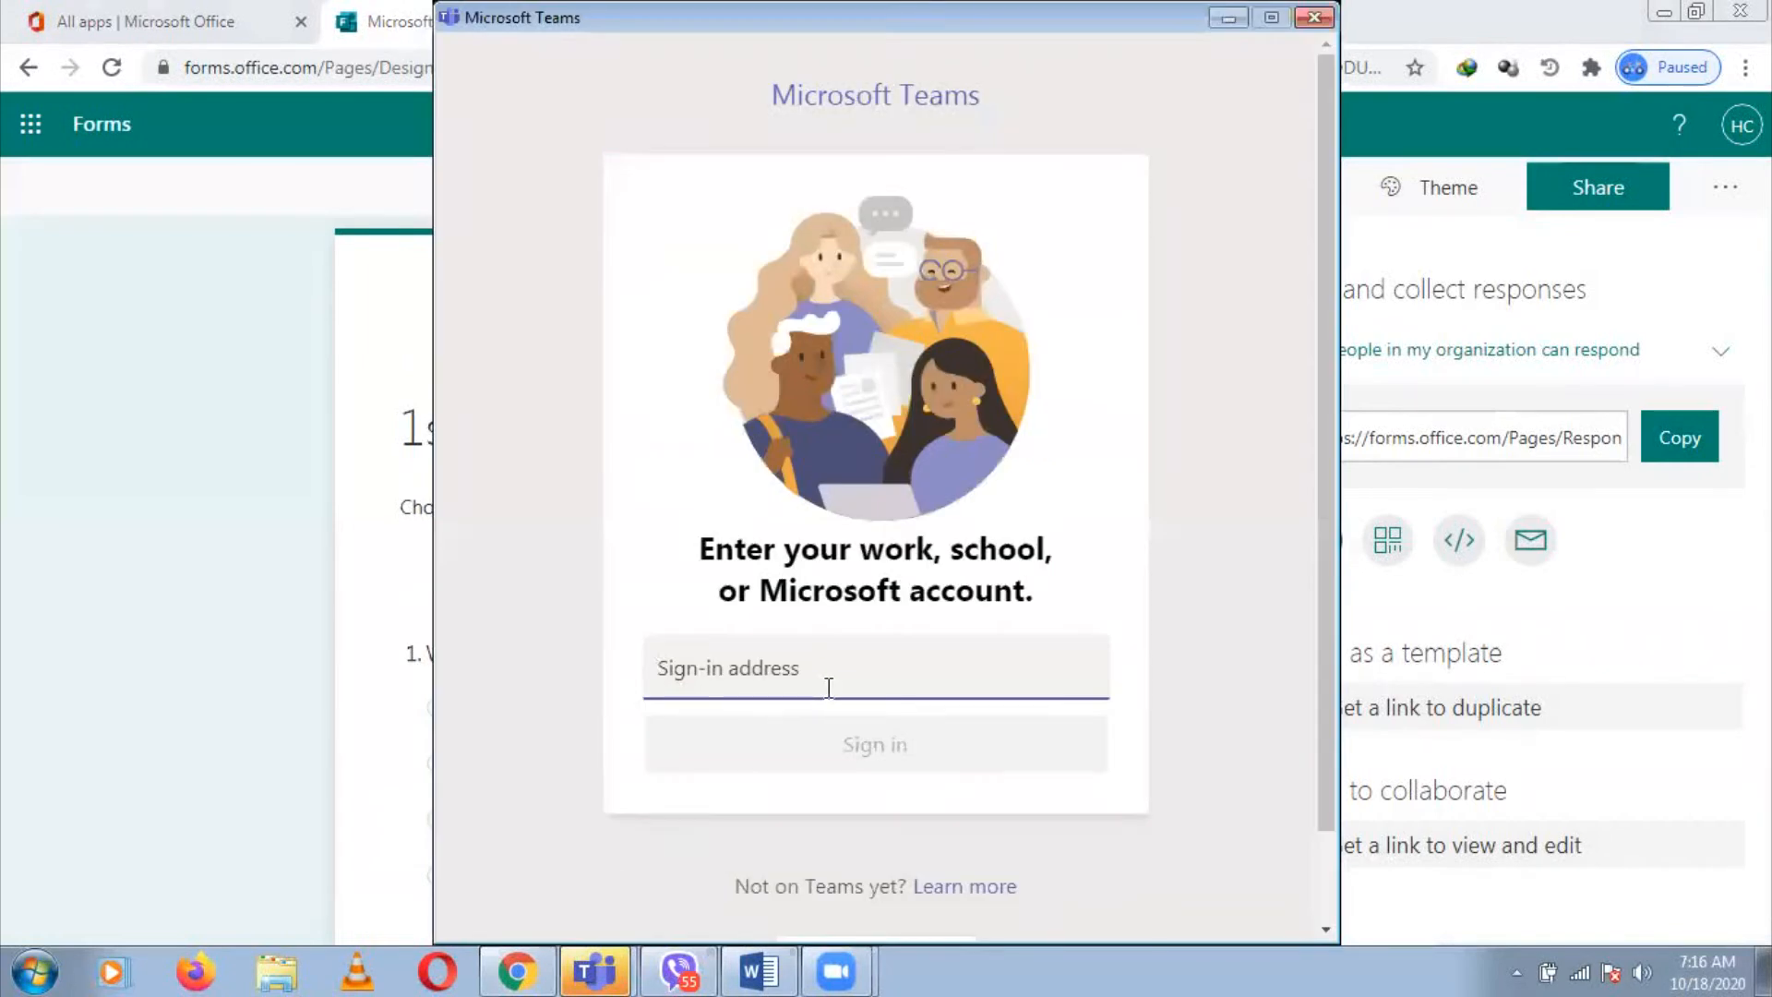
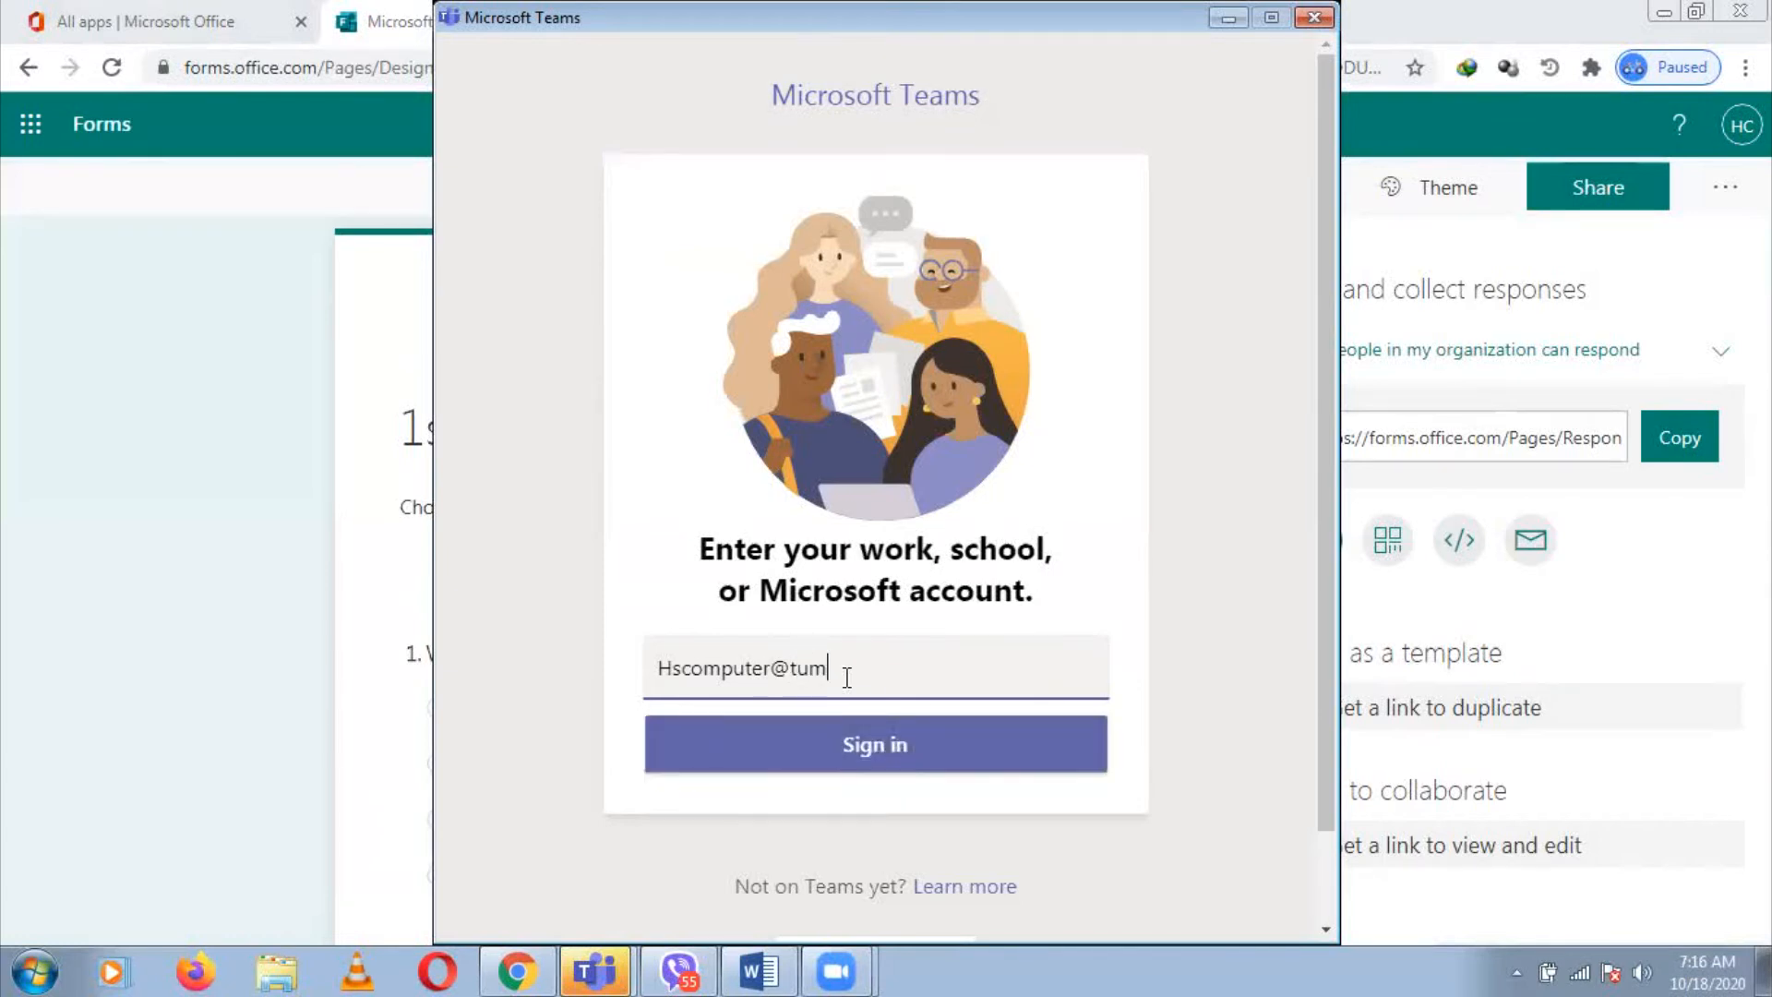
key("Return")
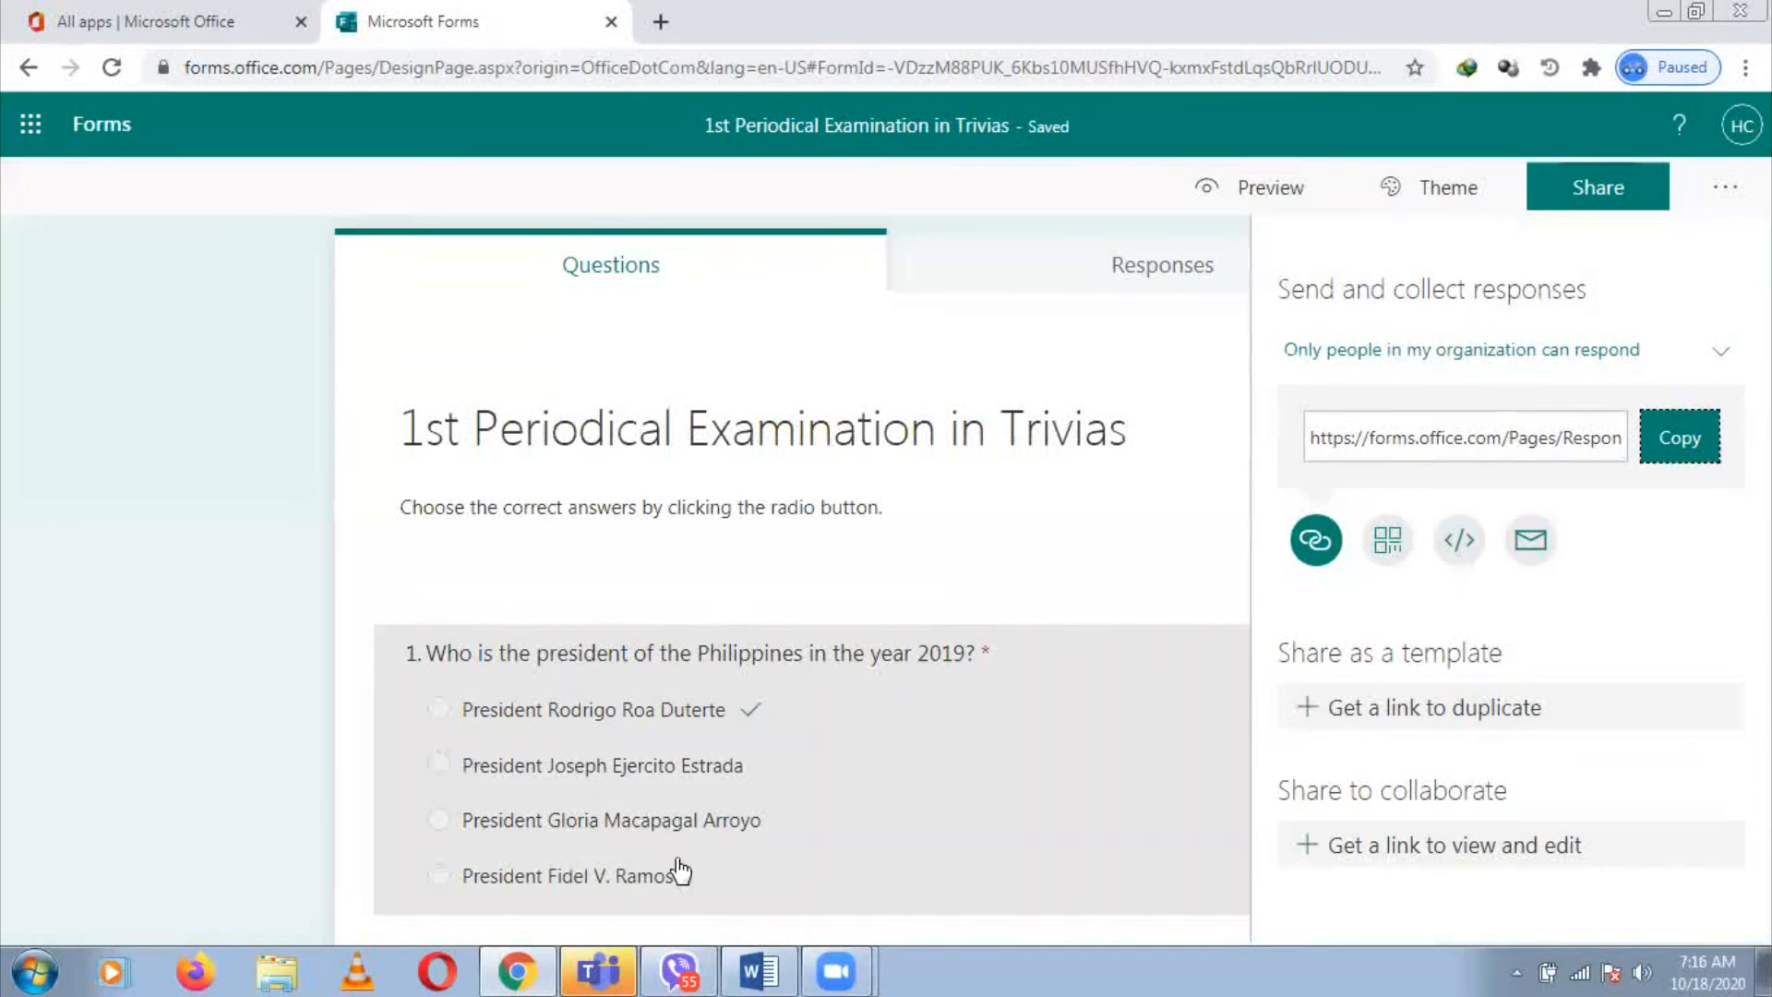
left_click(605, 970)
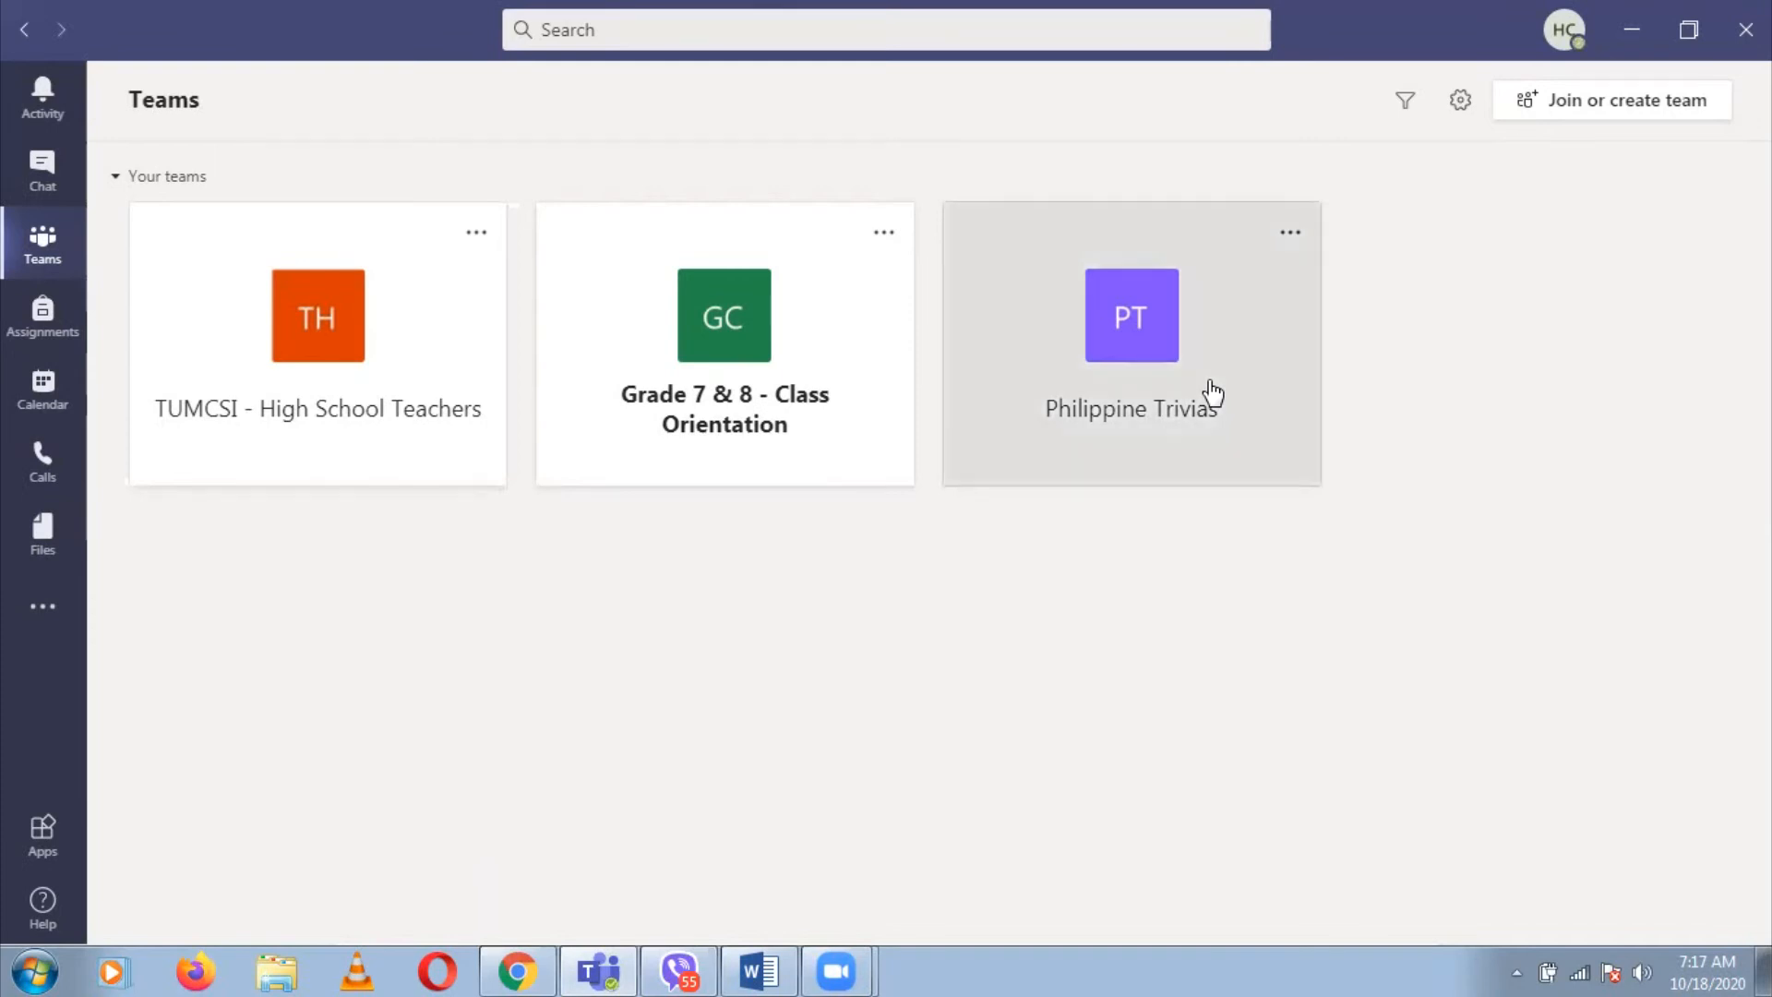
Open Philippine Trivias and delete the earlier exam-tab post in General
left_click(1212, 395)
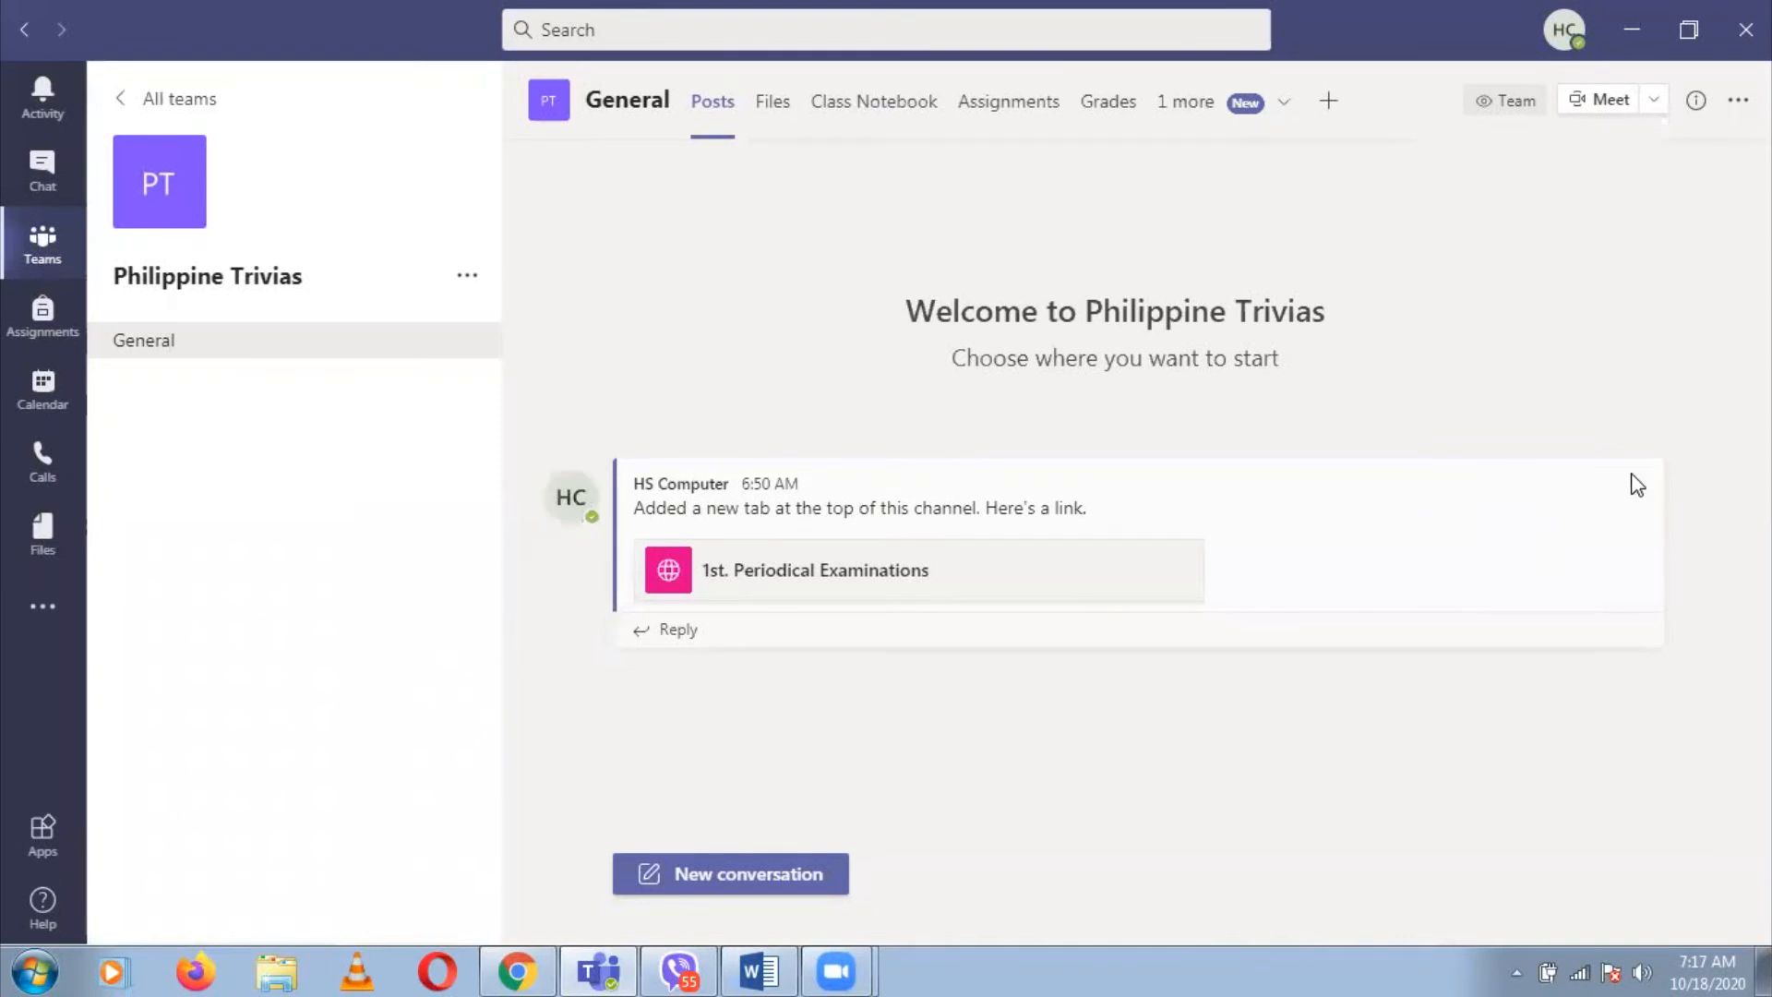
left_click(1644, 445)
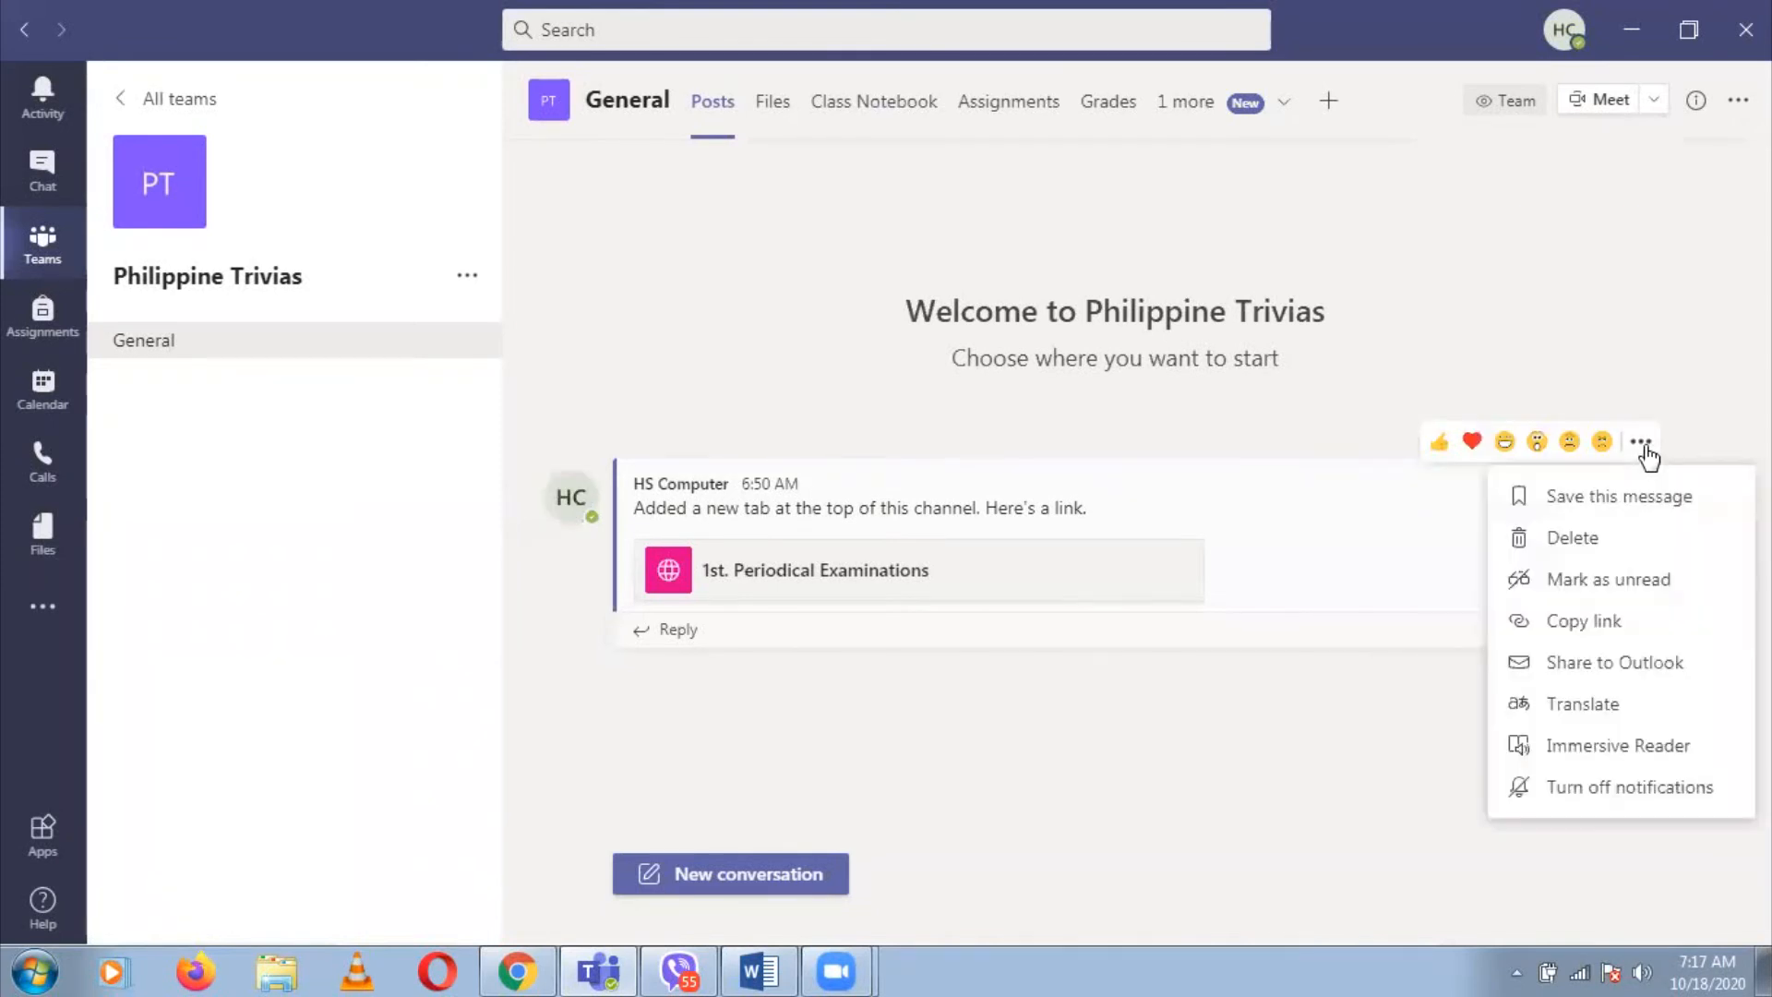
left_click(1571, 545)
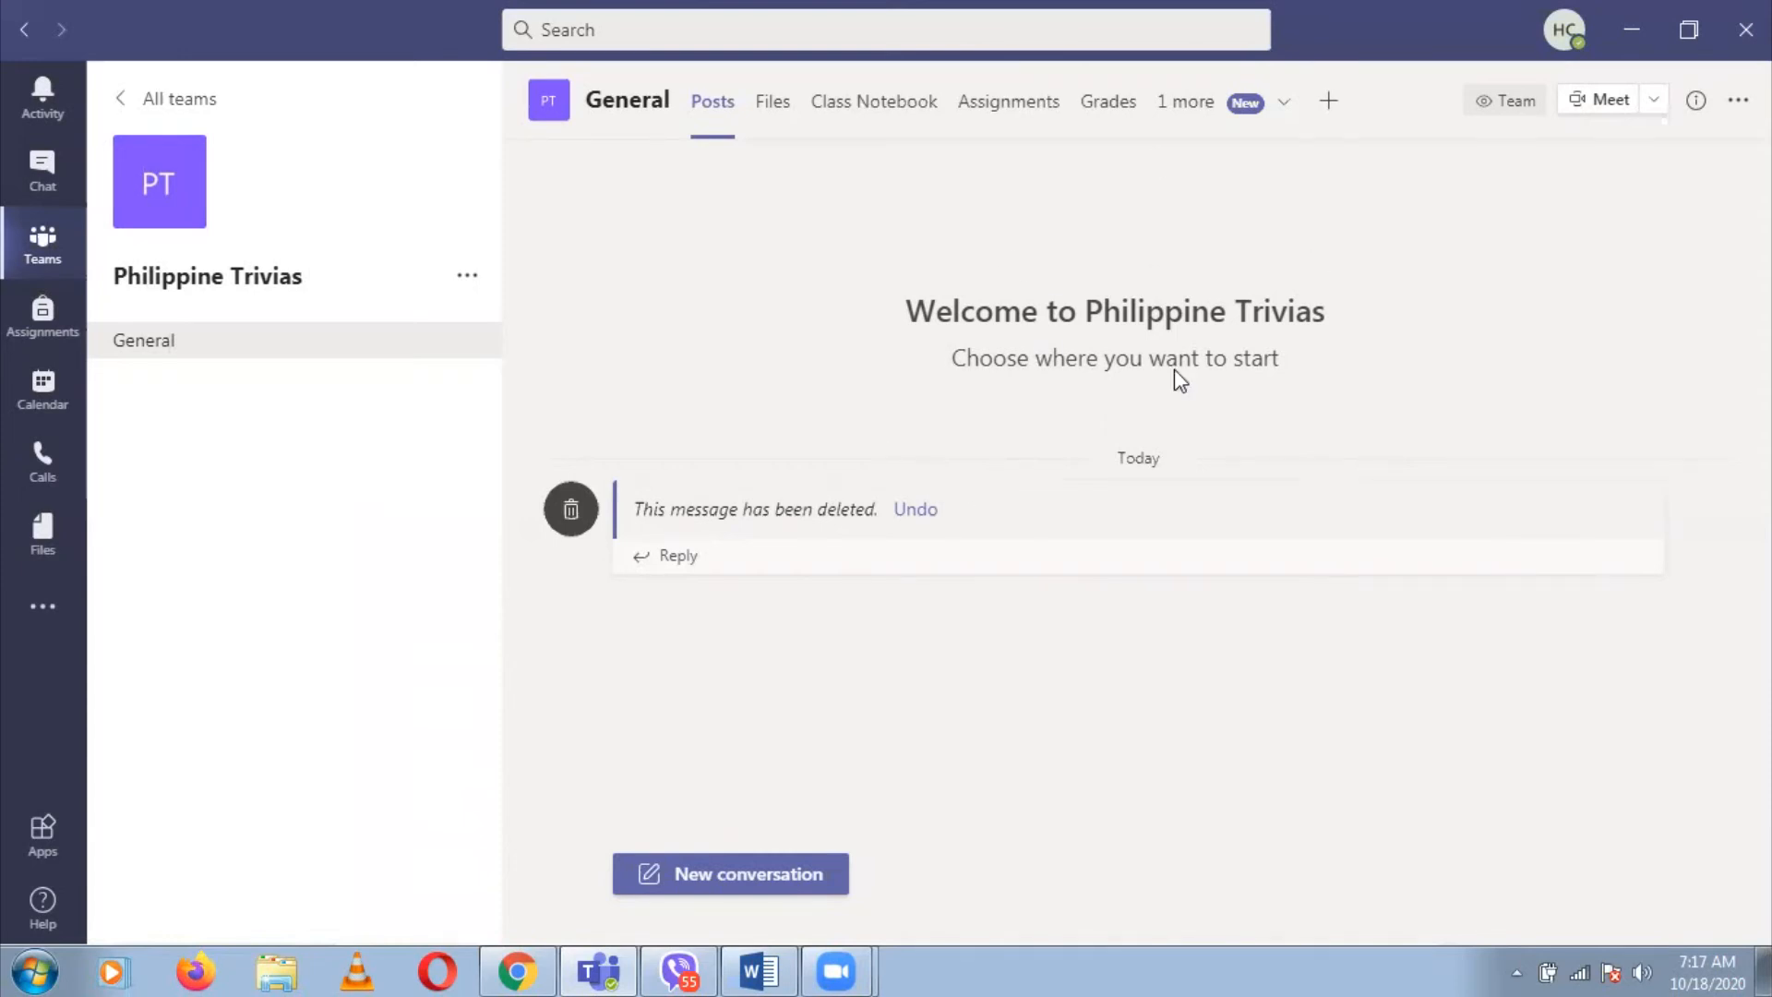
Add a Website tab named '1st Periodical Examination in Philippine Trivias' with the pasted Forms link
left_click(1327, 104)
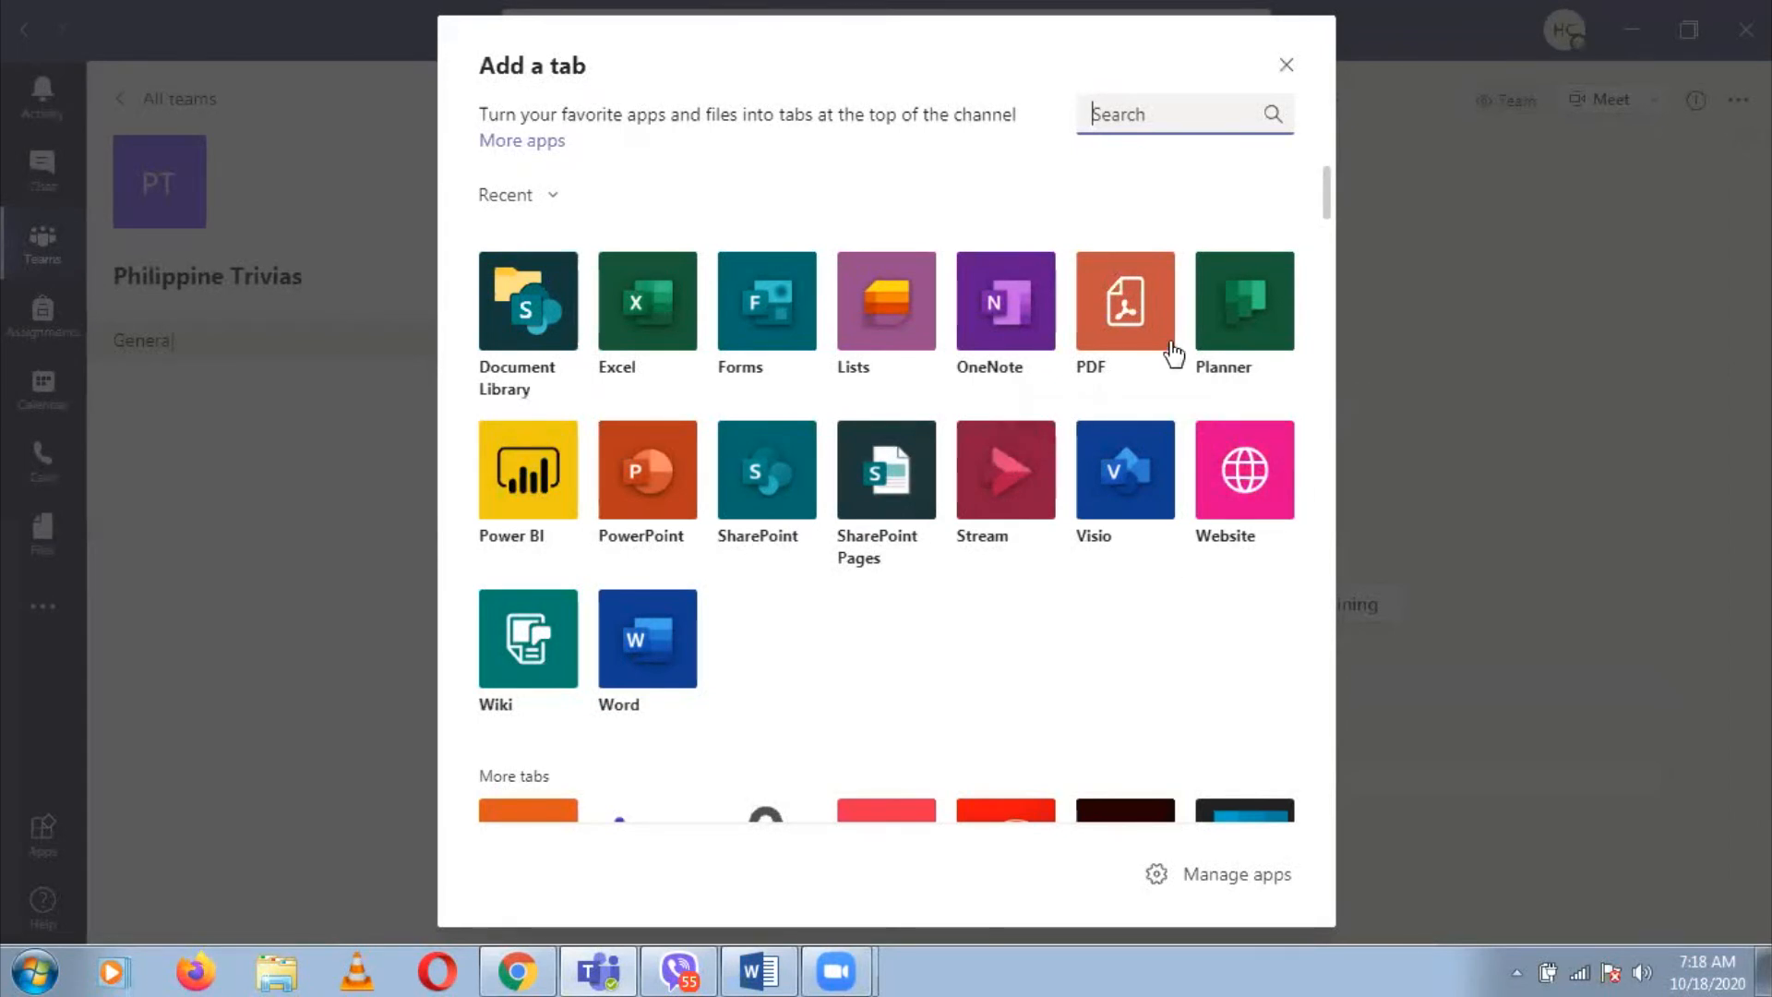
left_click(1255, 476)
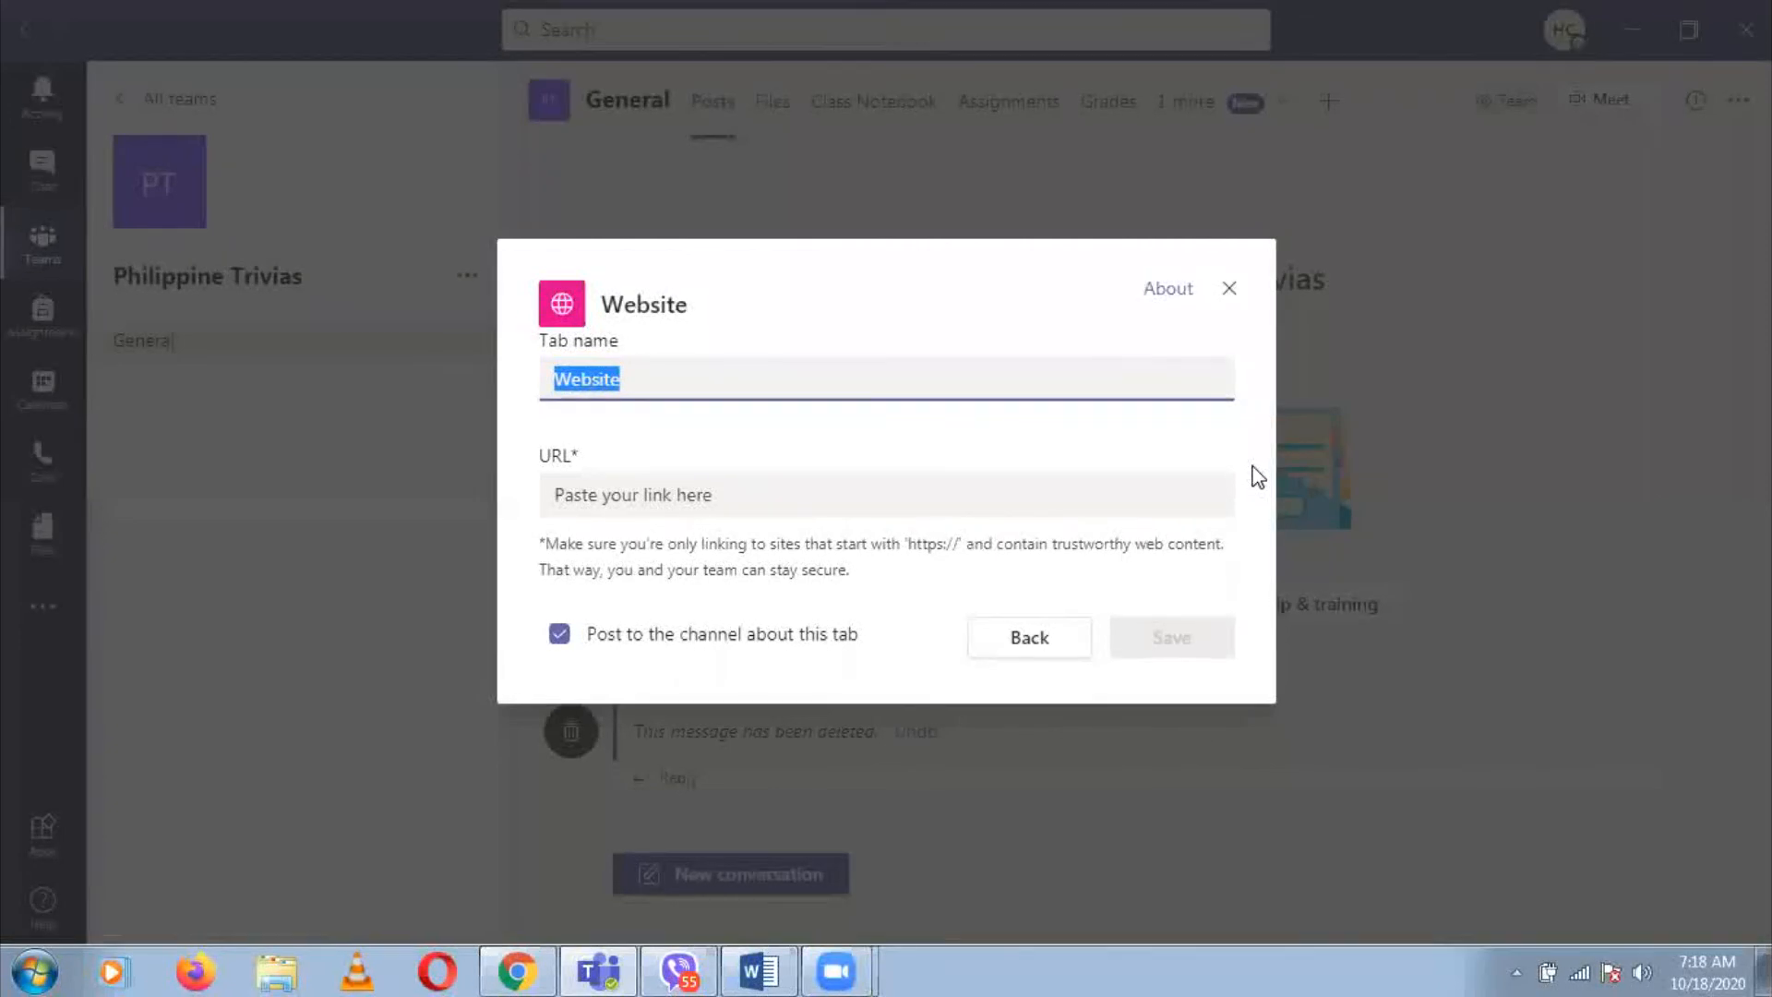
type("1st")
type(" Perod")
type("i")
key("BackSpace")
key("BackSpace")
type("i")
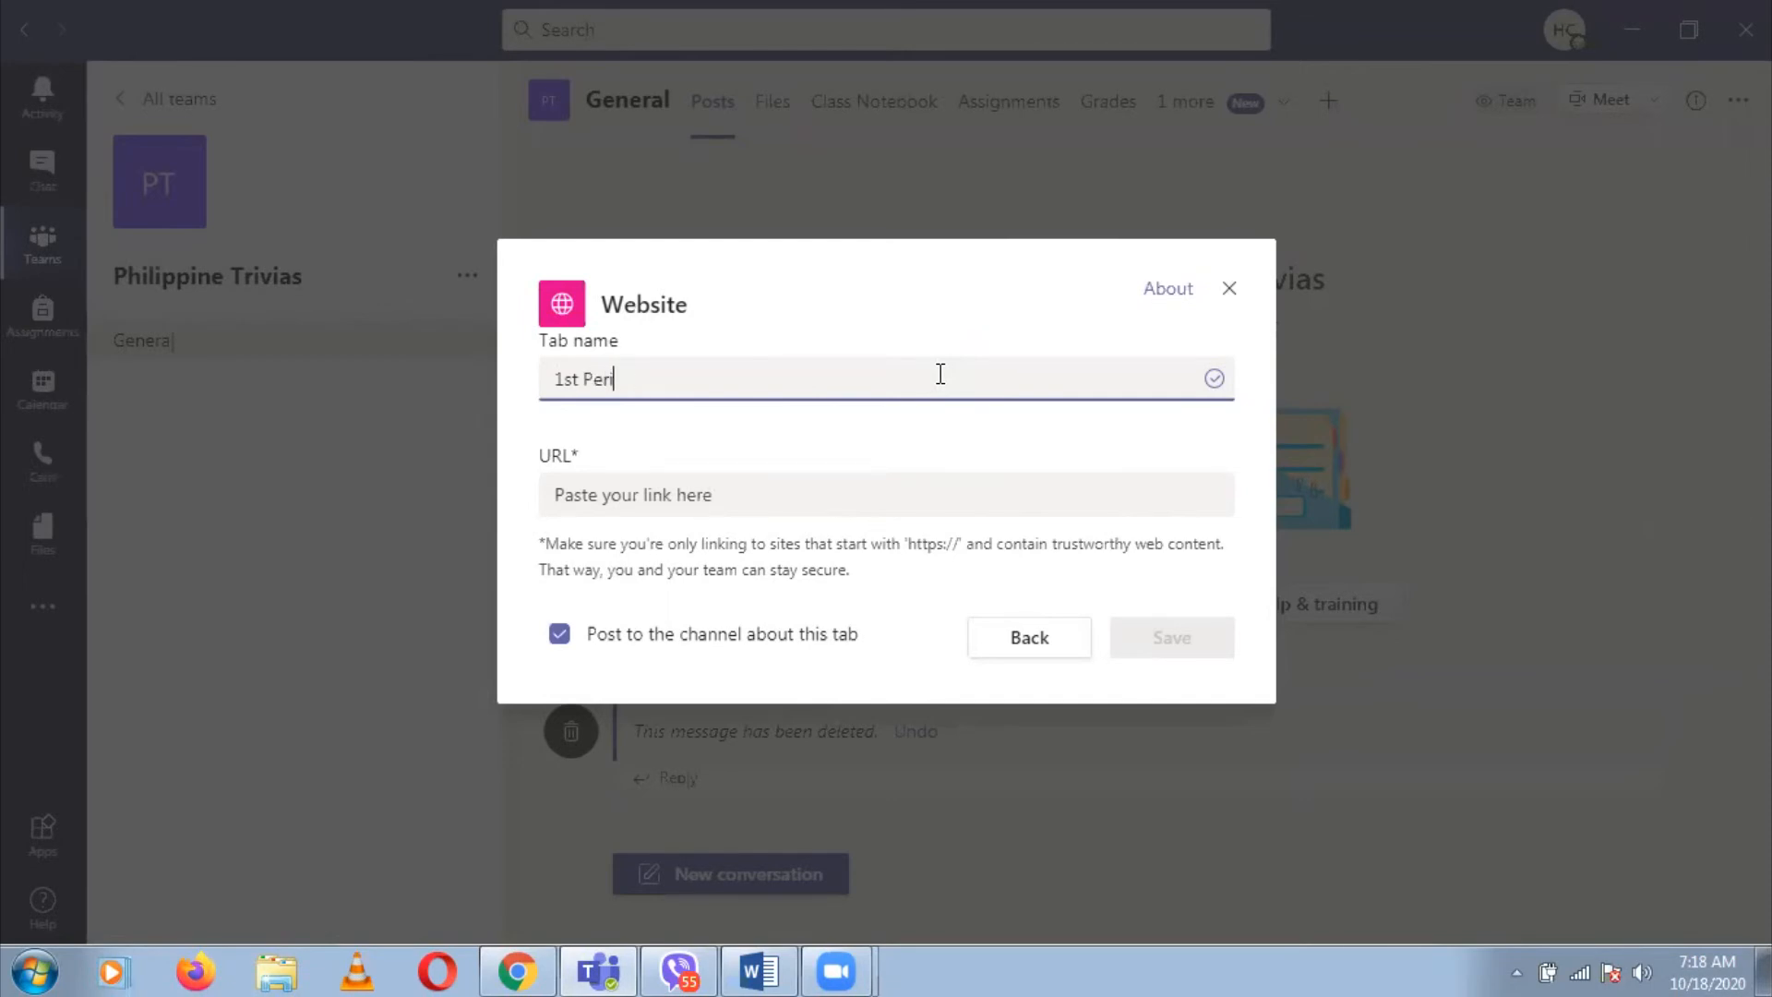
type("odical Examination in ")
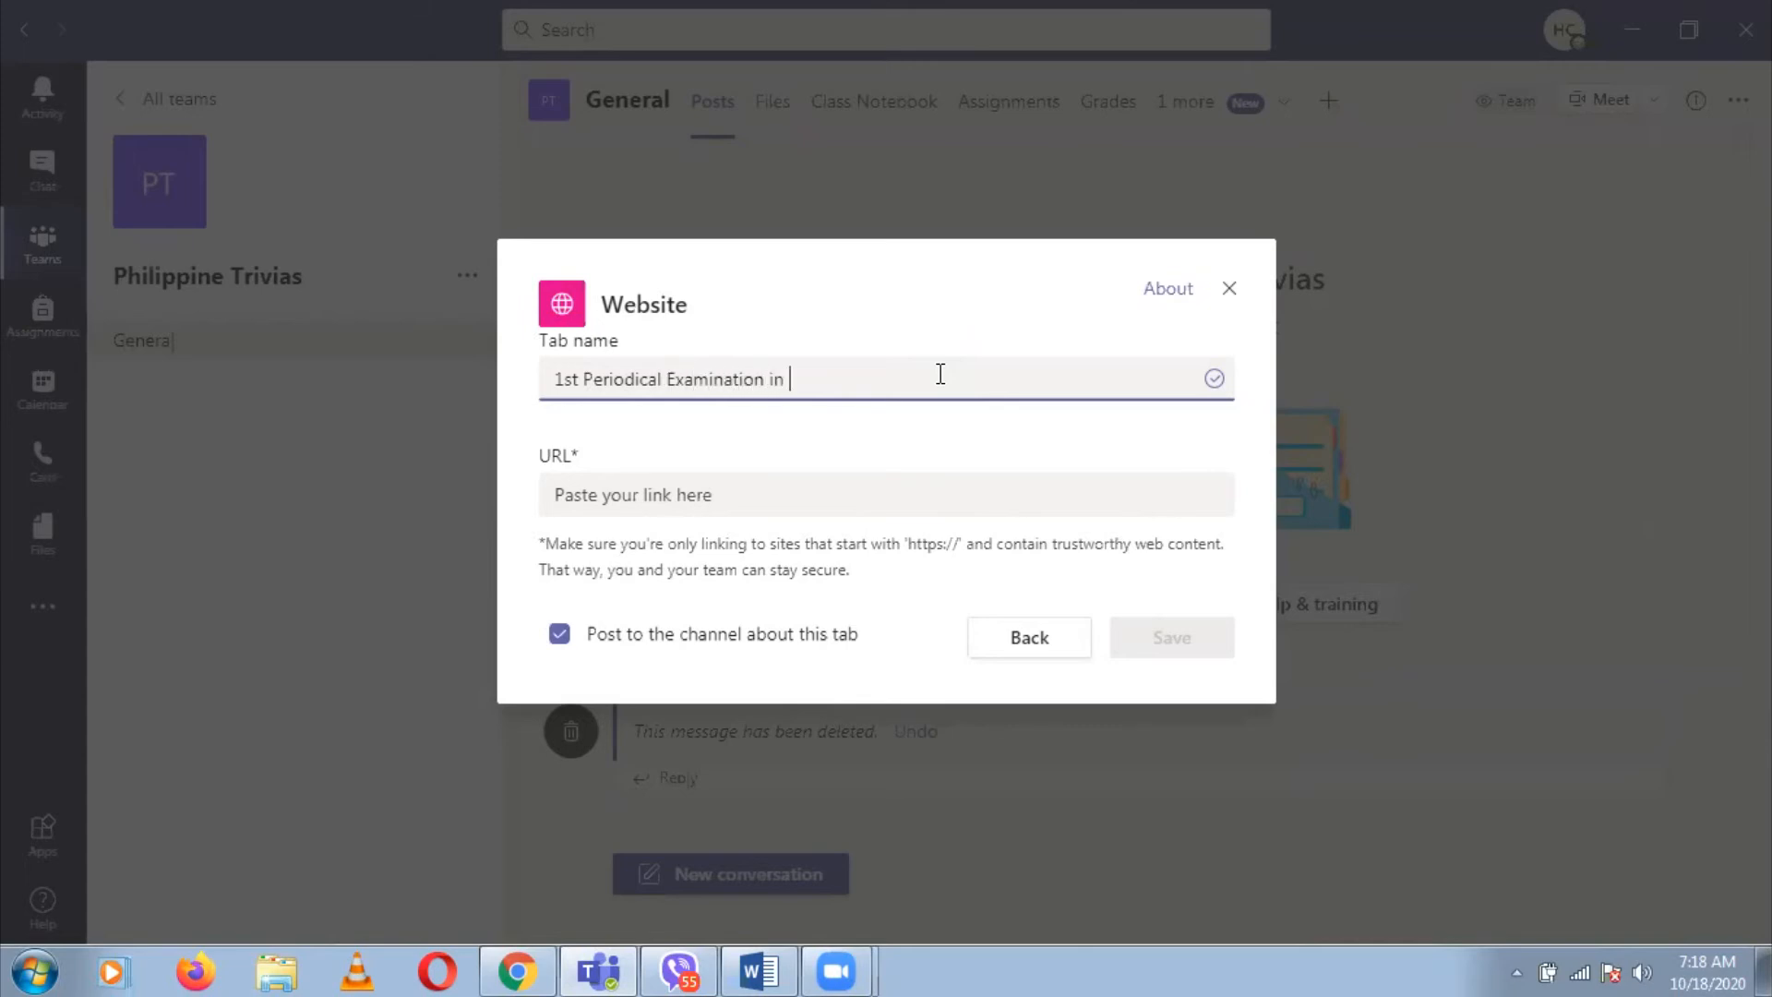
type("Philippine Trivias")
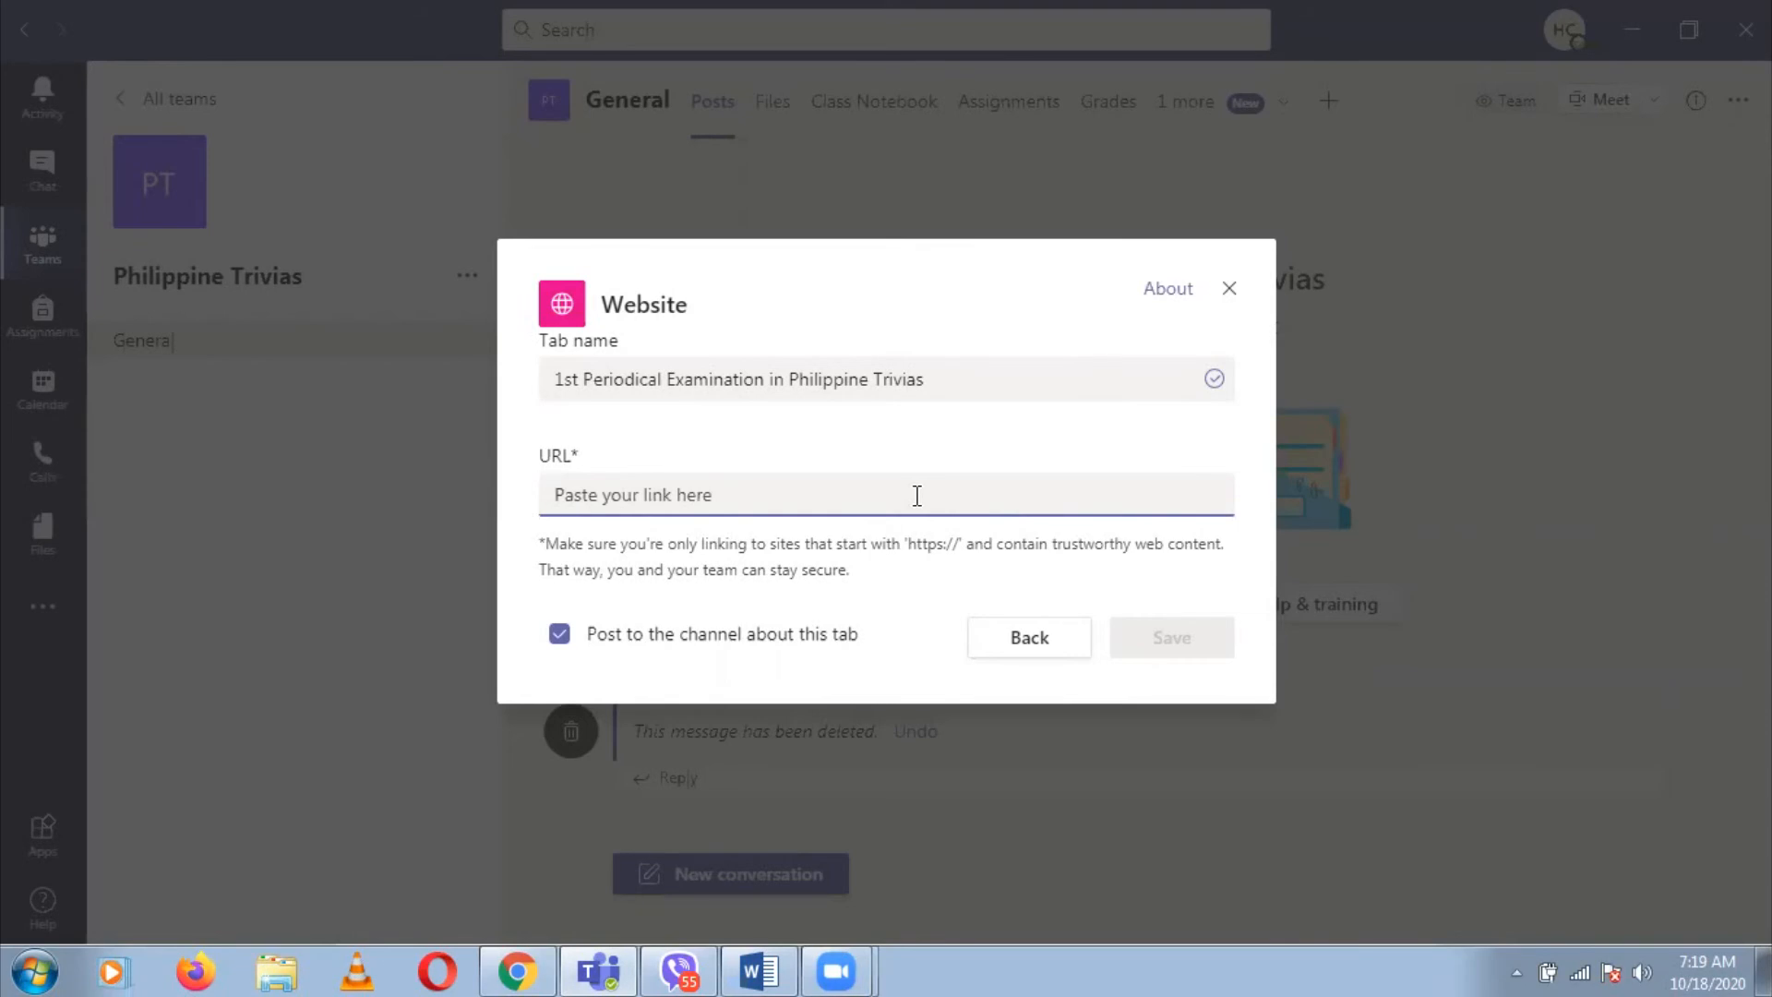
key("ctrl+v")
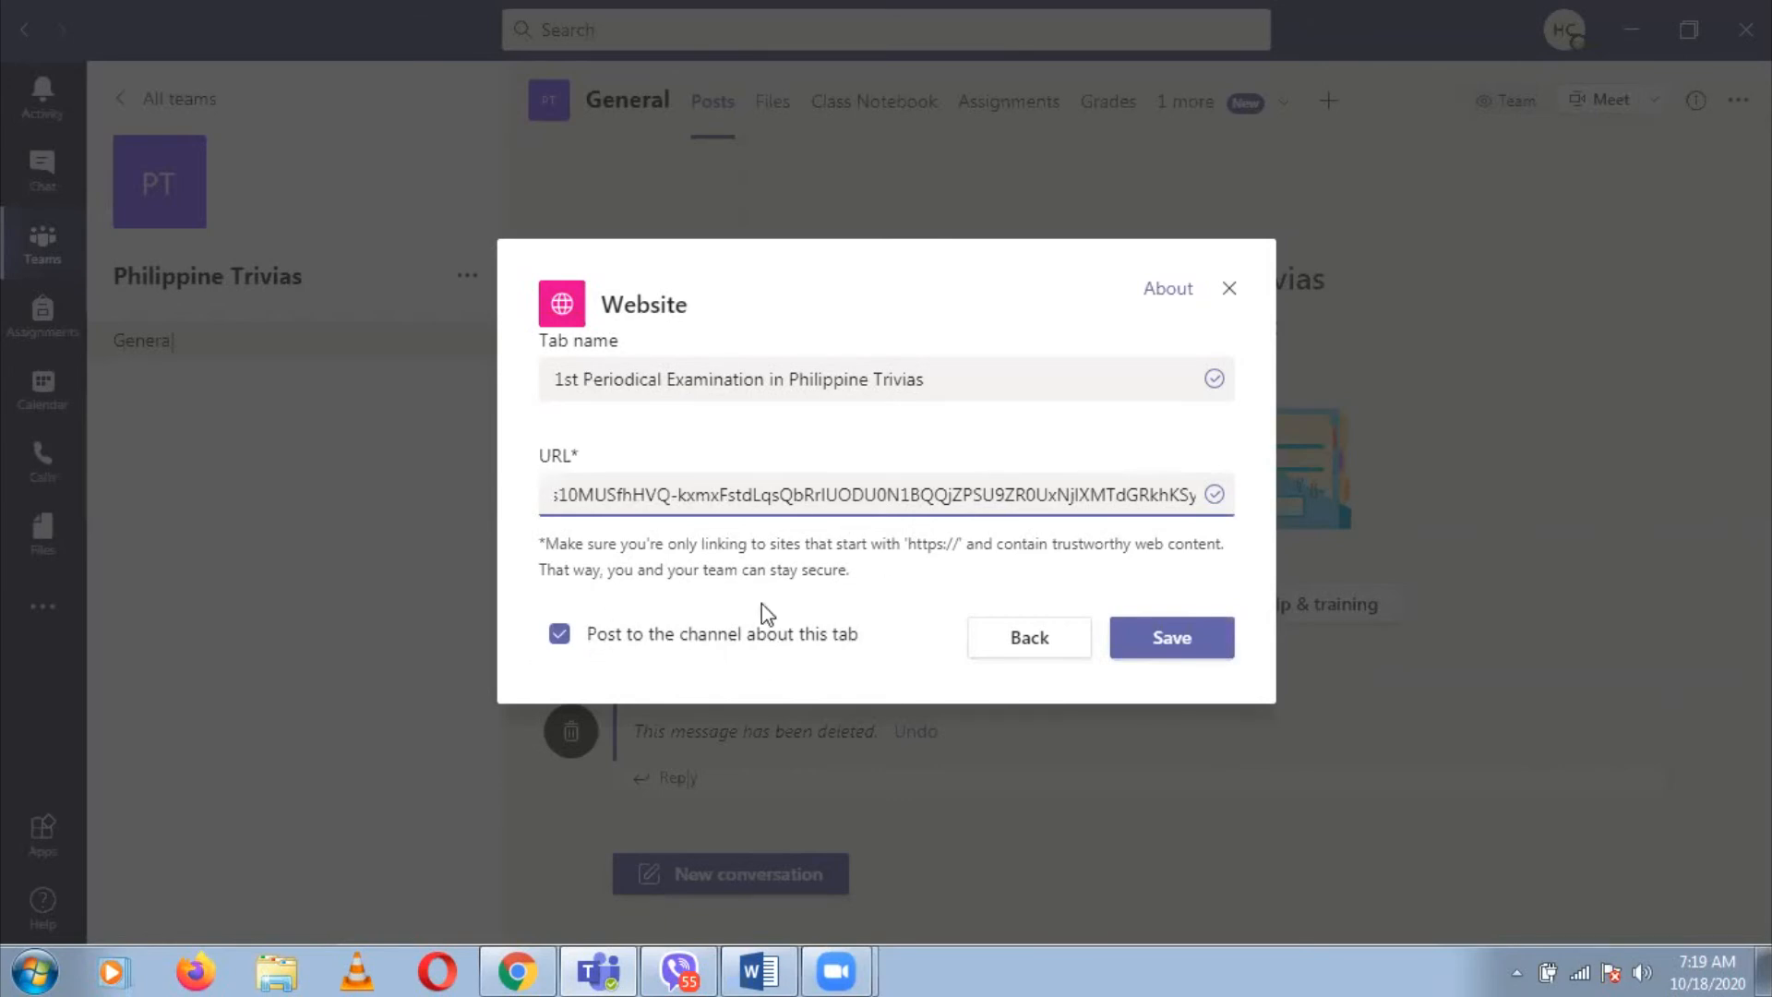
left_click(1191, 641)
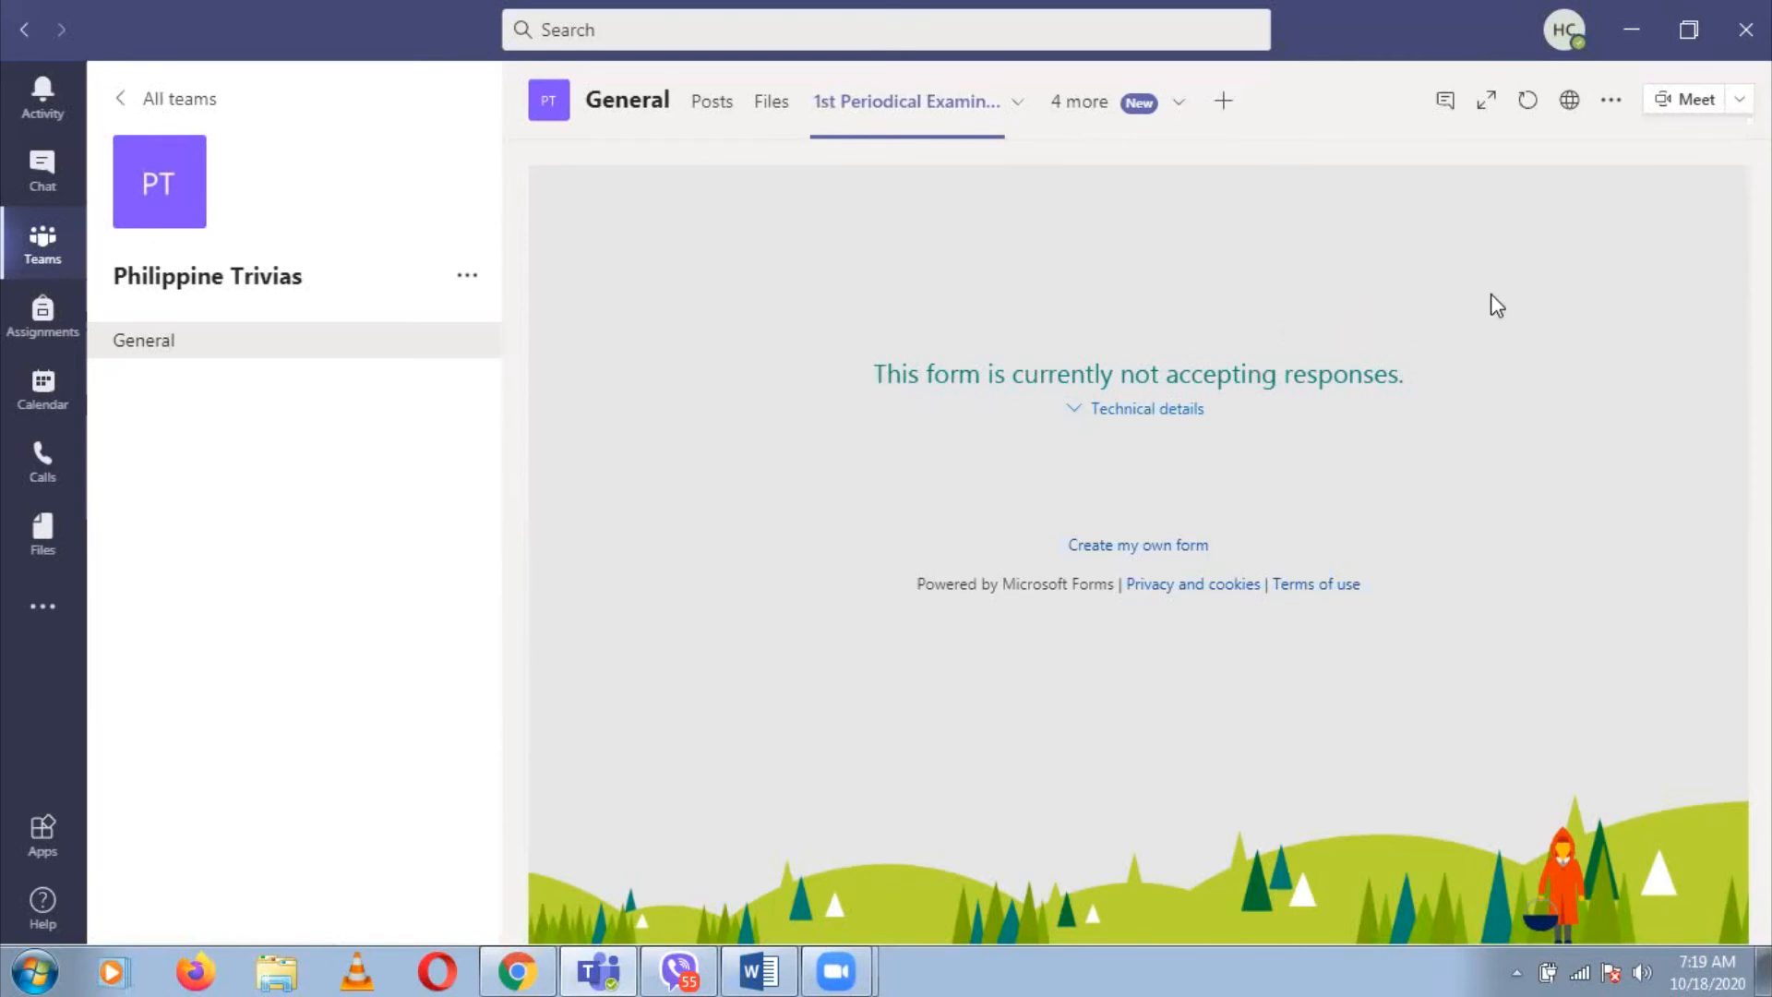
Open the account menu from the profile picture at the top right
left_click(1562, 35)
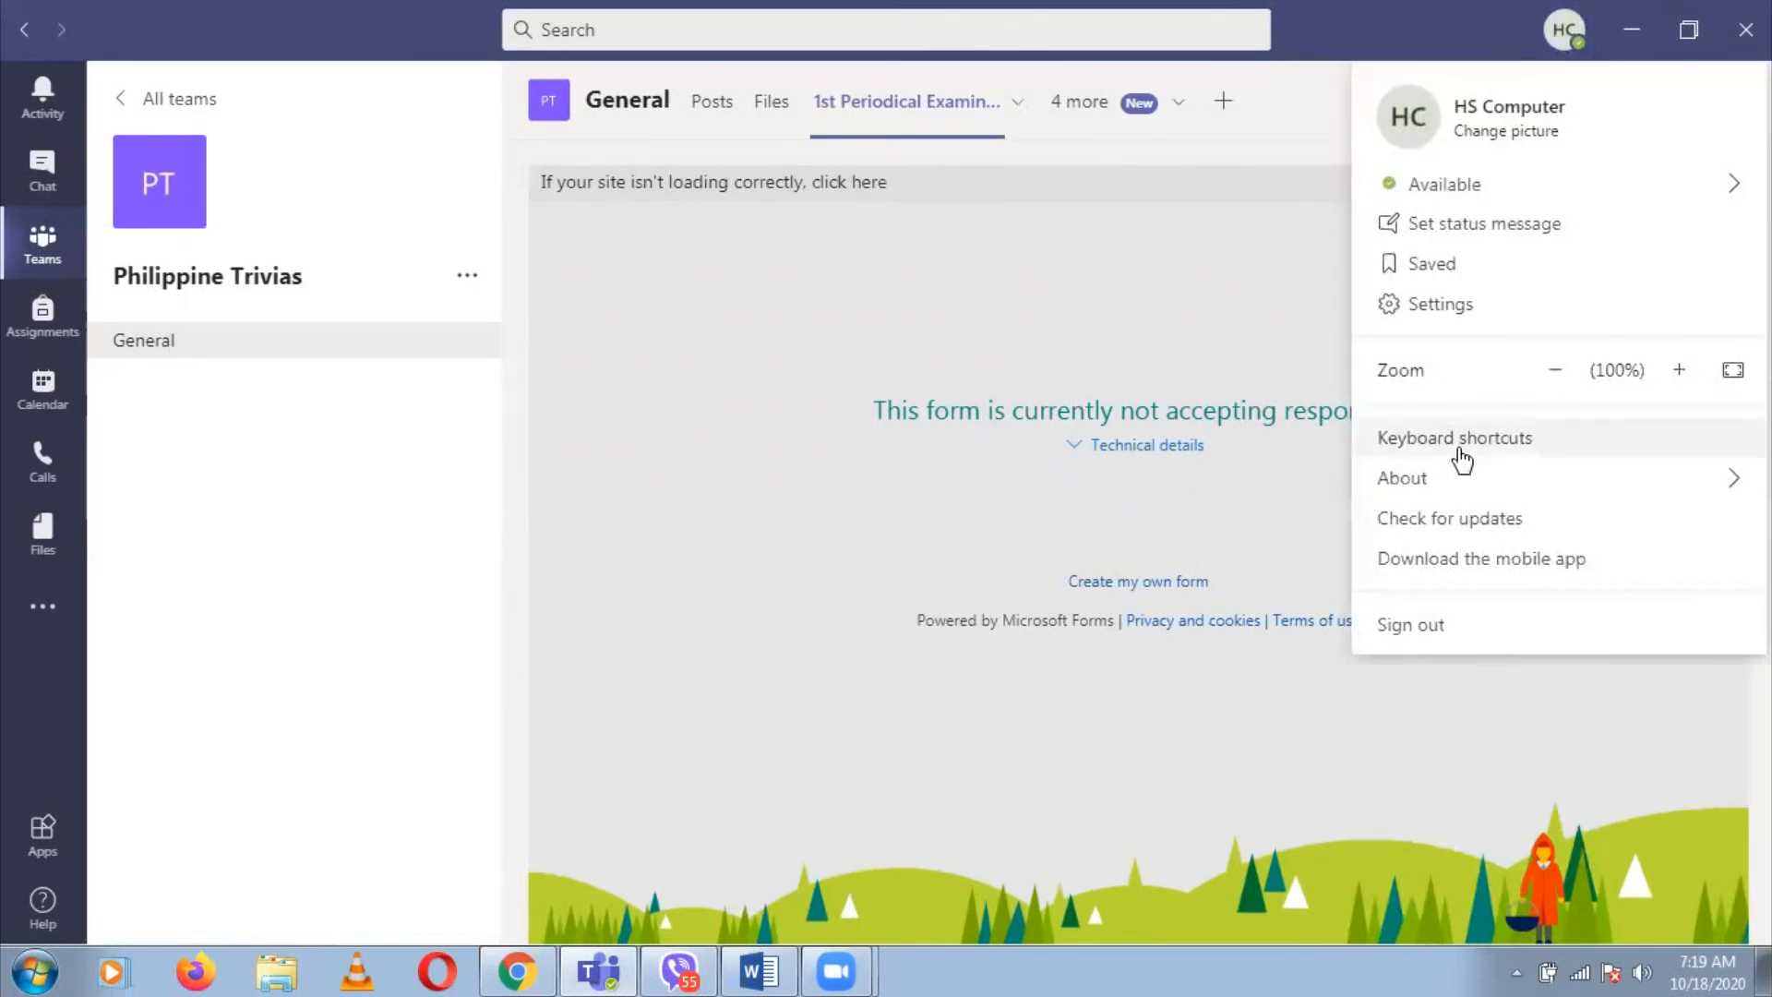
Sign out of Teams, relaunch it, and enter the student's sign-in address
left_click(1410, 625)
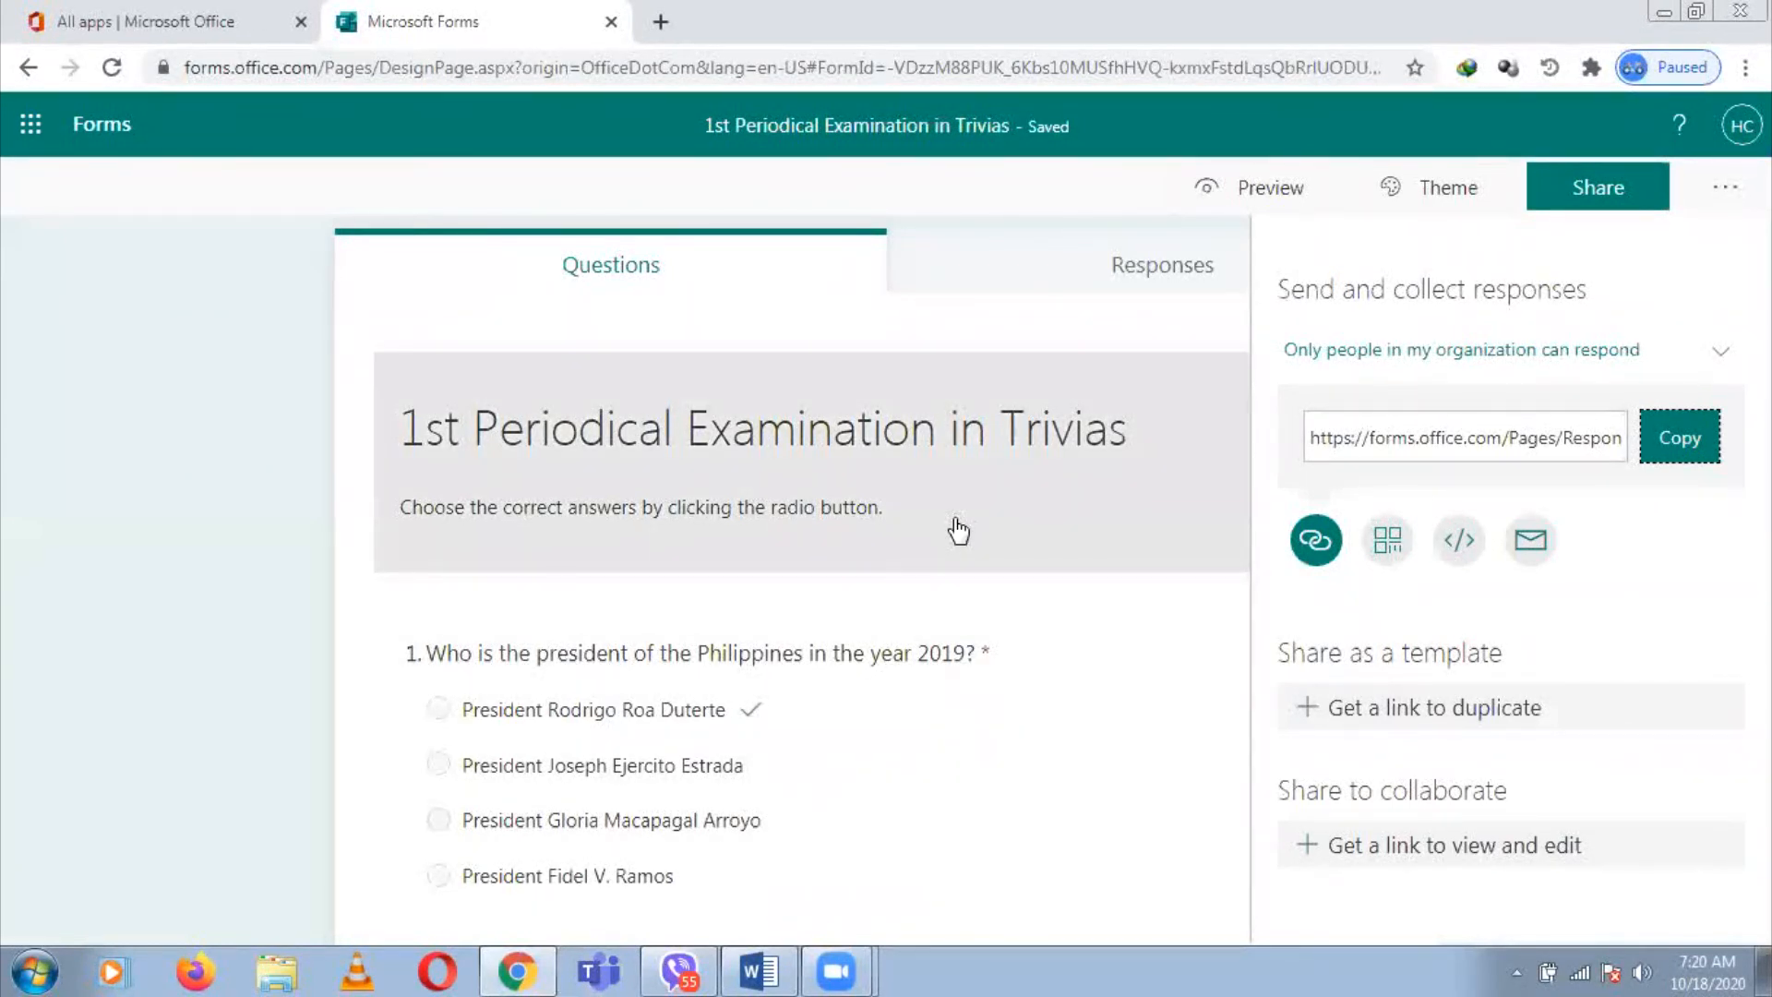
left_click(599, 970)
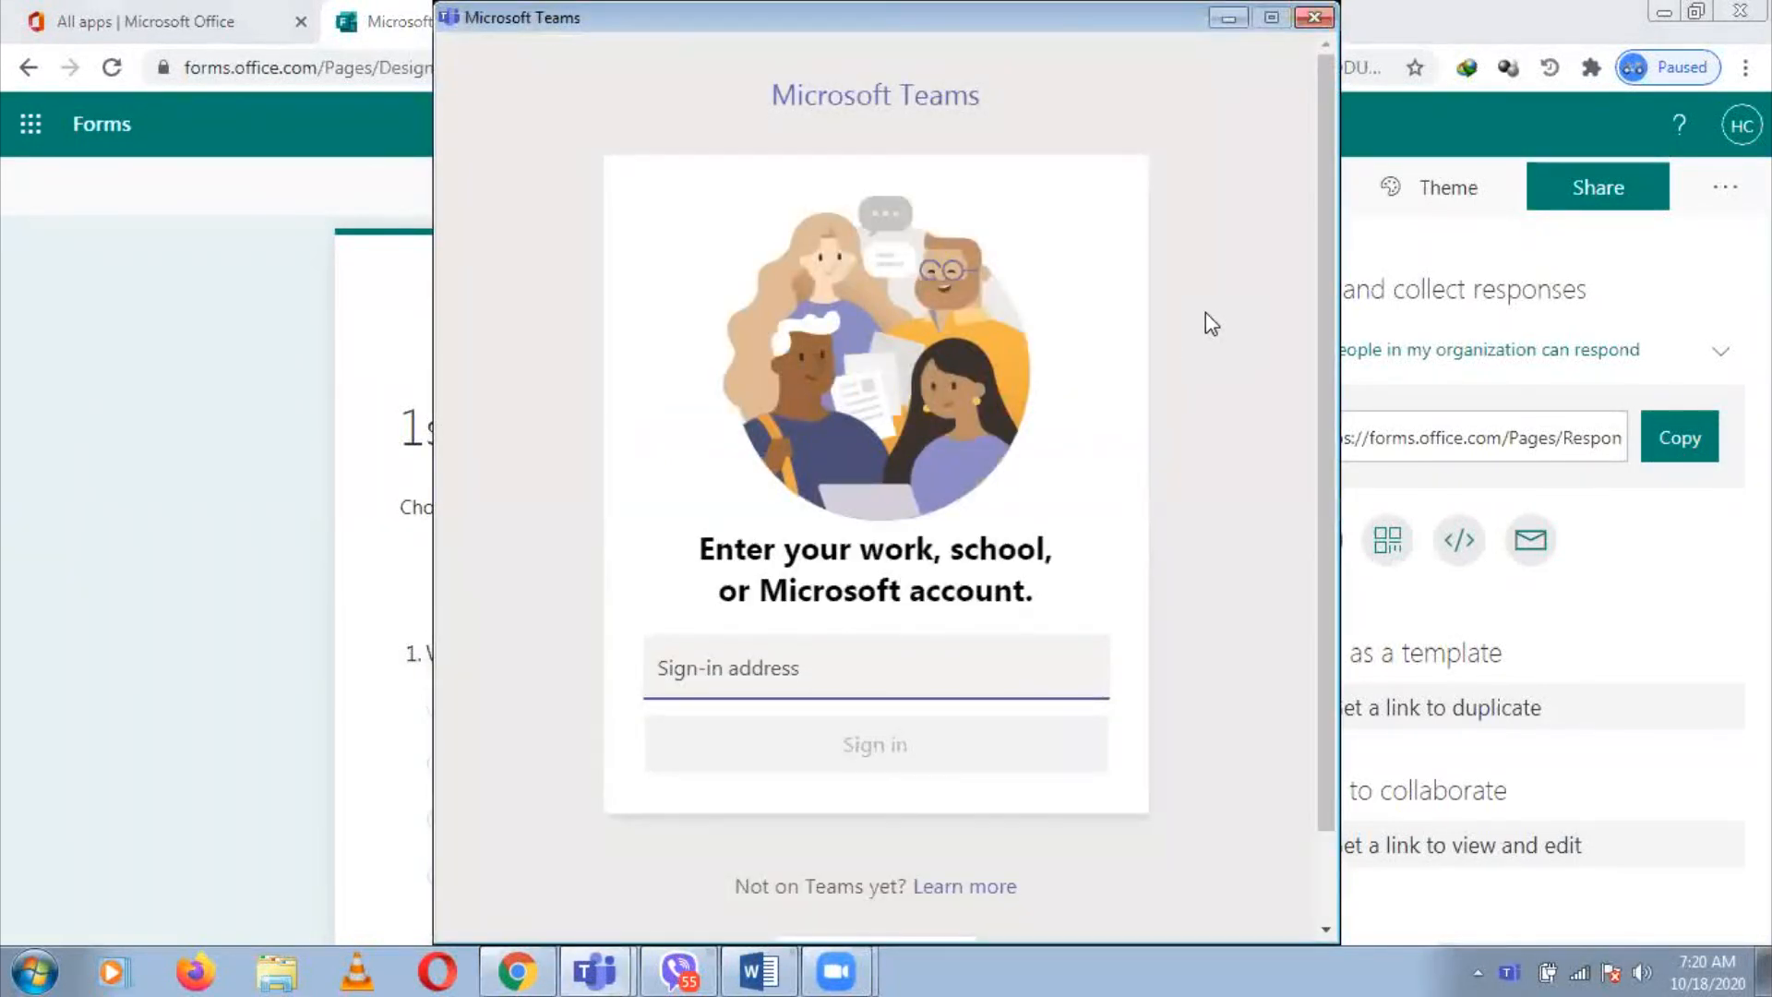
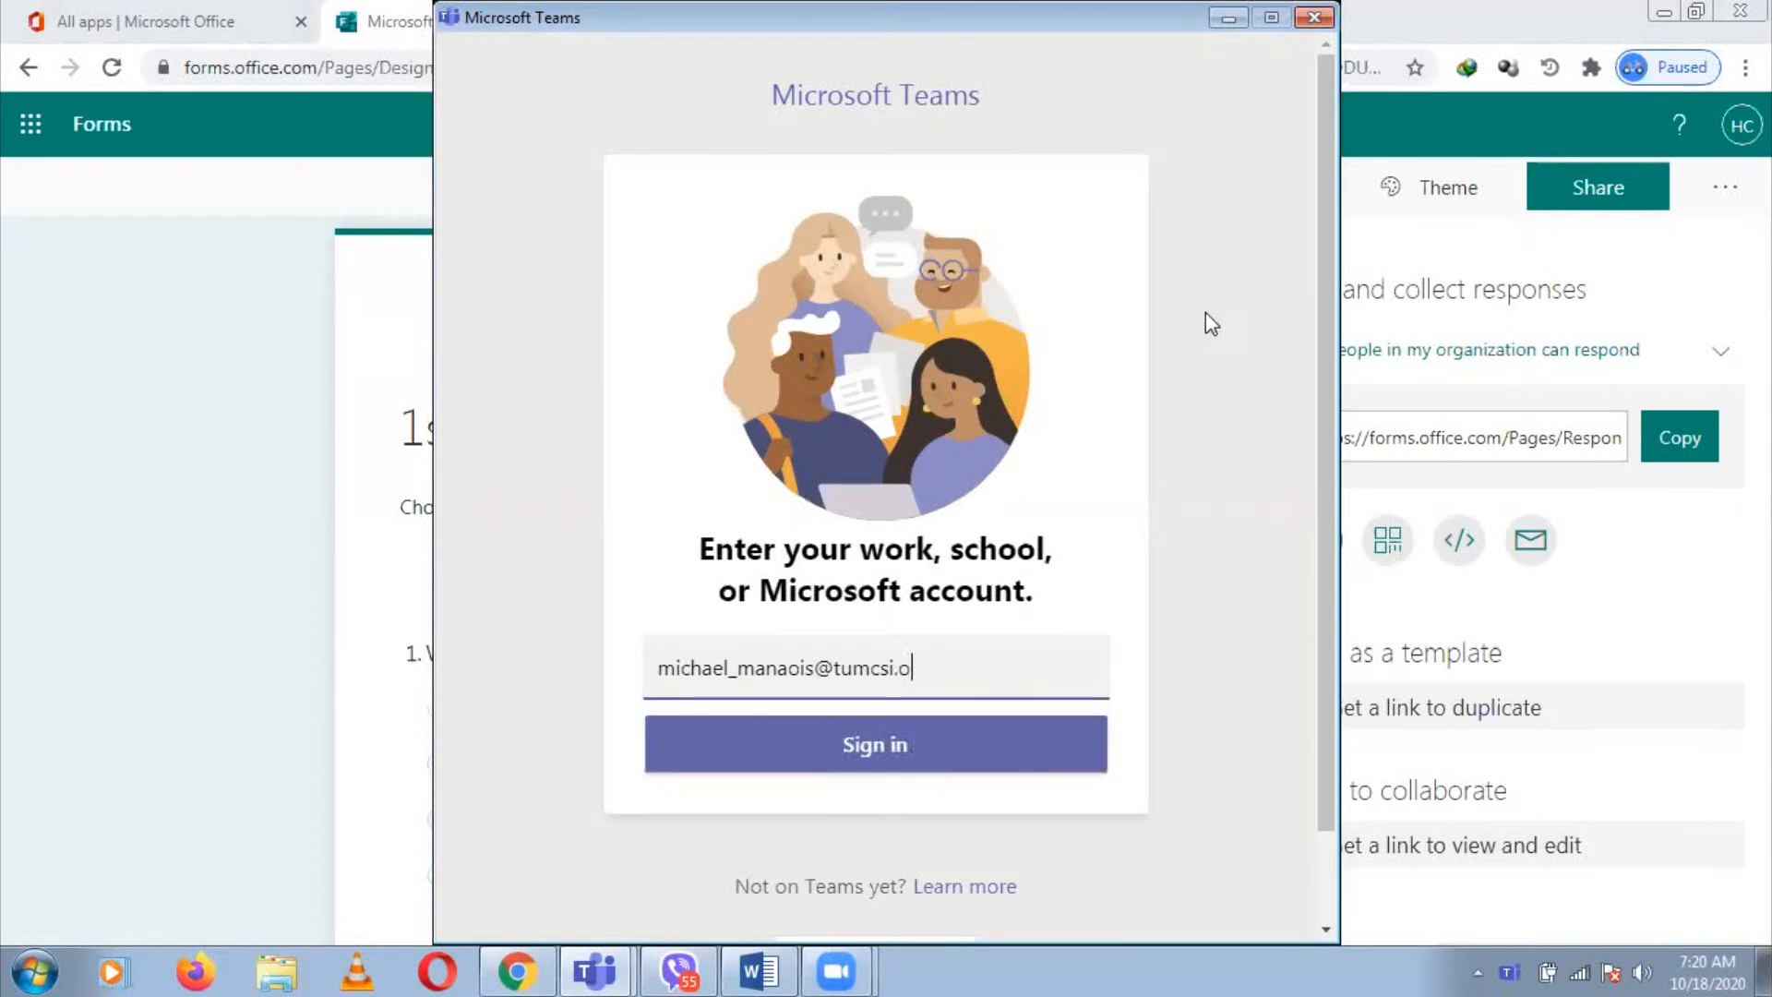
Sign in as the student, open Philippine Trivias, and open the 1st Periodical Examination link
left_click(953, 763)
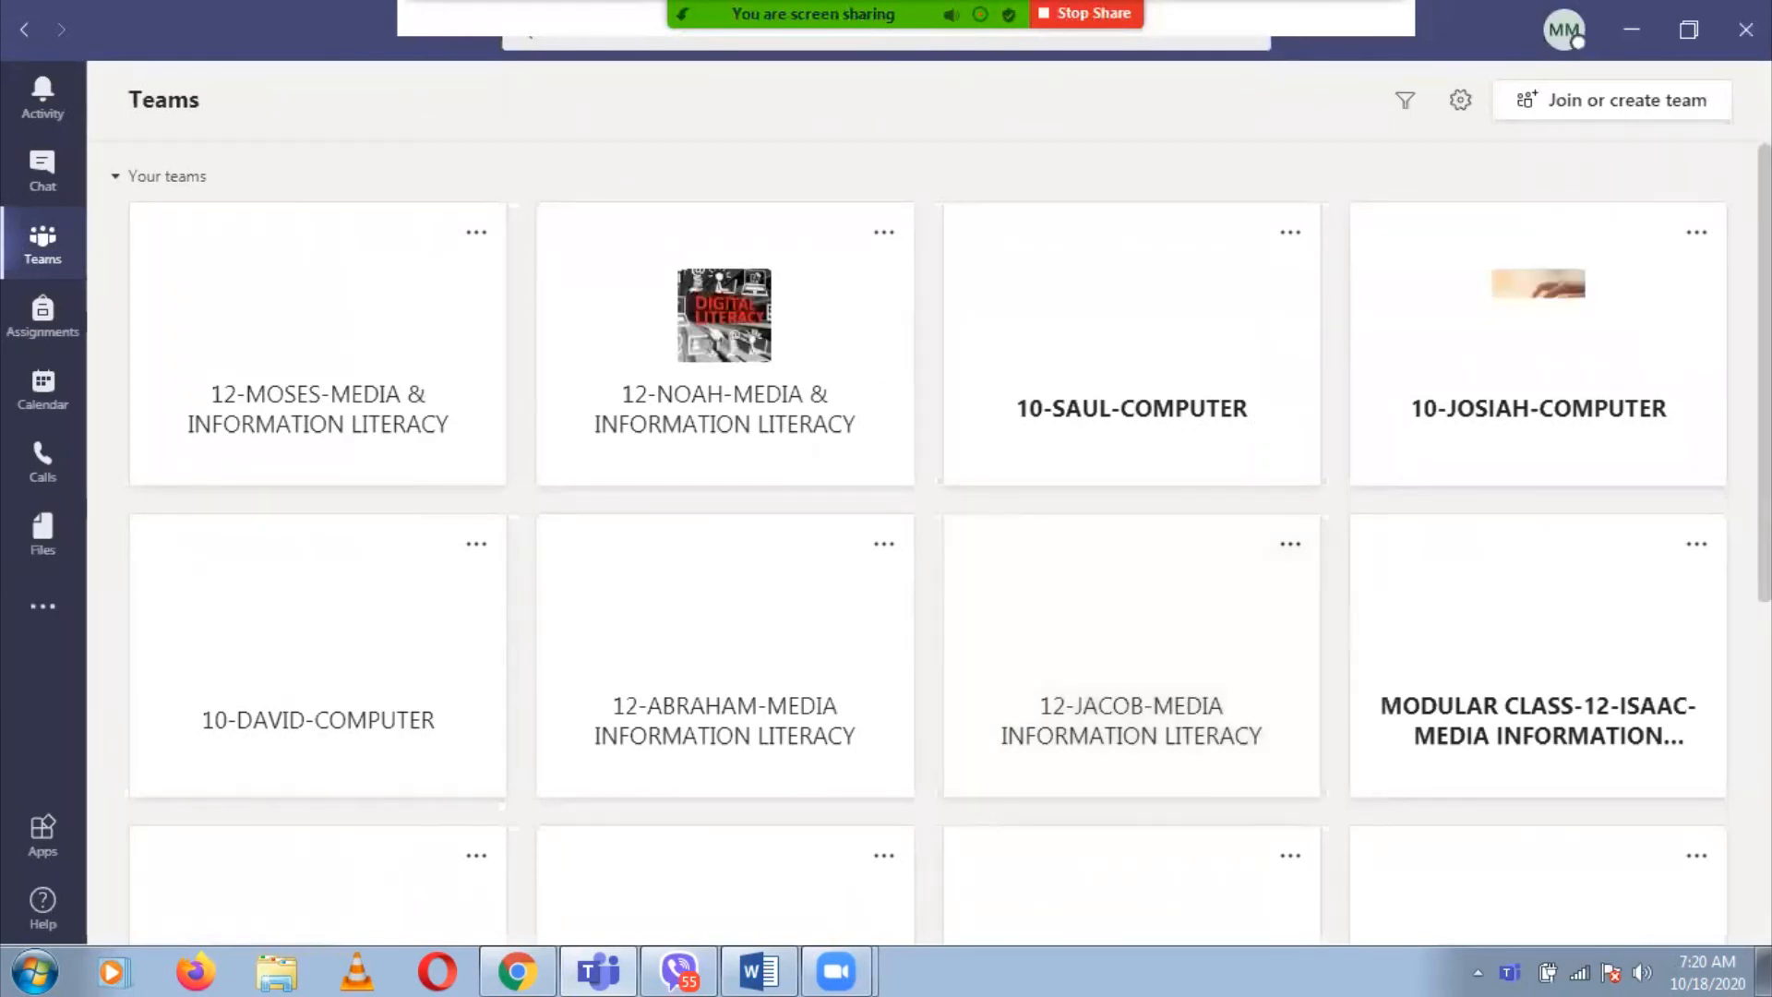
scroll(928, 545, "down", 3)
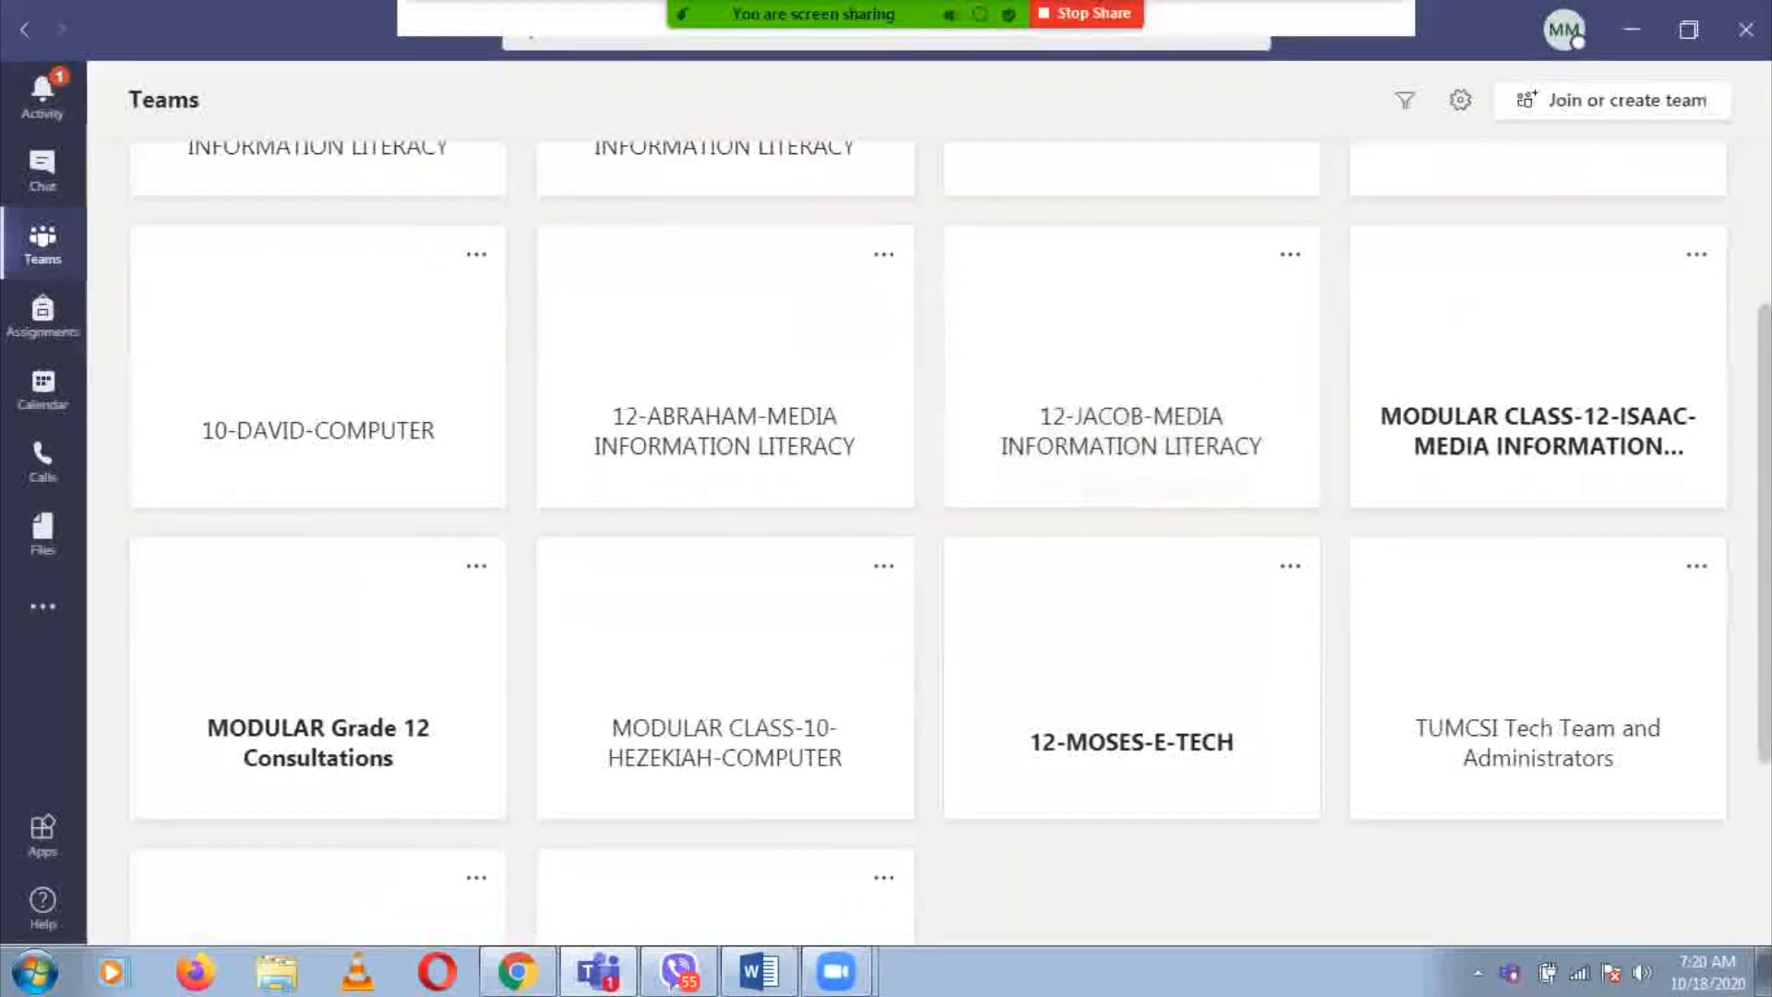
scroll(928, 545, "down", 3)
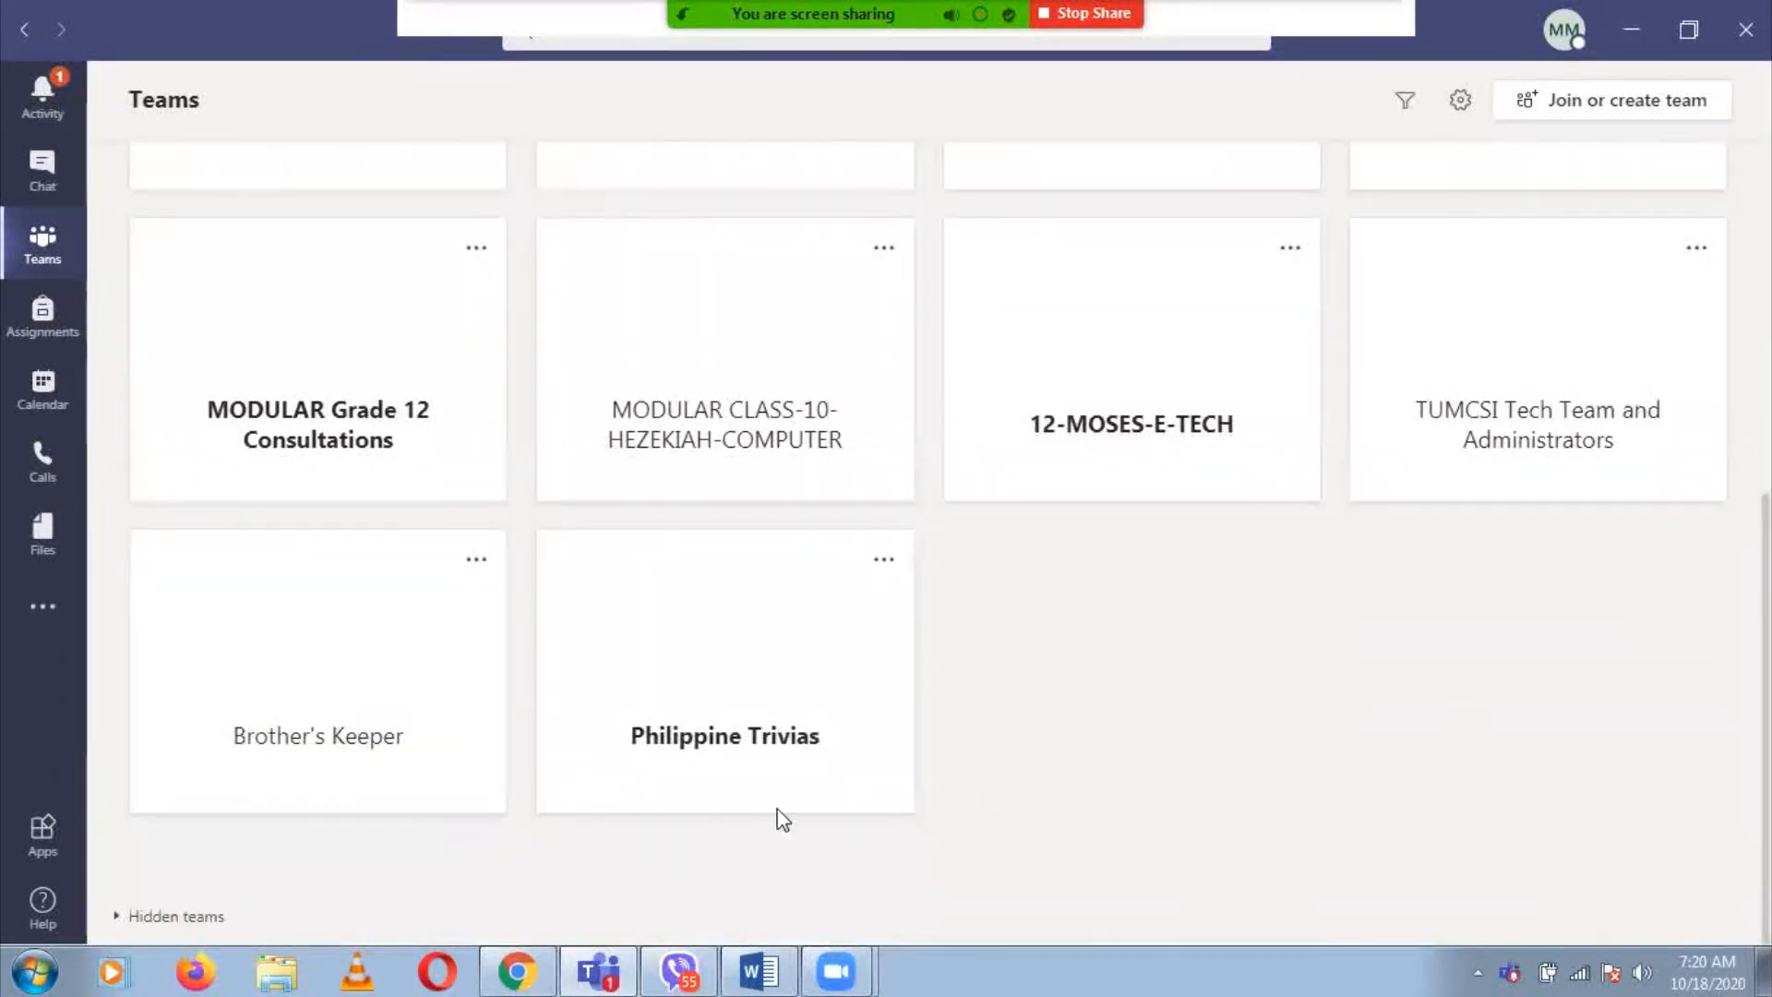
left_click(717, 661)
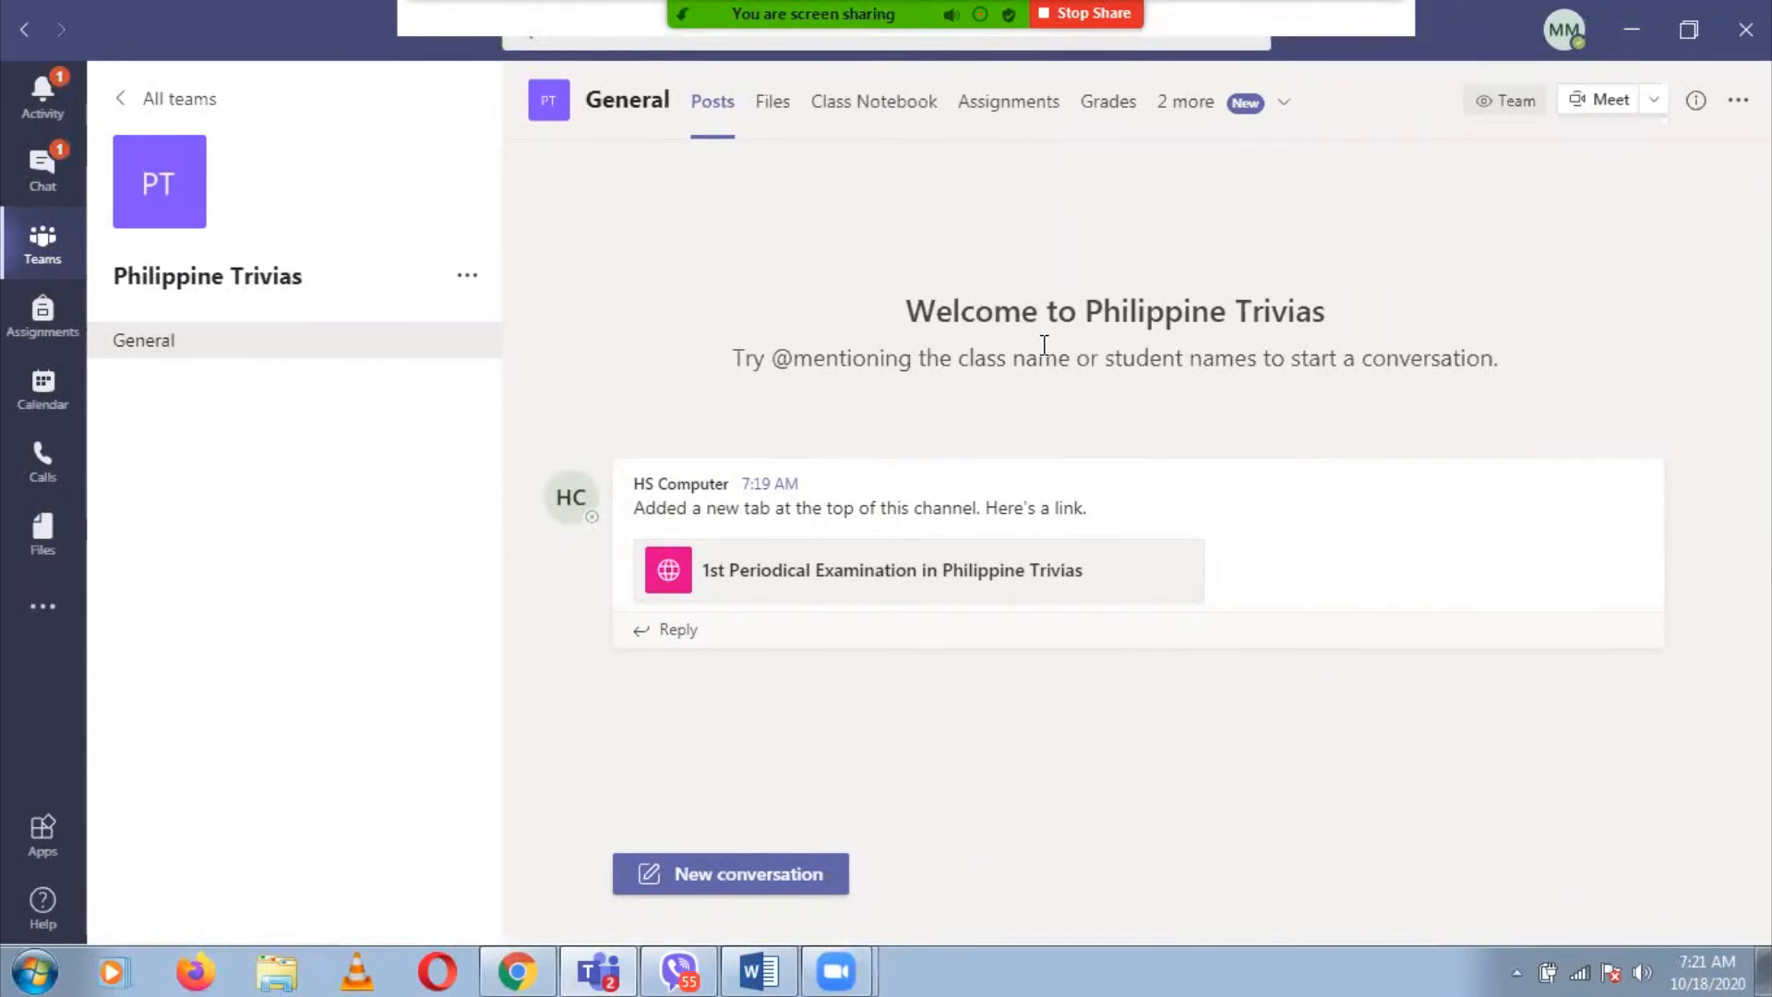
left_click(907, 580)
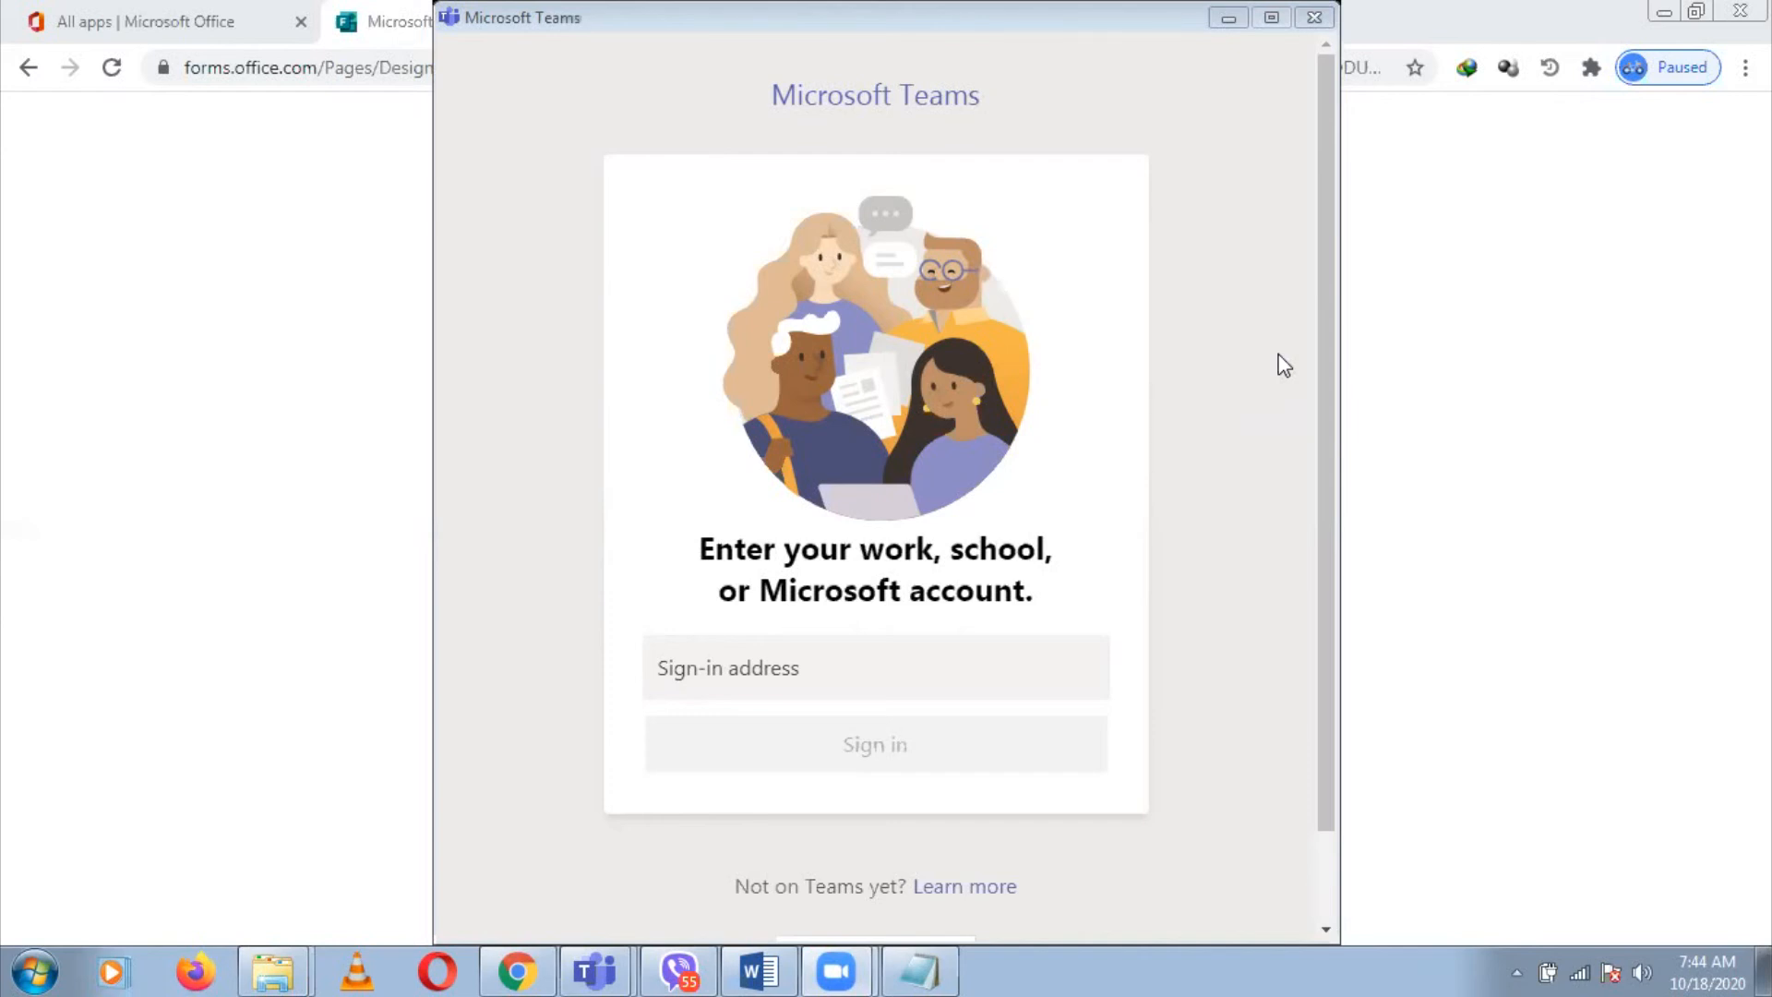
Enter the student's account address in the empty Sign-in address box
left_click(901, 670)
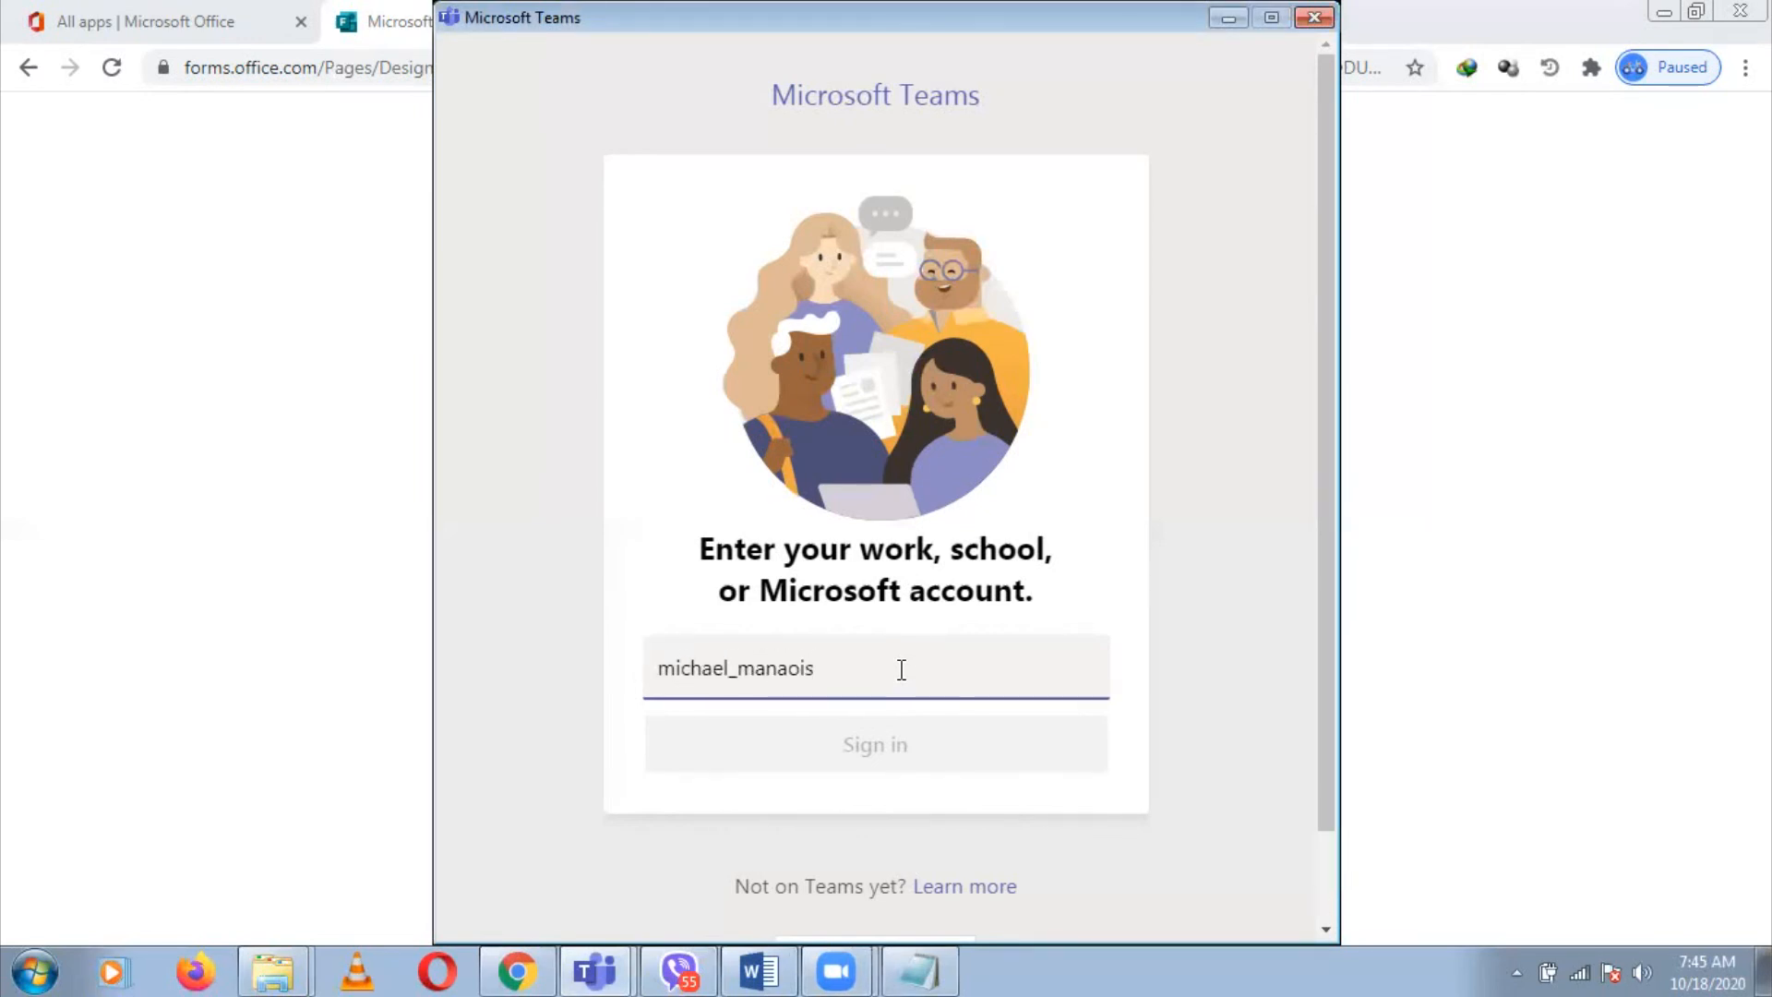
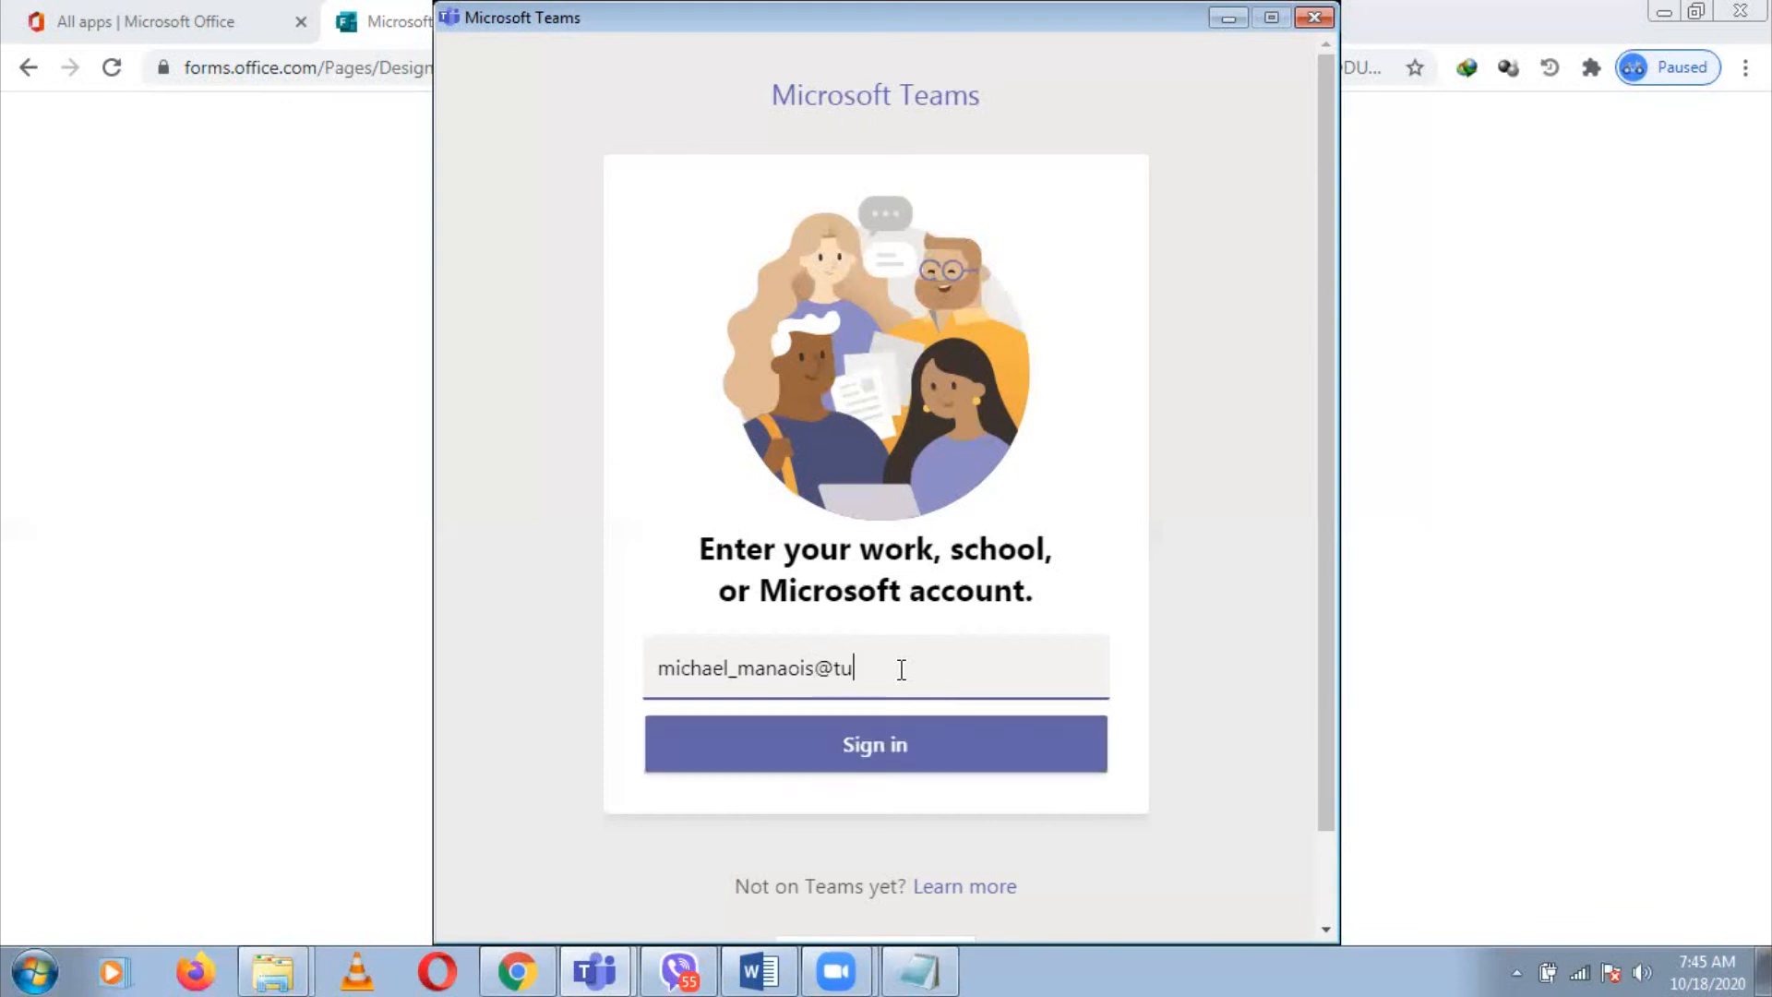
Submit the student's address and sign in with the account password, correcting a typo
left_click(971, 755)
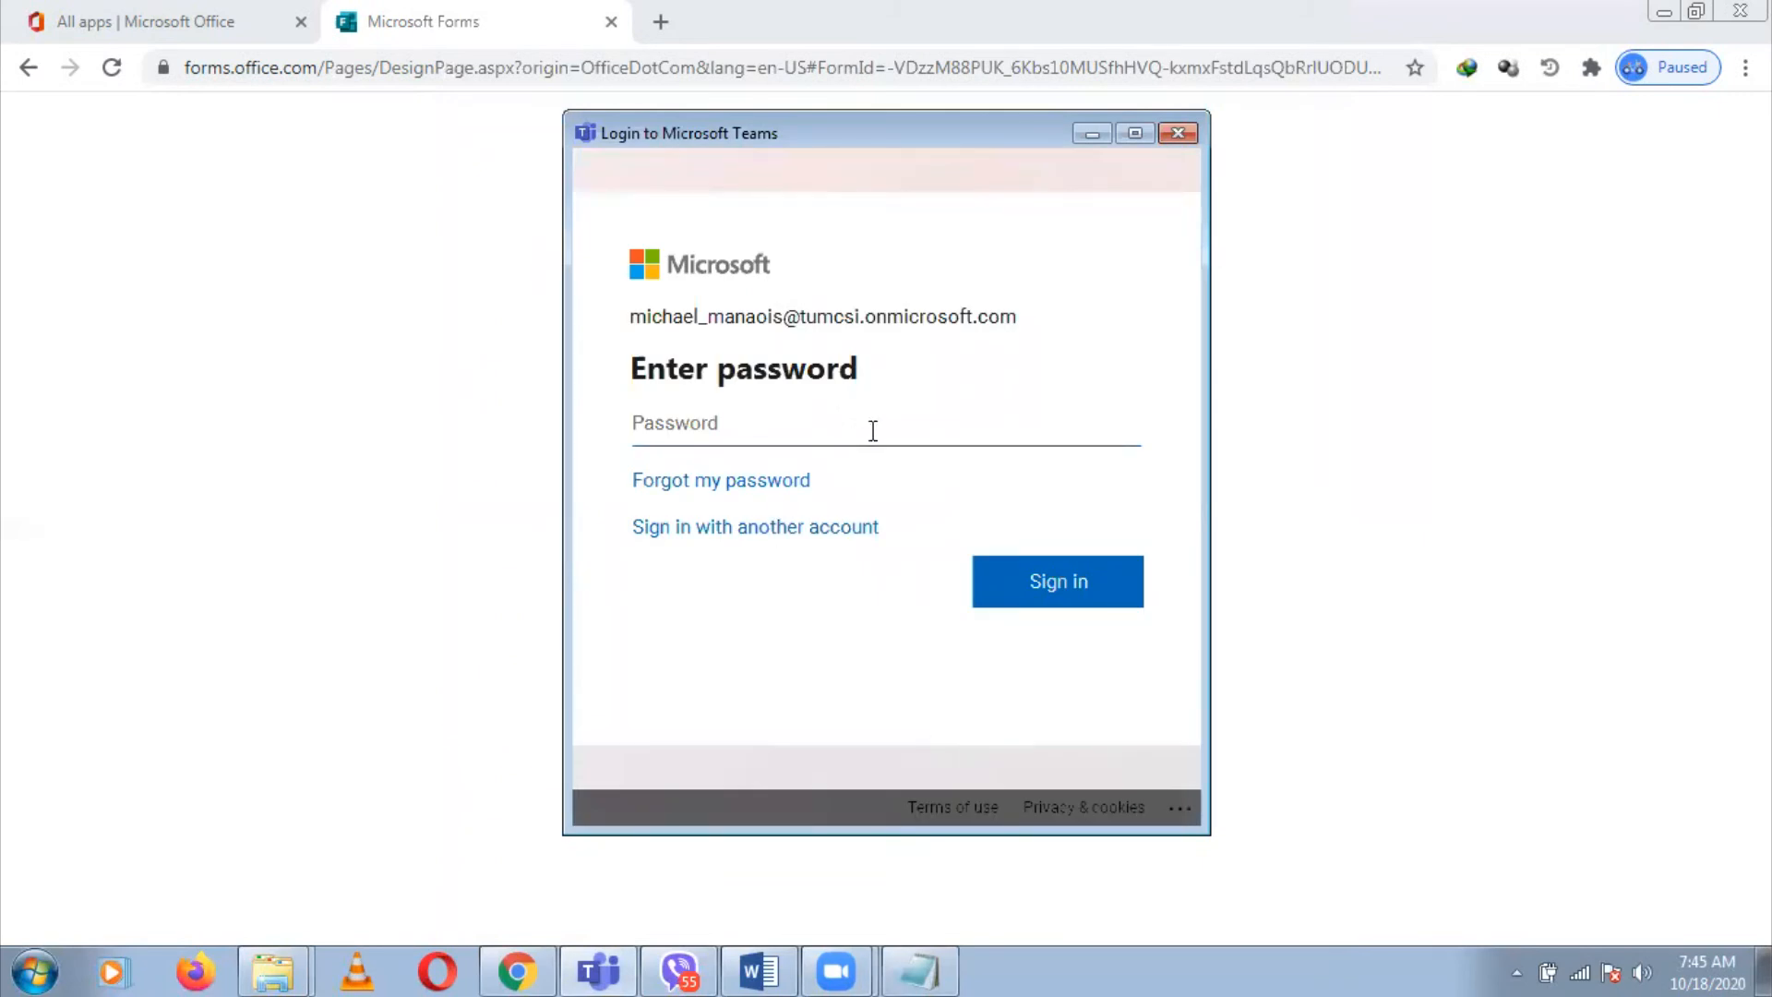
type("•••")
key("BackSpace")
key("BackSpace")
key("BackSpace")
type("••••••••")
left_click(1067, 581)
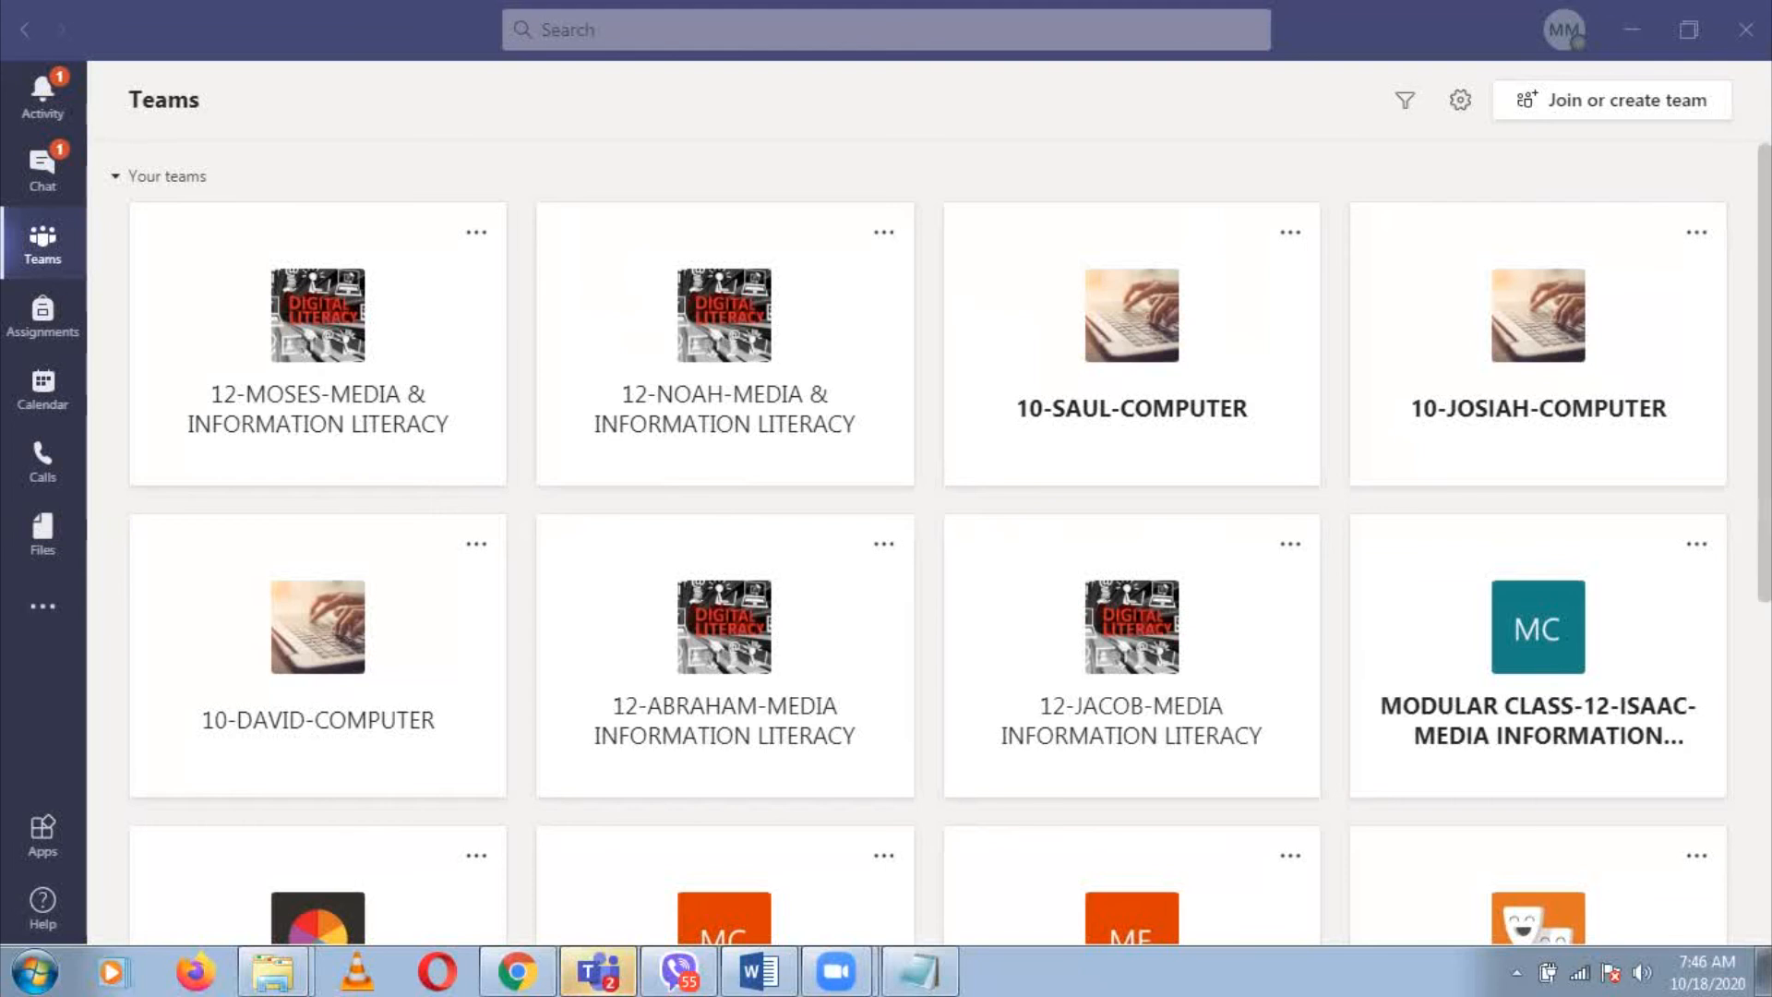
Scroll the Teams grid down until the Philippine Trivias card is visible
scroll(928, 554, "down", 3)
scroll(928, 554, "down", 2)
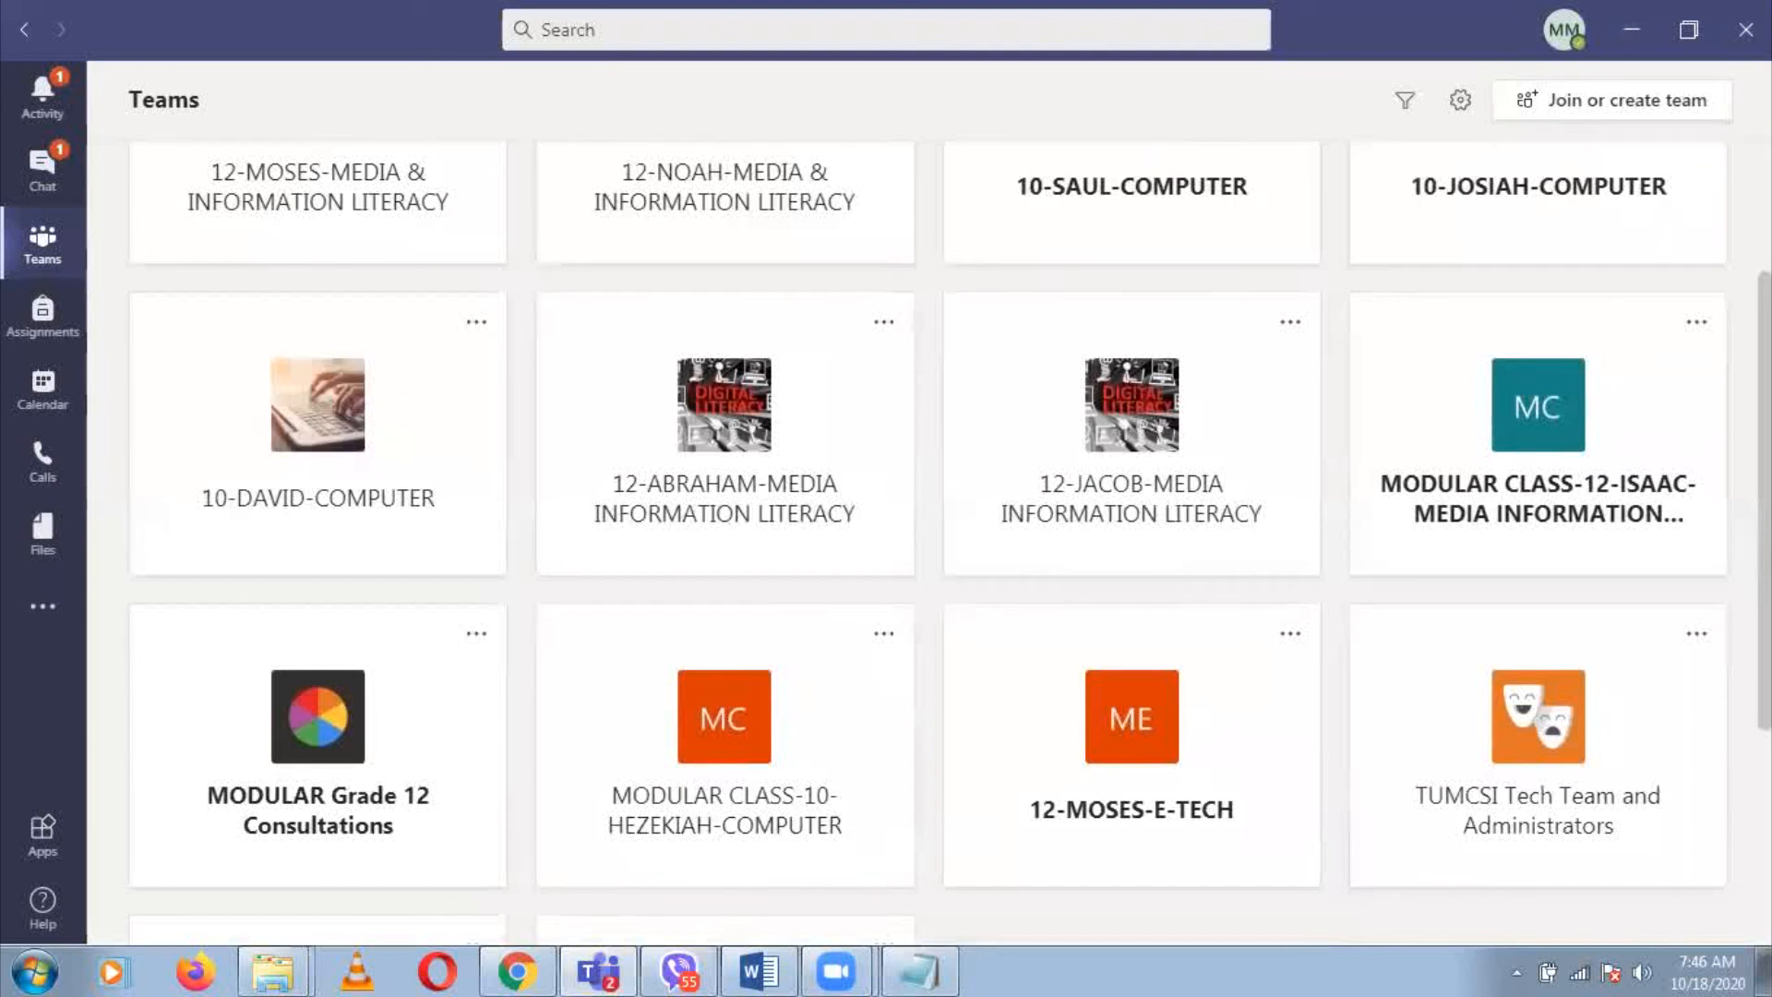
scroll(928, 546, "down", 5)
scroll(928, 545, "down", 1)
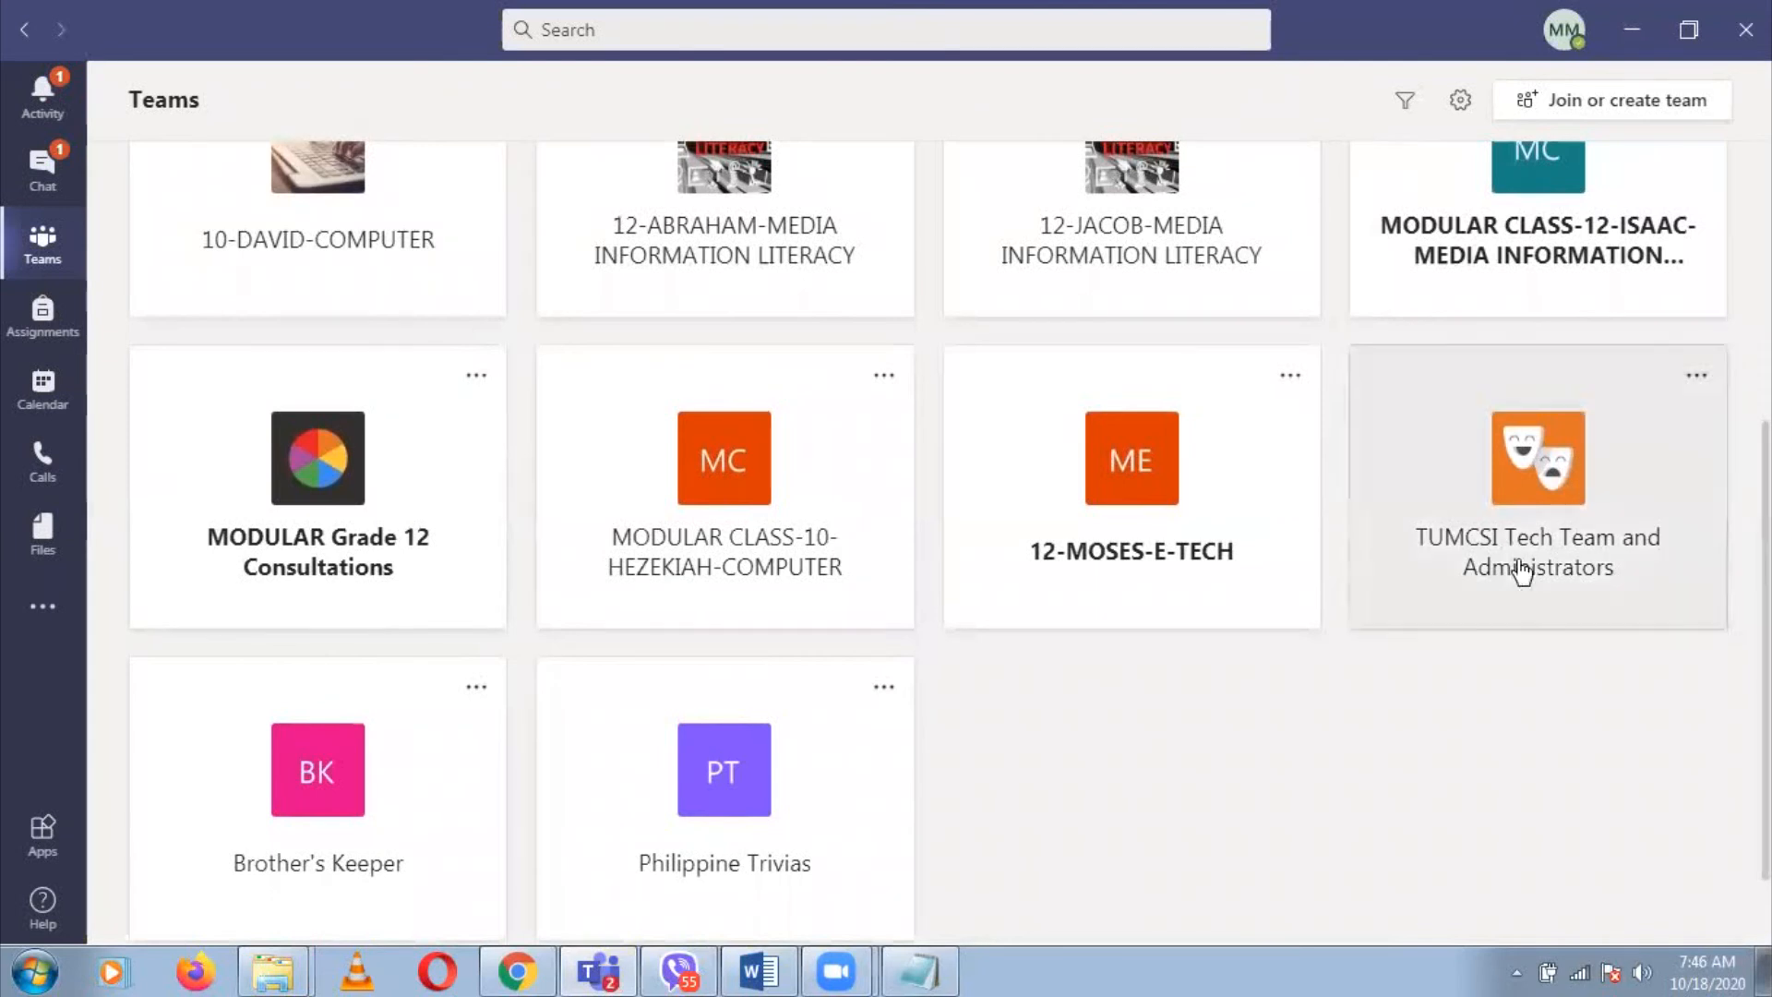
Open Philippine Trivias' examination tab and sign in with the student's e-mail and password, staying signed in
left_click(762, 784)
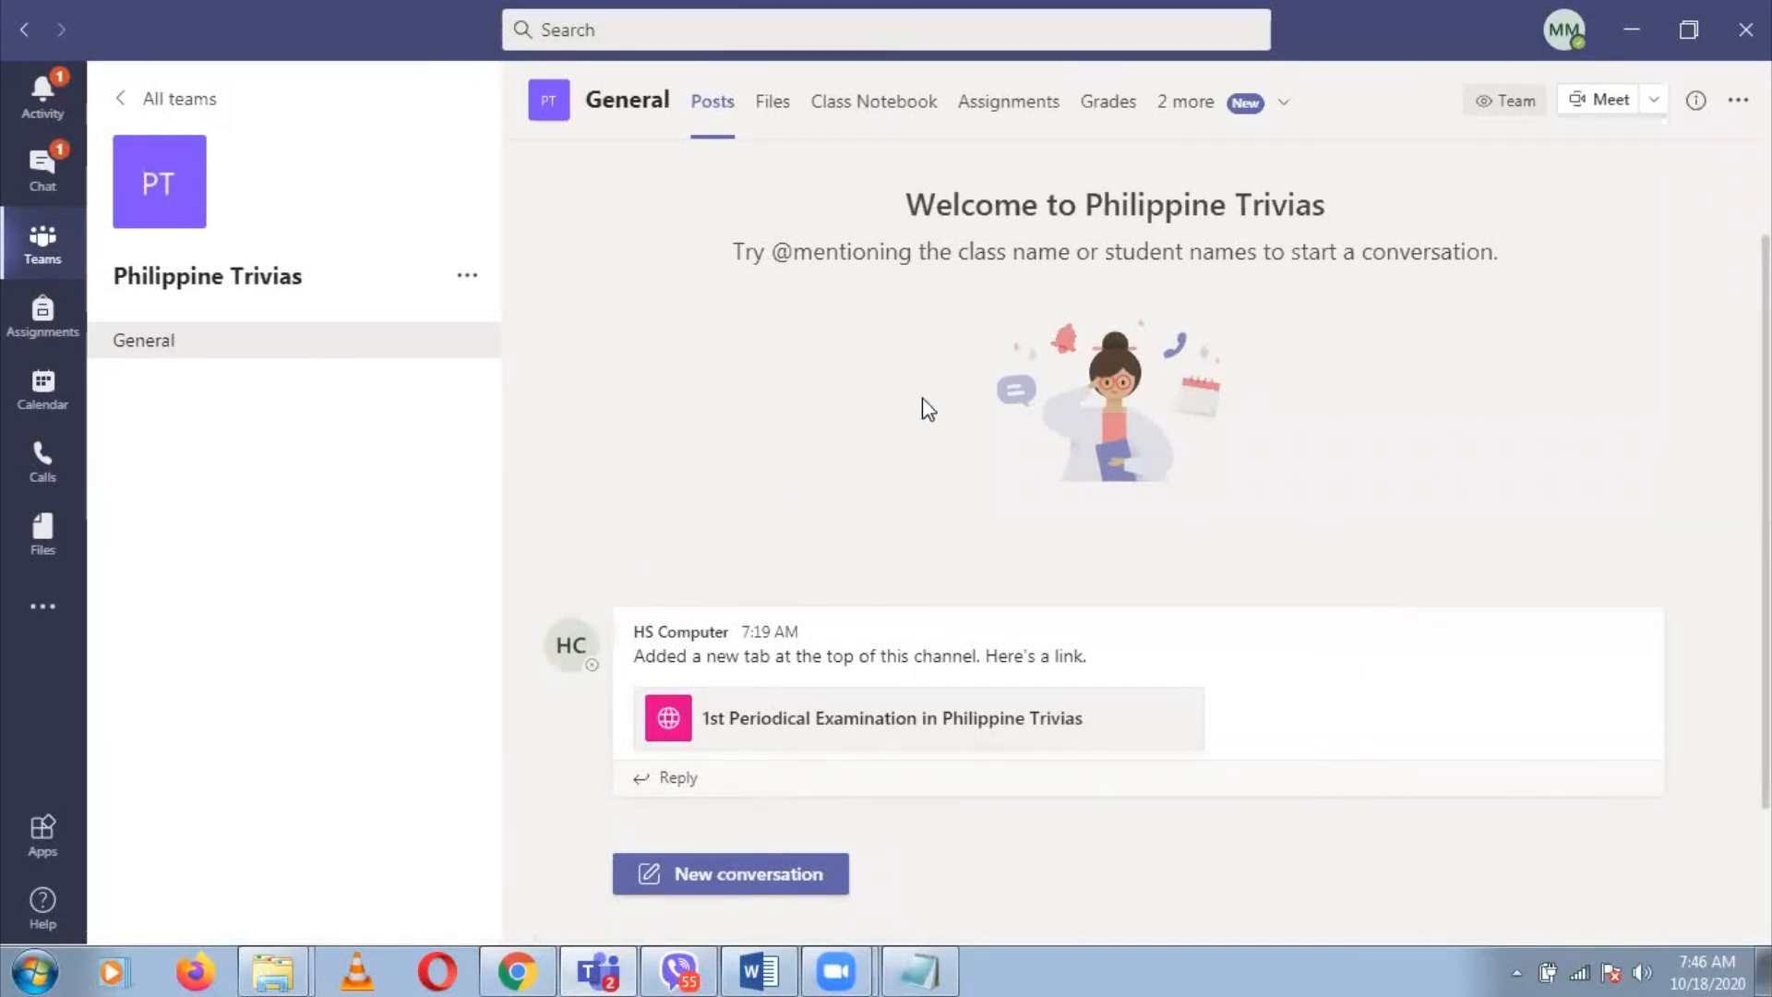
left_click(861, 724)
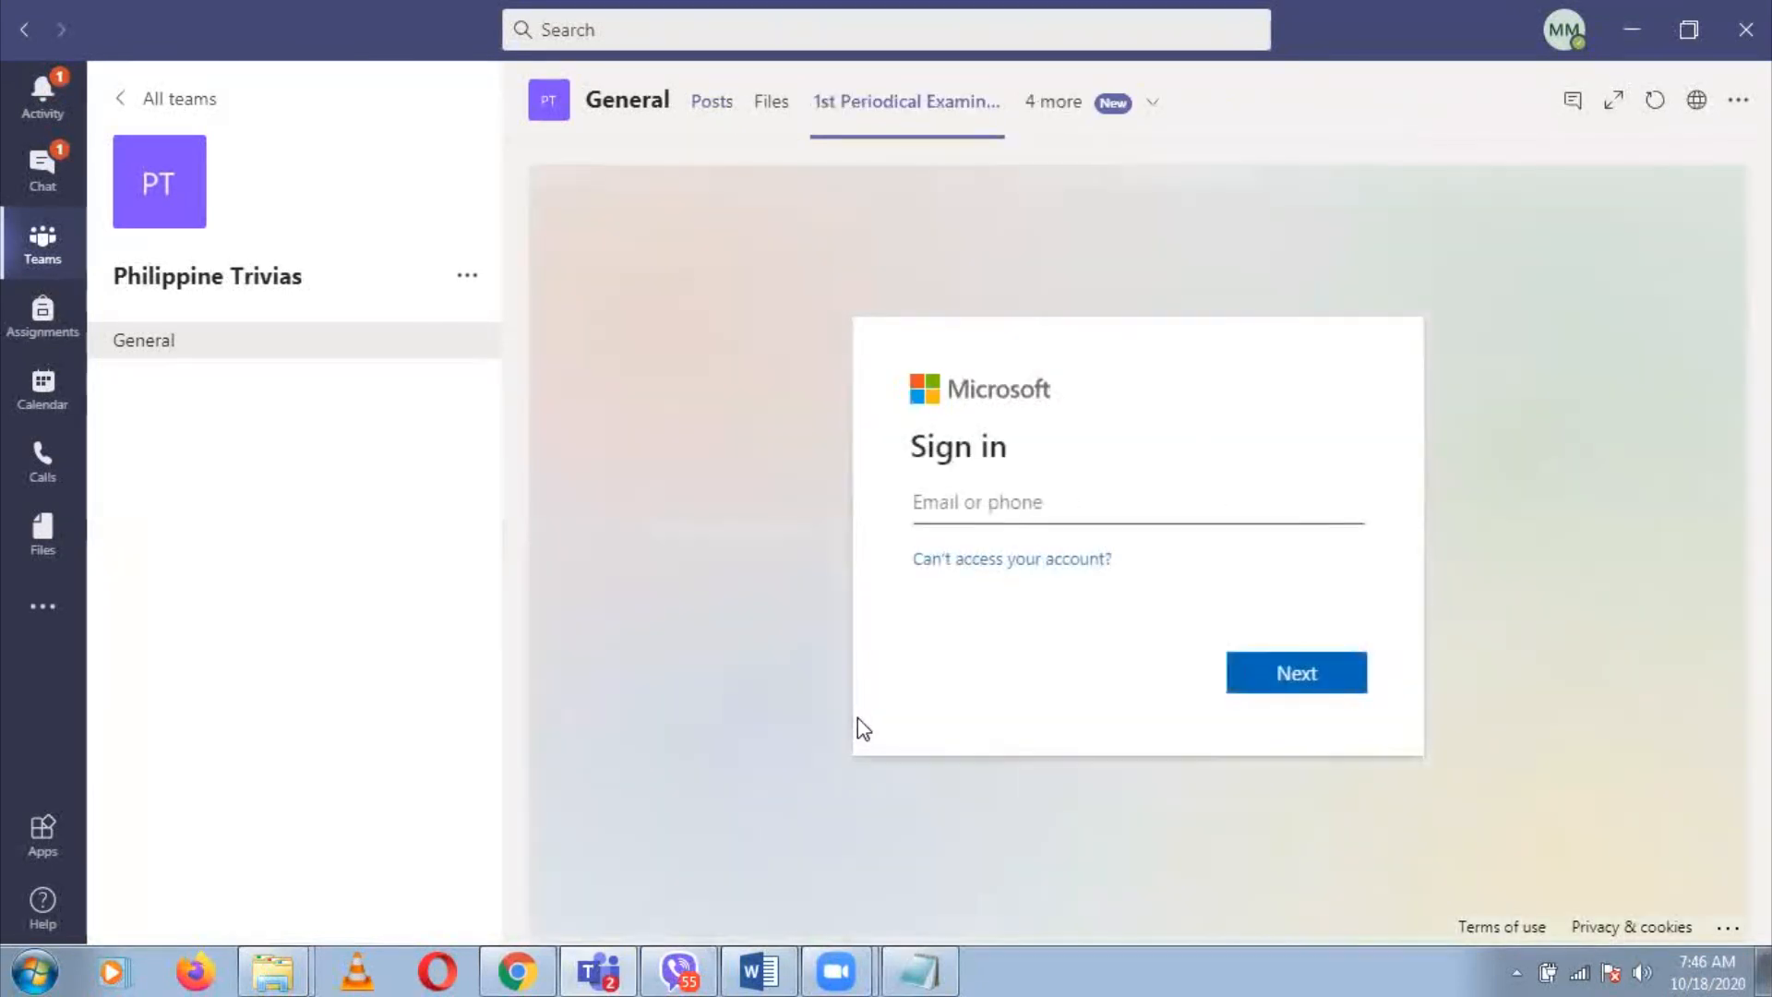
left_click(1194, 513)
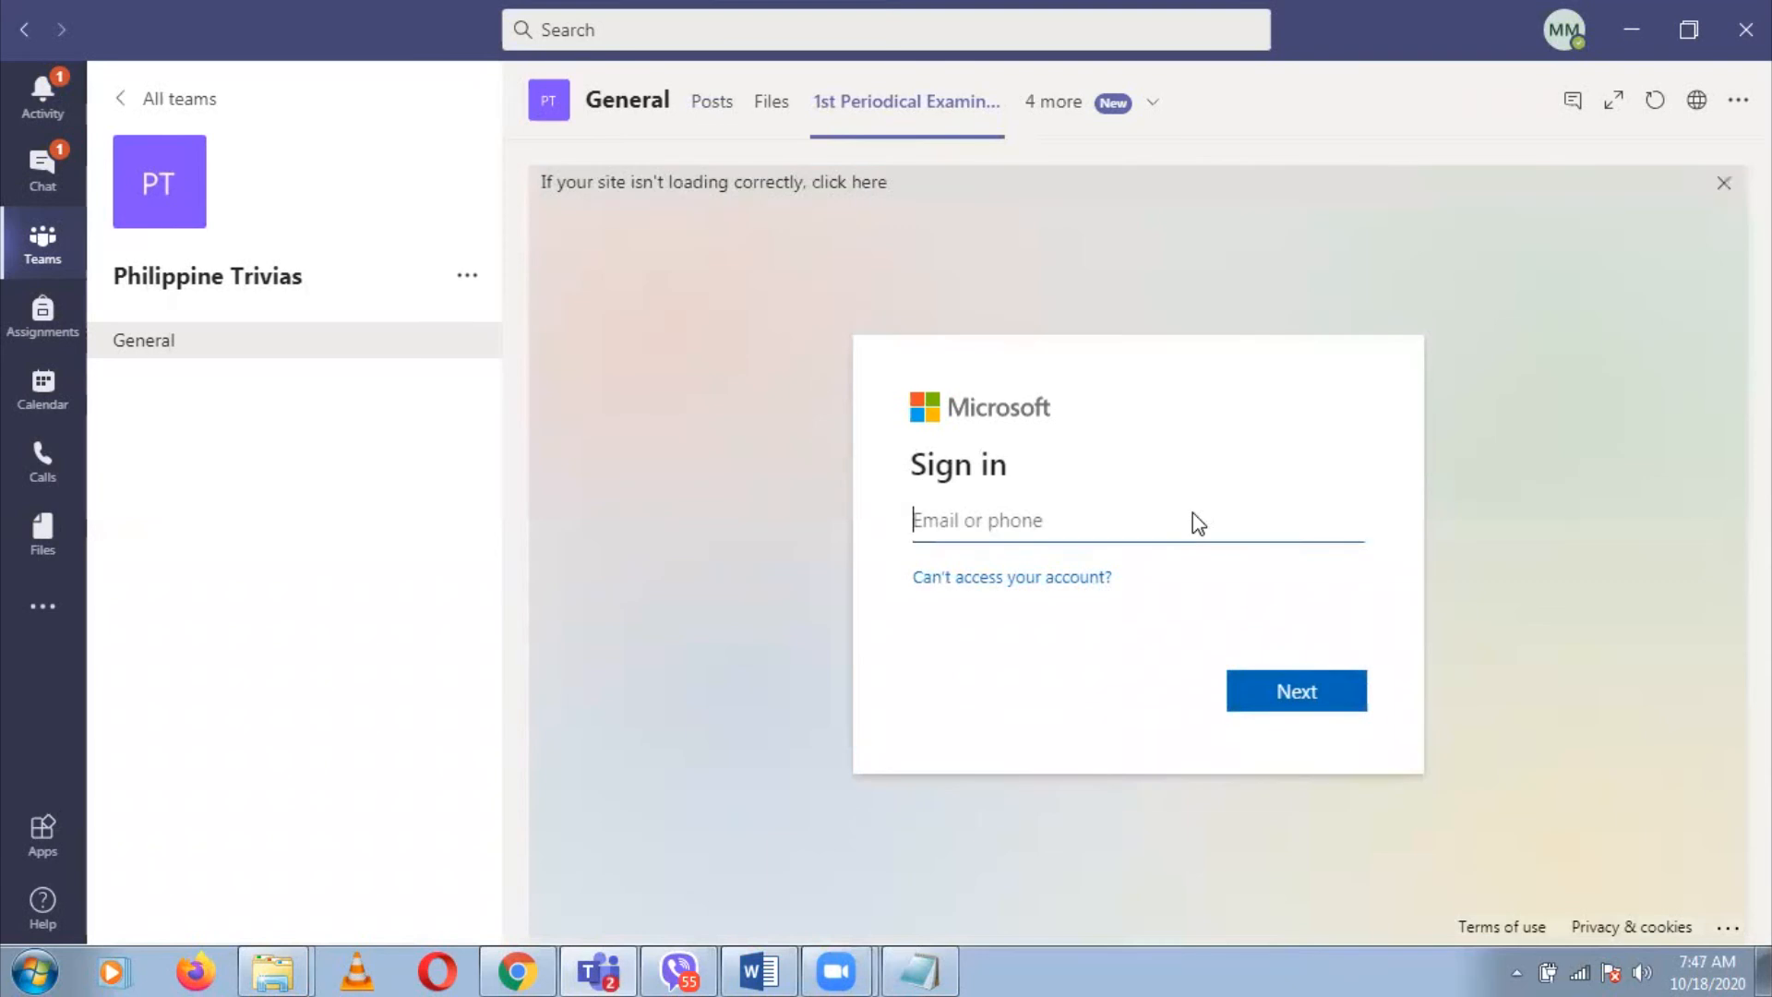
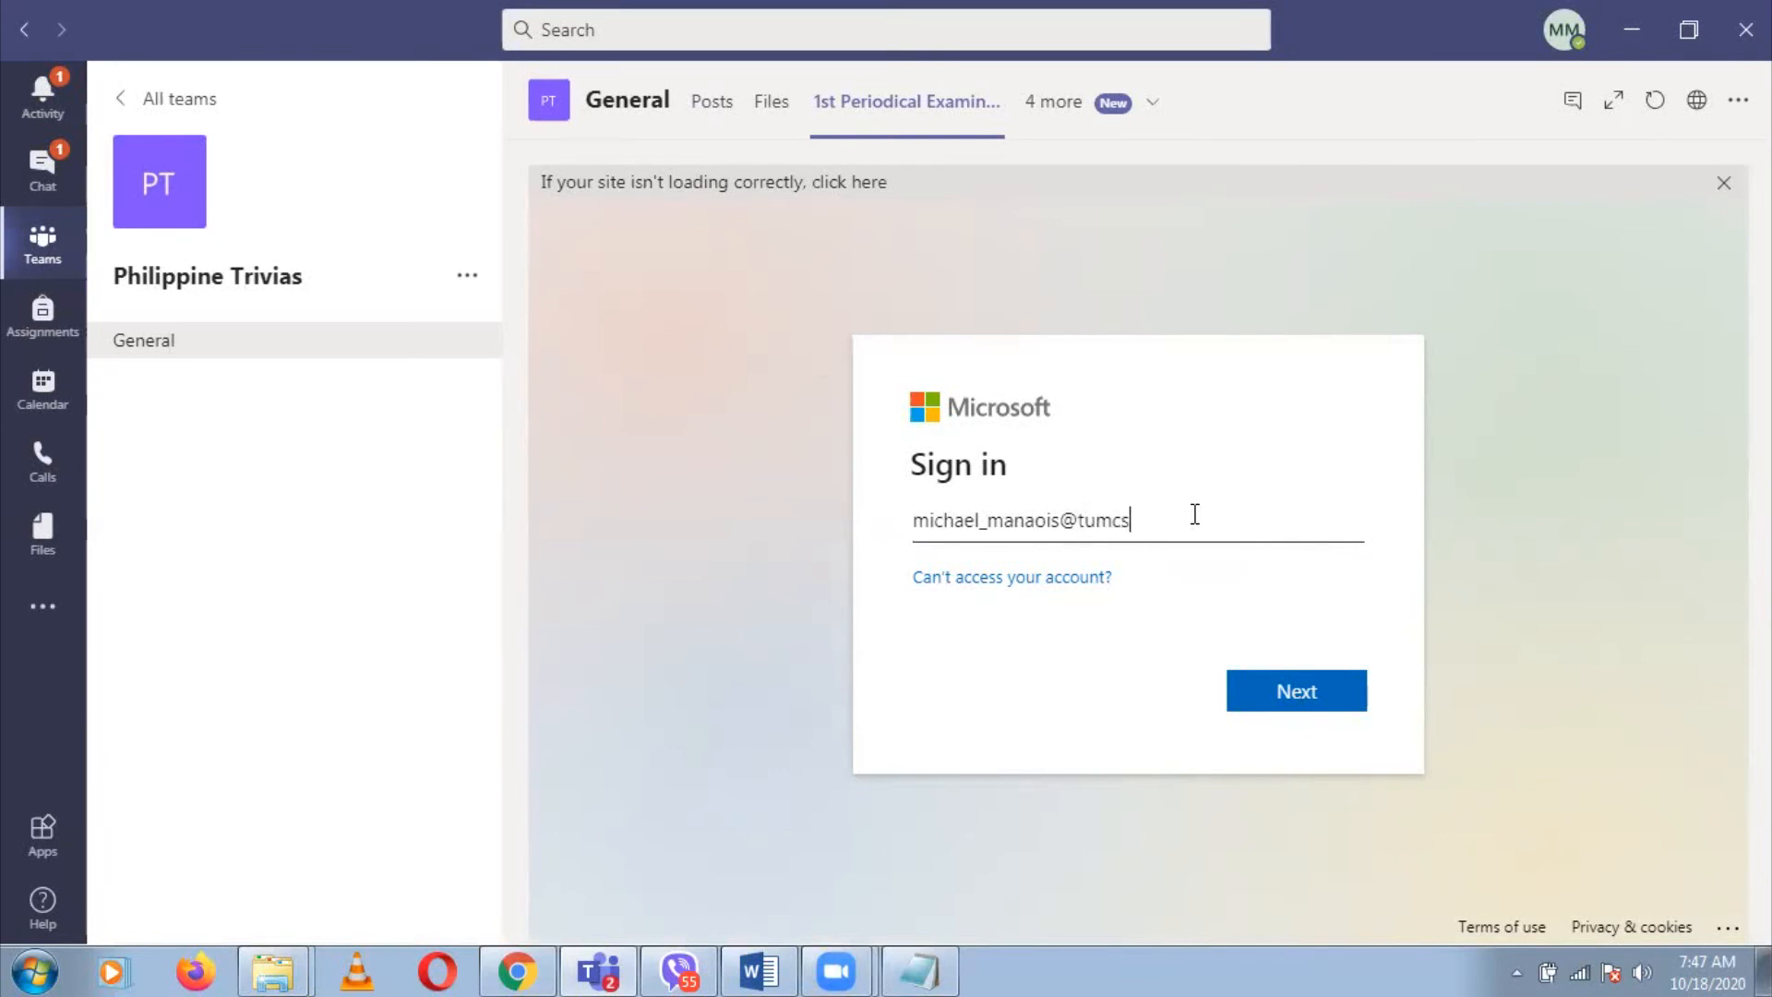
left_click(1315, 694)
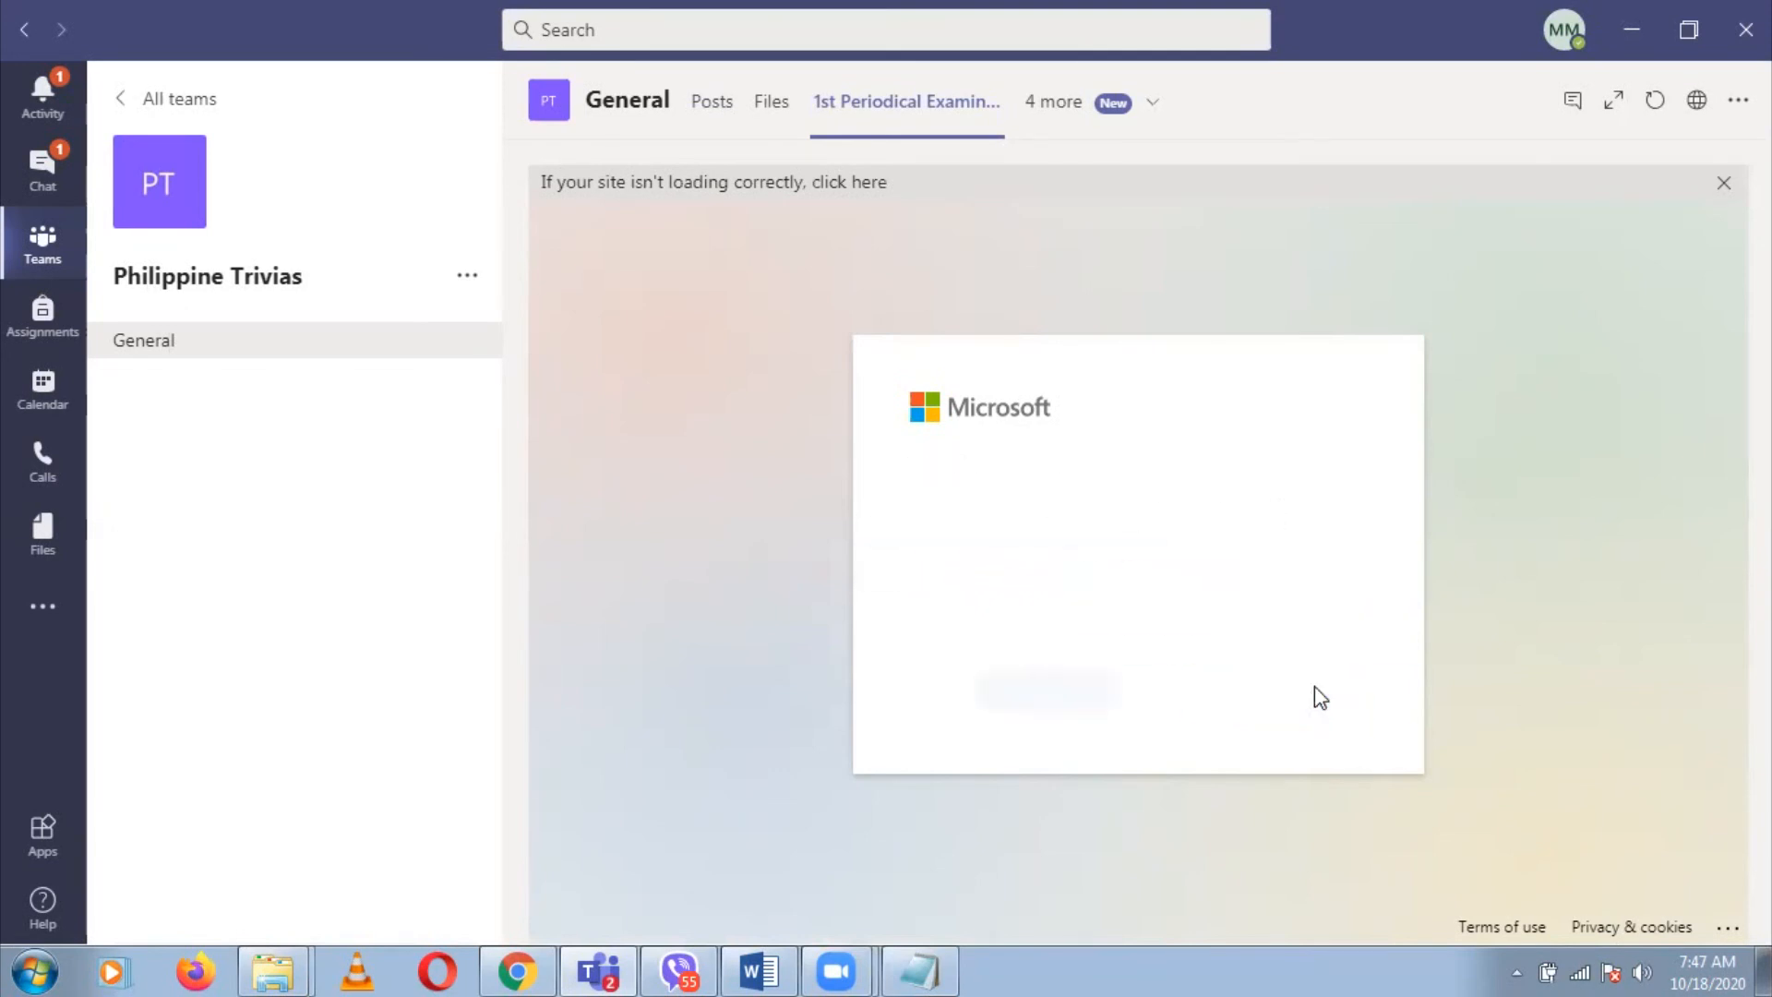
type("••••••••")
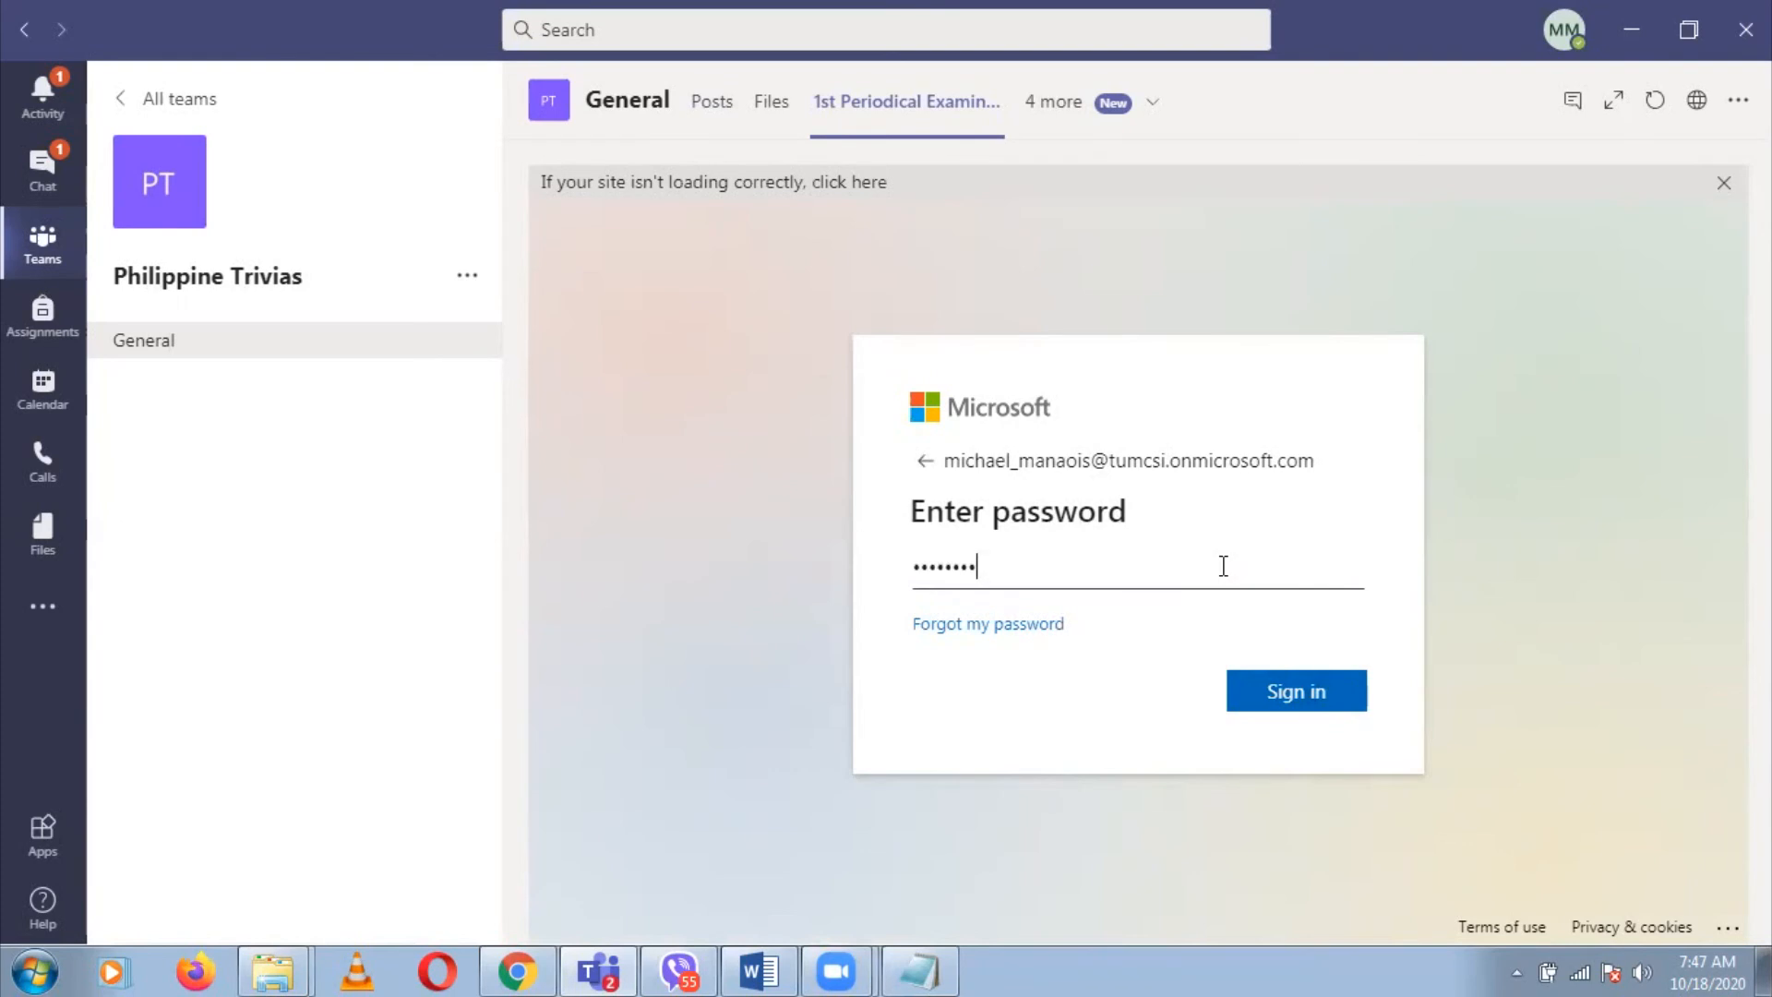
left_click(1315, 694)
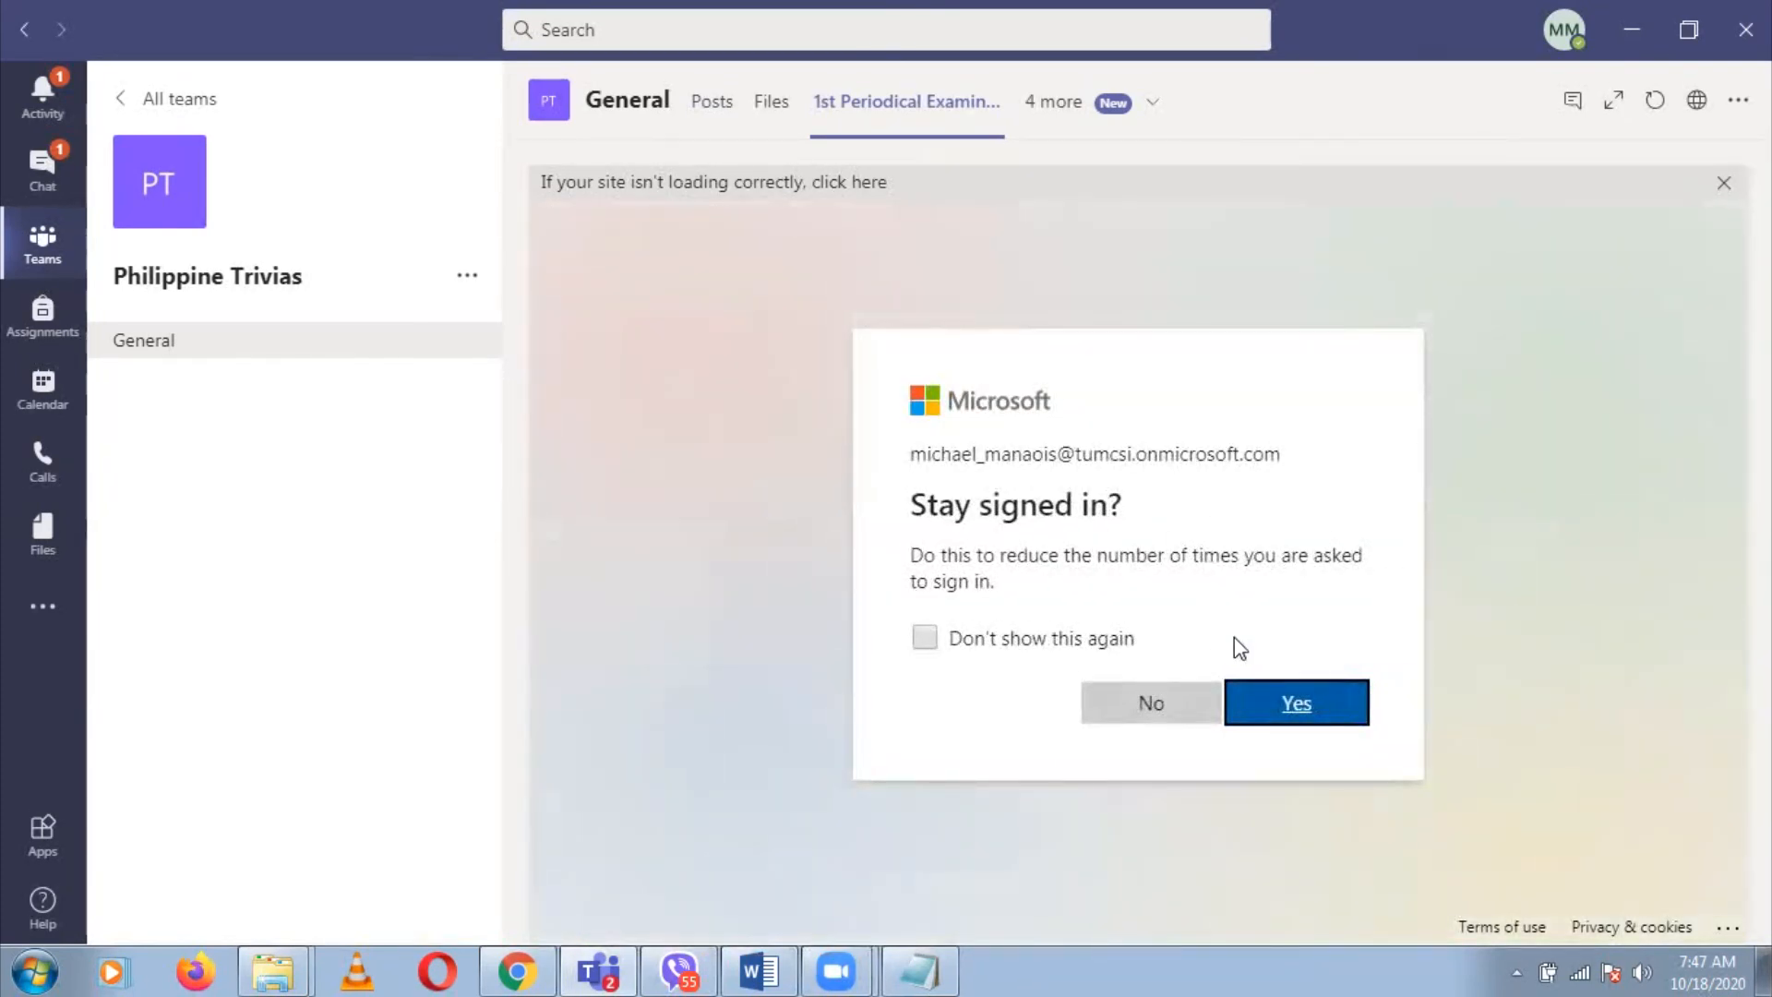
left_click(1344, 720)
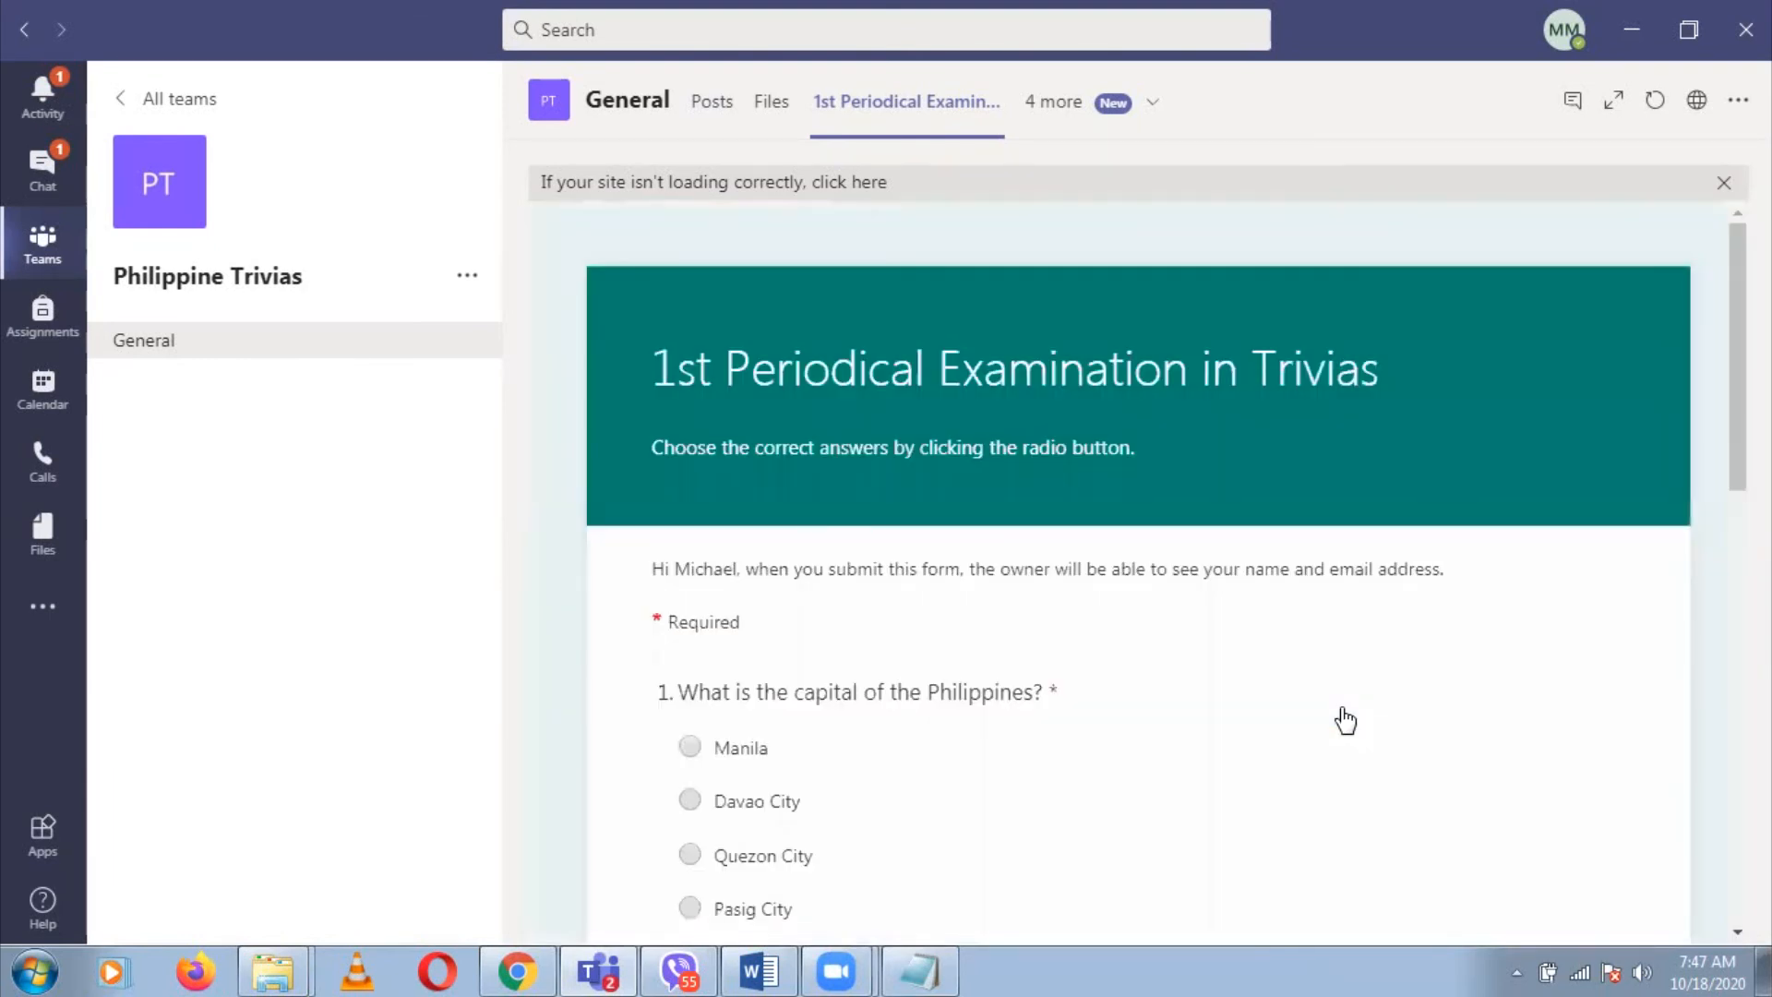
Choose Manila as the answer to question 1
left_click_drag(1737, 349, 1737, 407)
left_click(690, 589)
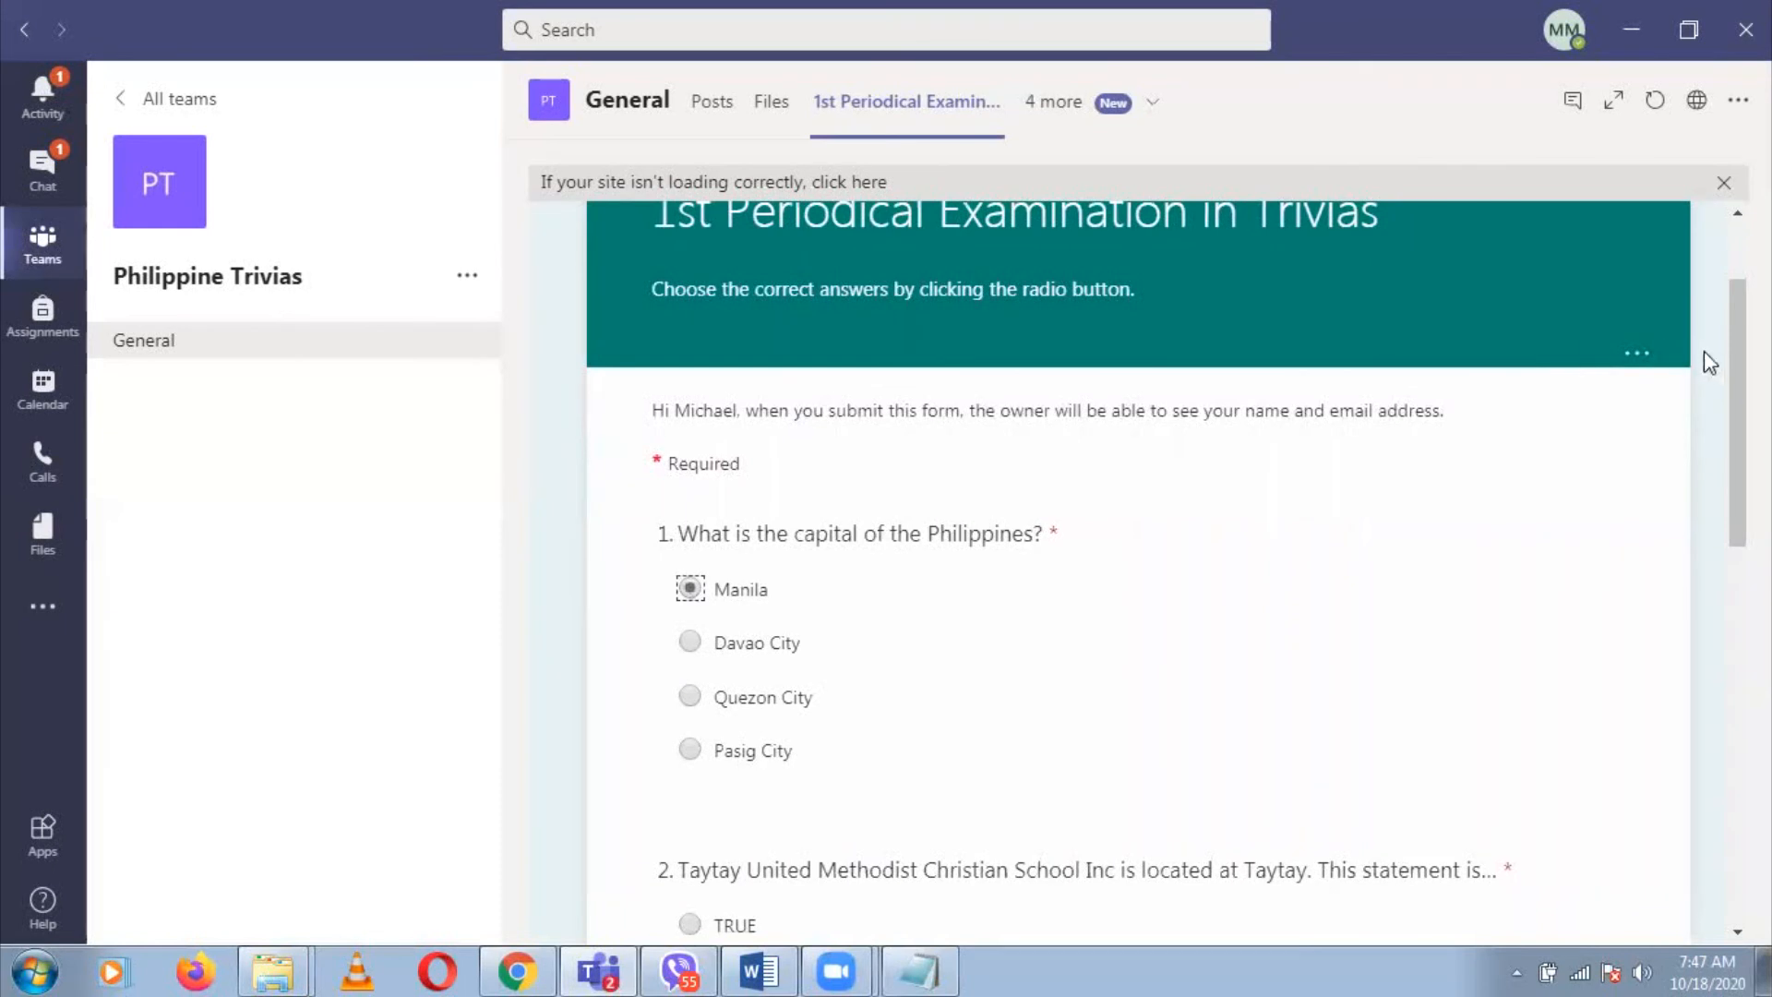
left_click_drag(1737, 371, 1738, 386)
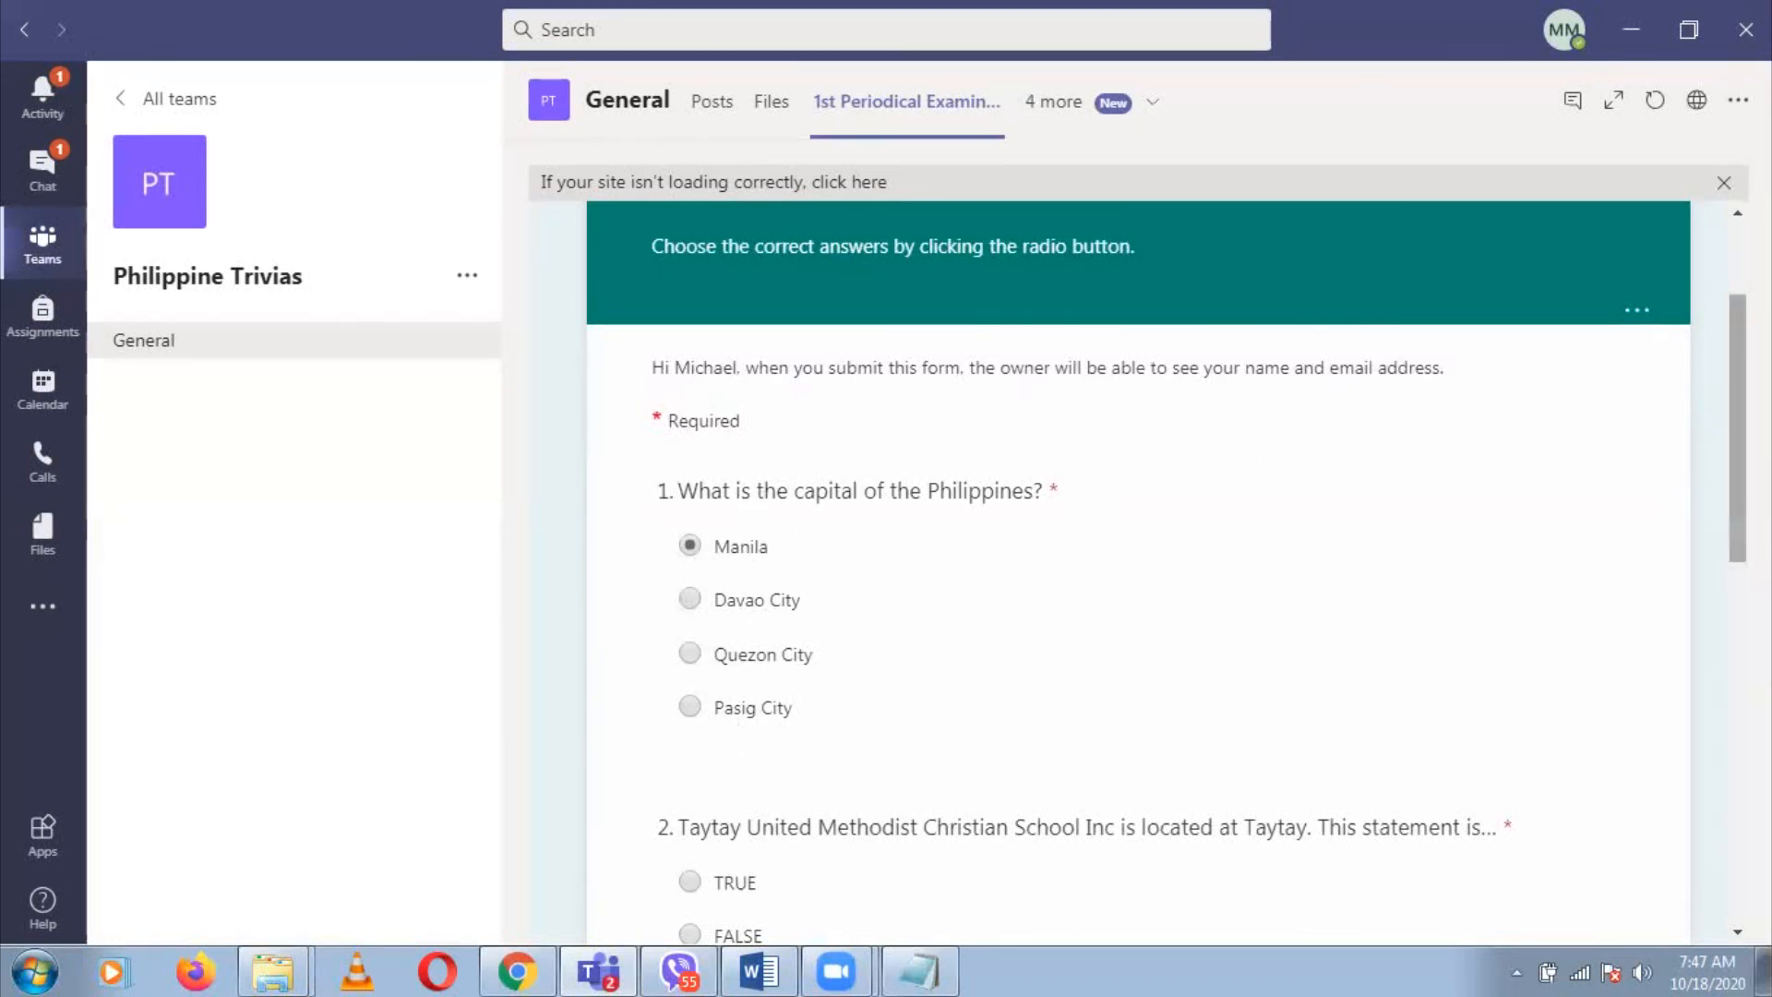
Mark question 2 as TRUE and scroll down to question 4
scroll(1139, 581, "down", 1)
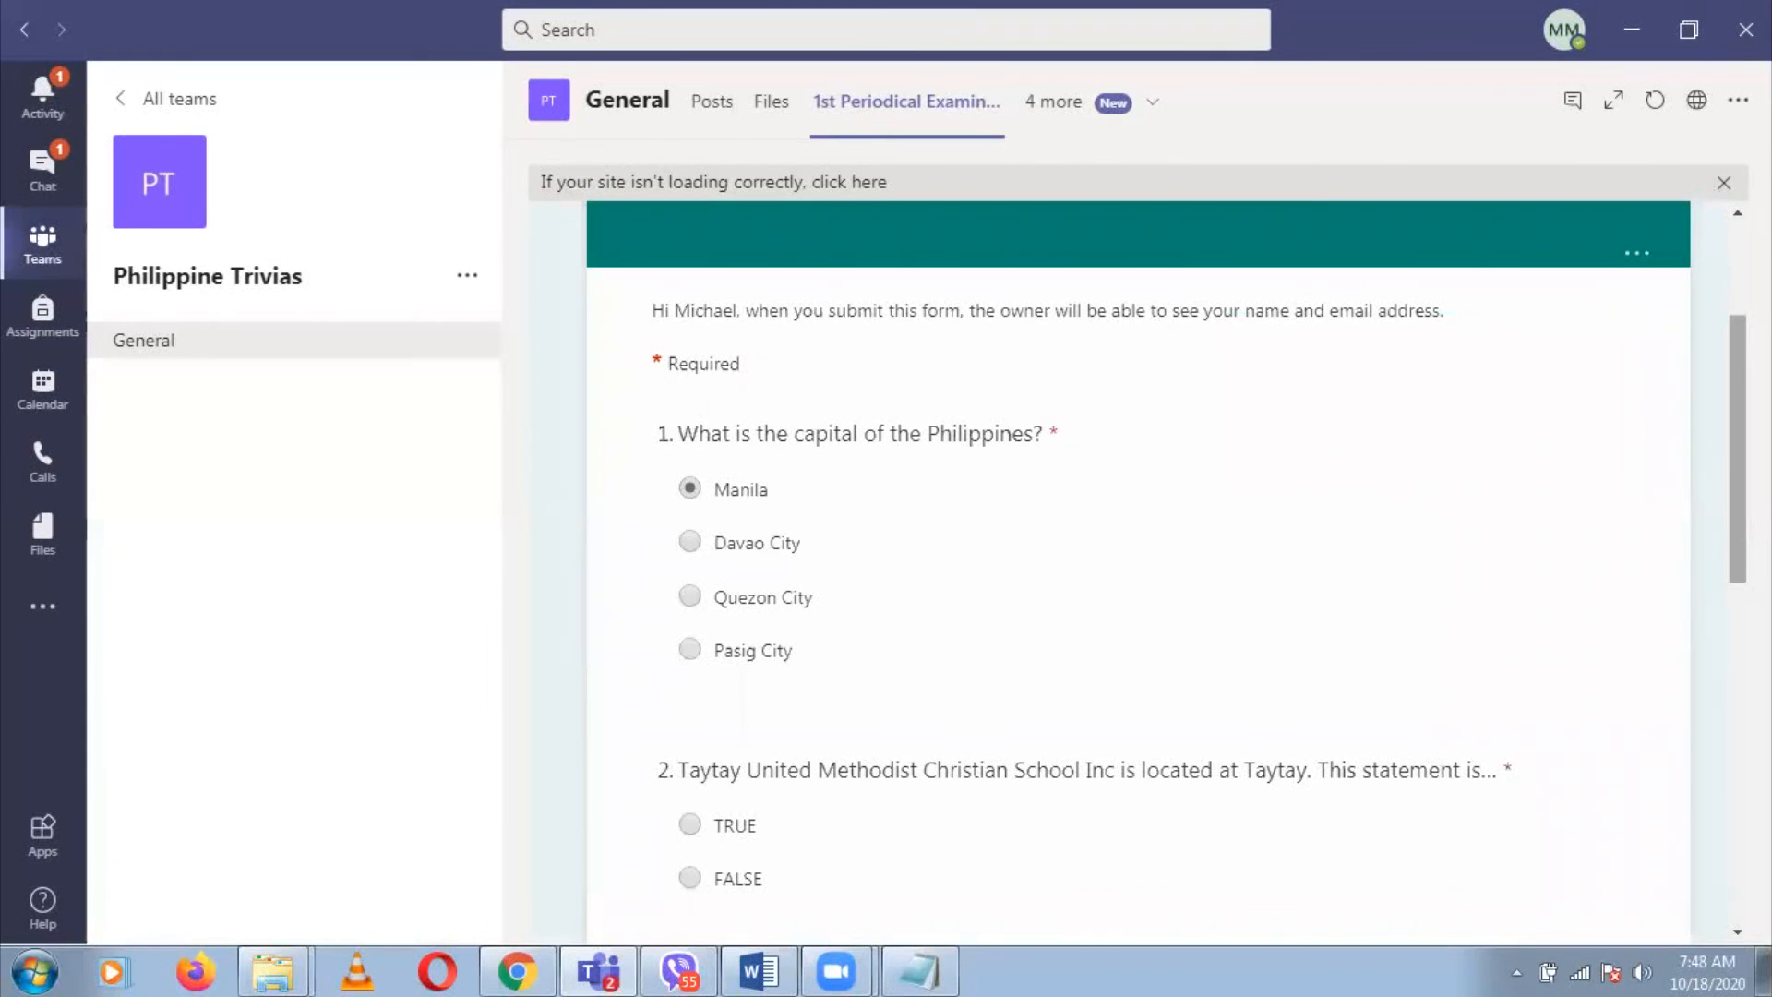
scroll(1269, 594, "down", 1)
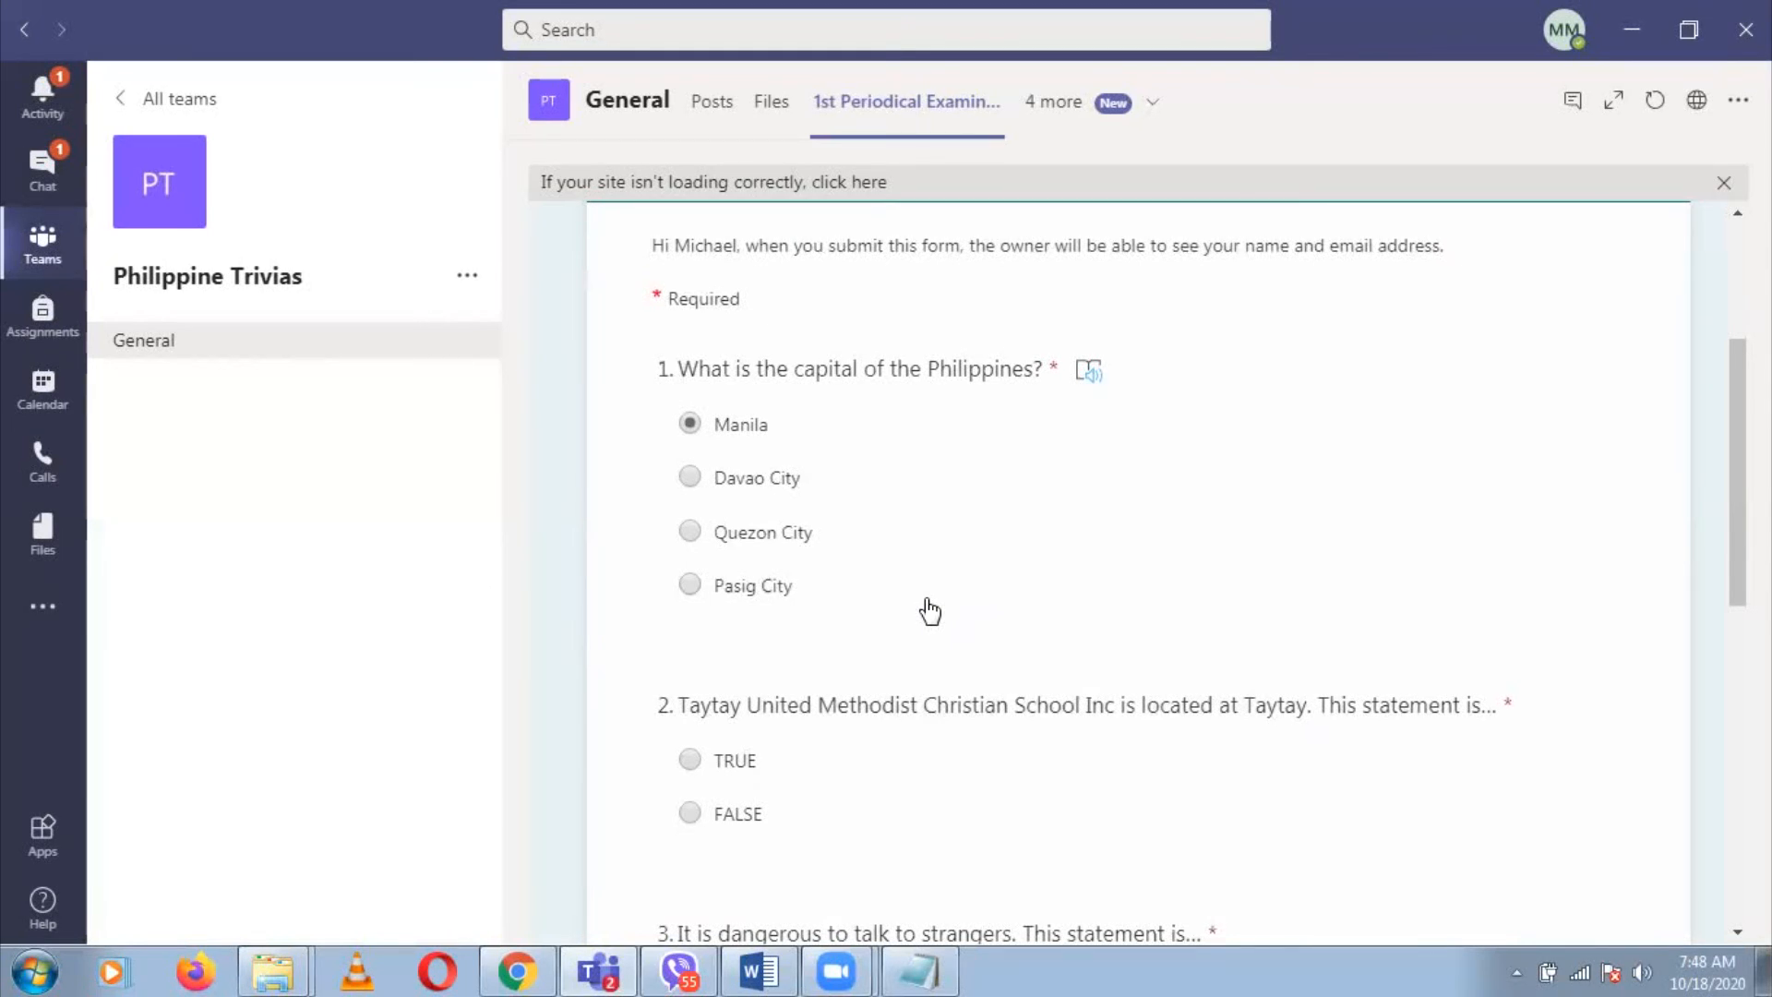
left_click(688, 762)
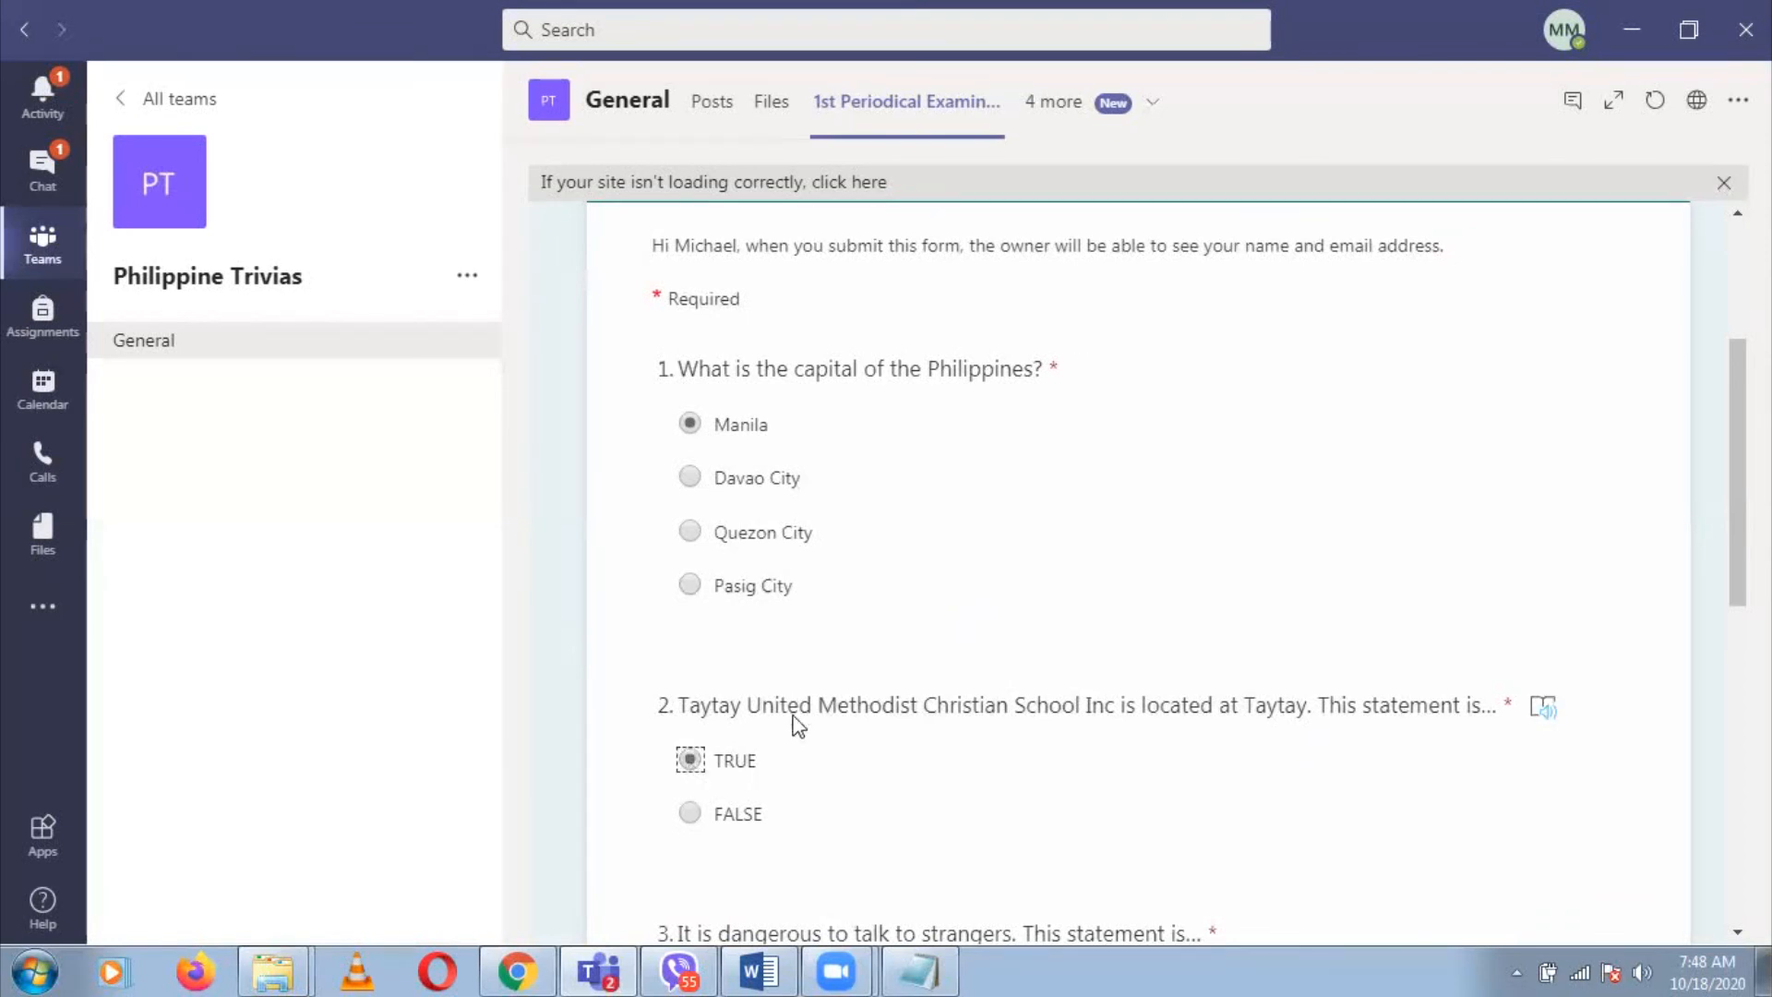
scroll(1192, 691, "down", 3)
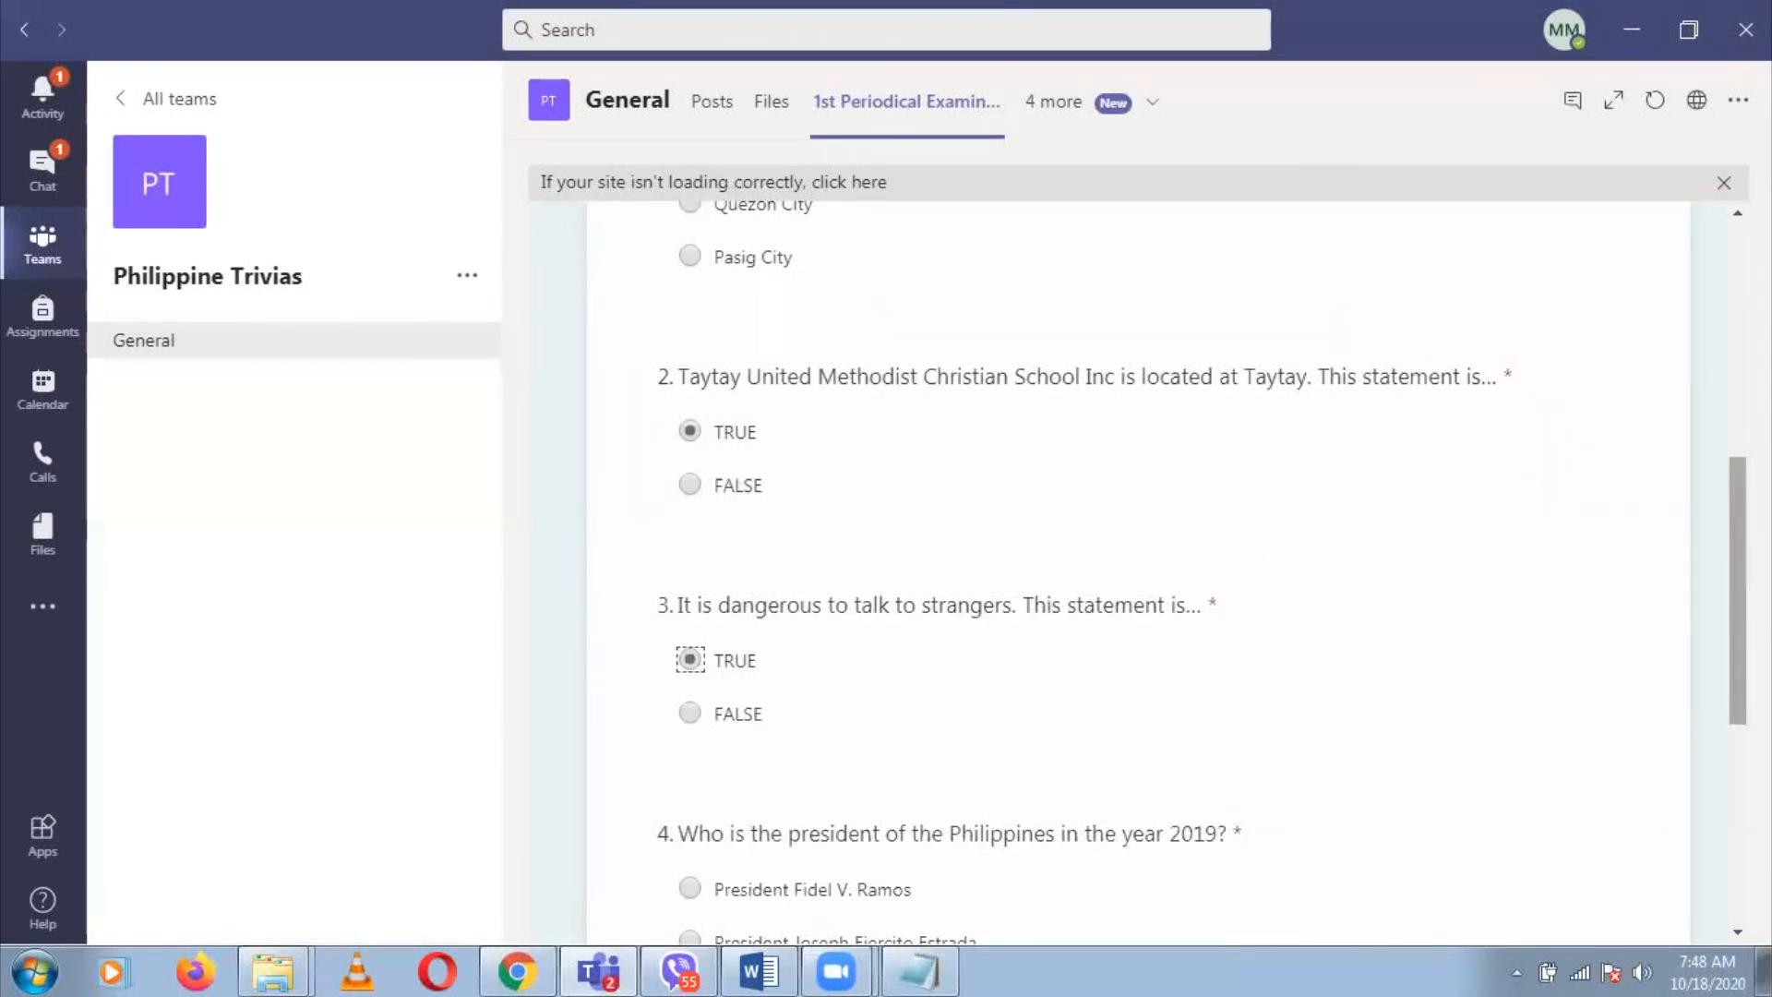
scroll(1735, 591, "down", 2)
scroll(1735, 647, "down", 2)
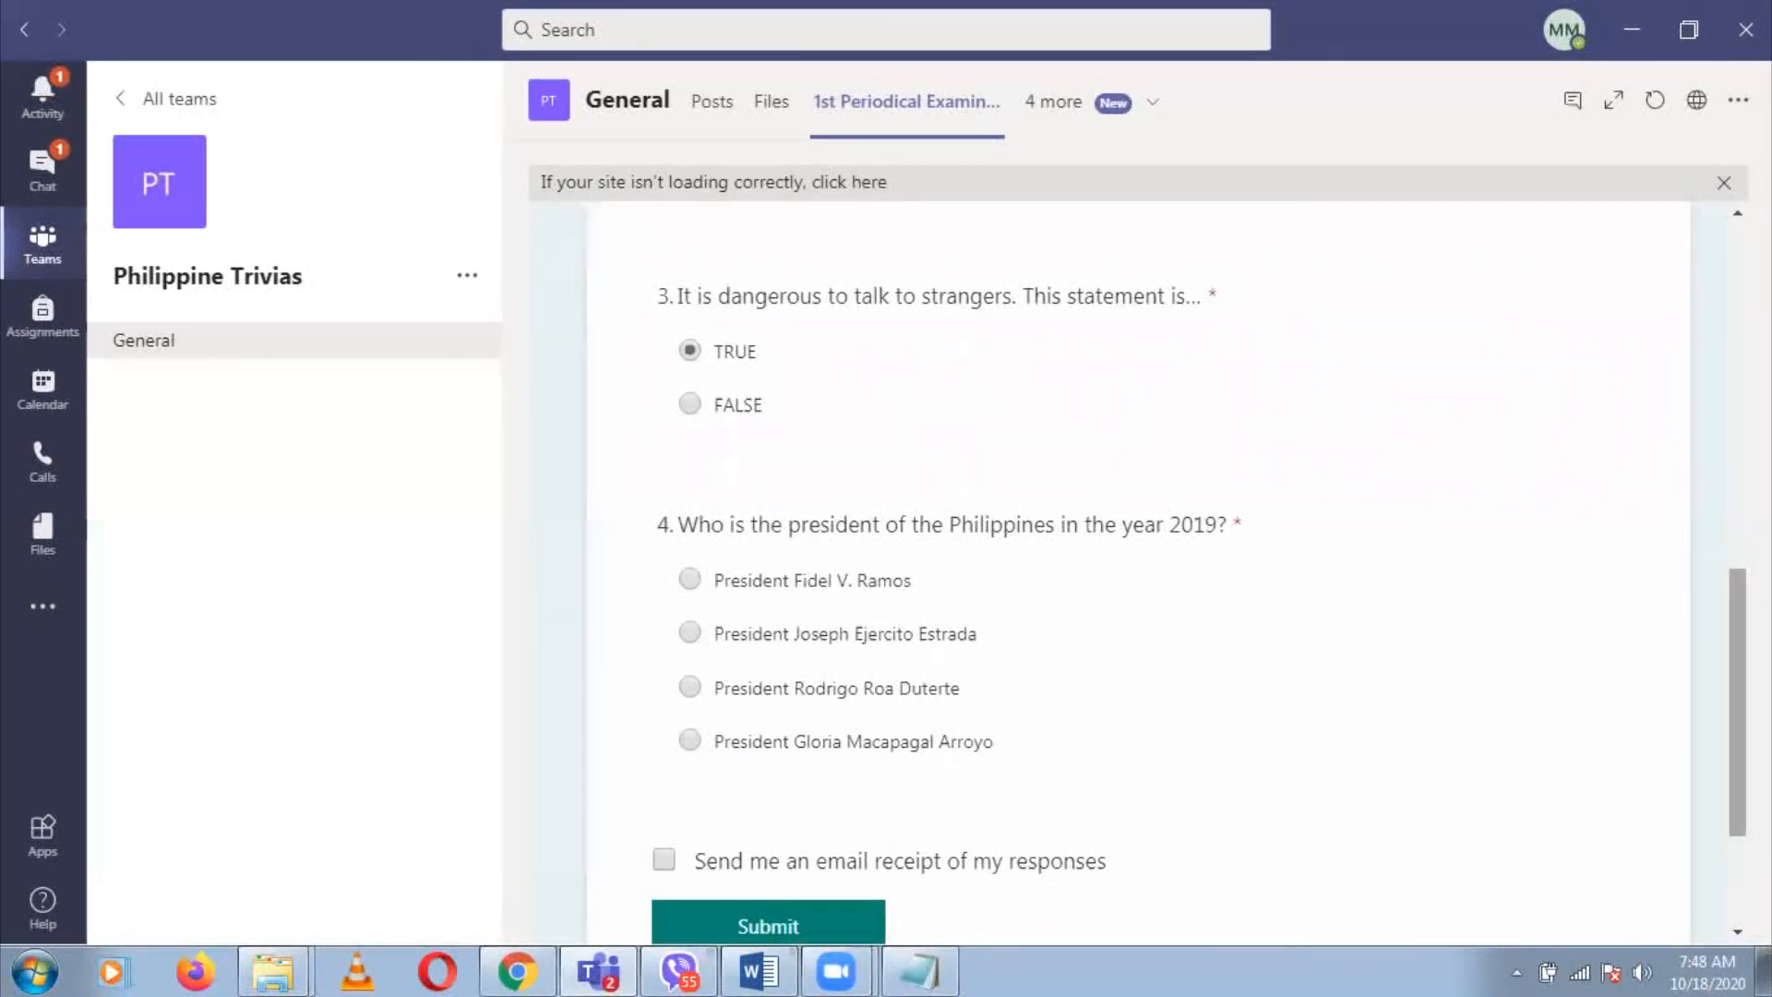
scroll(1138, 572, "down", 1)
scroll(1385, 720, "down", 1)
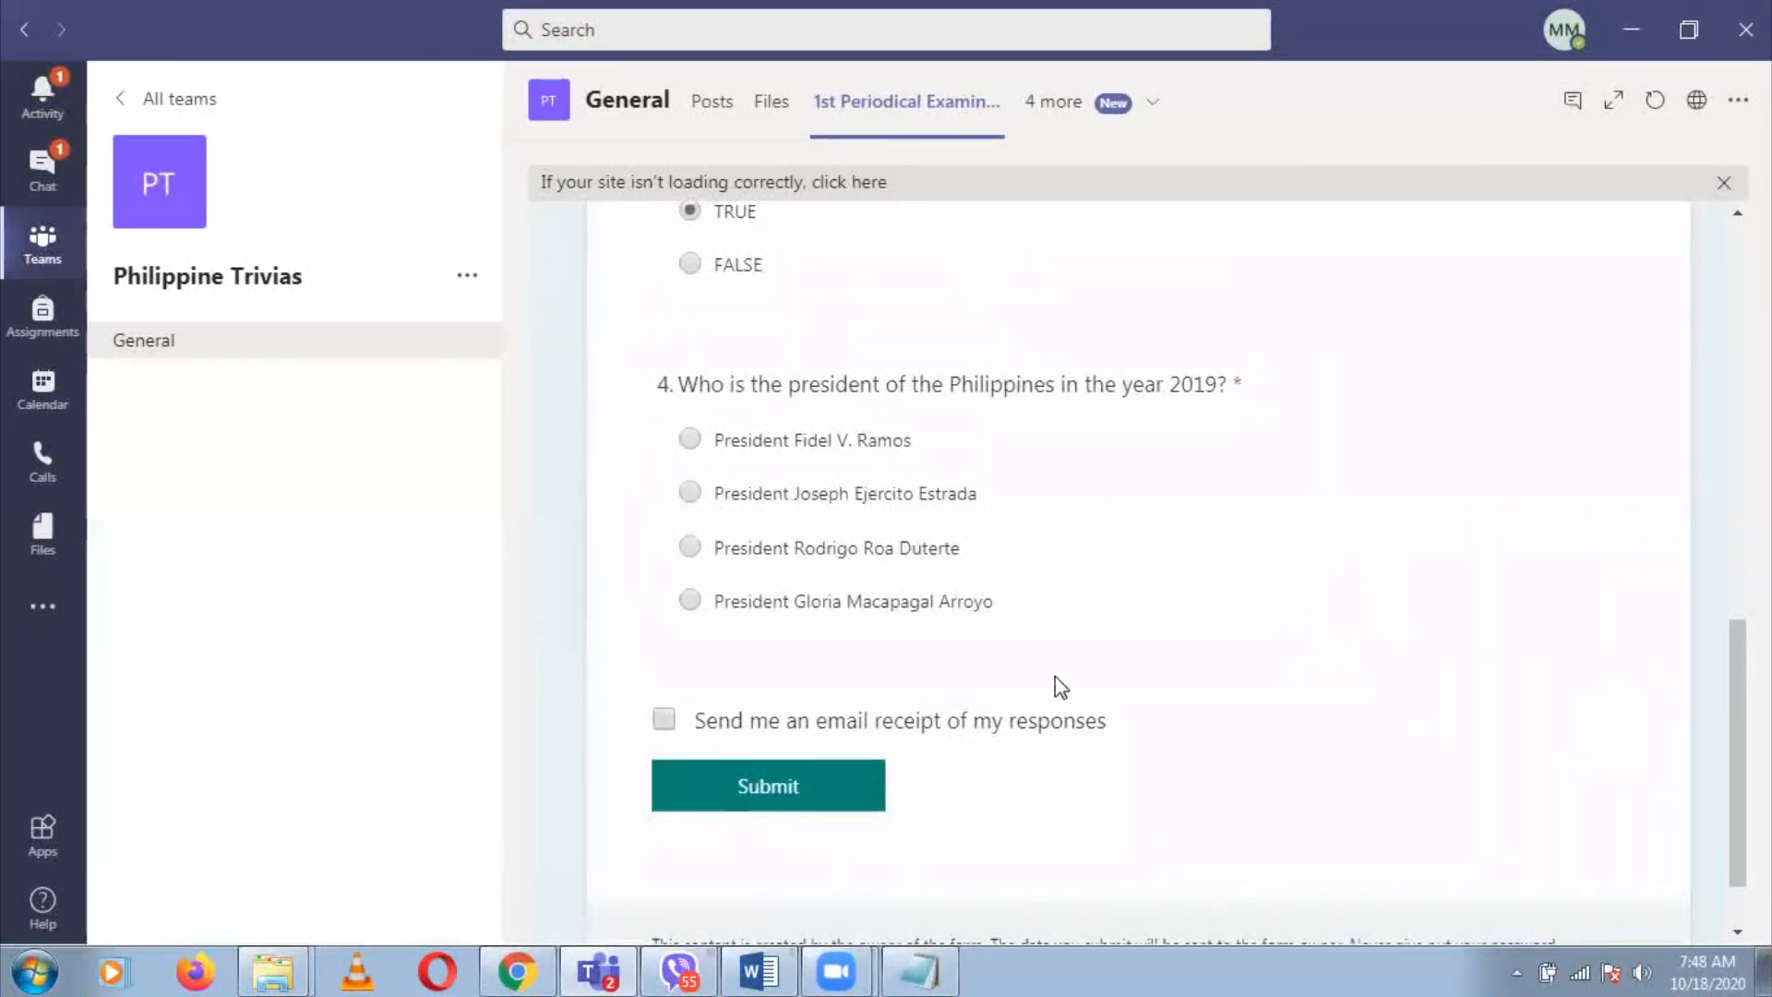
Answer question 4 with President Rodrigo Roa Duterte and tick 'Send me an email receipt of my responses'
left_click(692, 549)
scroll(1735, 729, "down", 2)
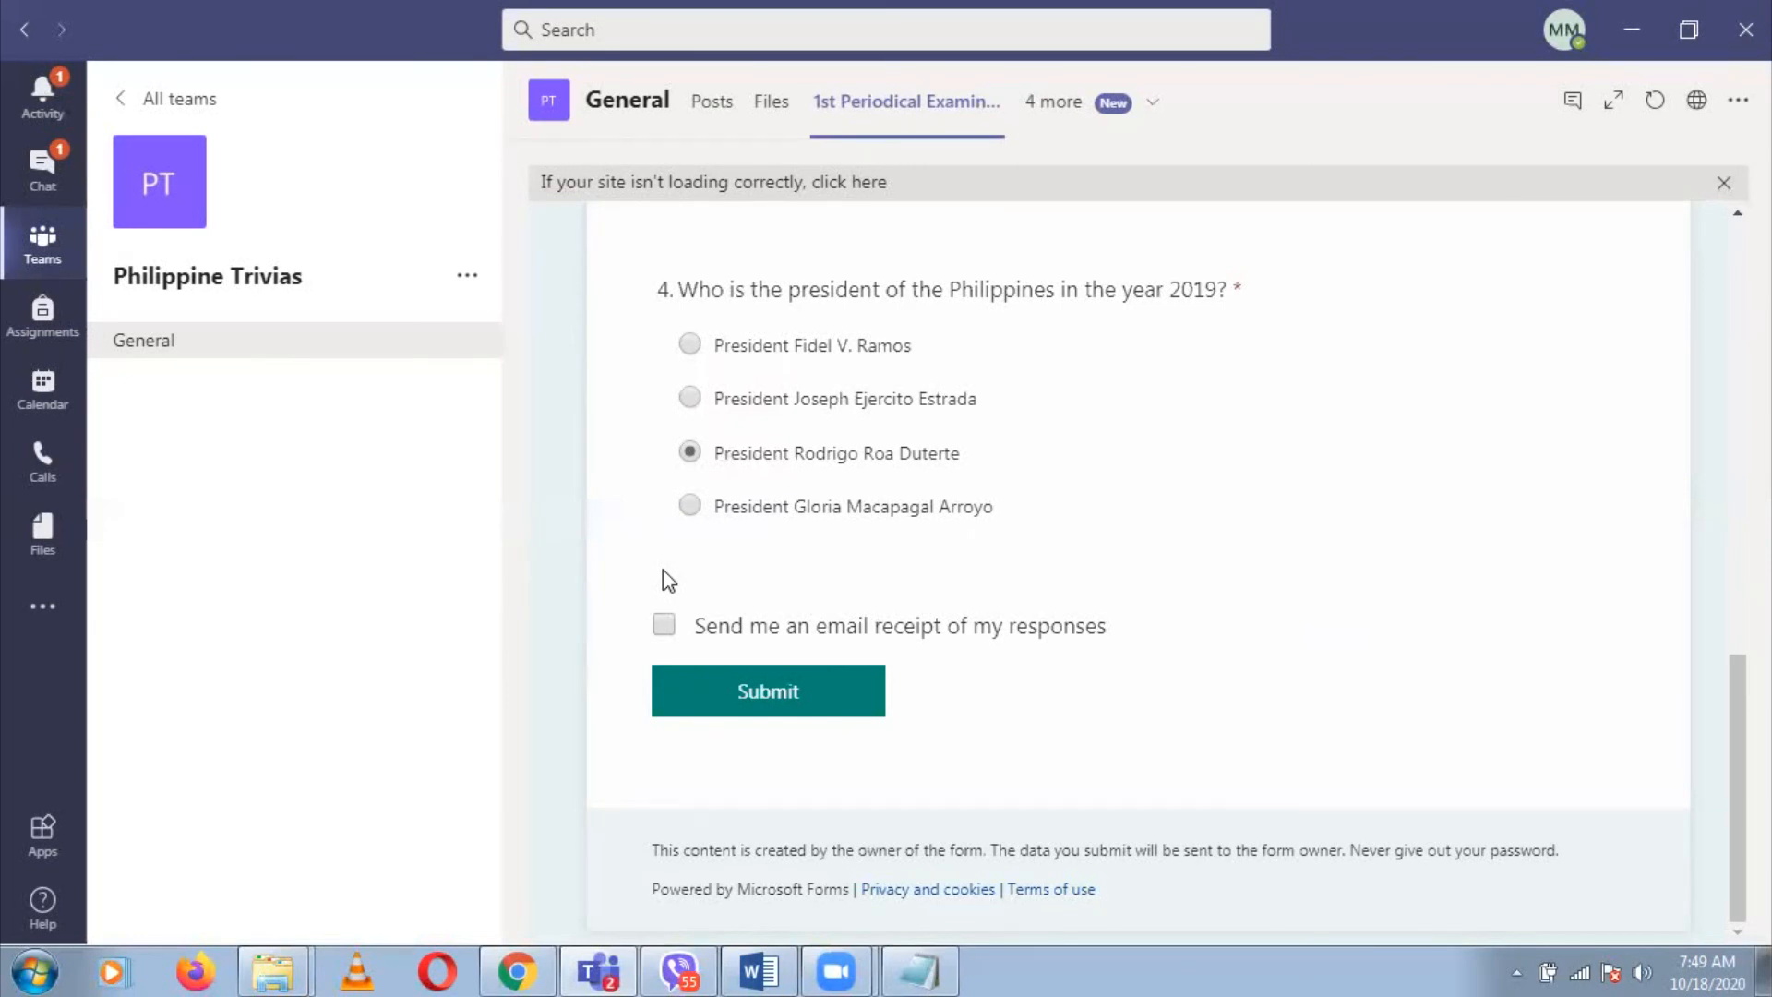
left_click(664, 627)
Submit the completed quiz answers
left_click(836, 707)
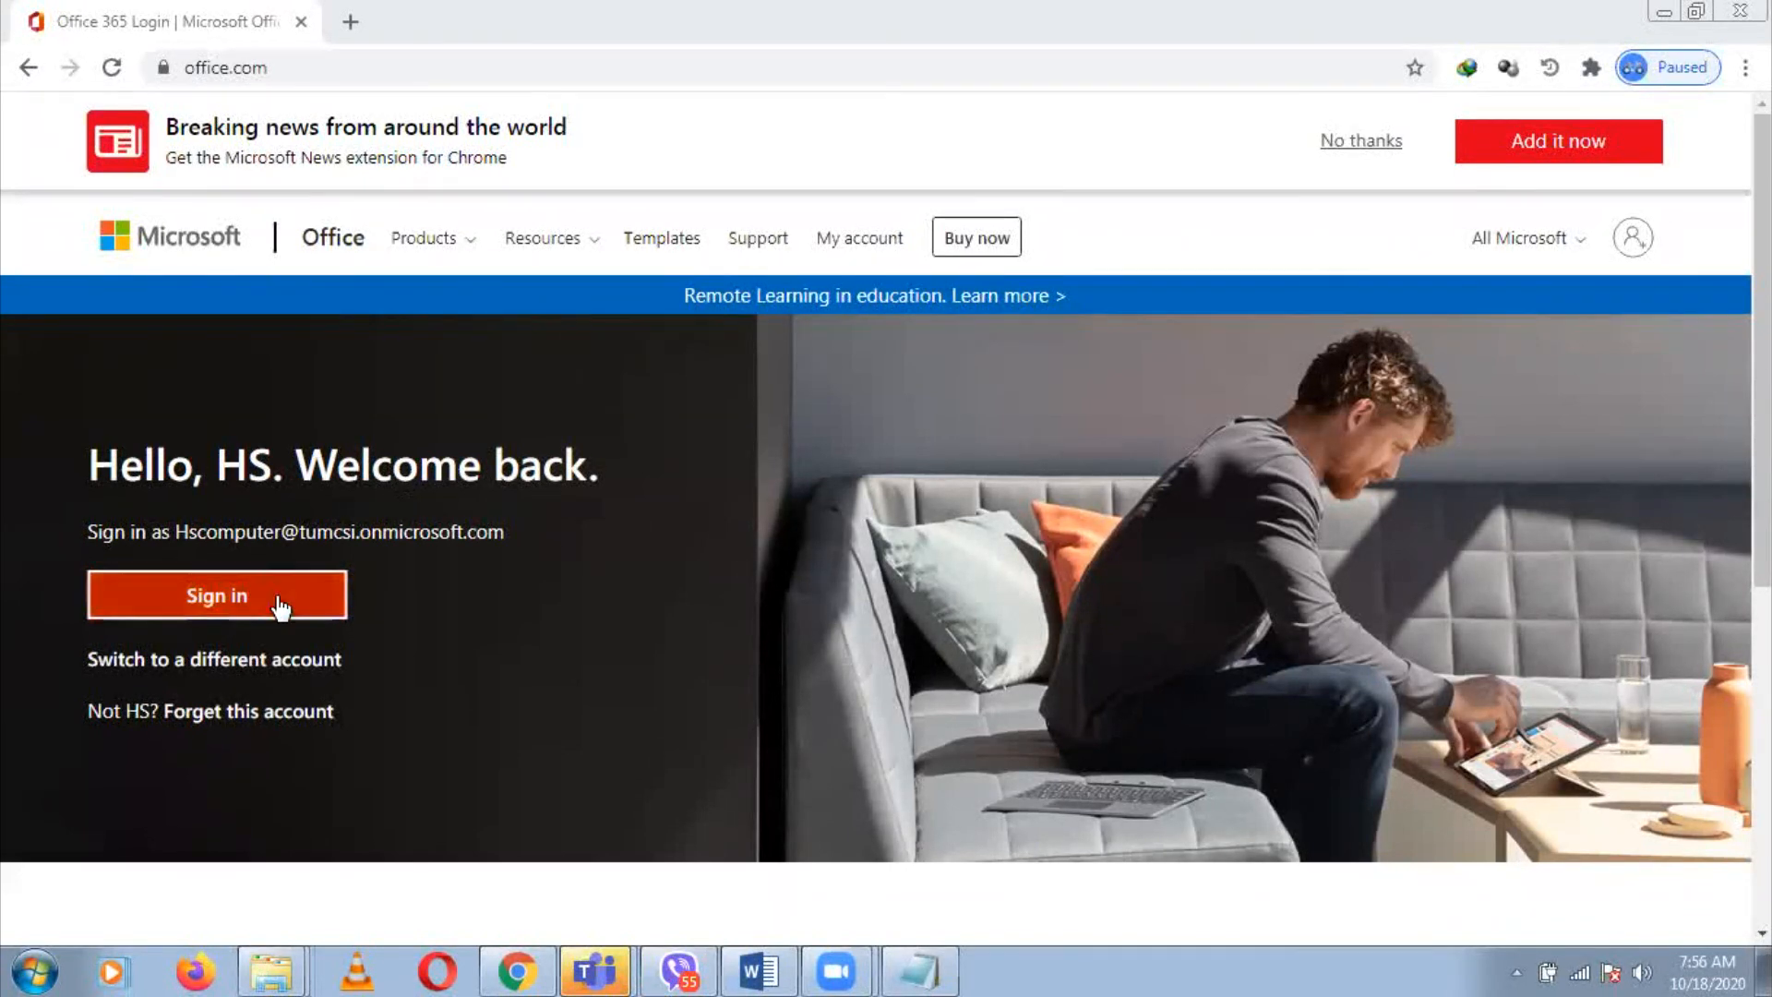
Switch to the teacher's other account, entering its e-mail and password, and stay signed in
left_click(286, 676)
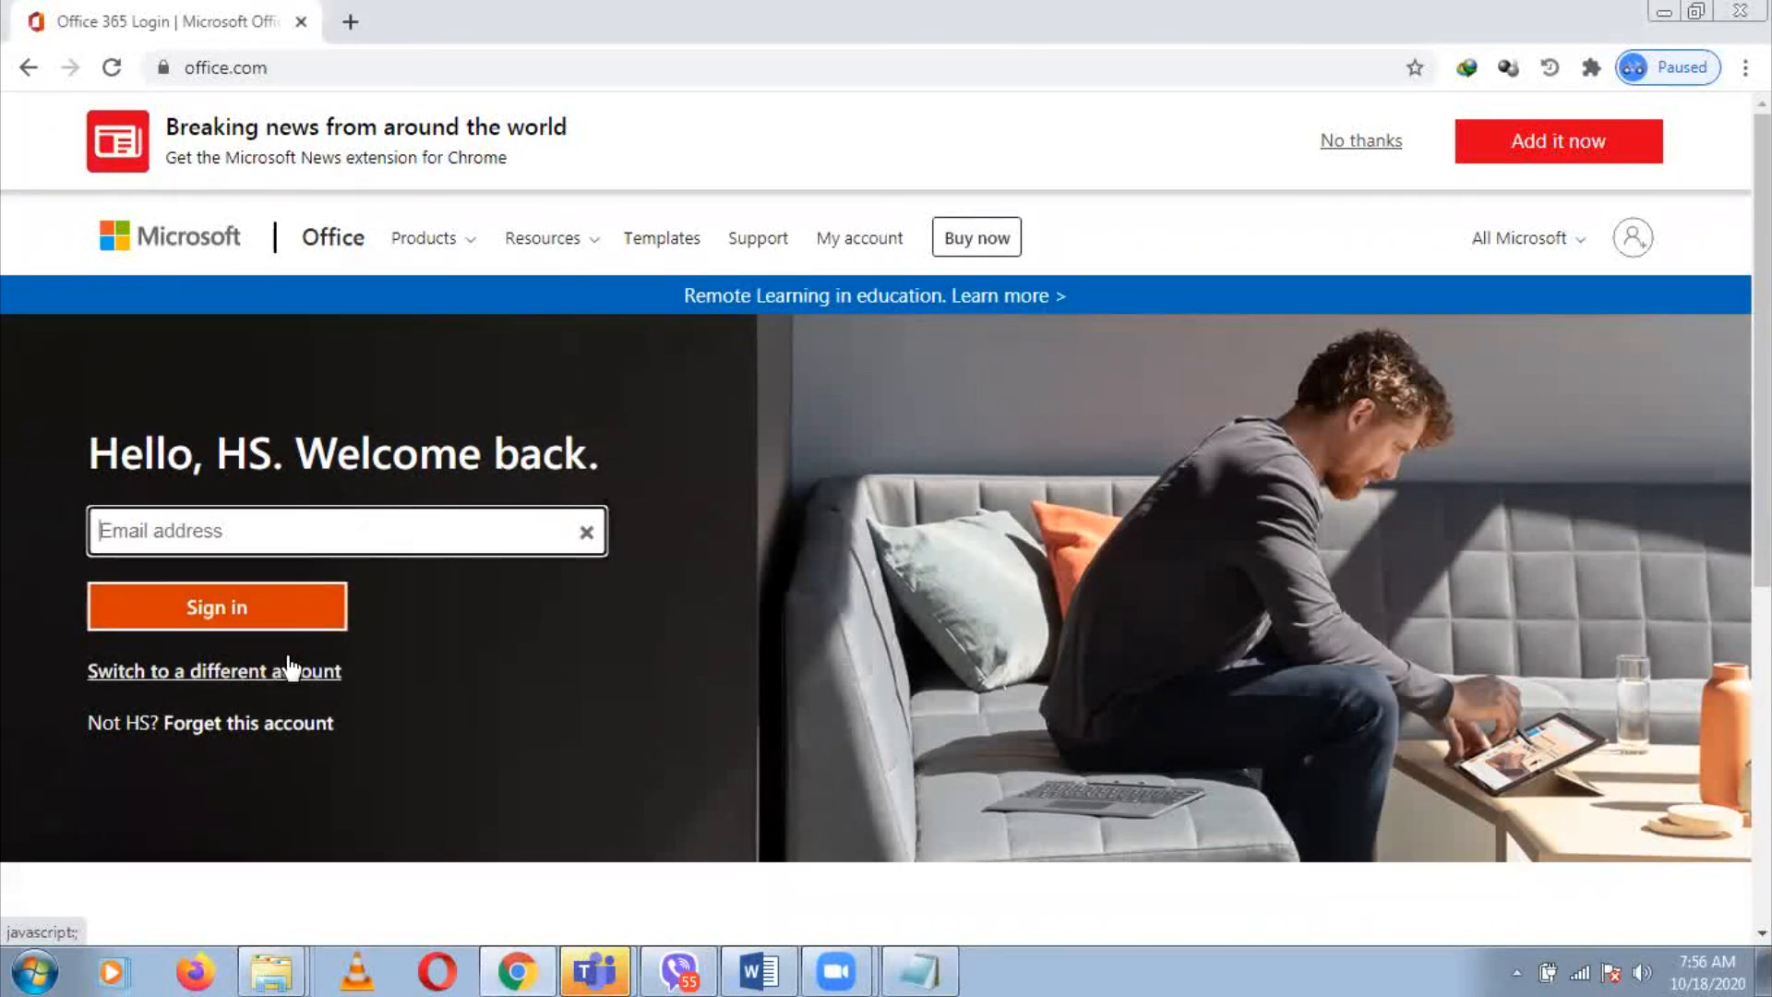
left_click(382, 531)
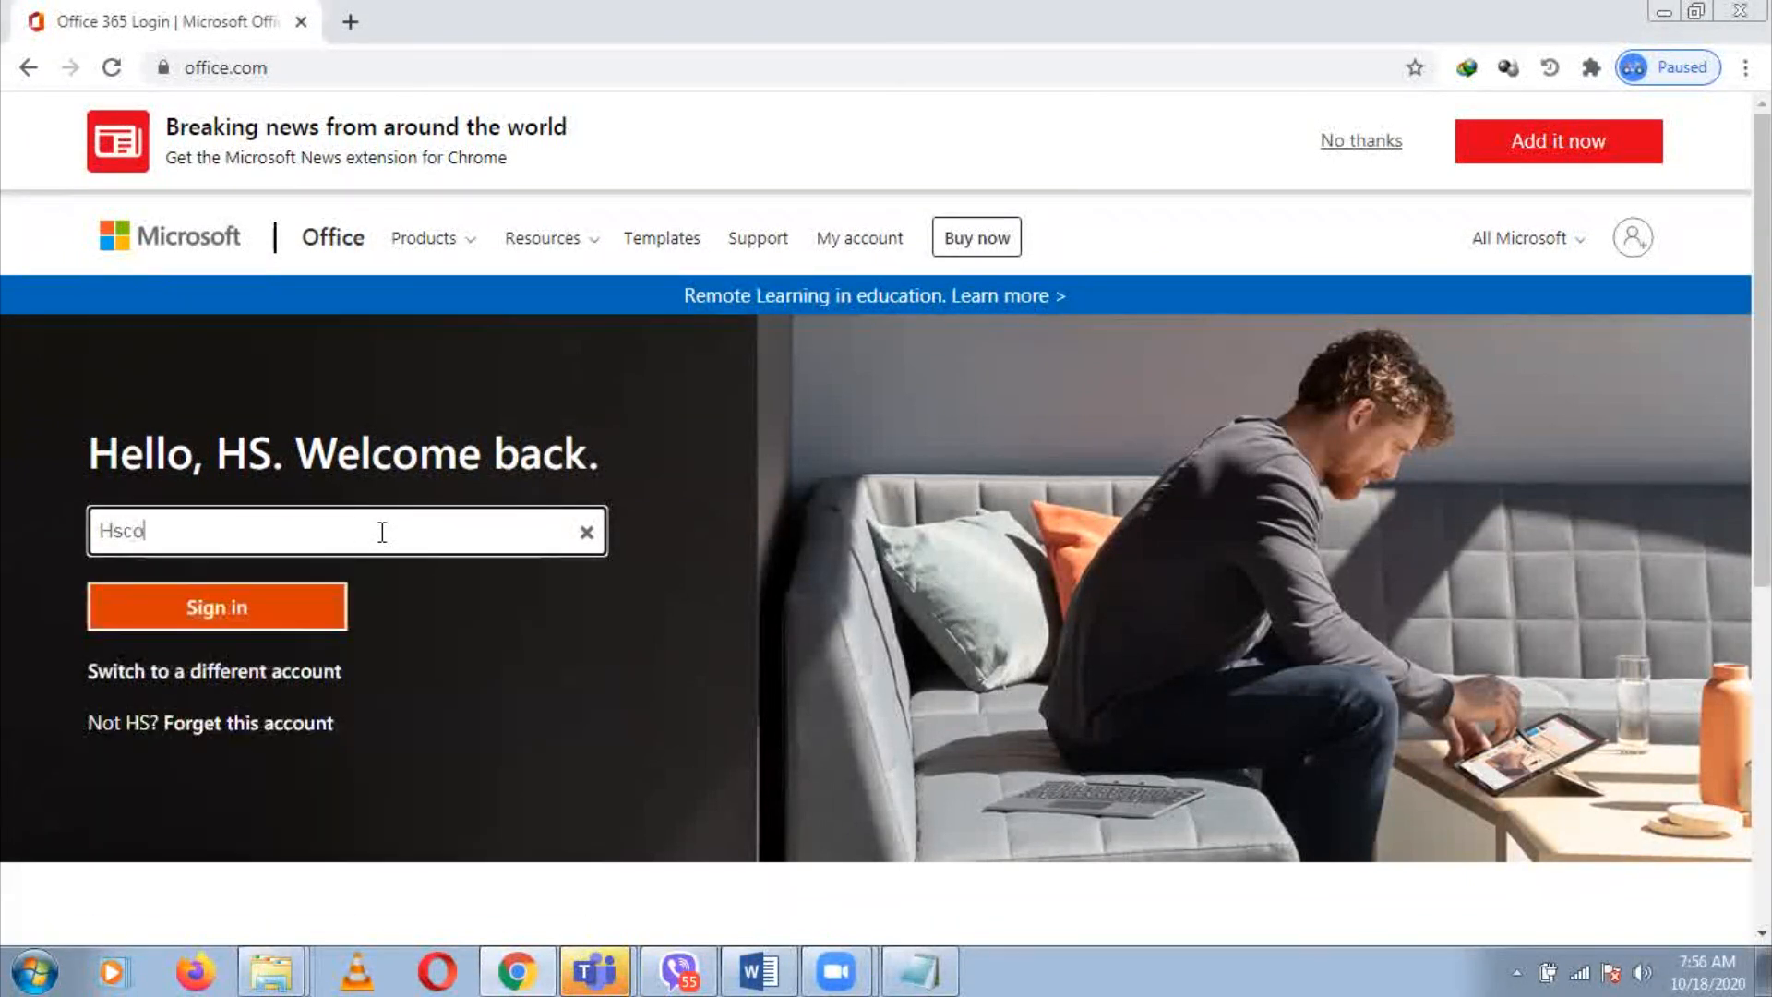
key("Return")
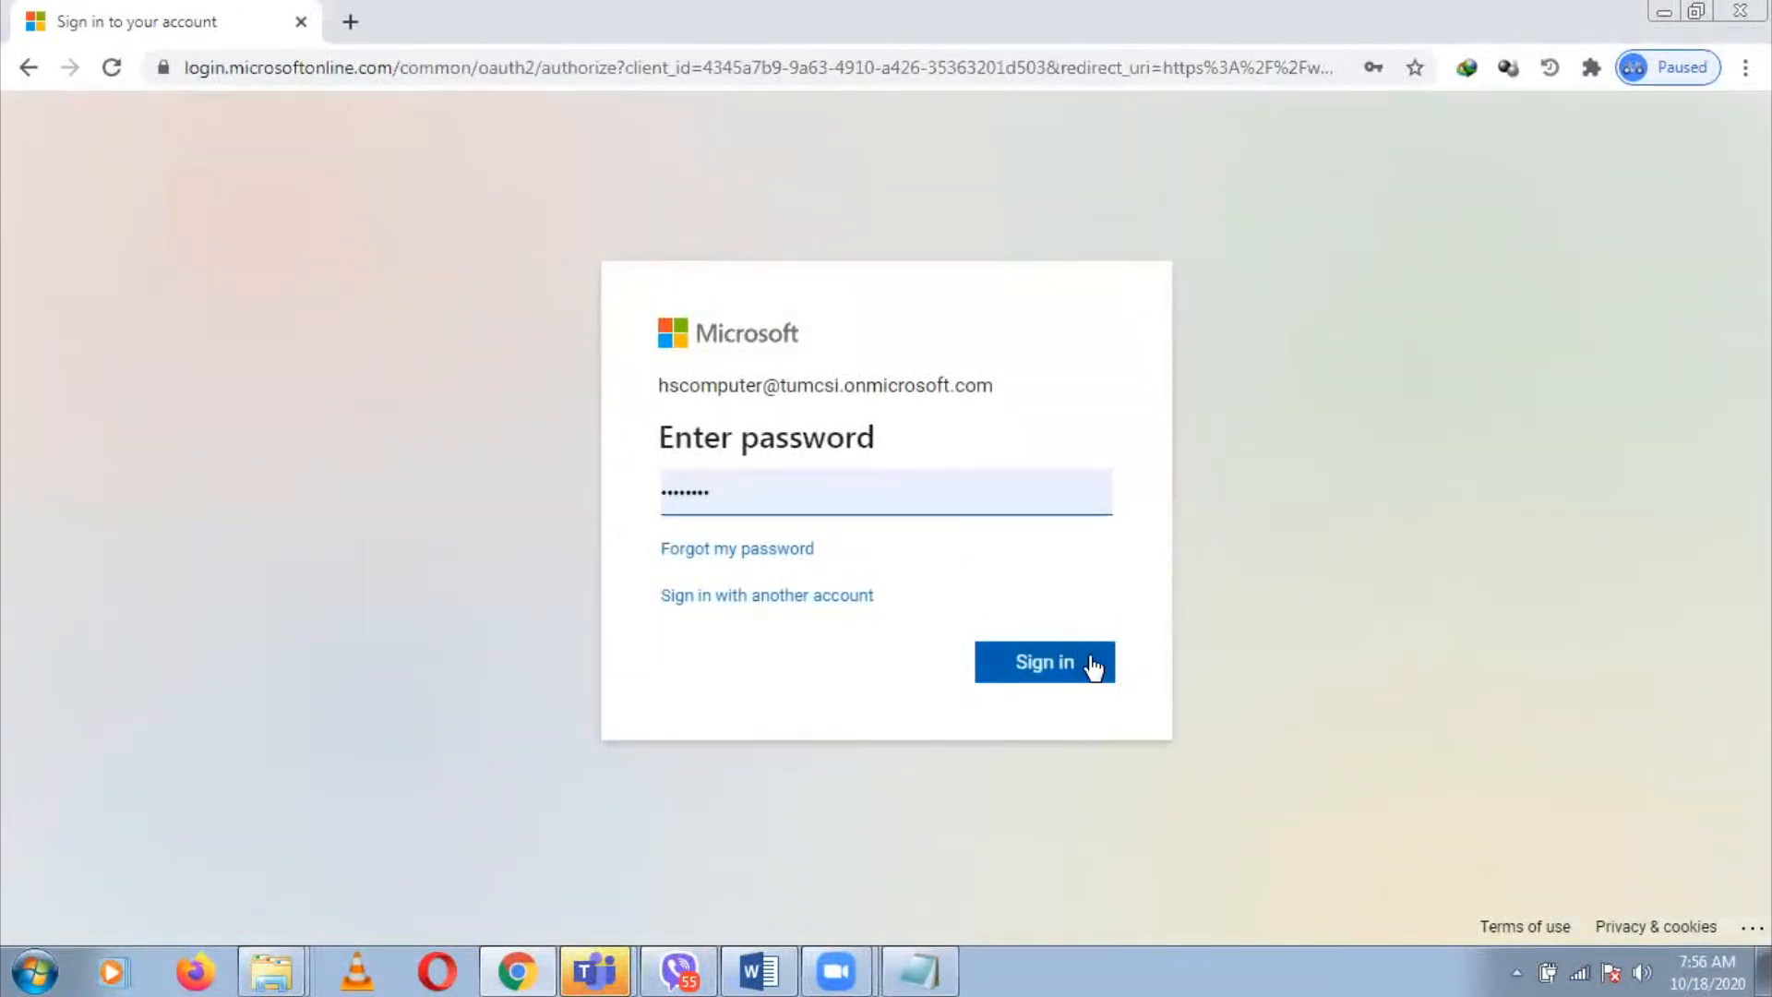
left_click(1089, 669)
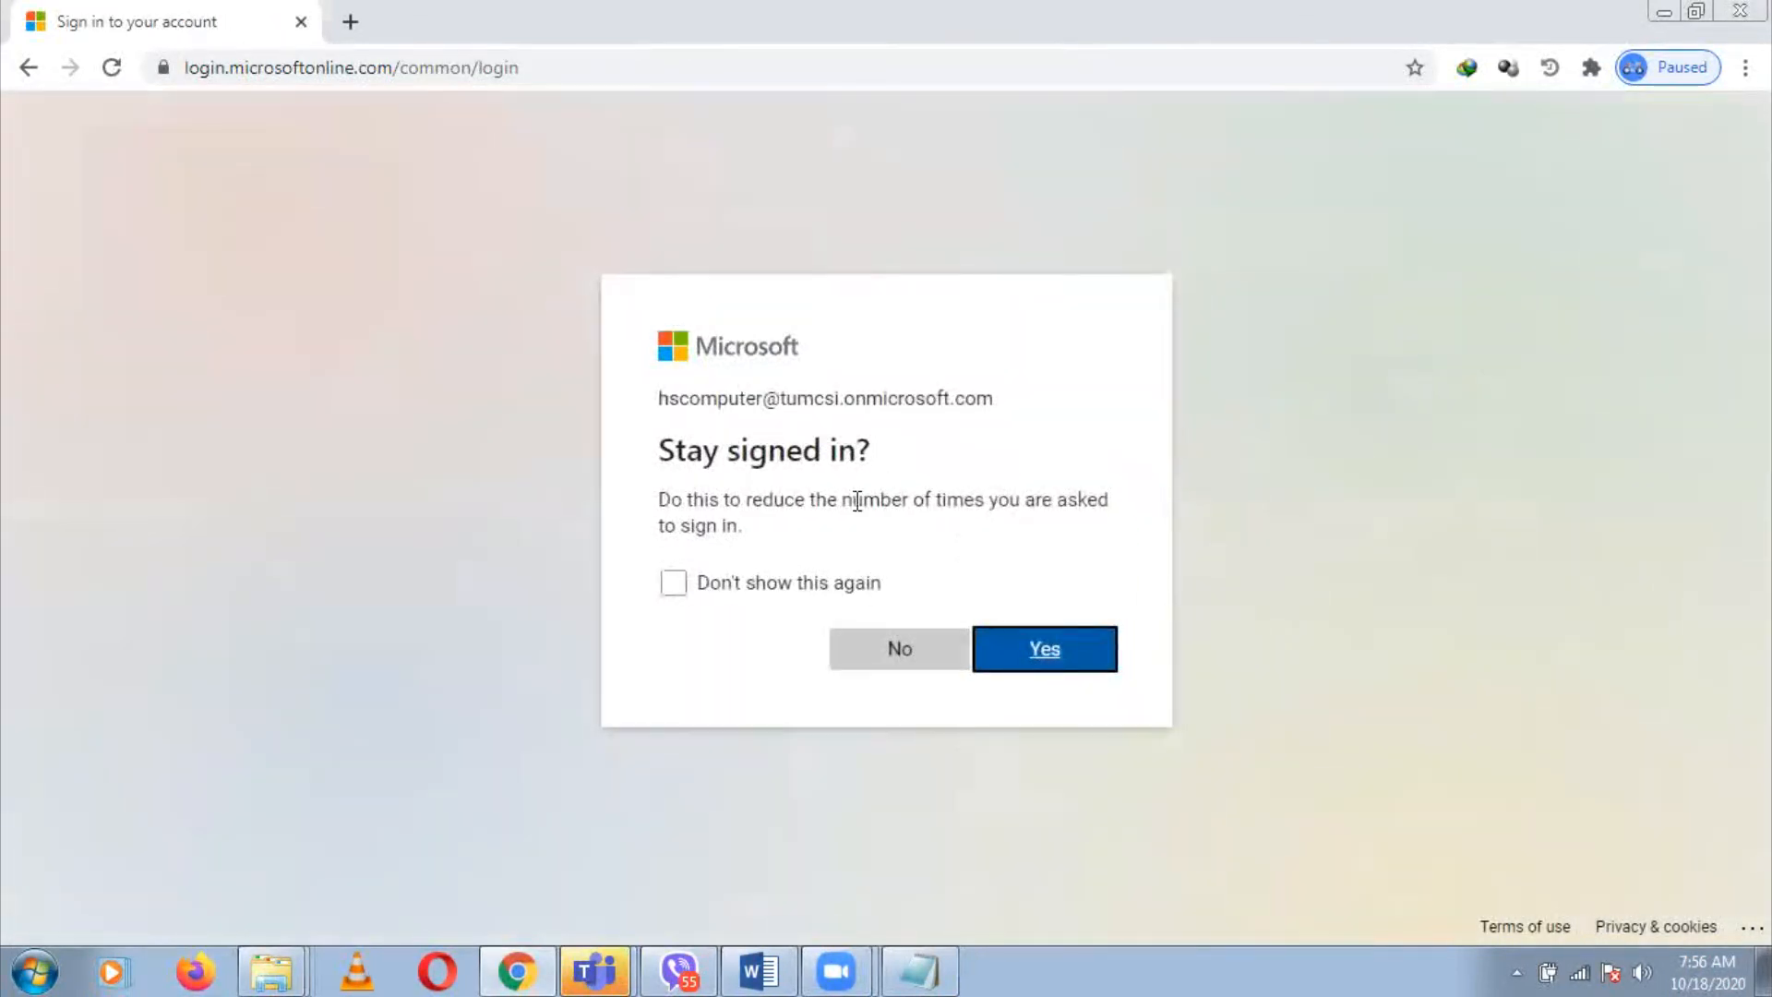
left_click(1082, 664)
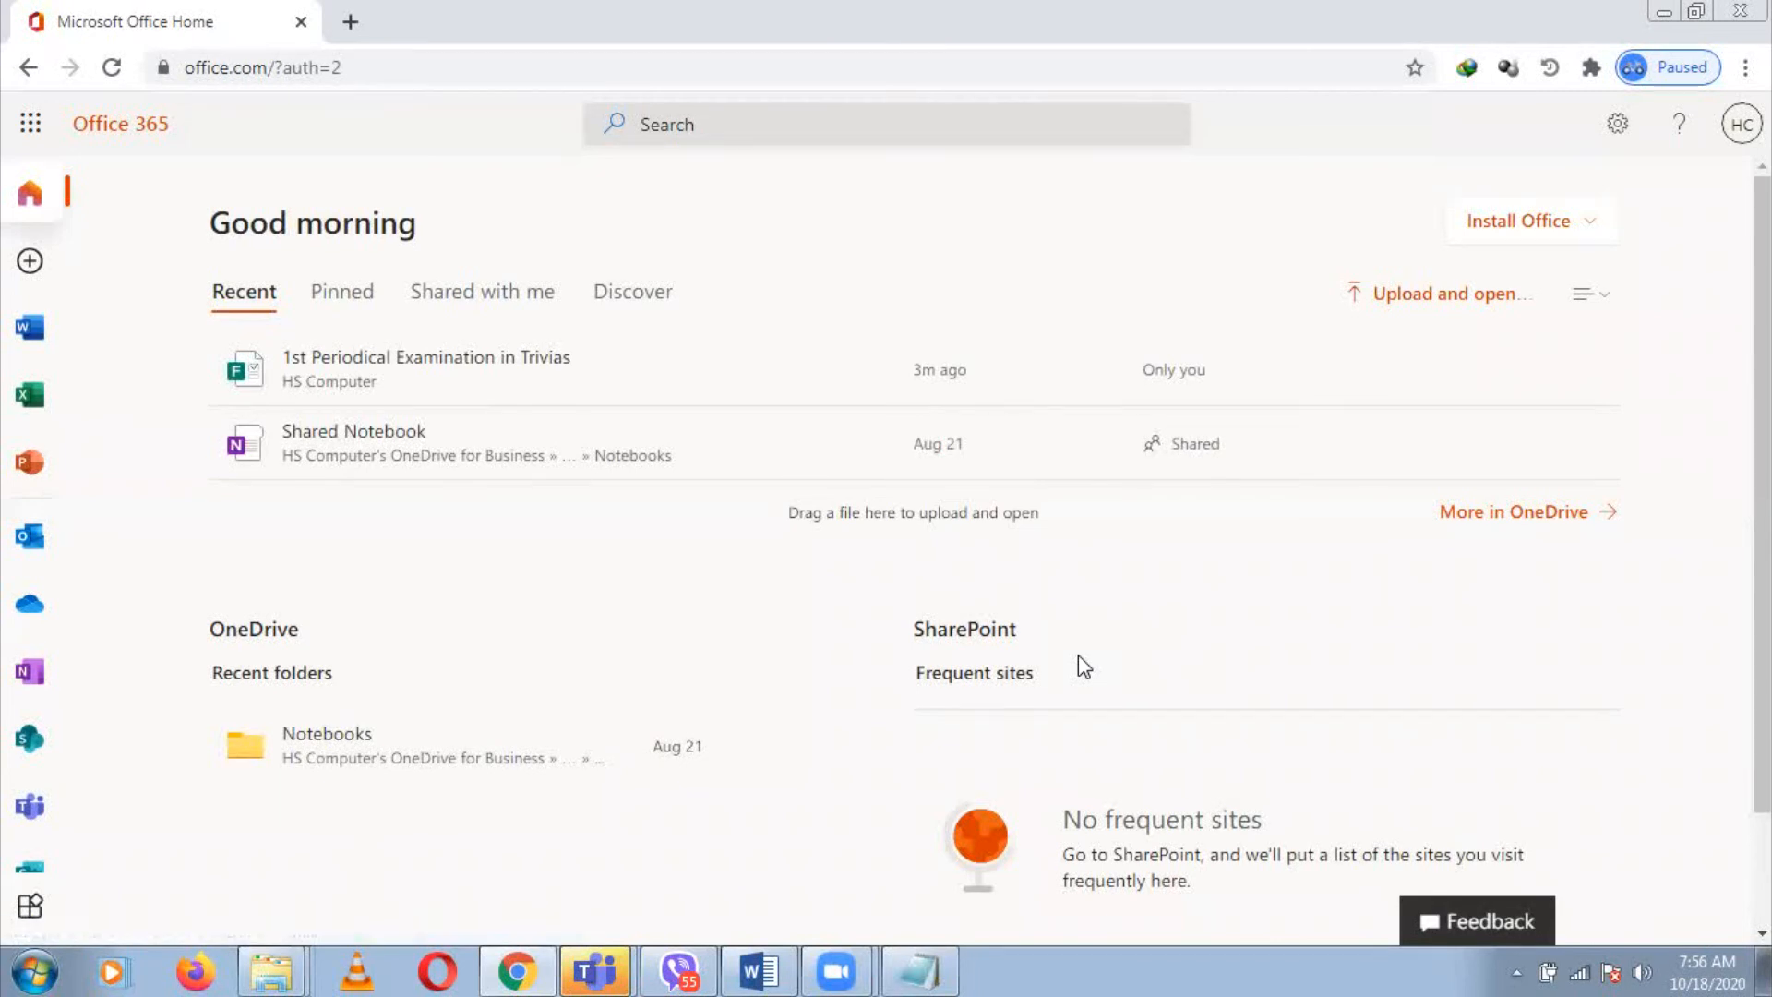
Launch Microsoft Forms from the Office 365 All Apps launcher in a new tab
mouse_move(1052, 451)
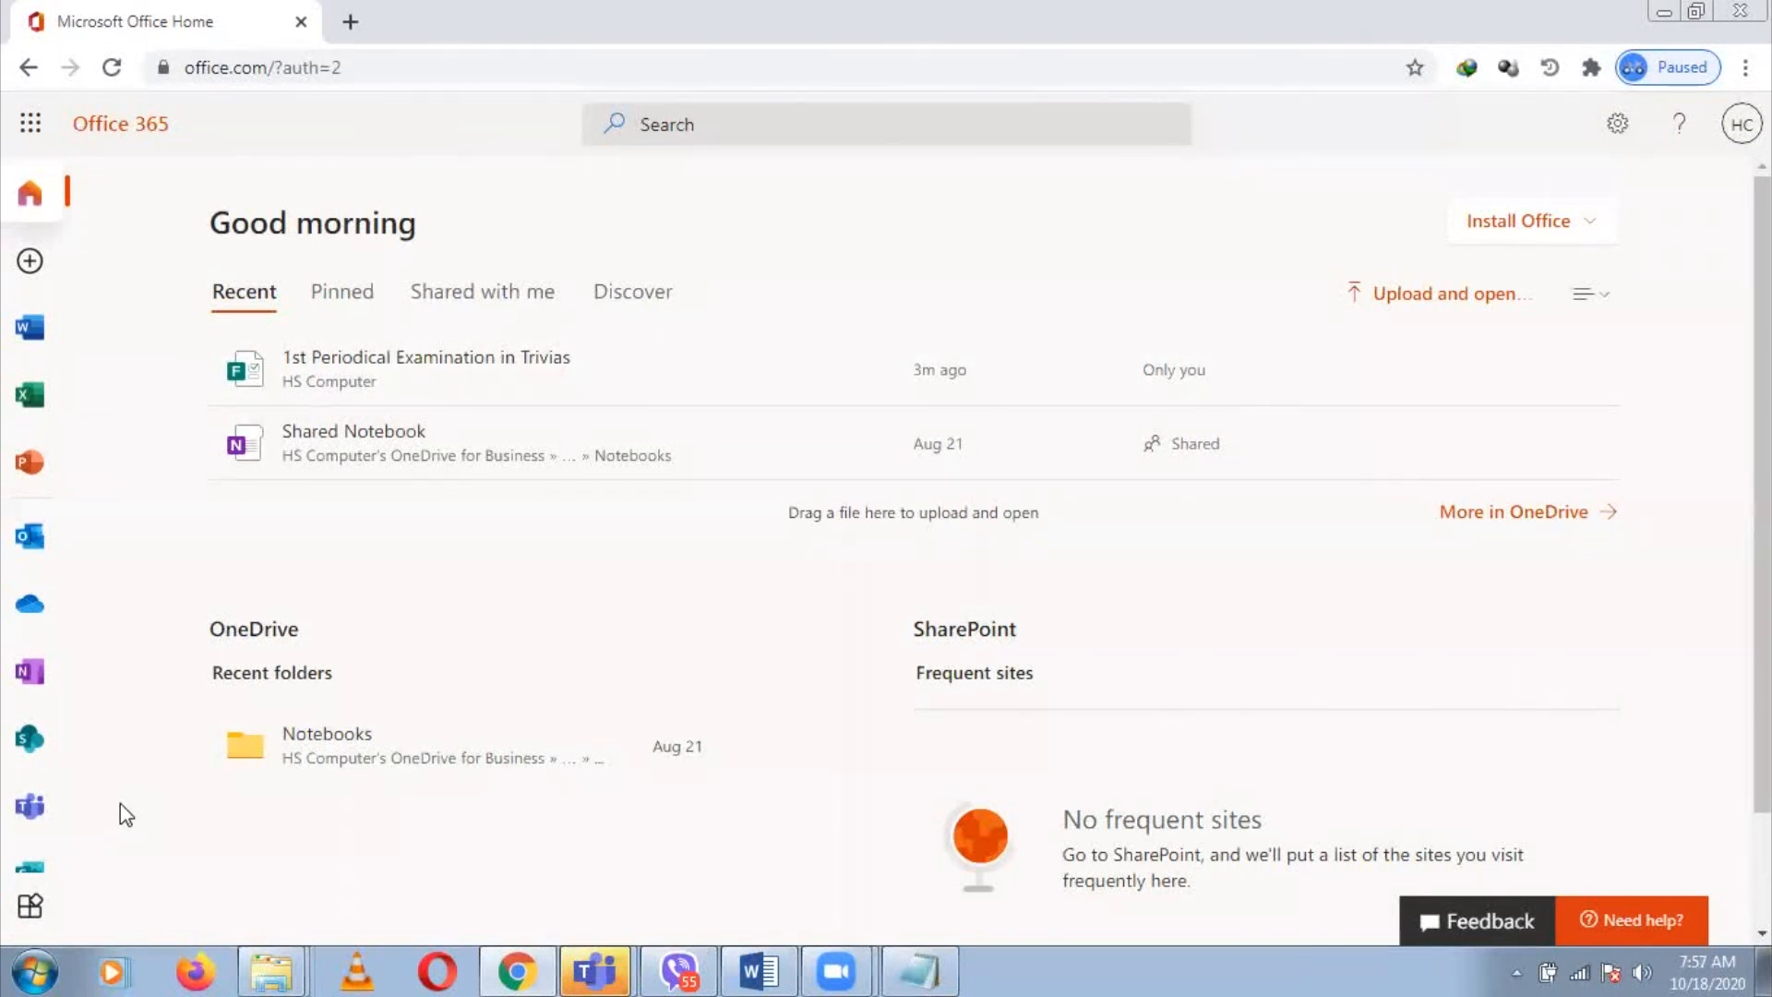
left_click(30, 909)
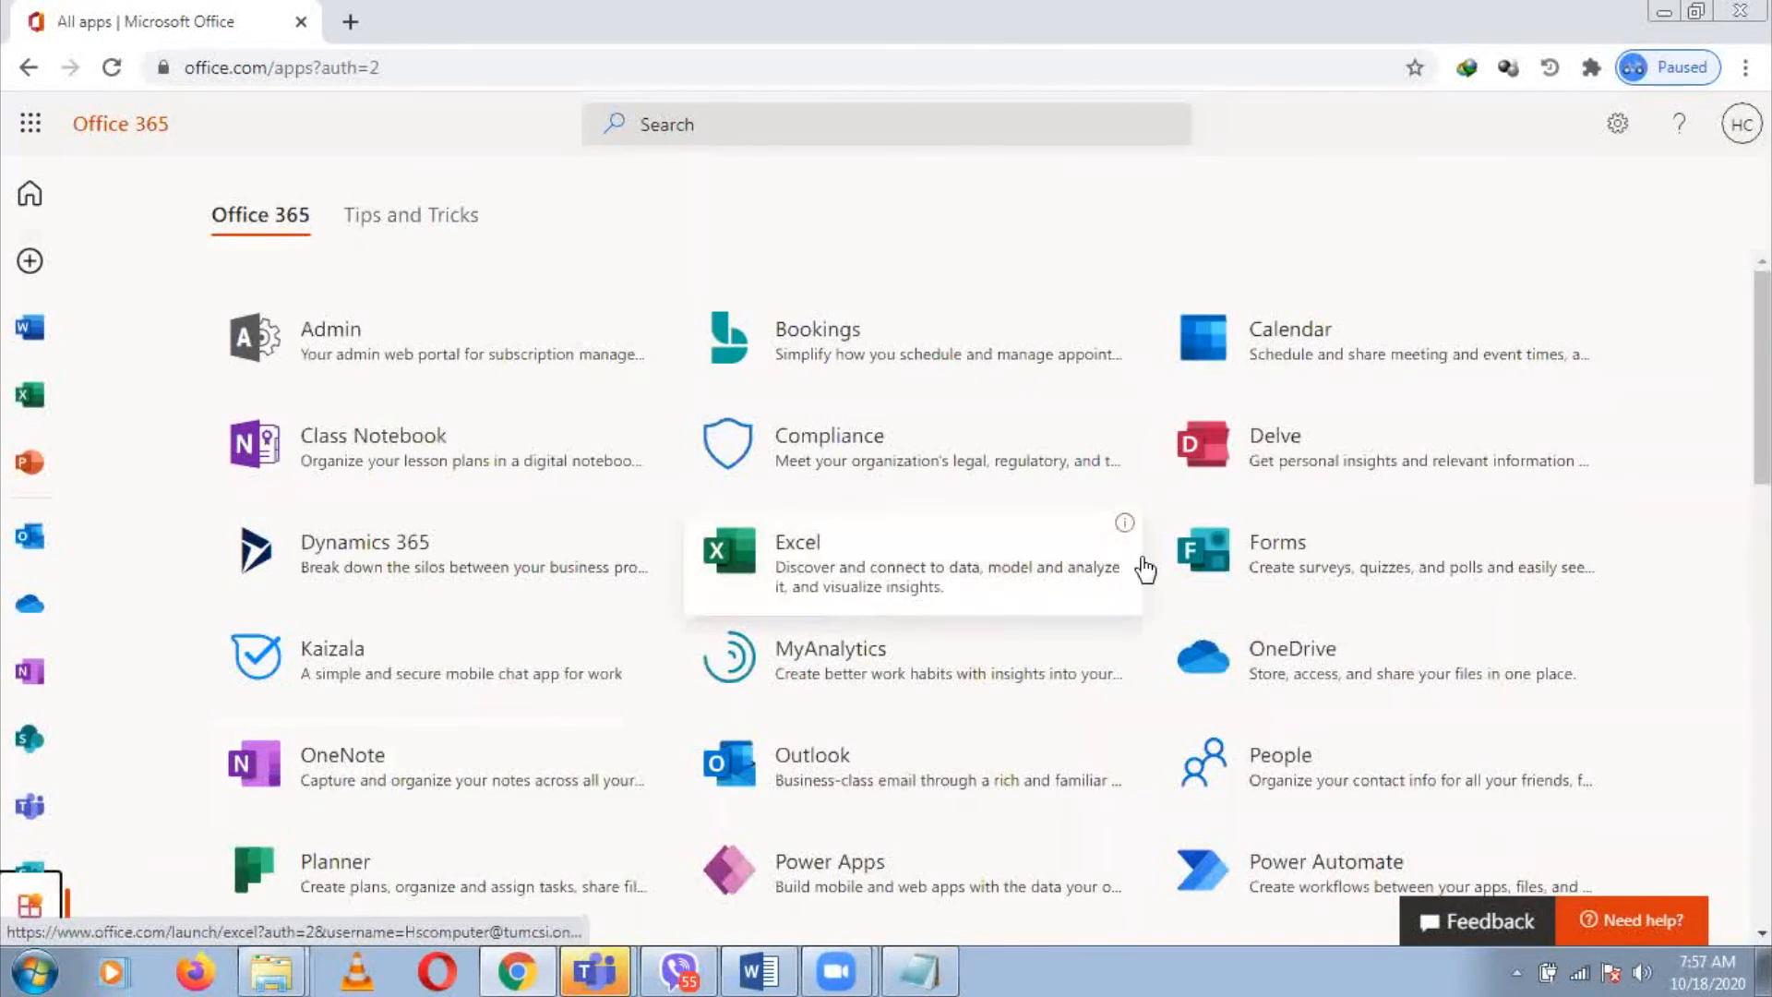
left_click(1280, 566)
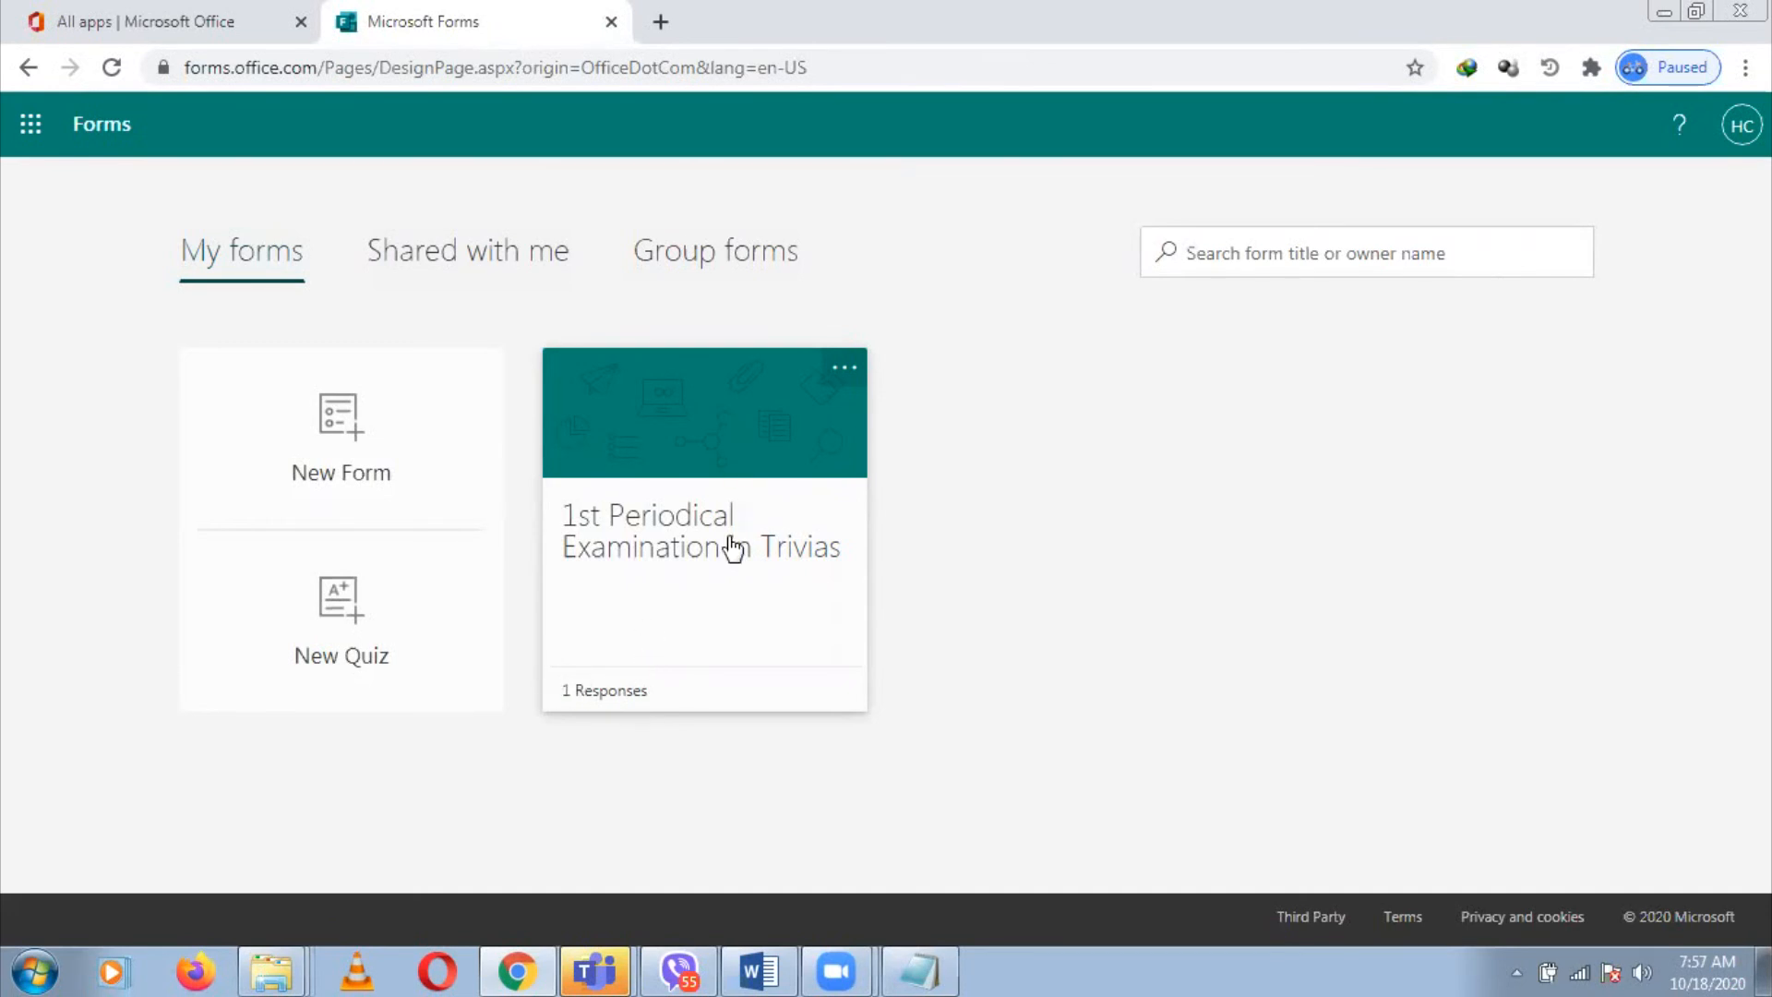
Check the quiz's Responses summary: 1 response, 02:08 average time, all questions correct
left_click(794, 575)
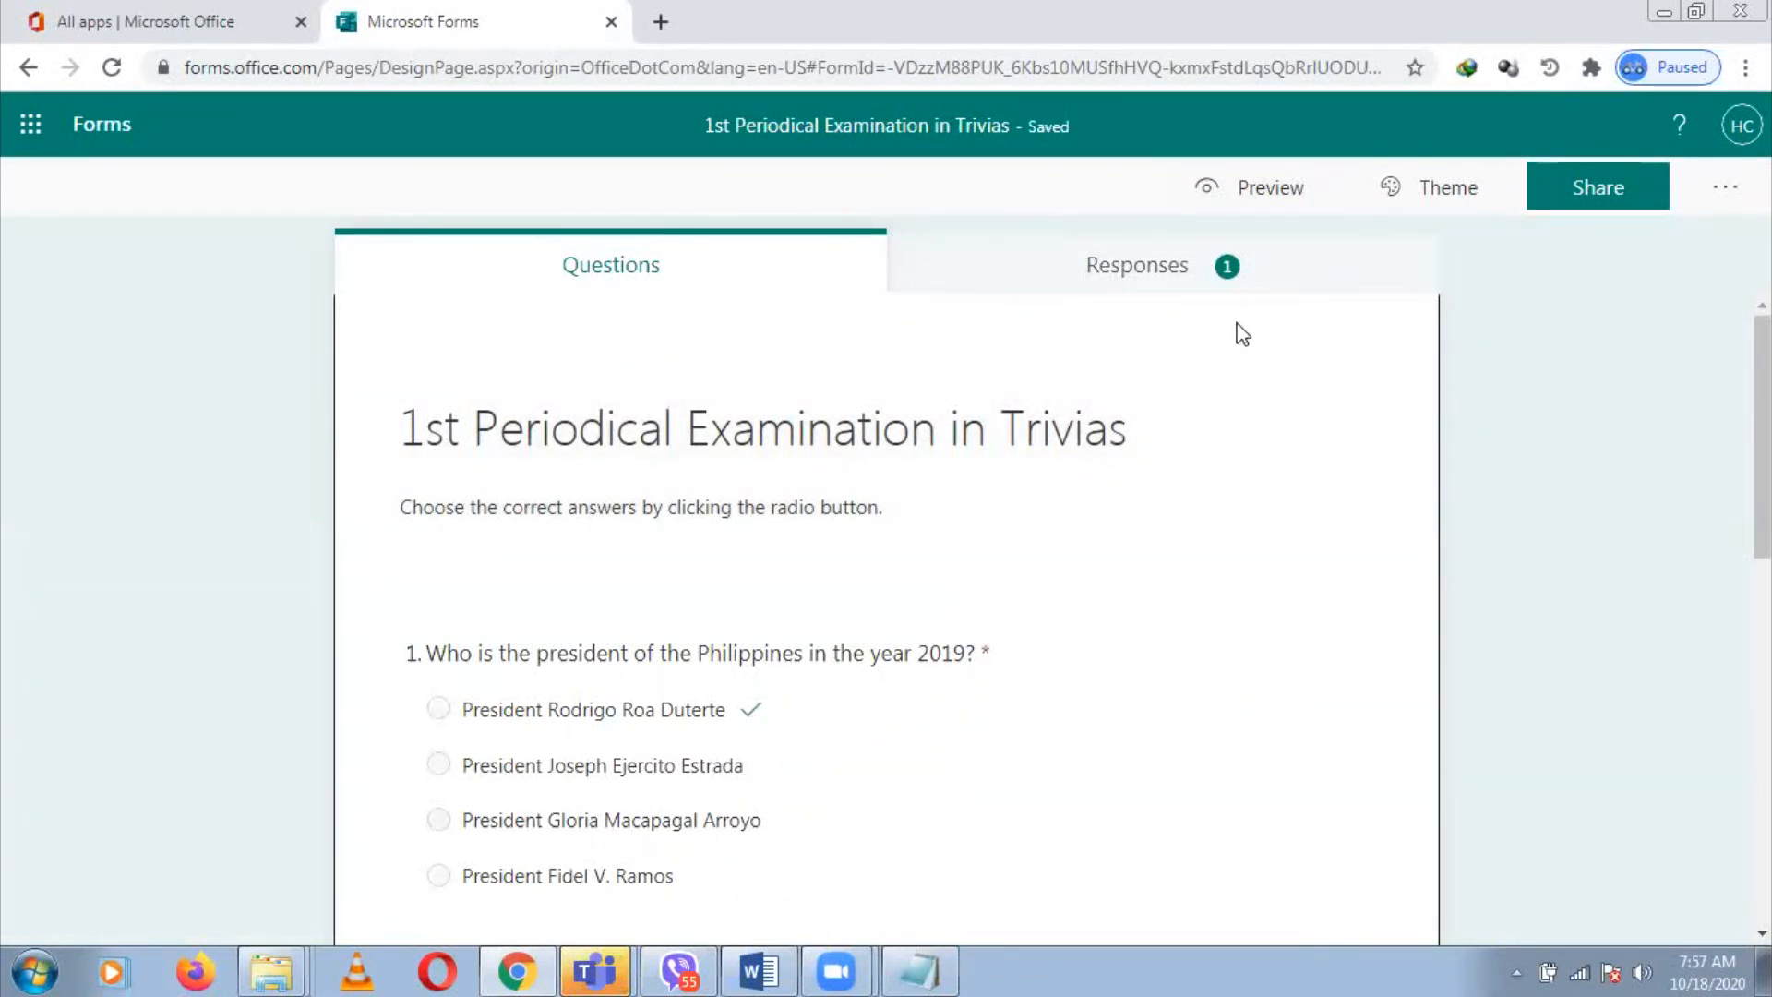
left_click(1137, 273)
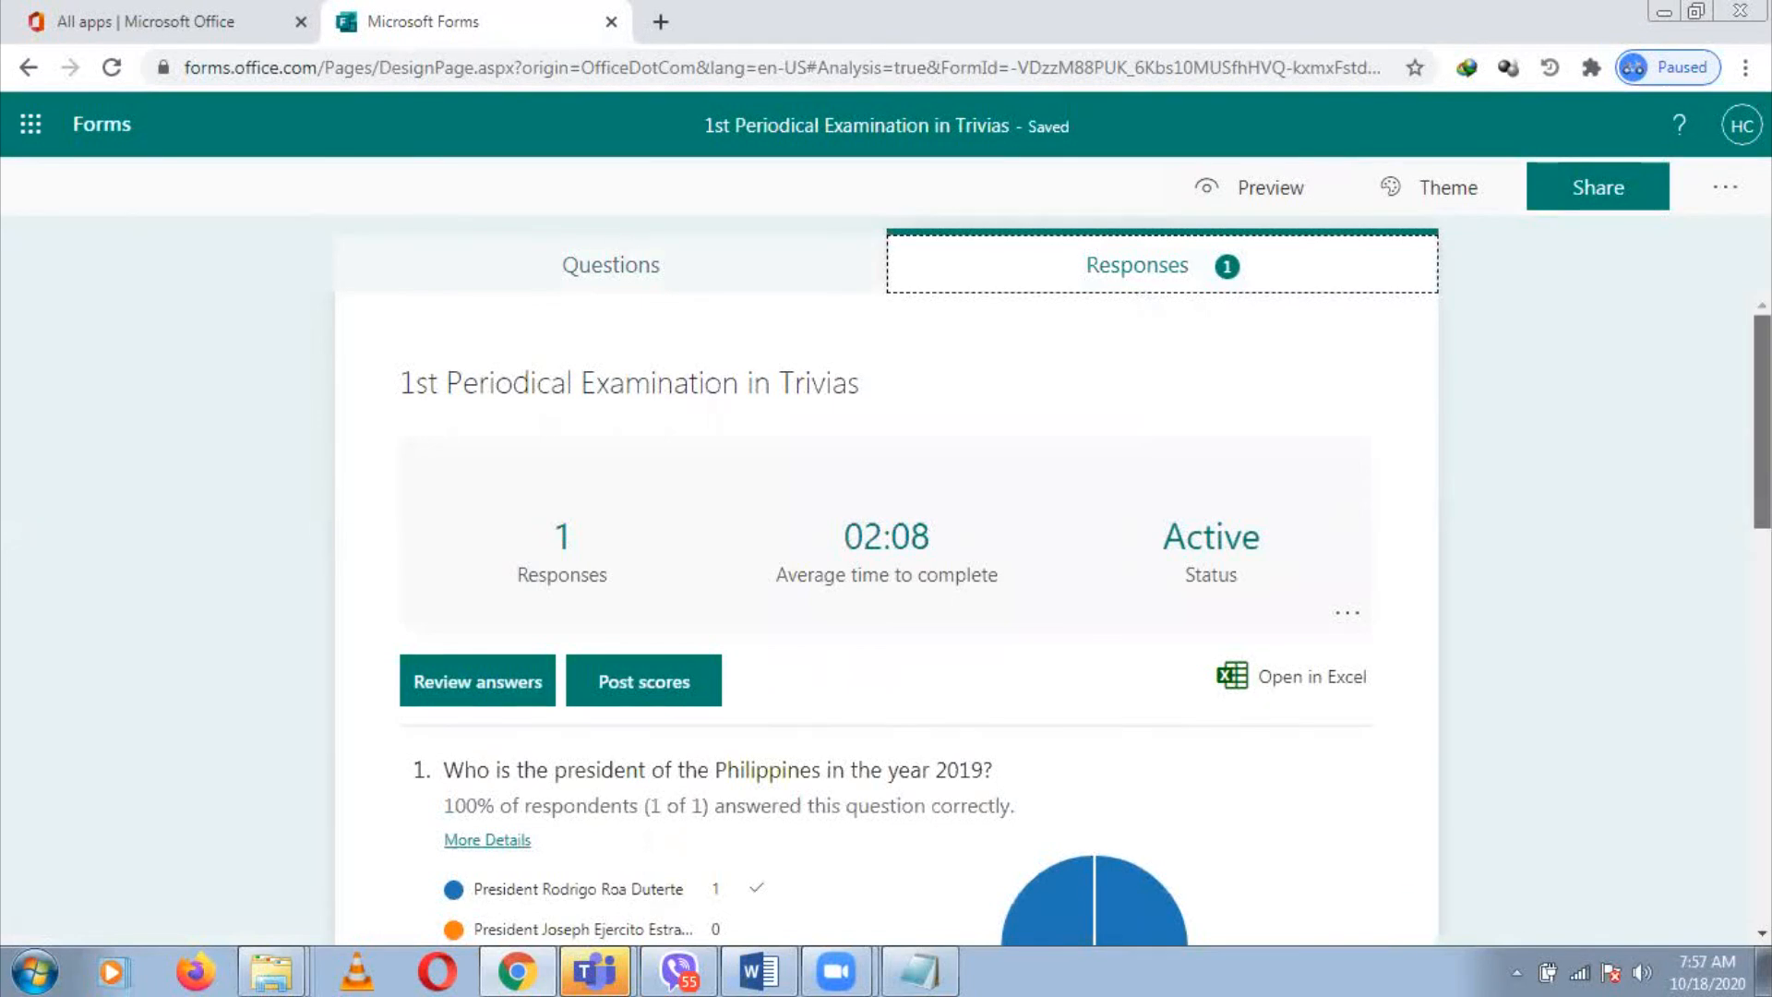
scroll(886, 618, "down", 10)
scroll(886, 619, "down", 1)
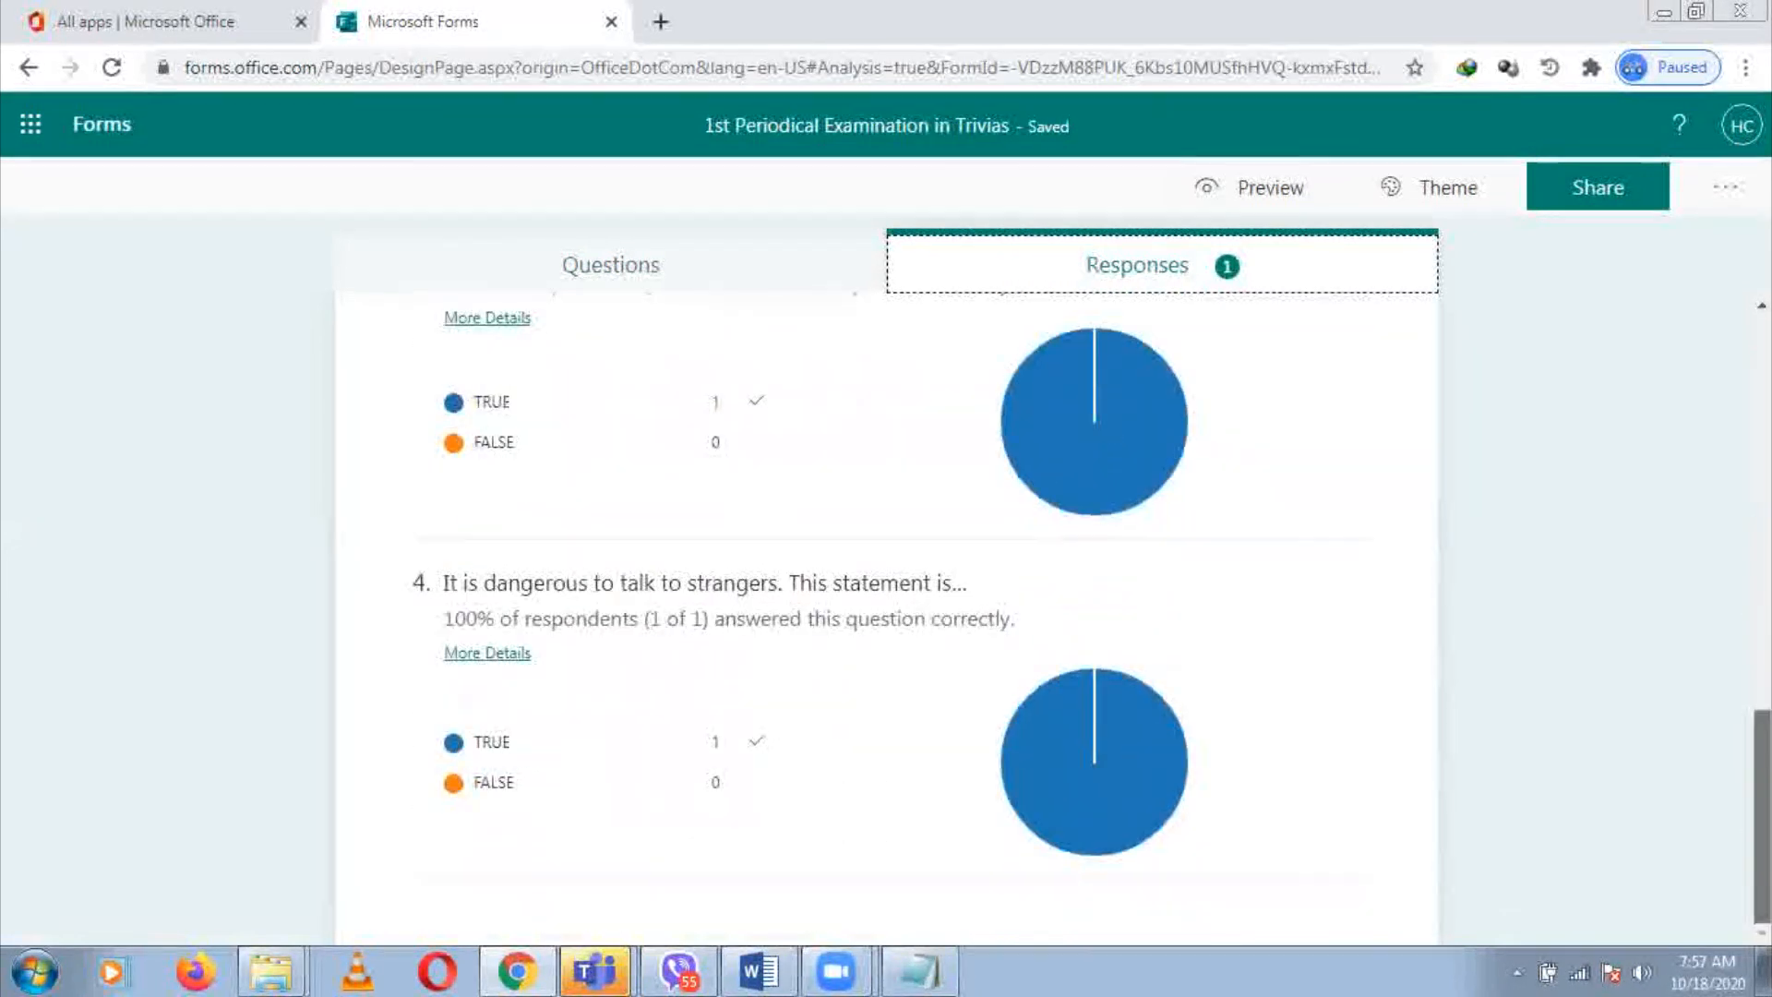
scroll(886, 618, "up", 9)
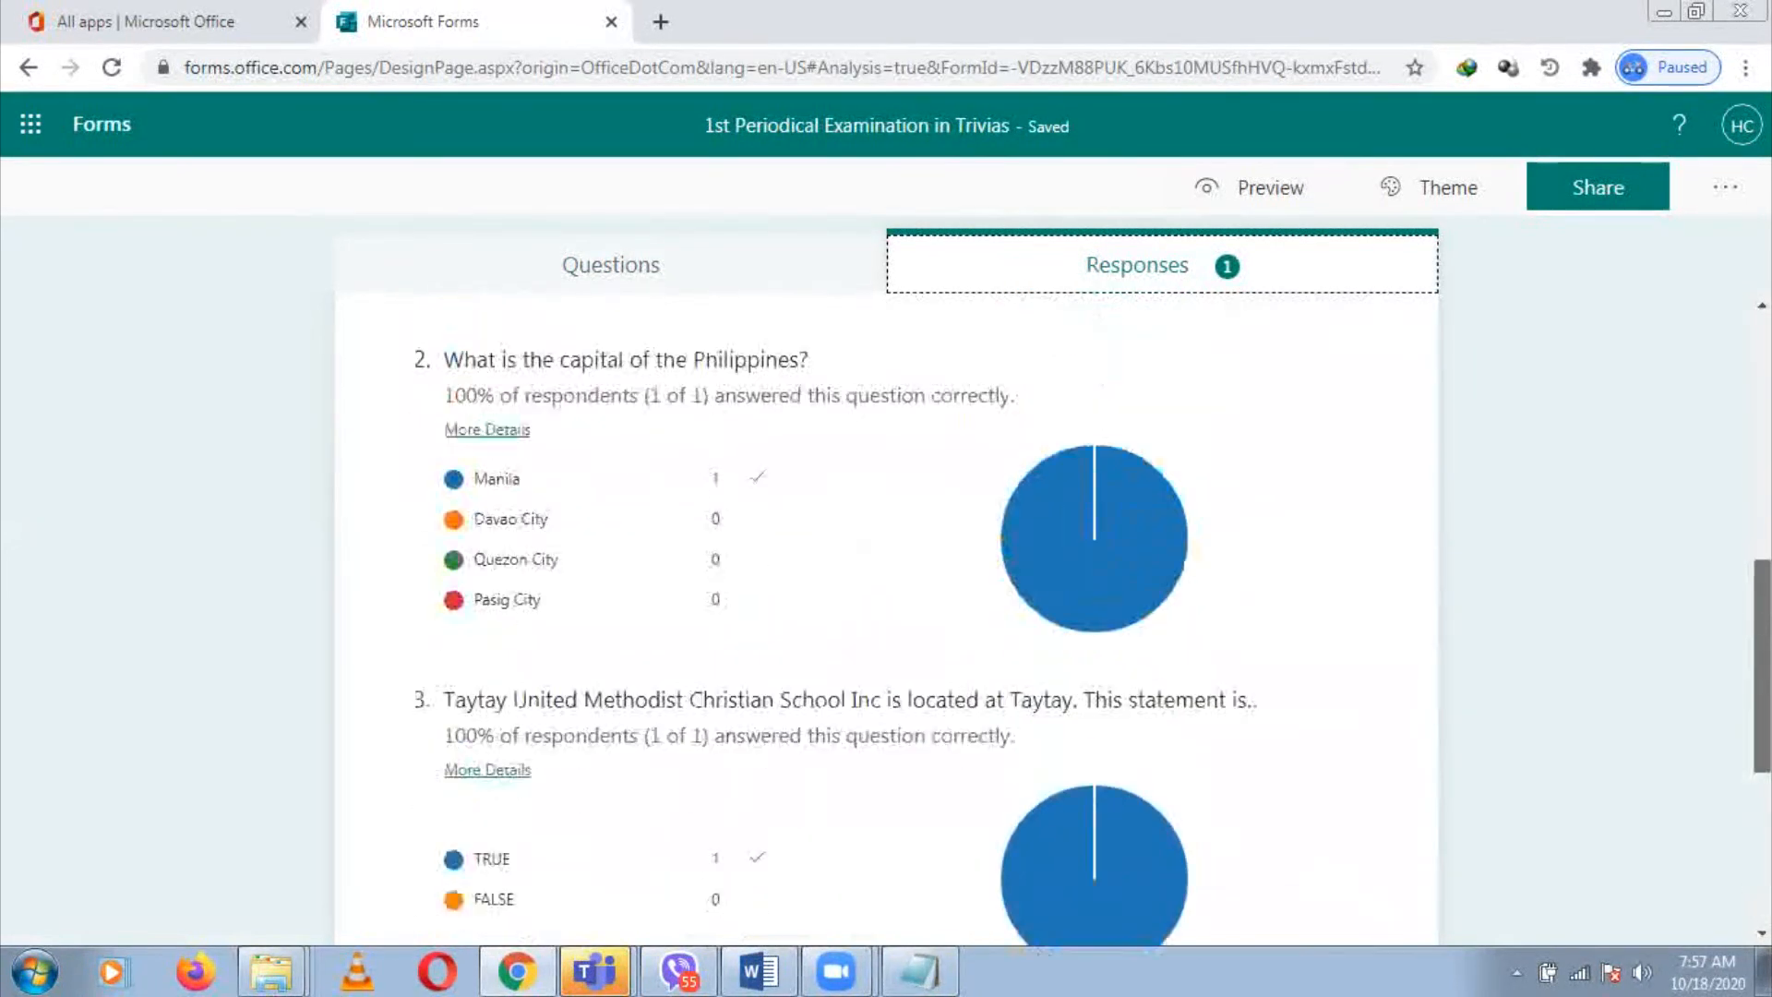
scroll(1230, 602, "up", 3)
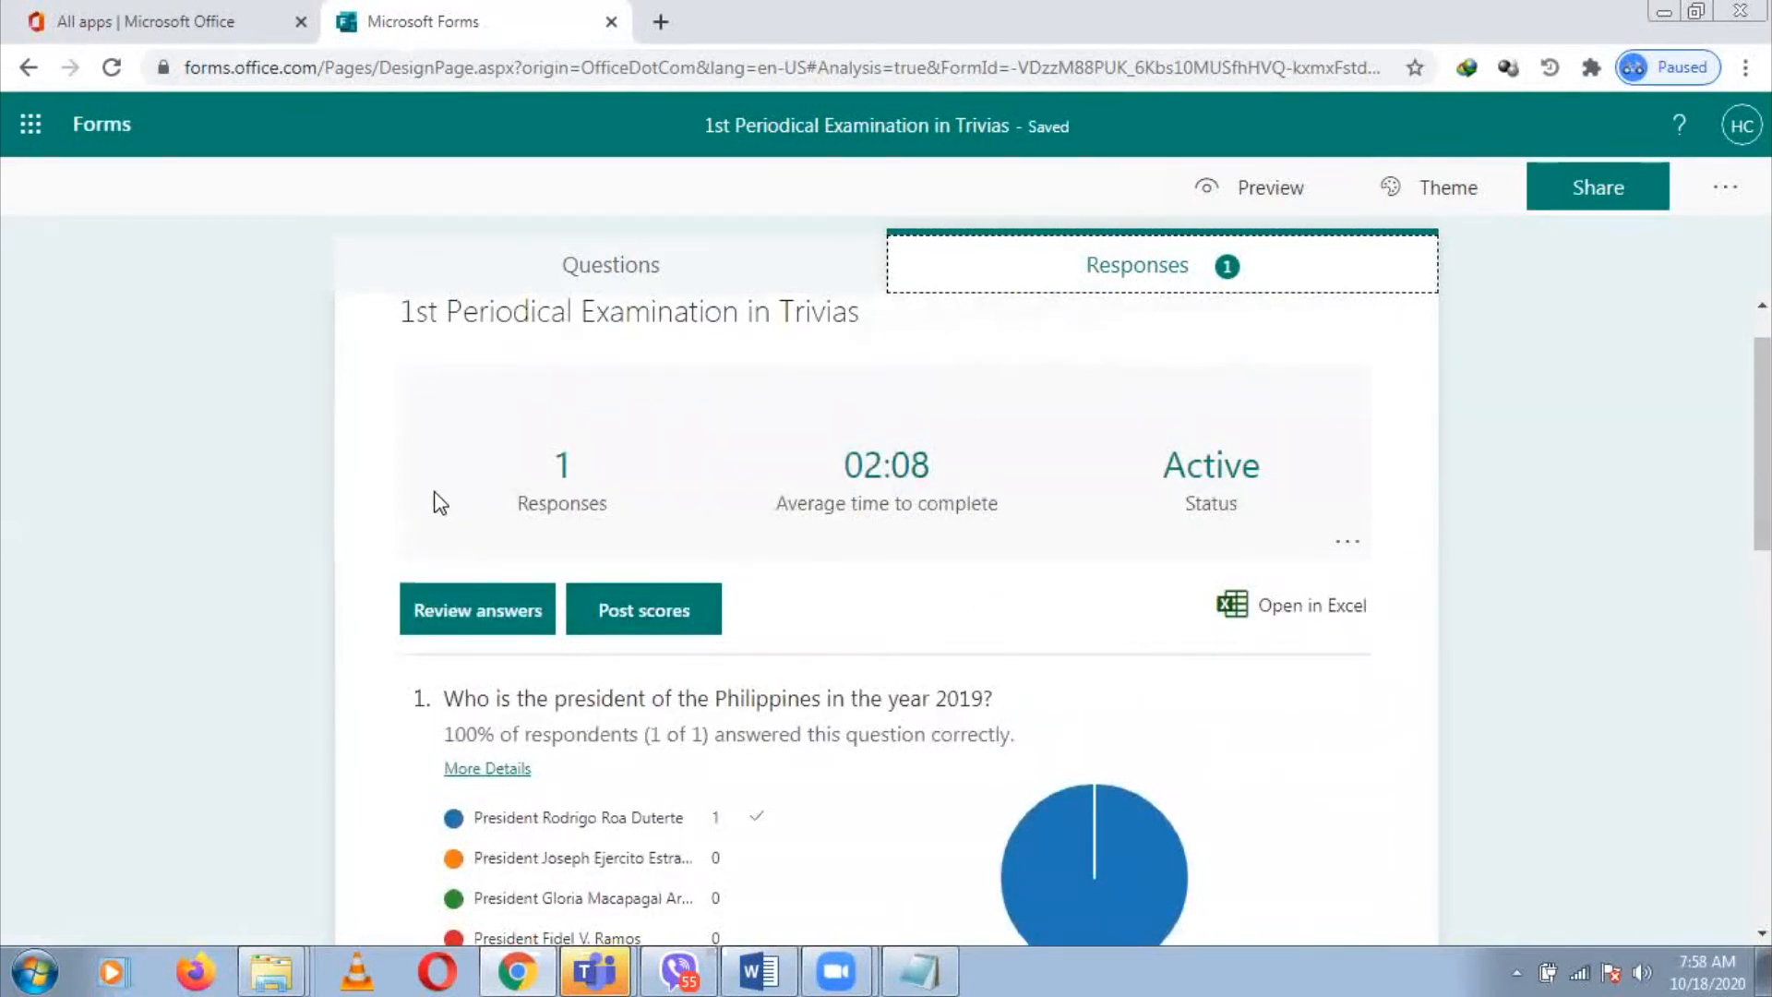
Open Review answers and the respondent list, showing the single student's 100% score in 02:07
left_click(1353, 544)
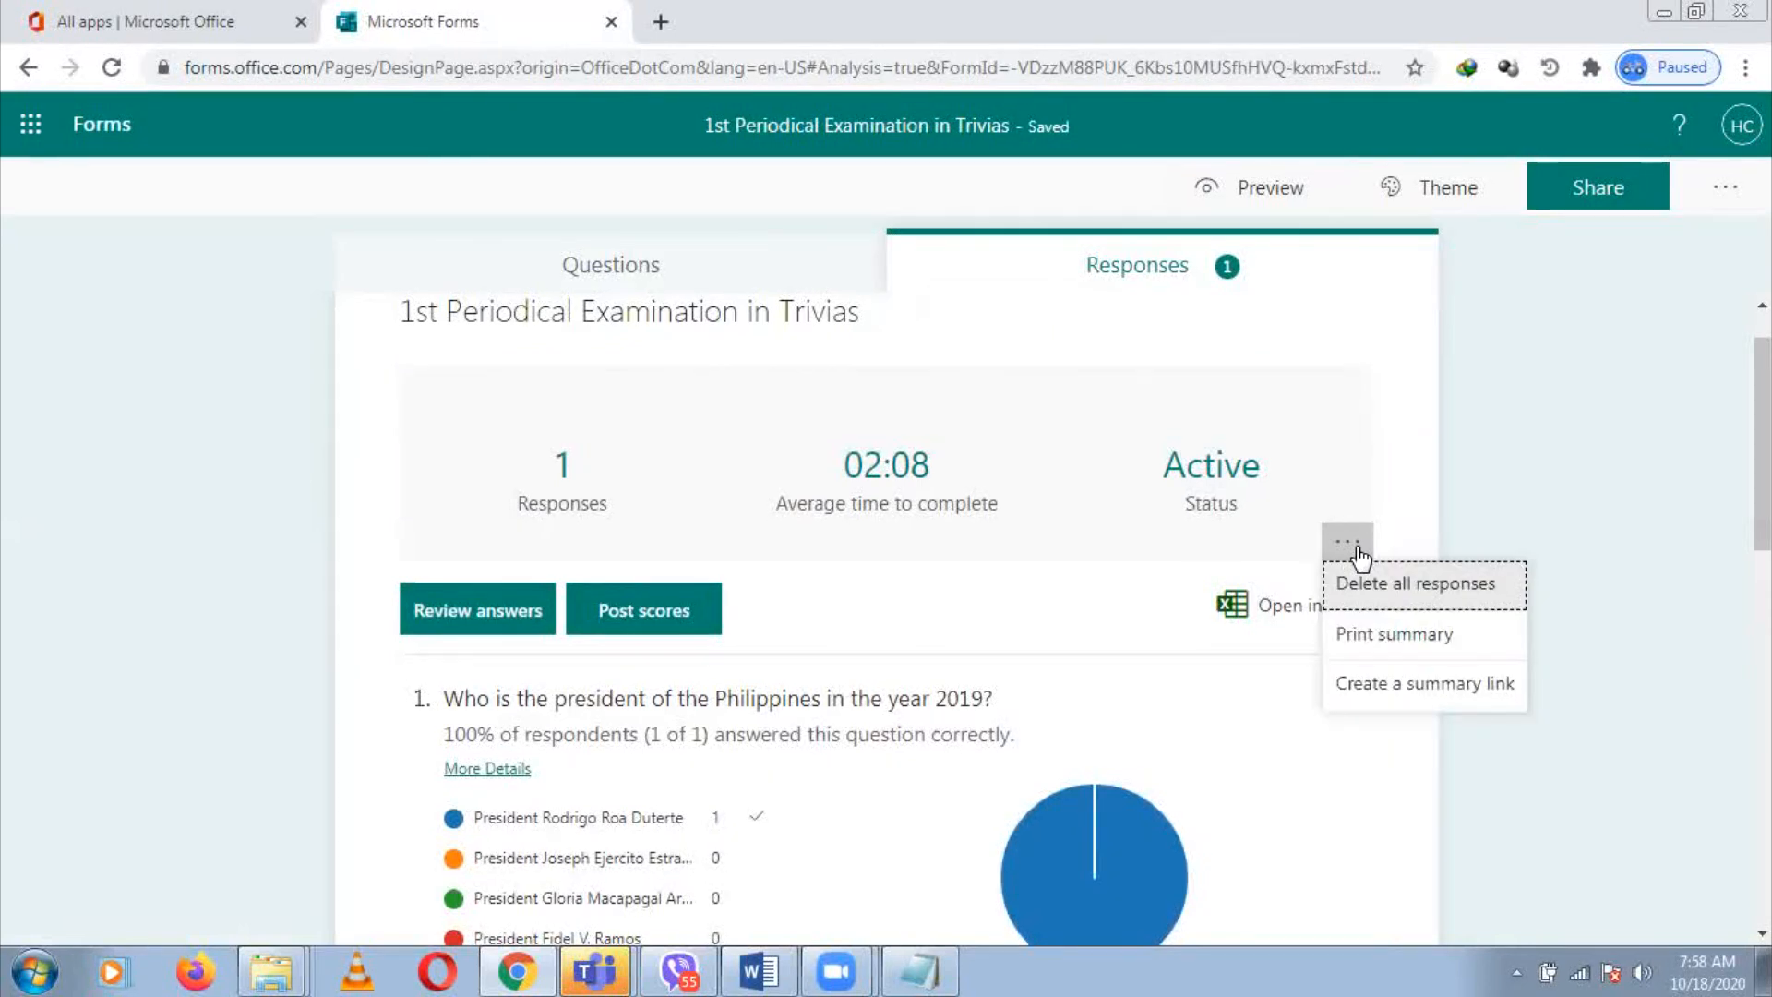
left_click(479, 616)
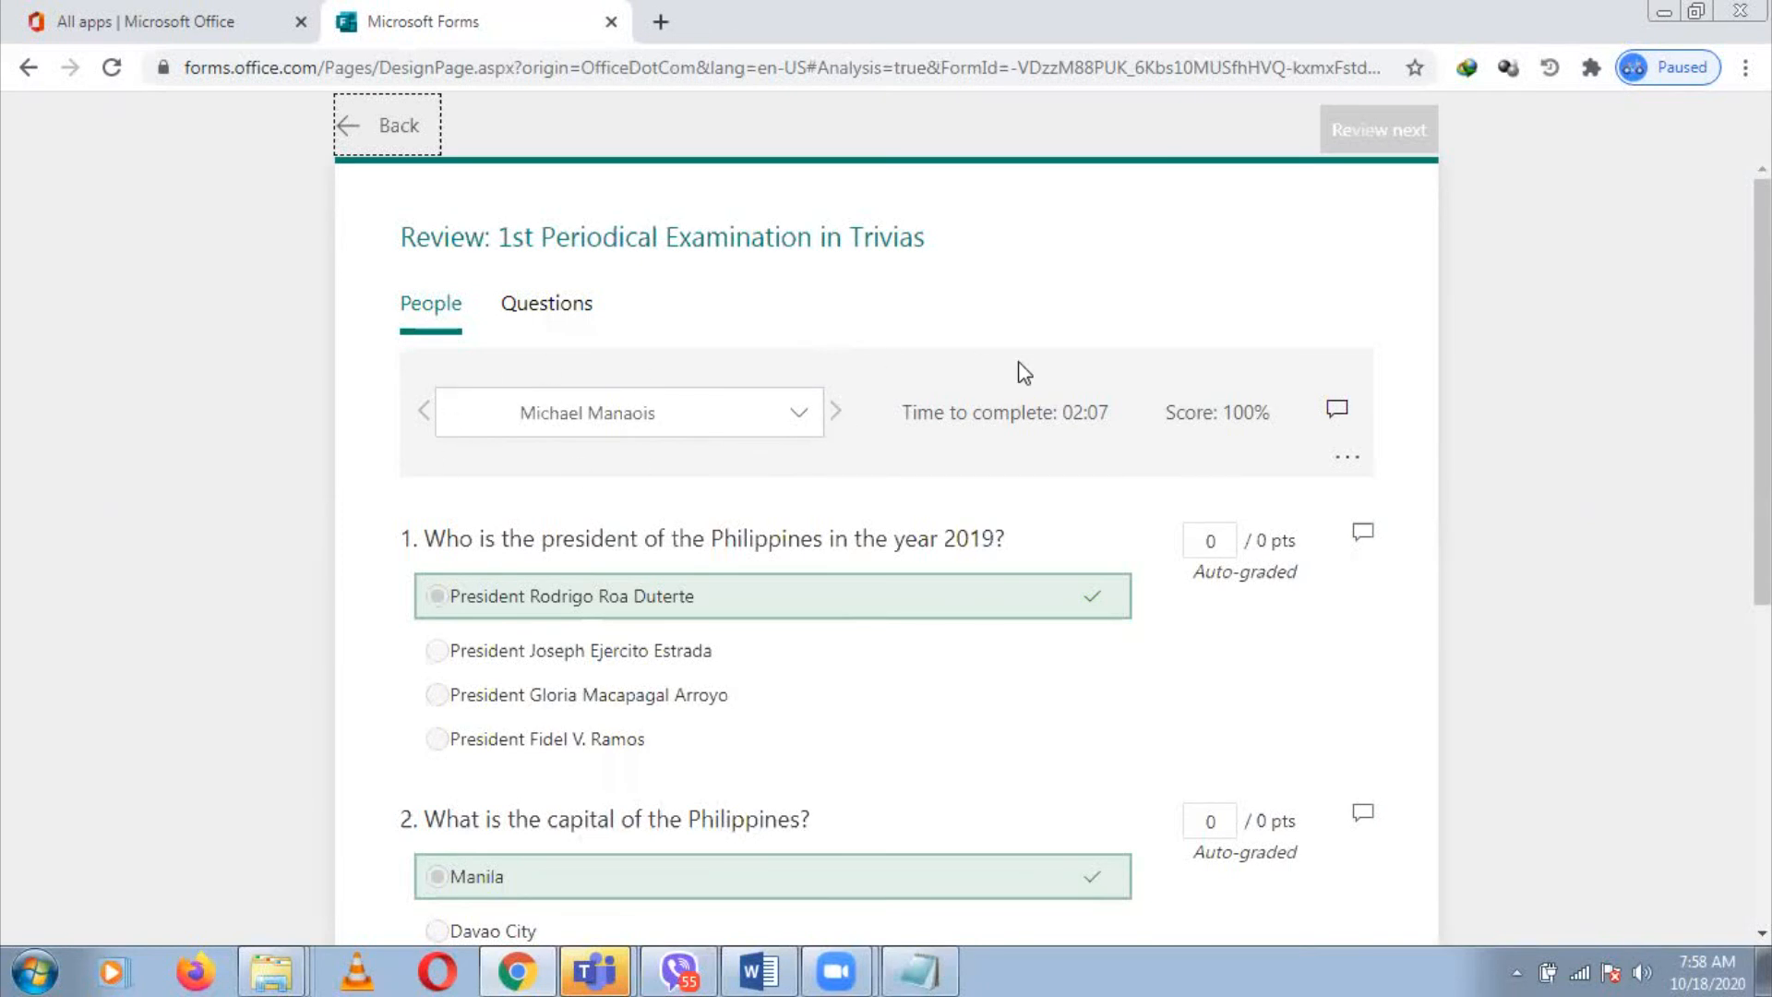
scroll(886, 554, "down", 5)
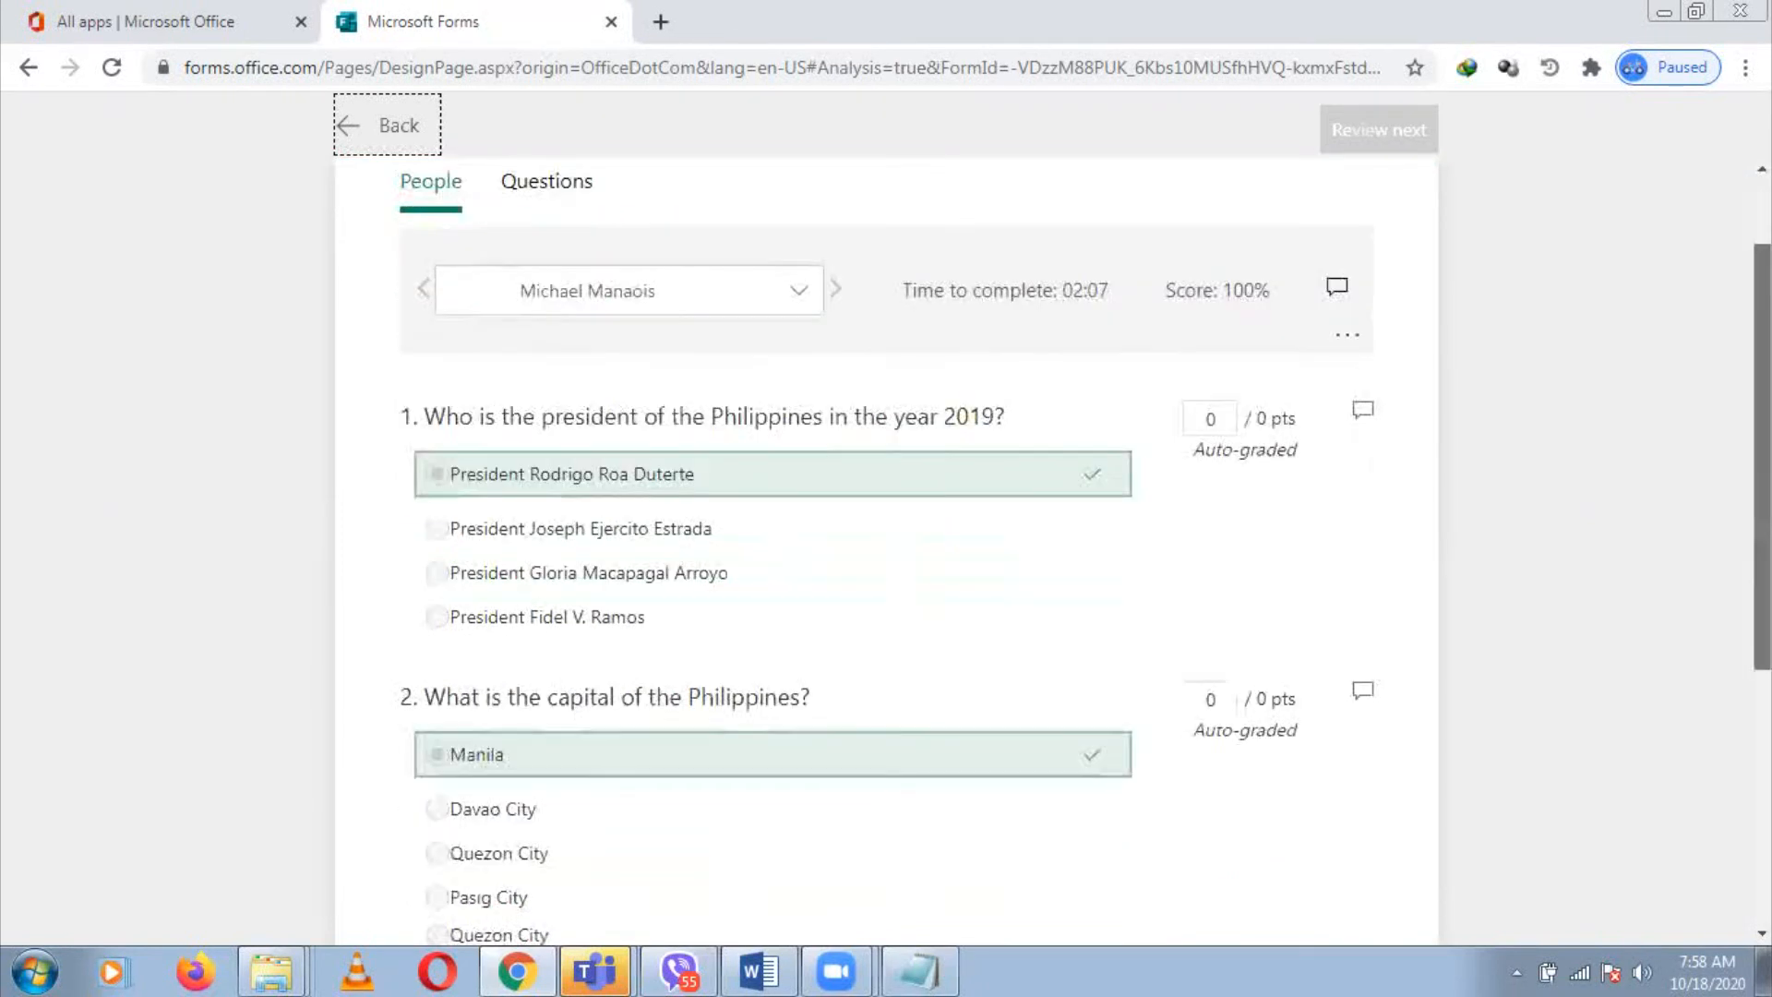
scroll(886, 554, "up", 5)
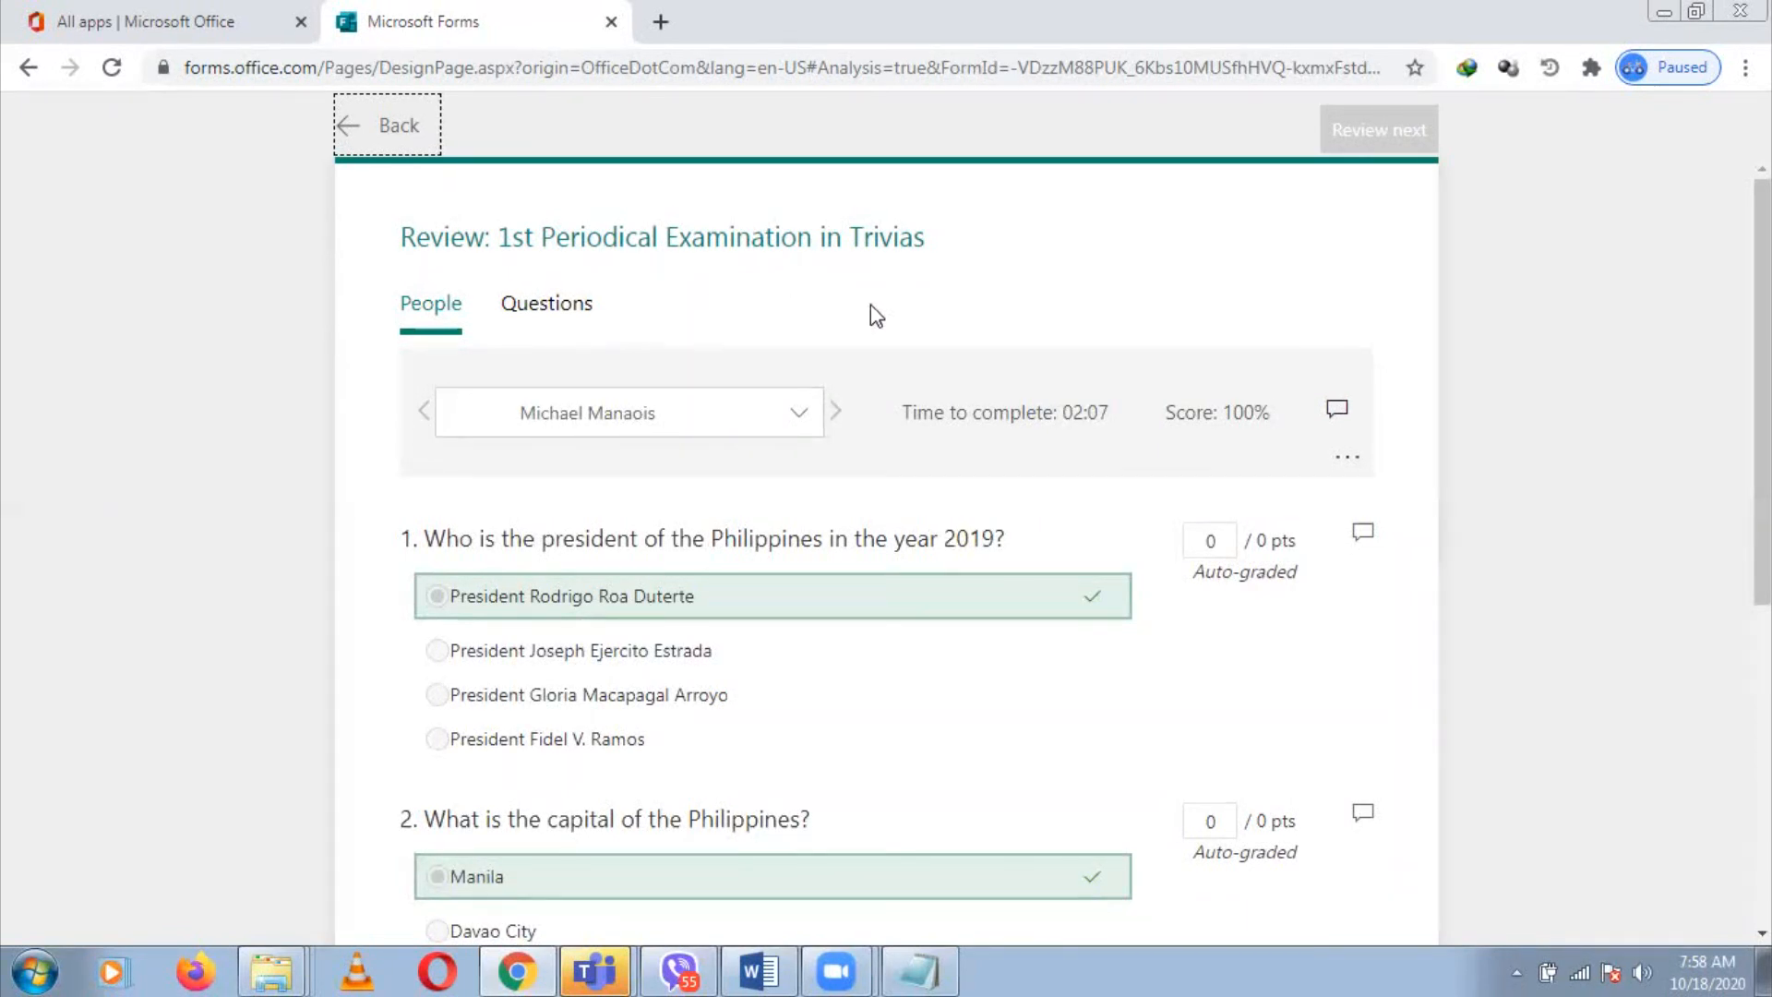
left_click(799, 414)
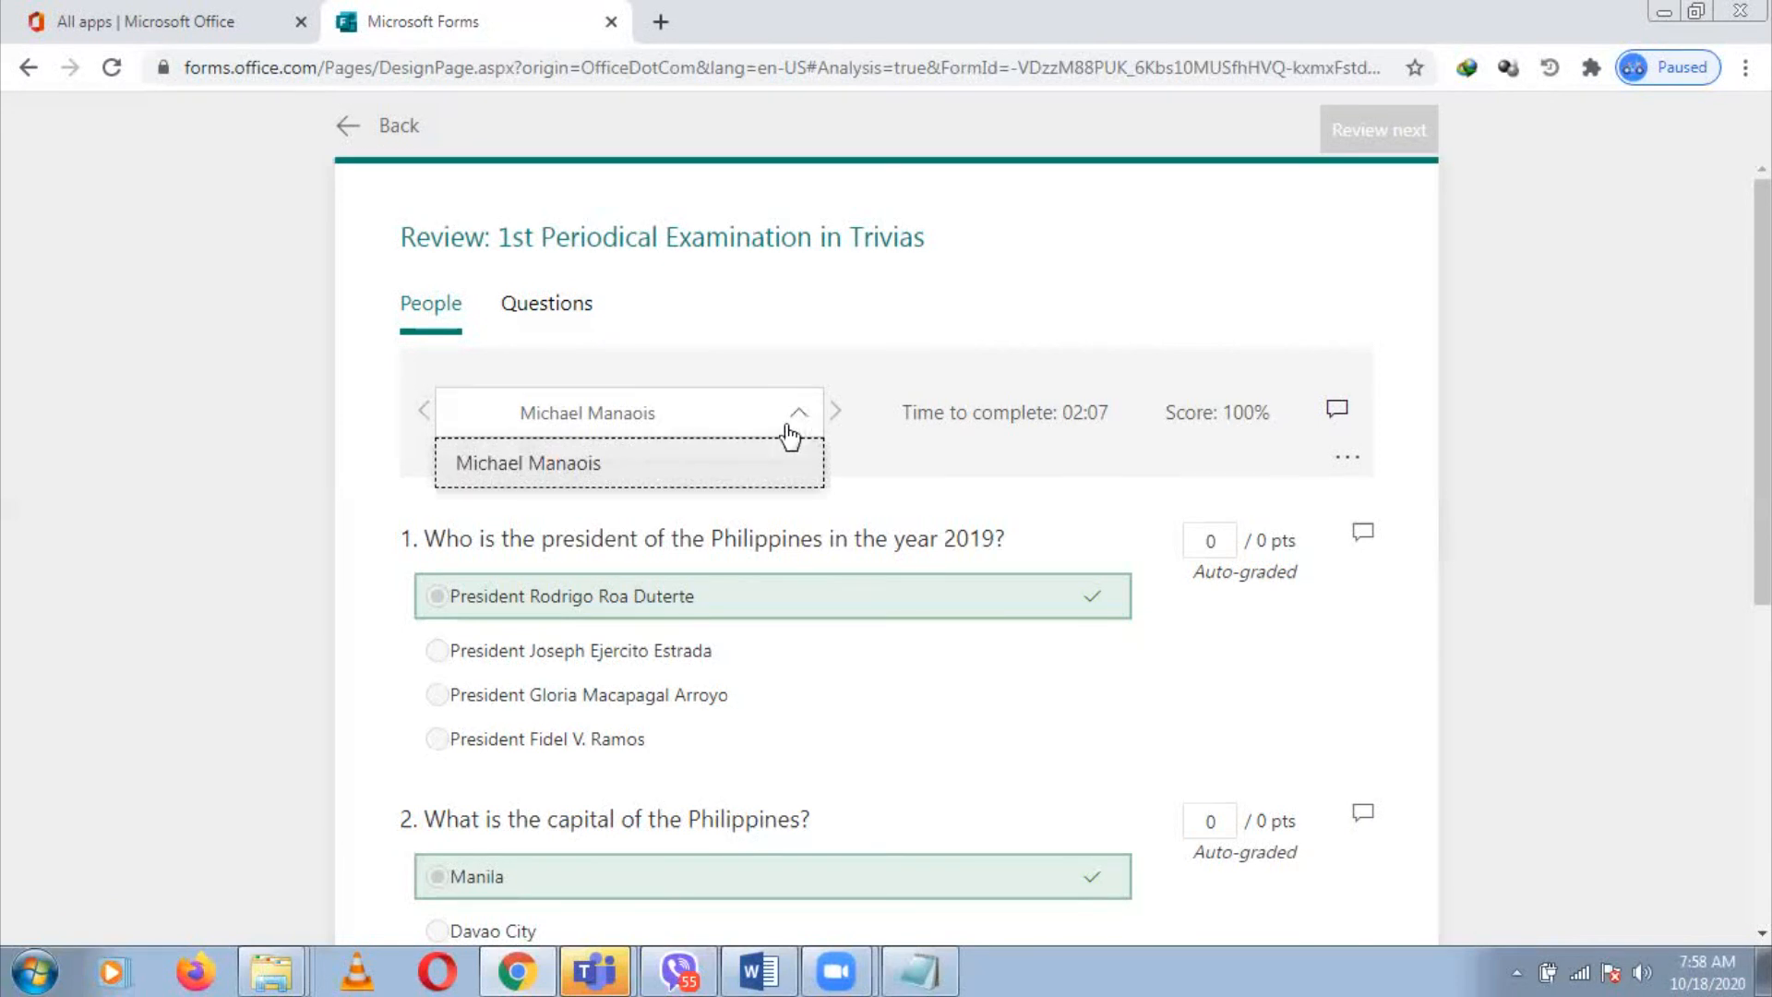